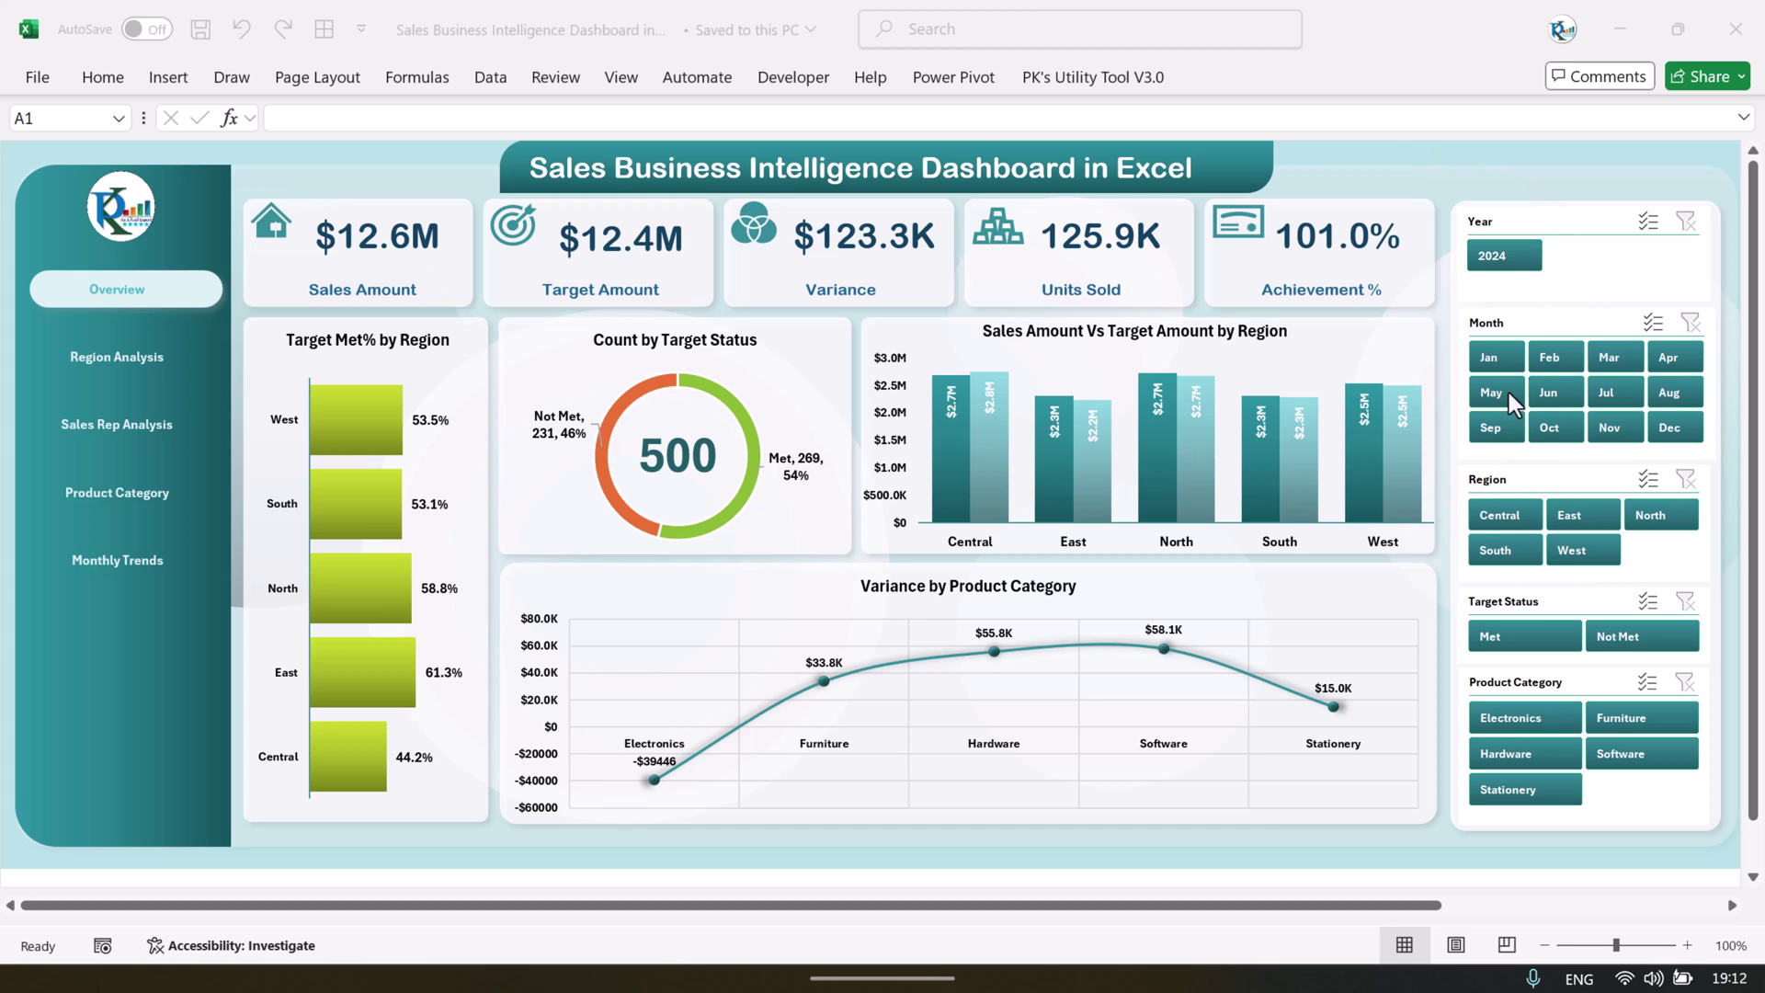
- Try the January–April month filters, clear them, then go to the Region Analysis page
left_click(1498, 357)
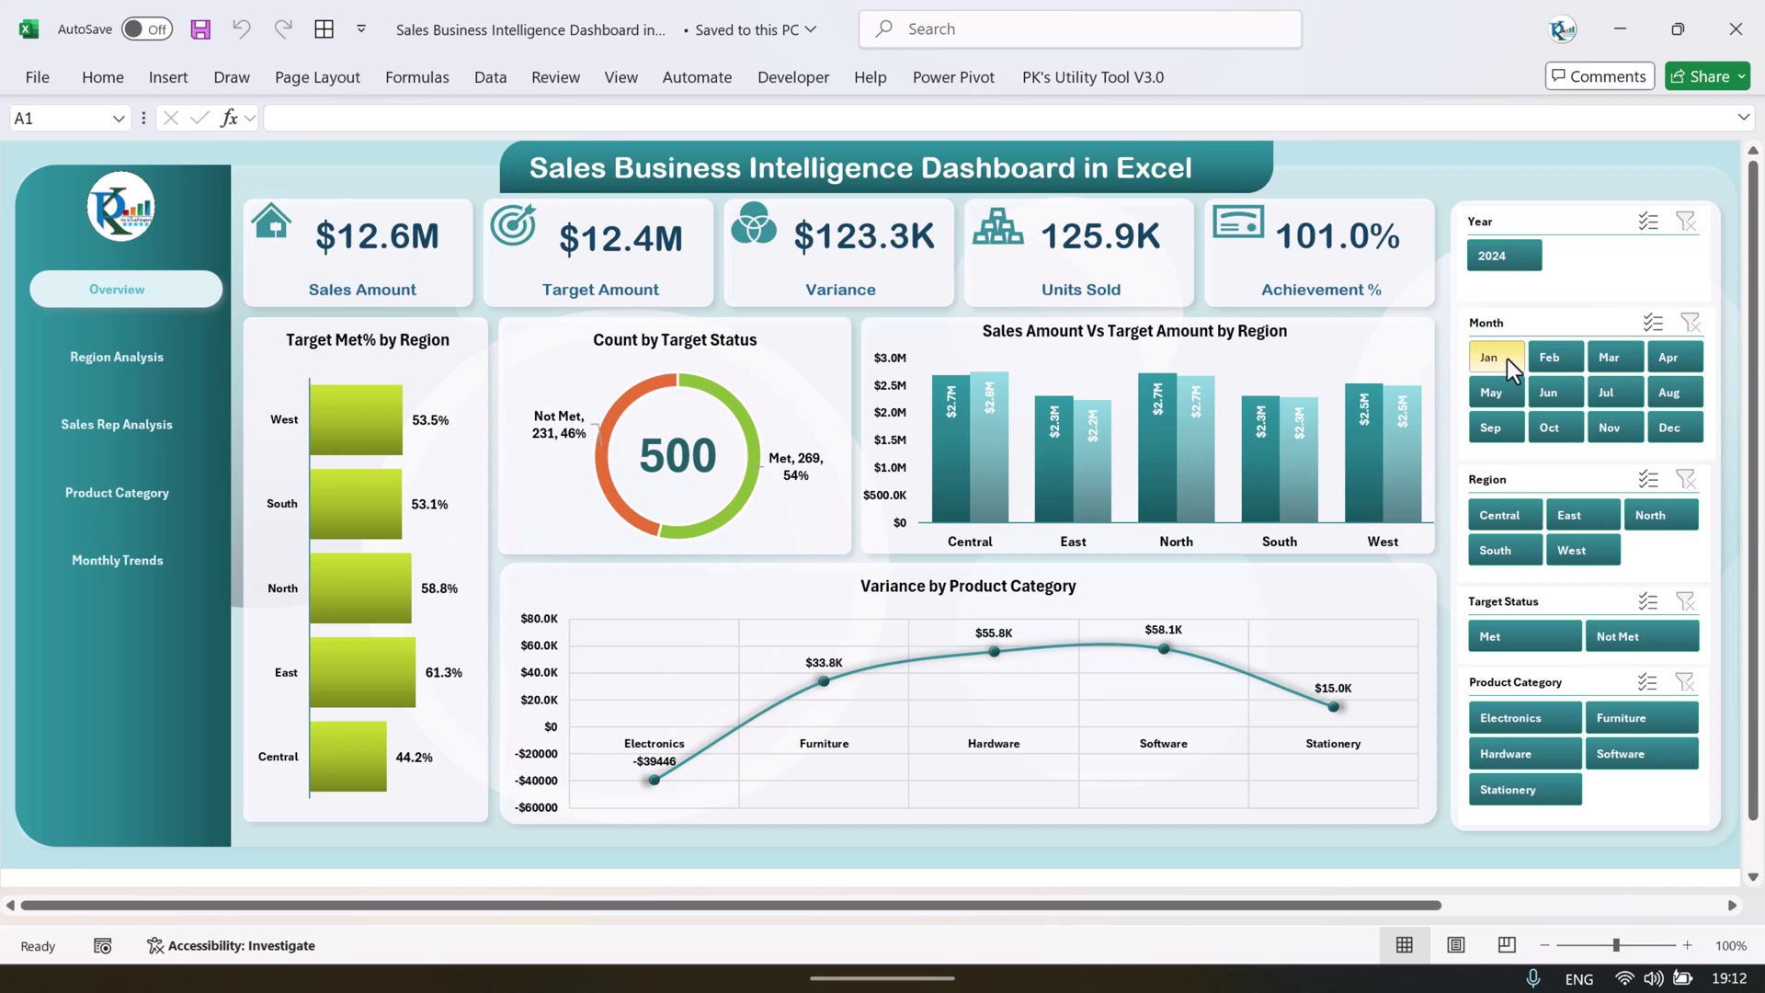
left_click(1504, 354)
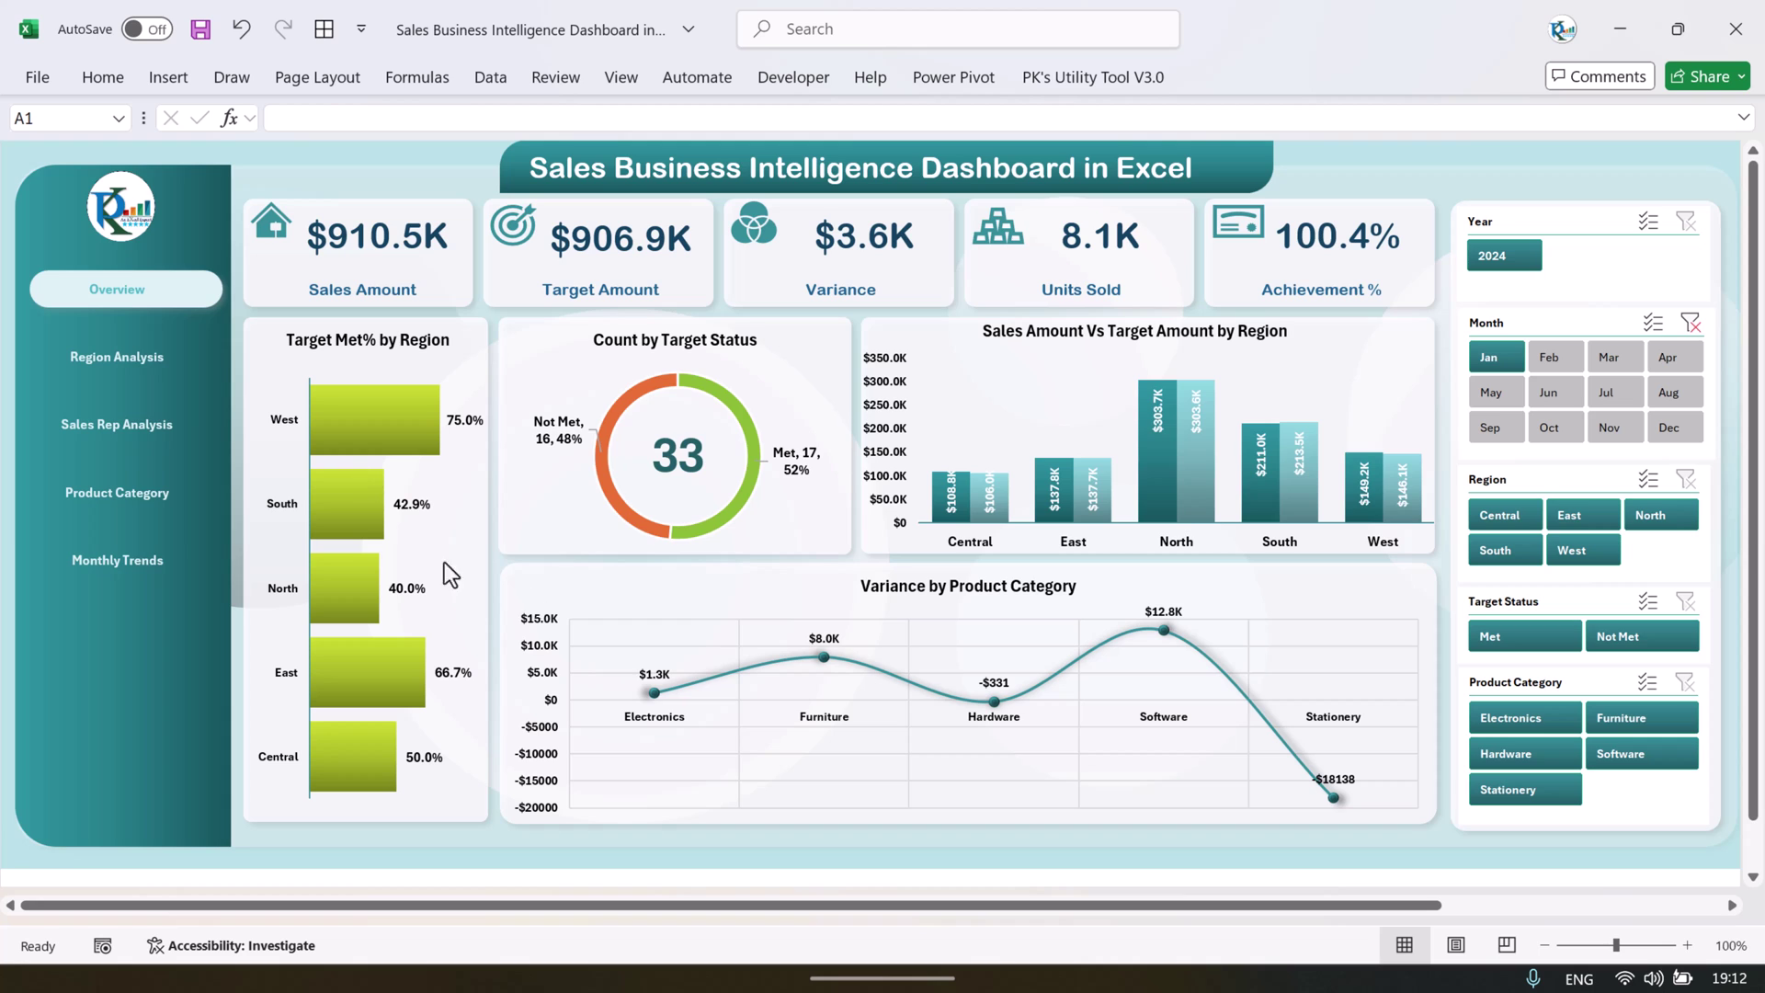
left_click(1560, 356)
left_click(1630, 363)
left_click(1693, 366)
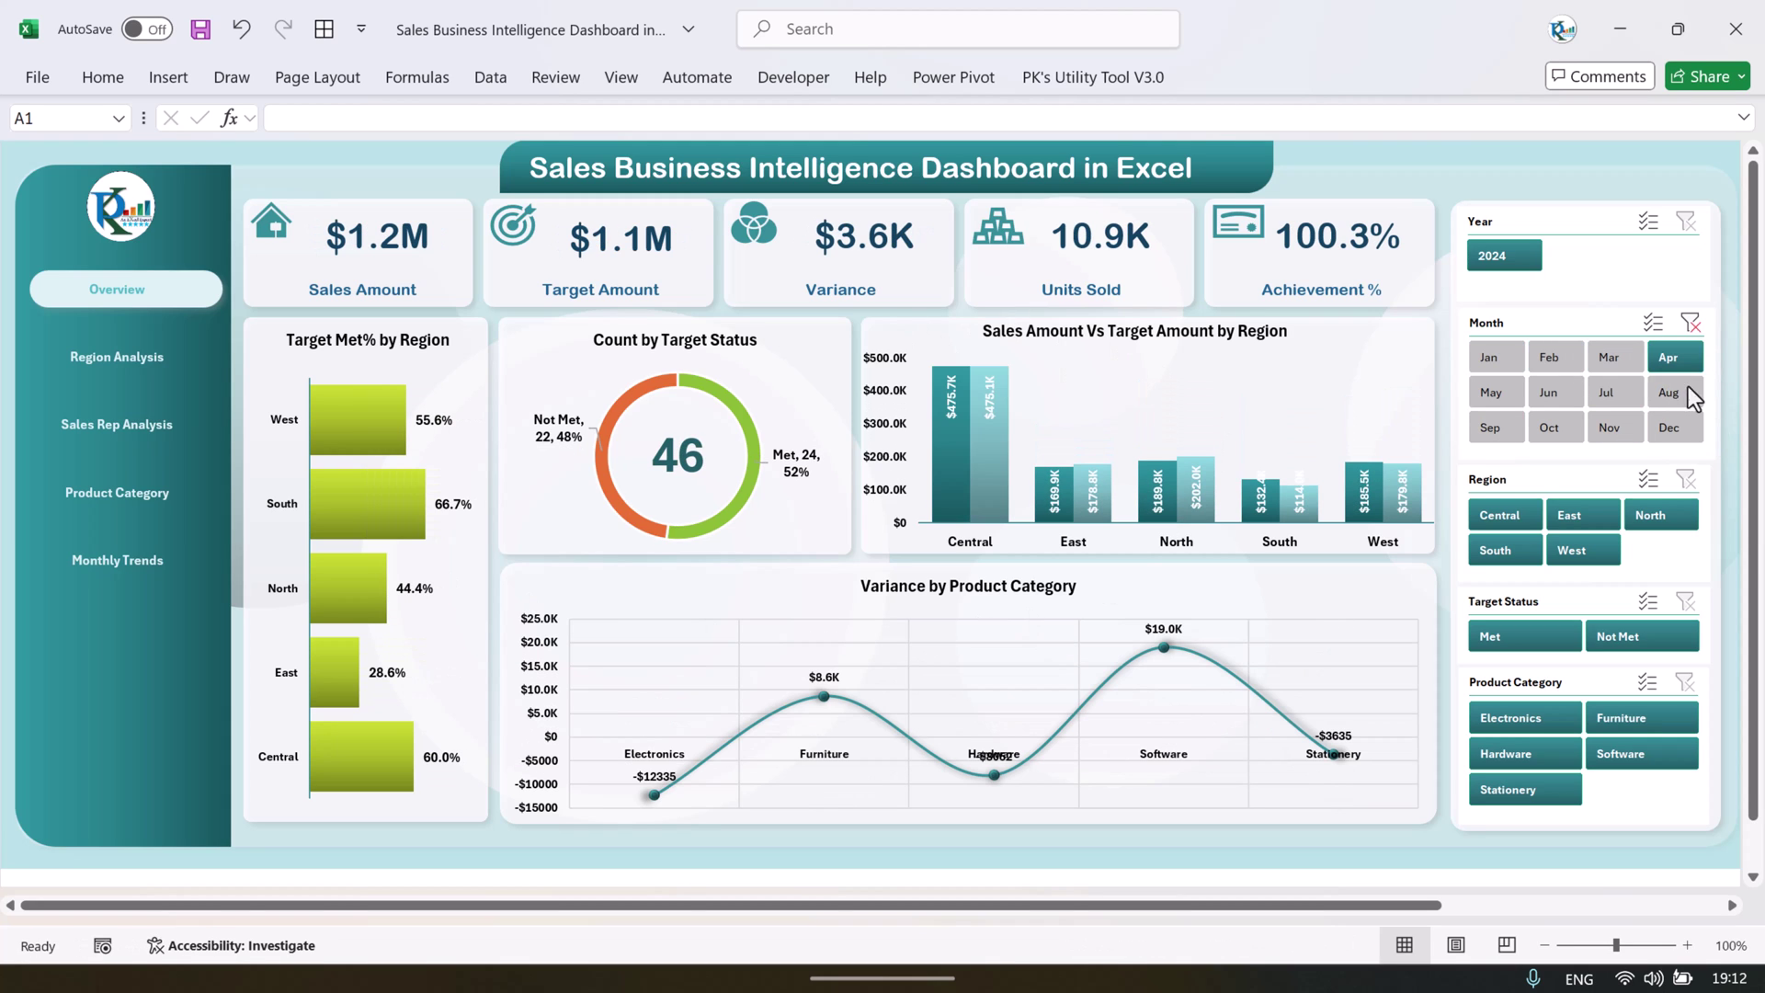
left_click(1690, 325)
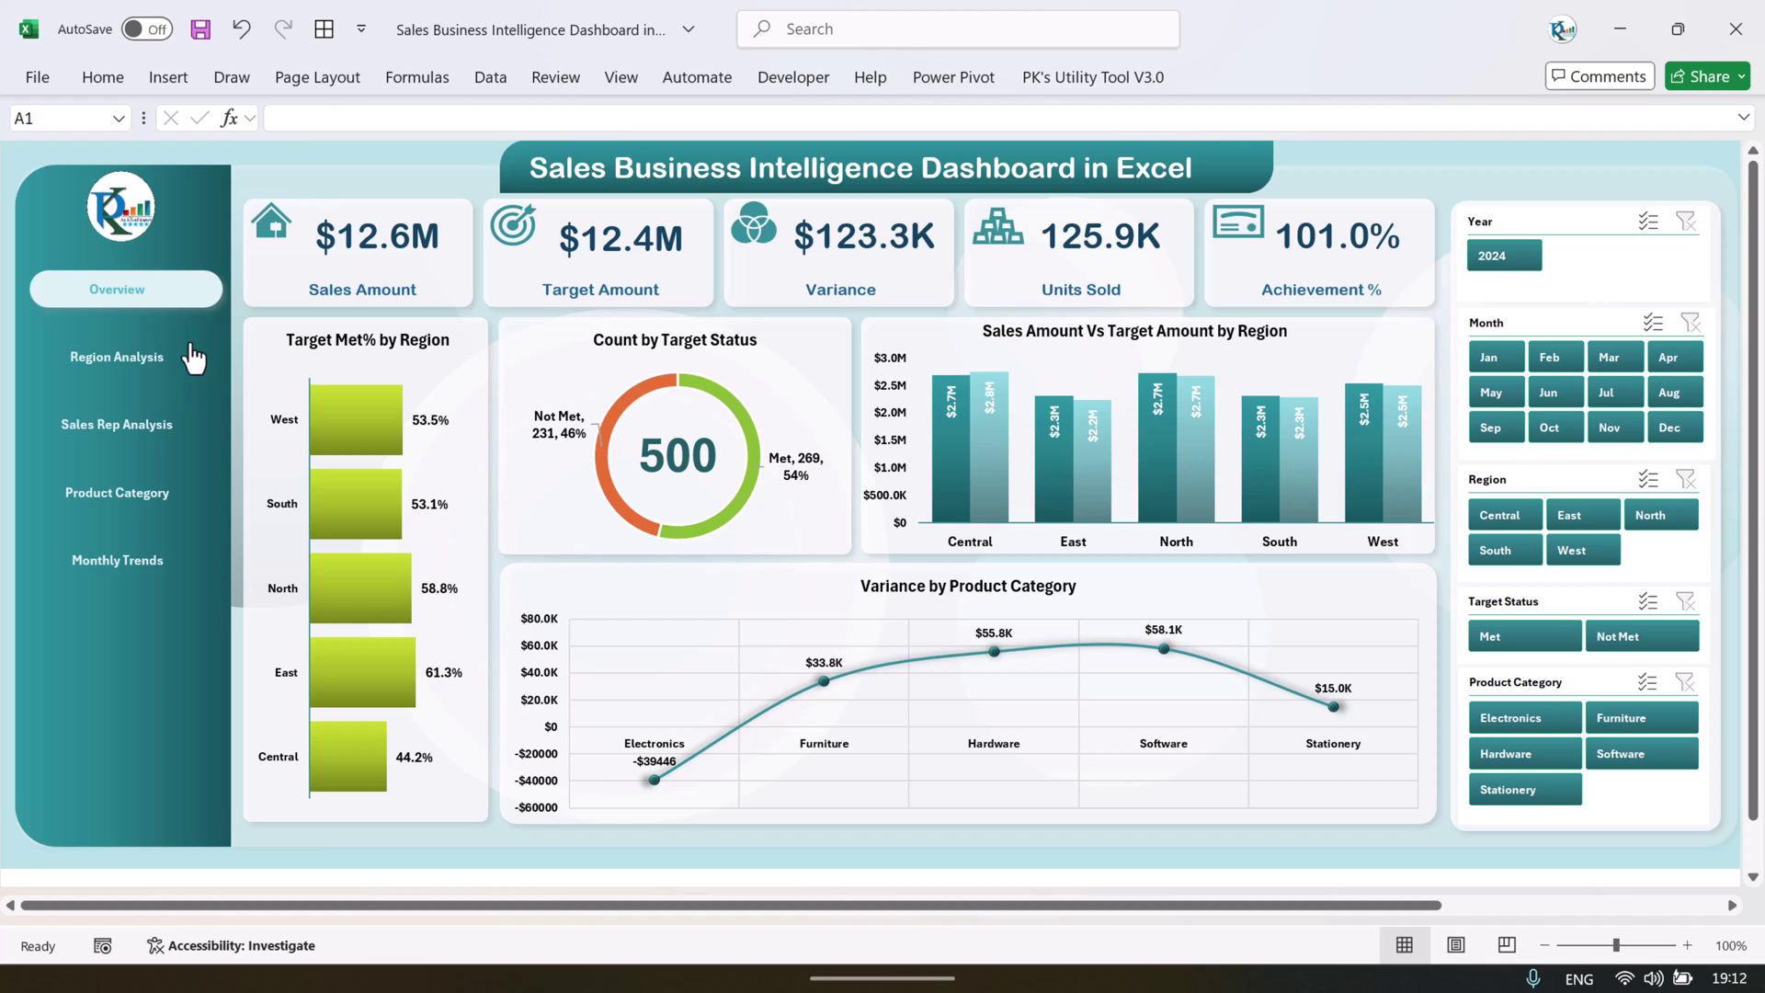
left_click(110, 366)
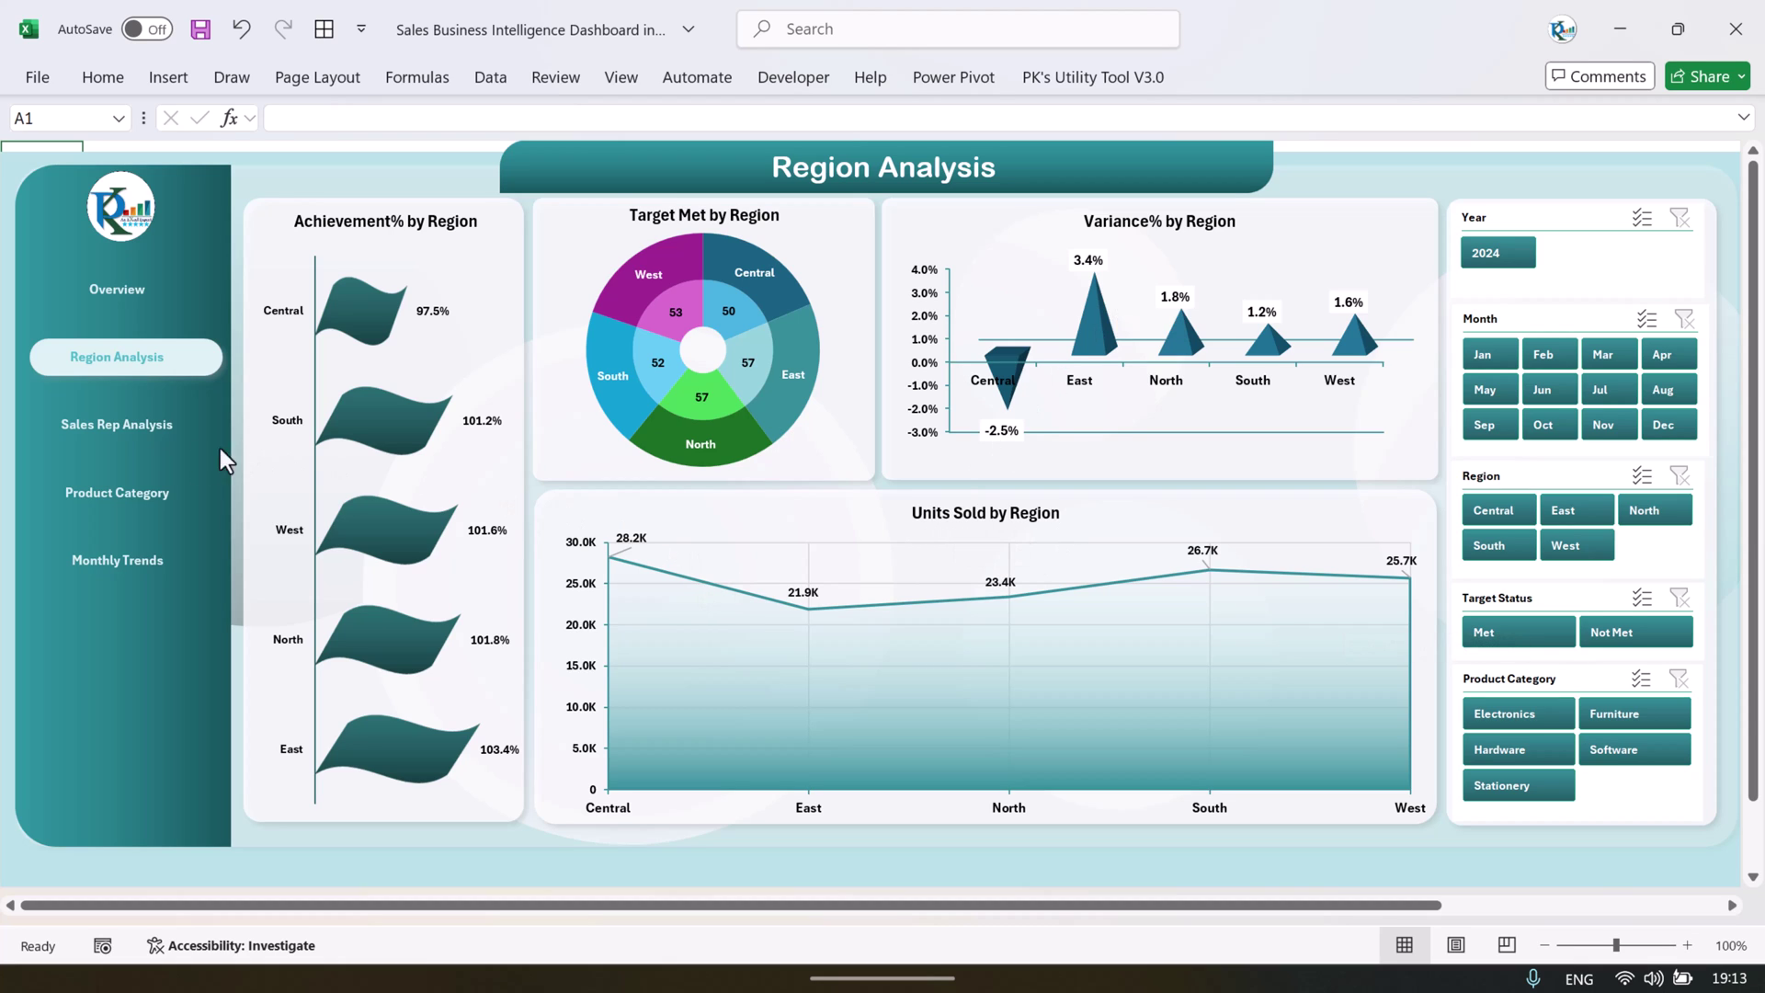
- Open Sales Rep Analysis and cycle Electronics, Furniture, Software and Stationery filters, then clear them
left_click(123, 443)
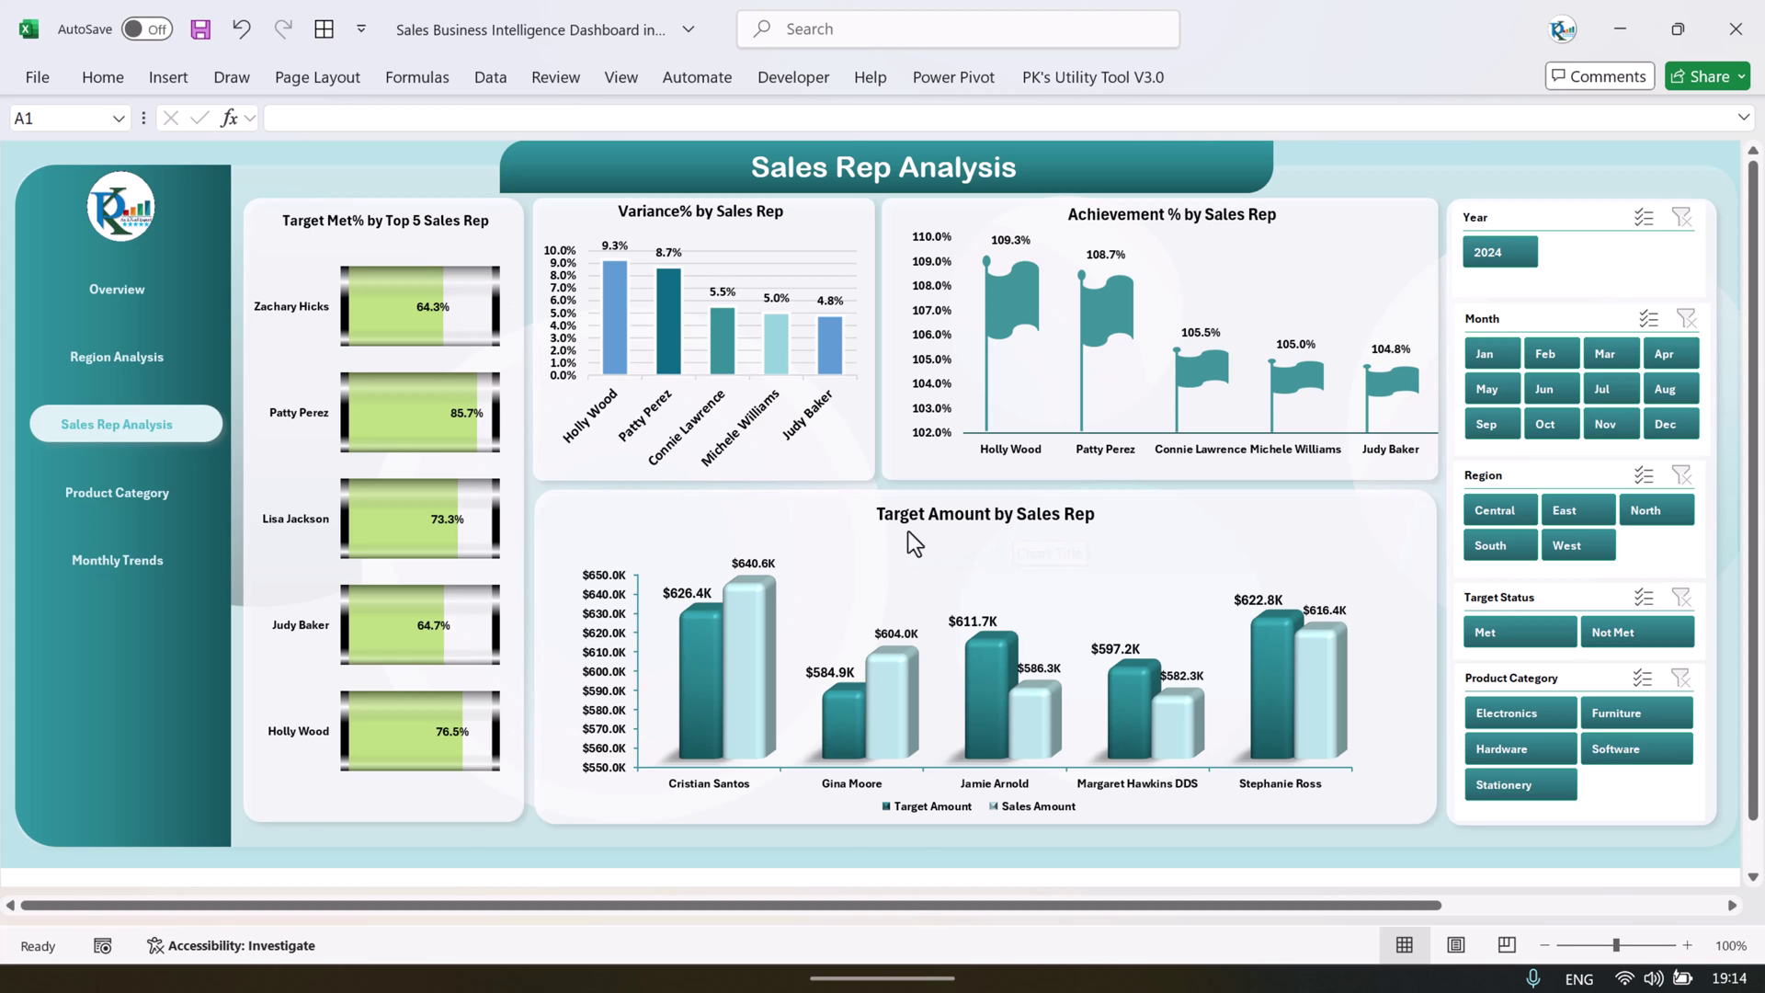
left_click(1524, 713)
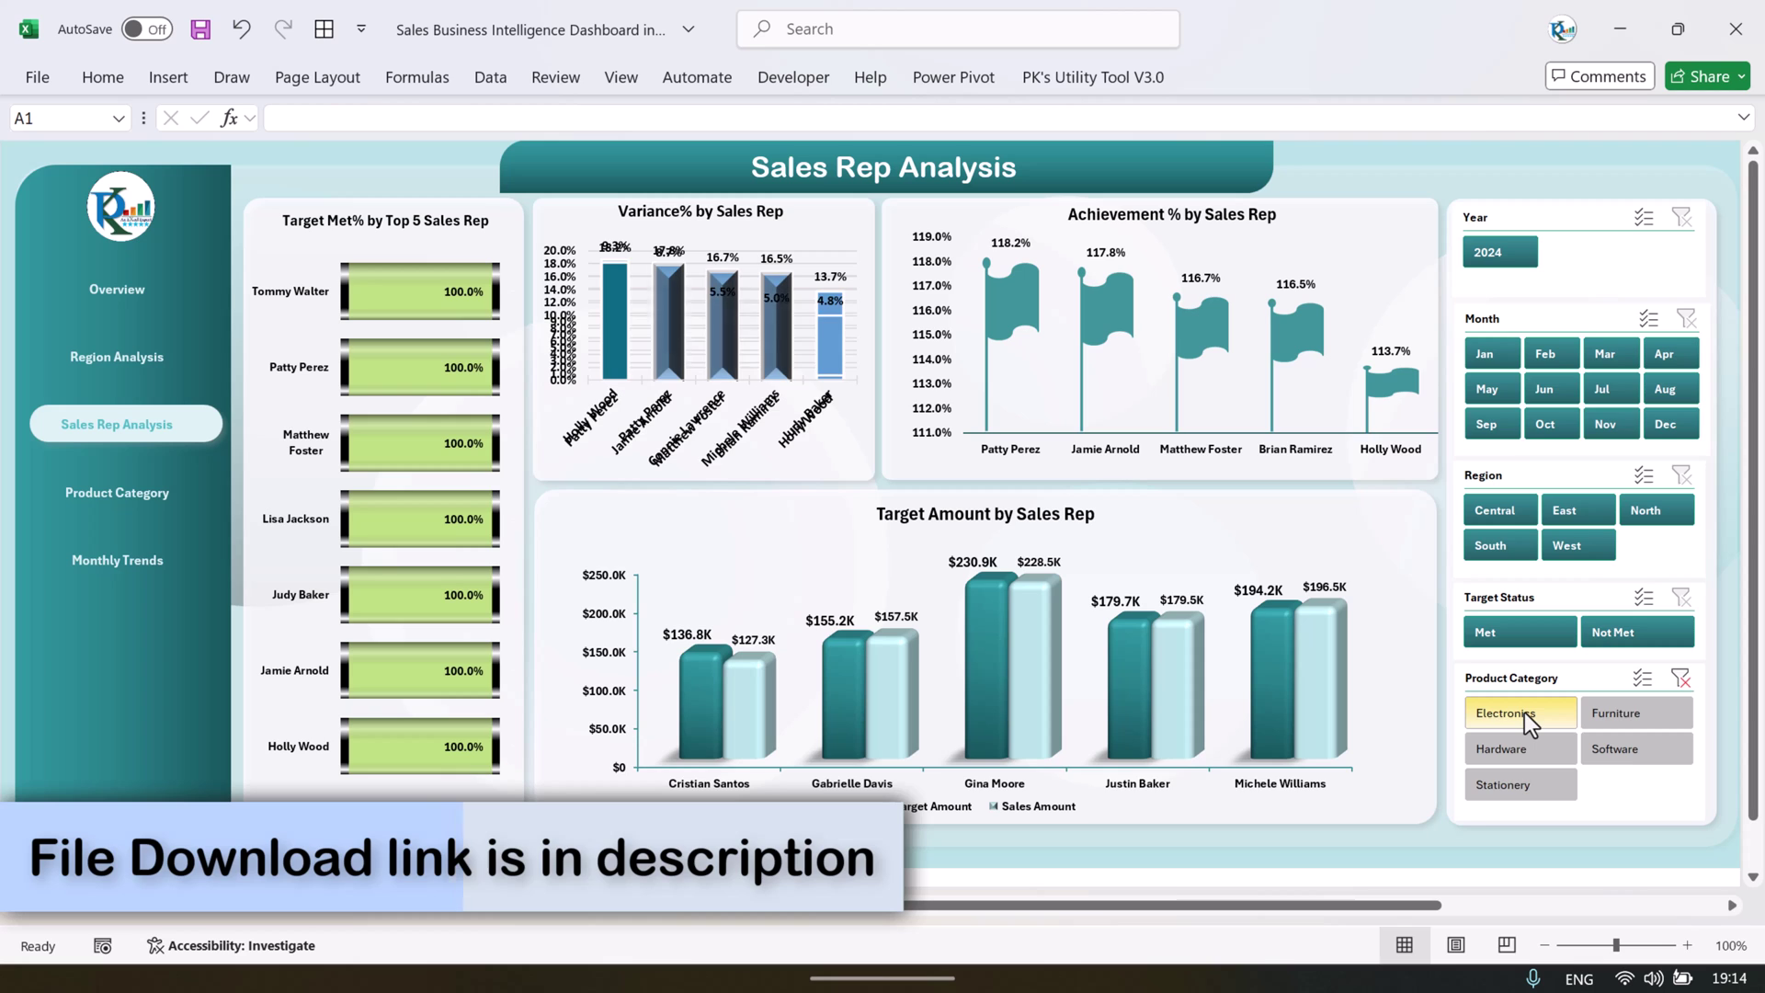
left_click(1629, 714)
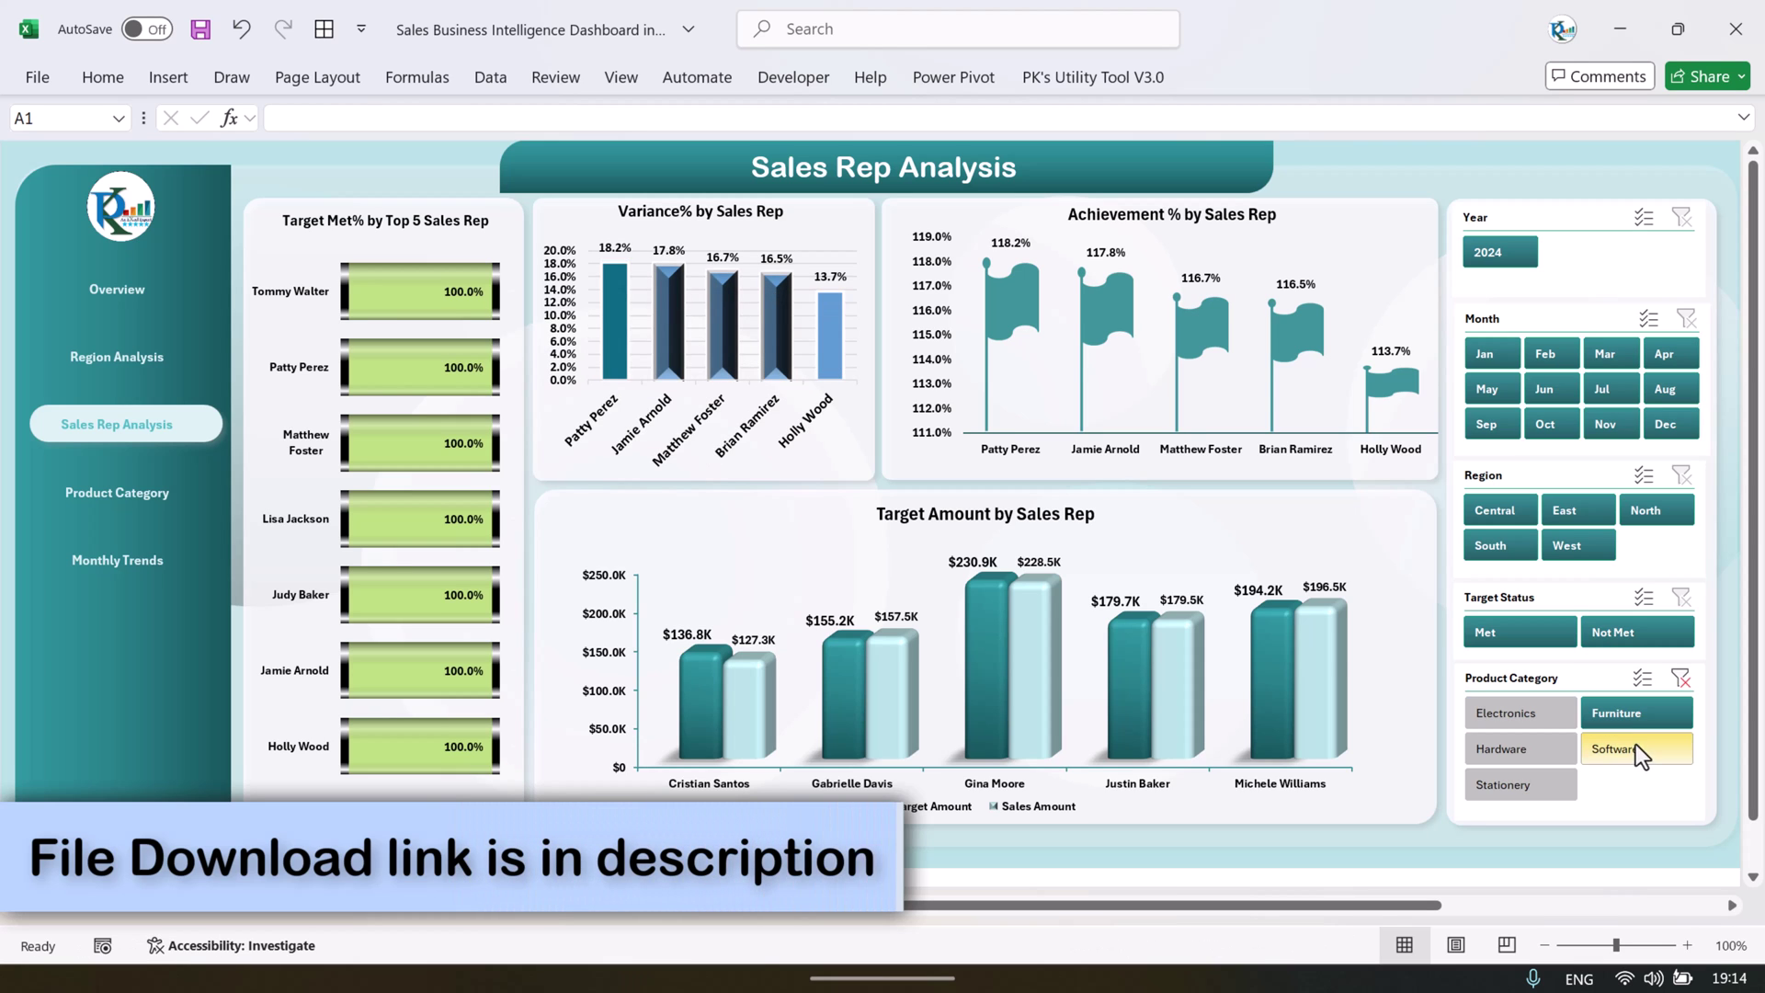
left_click(1634, 745)
left_click(1527, 783)
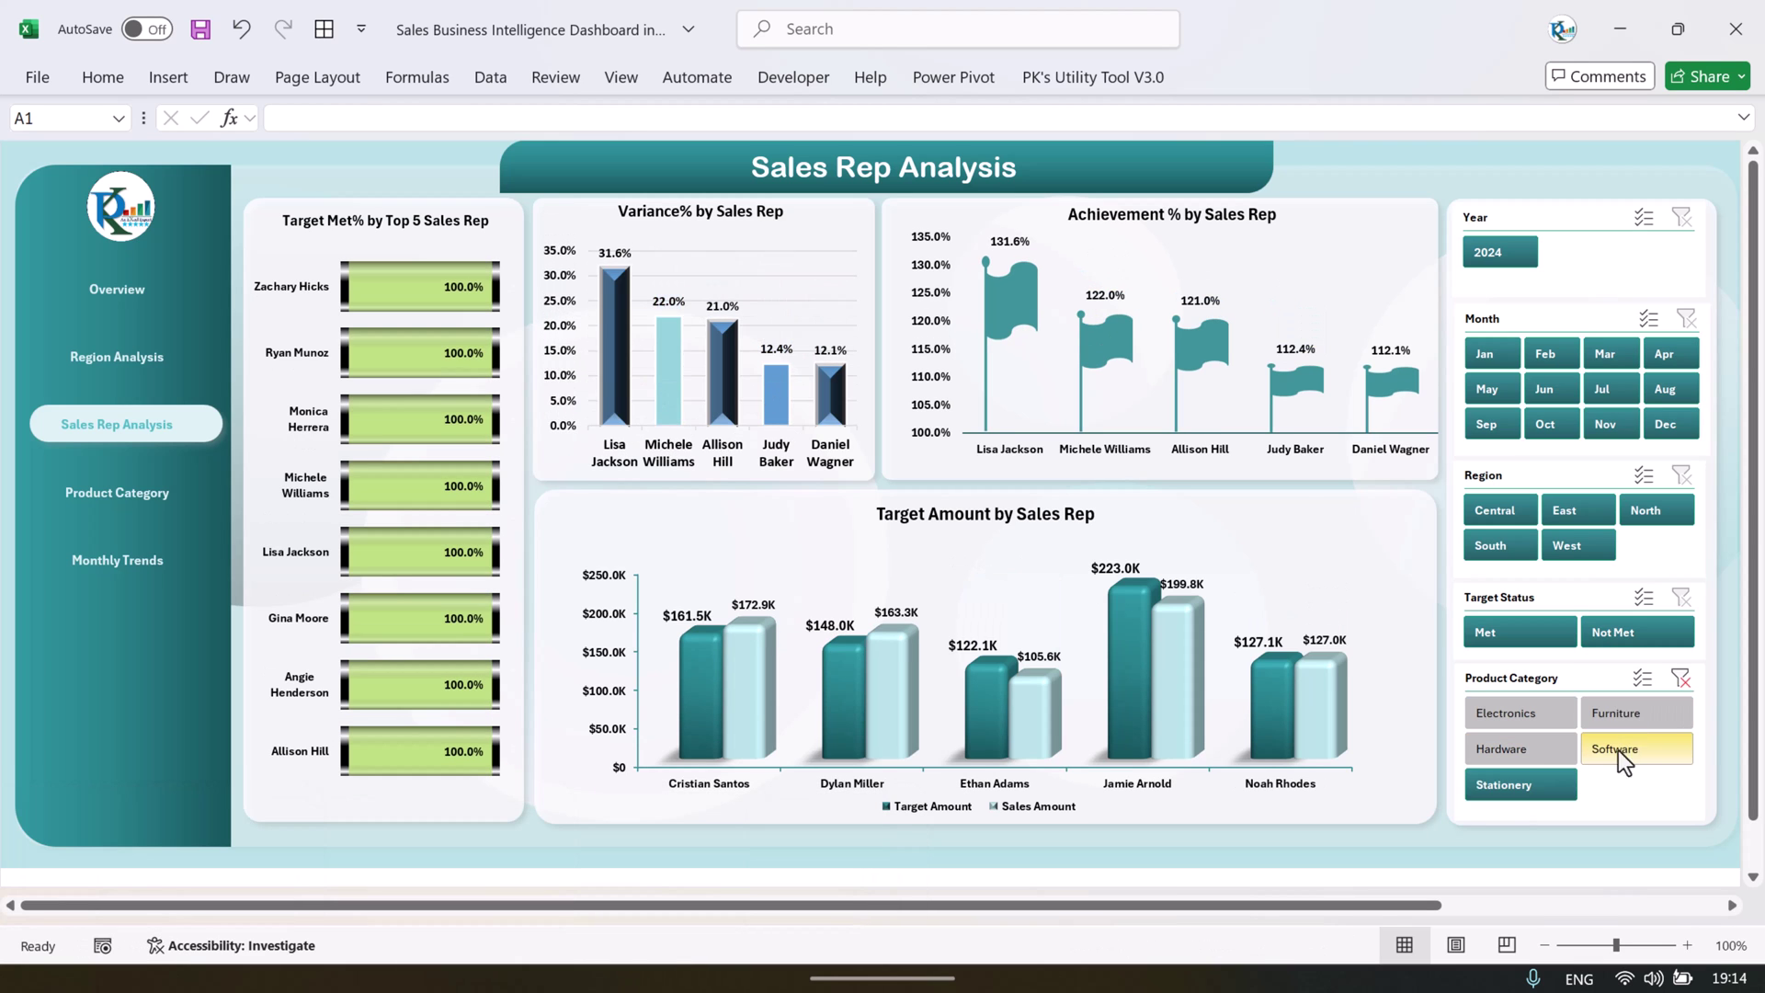
left_click(1681, 680)
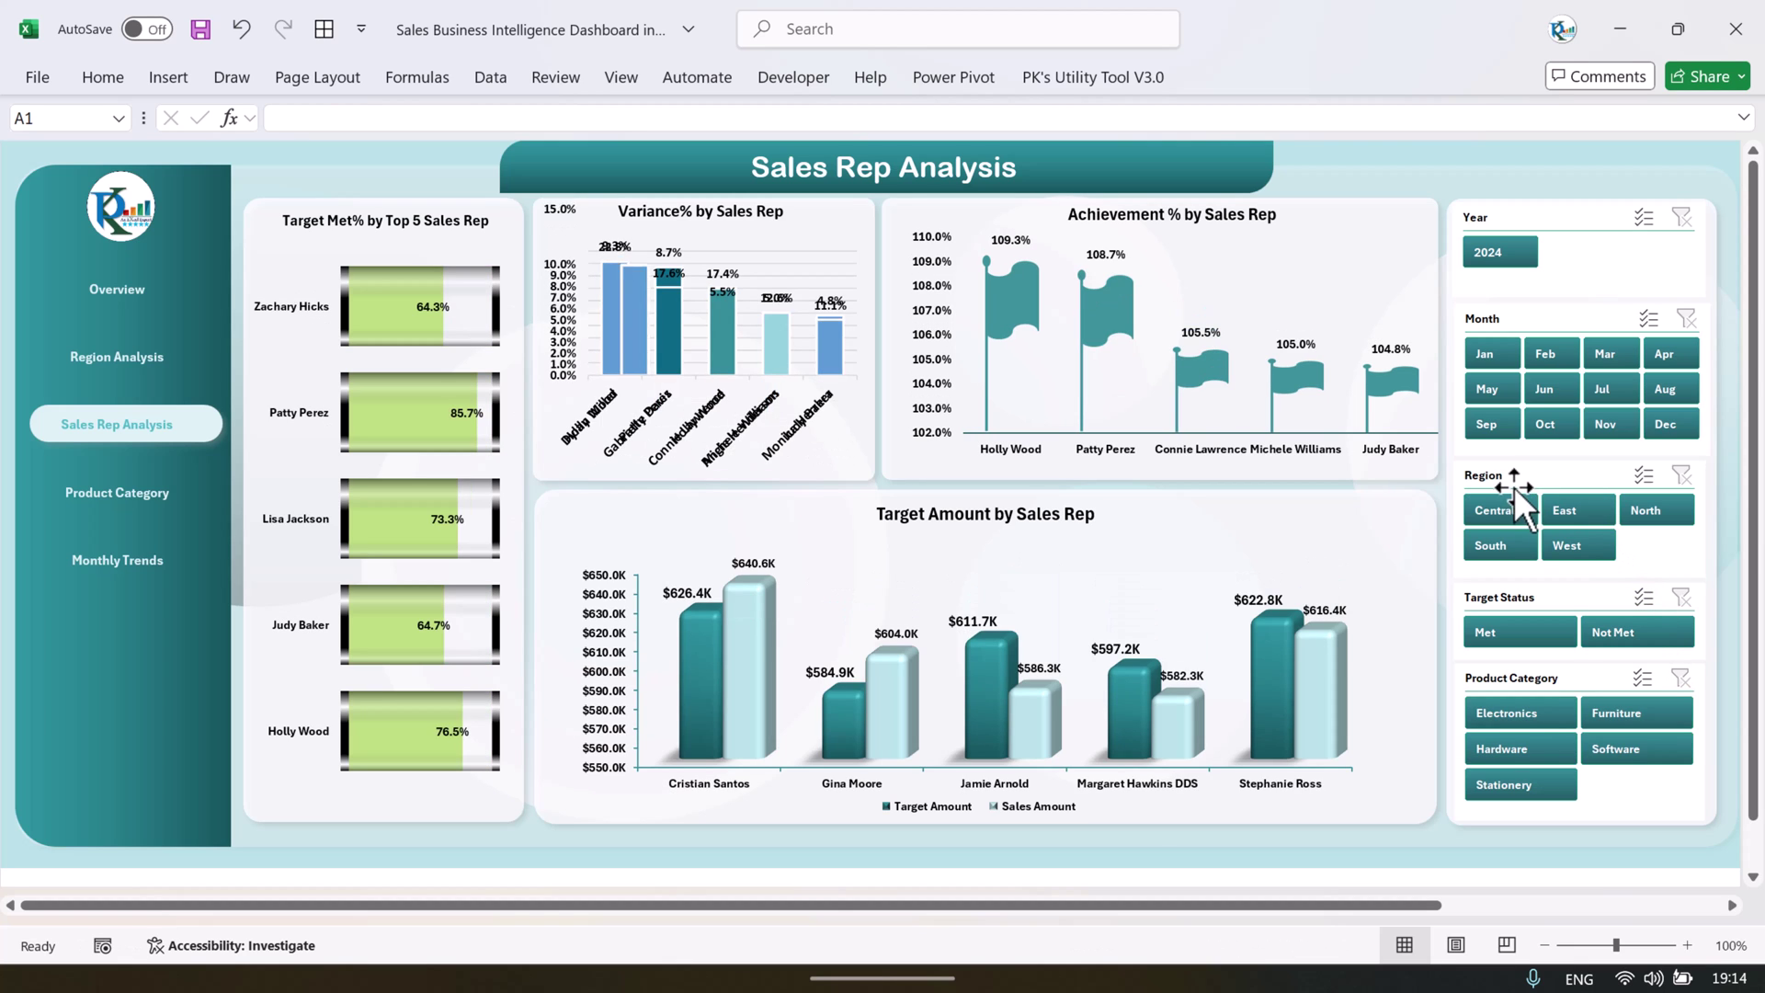
- Filter by Central and East regions, narrow to East only, then clear the region filter
left_click(1512, 512)
left_click(1580, 512, "ctrl")
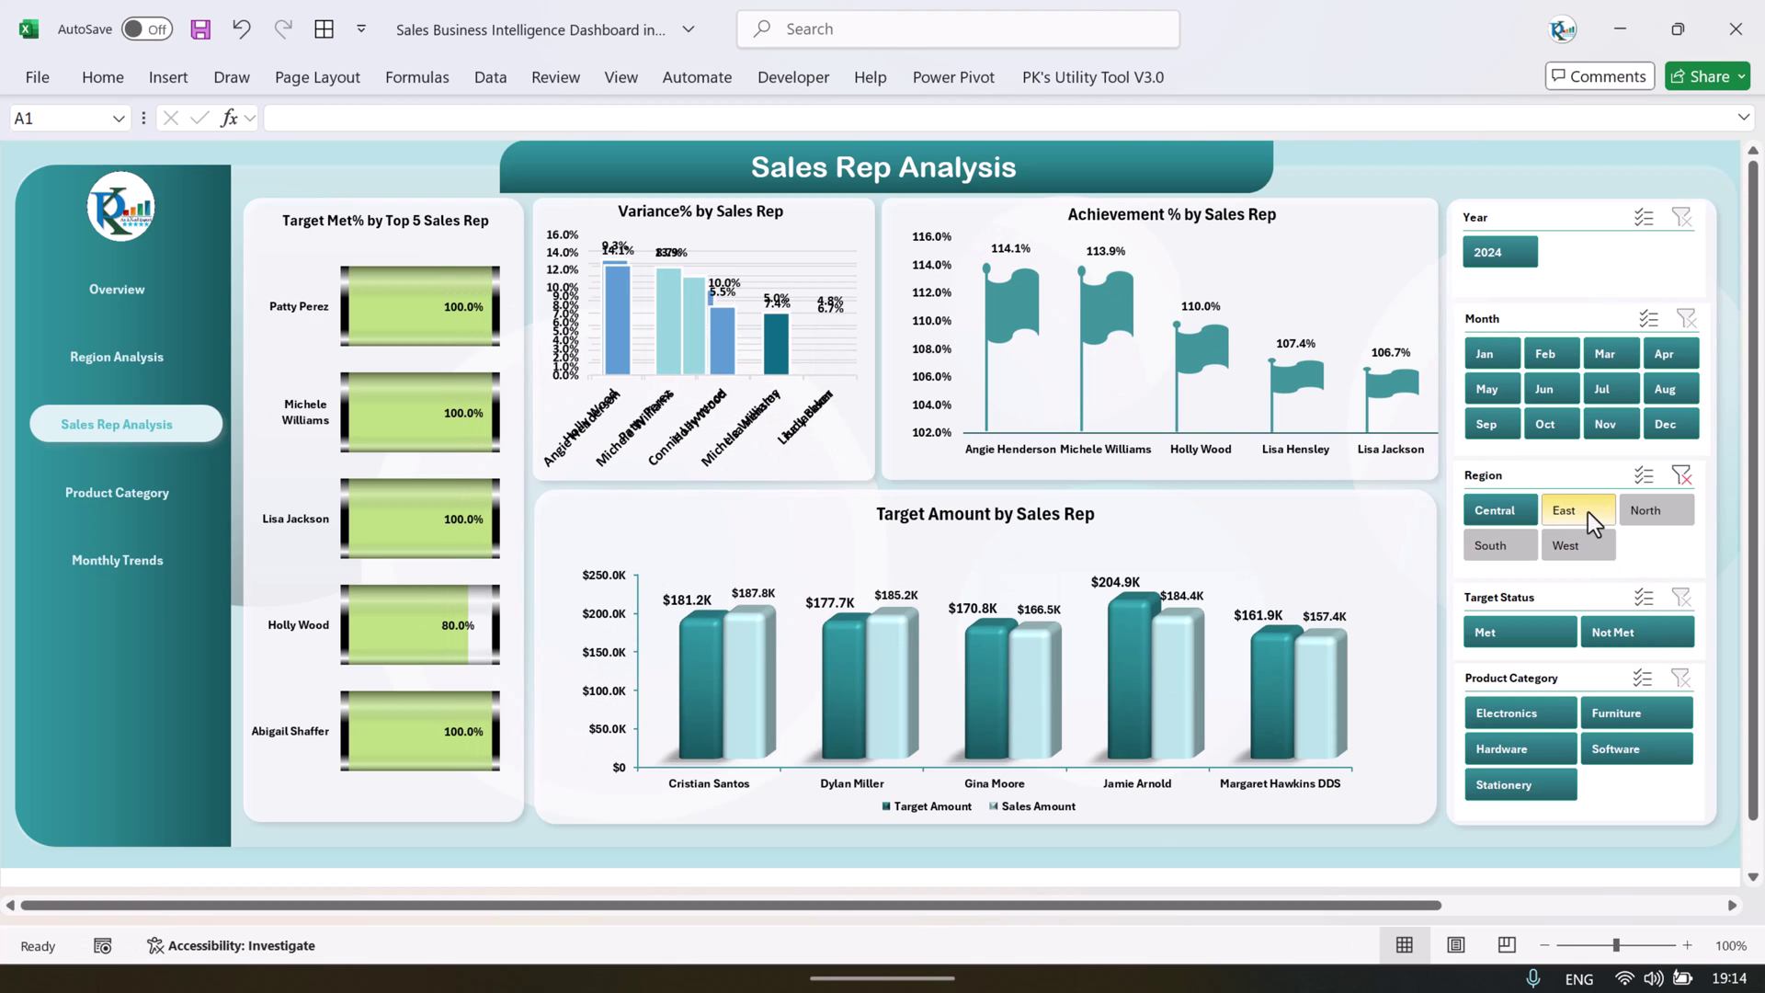
left_click(1583, 511)
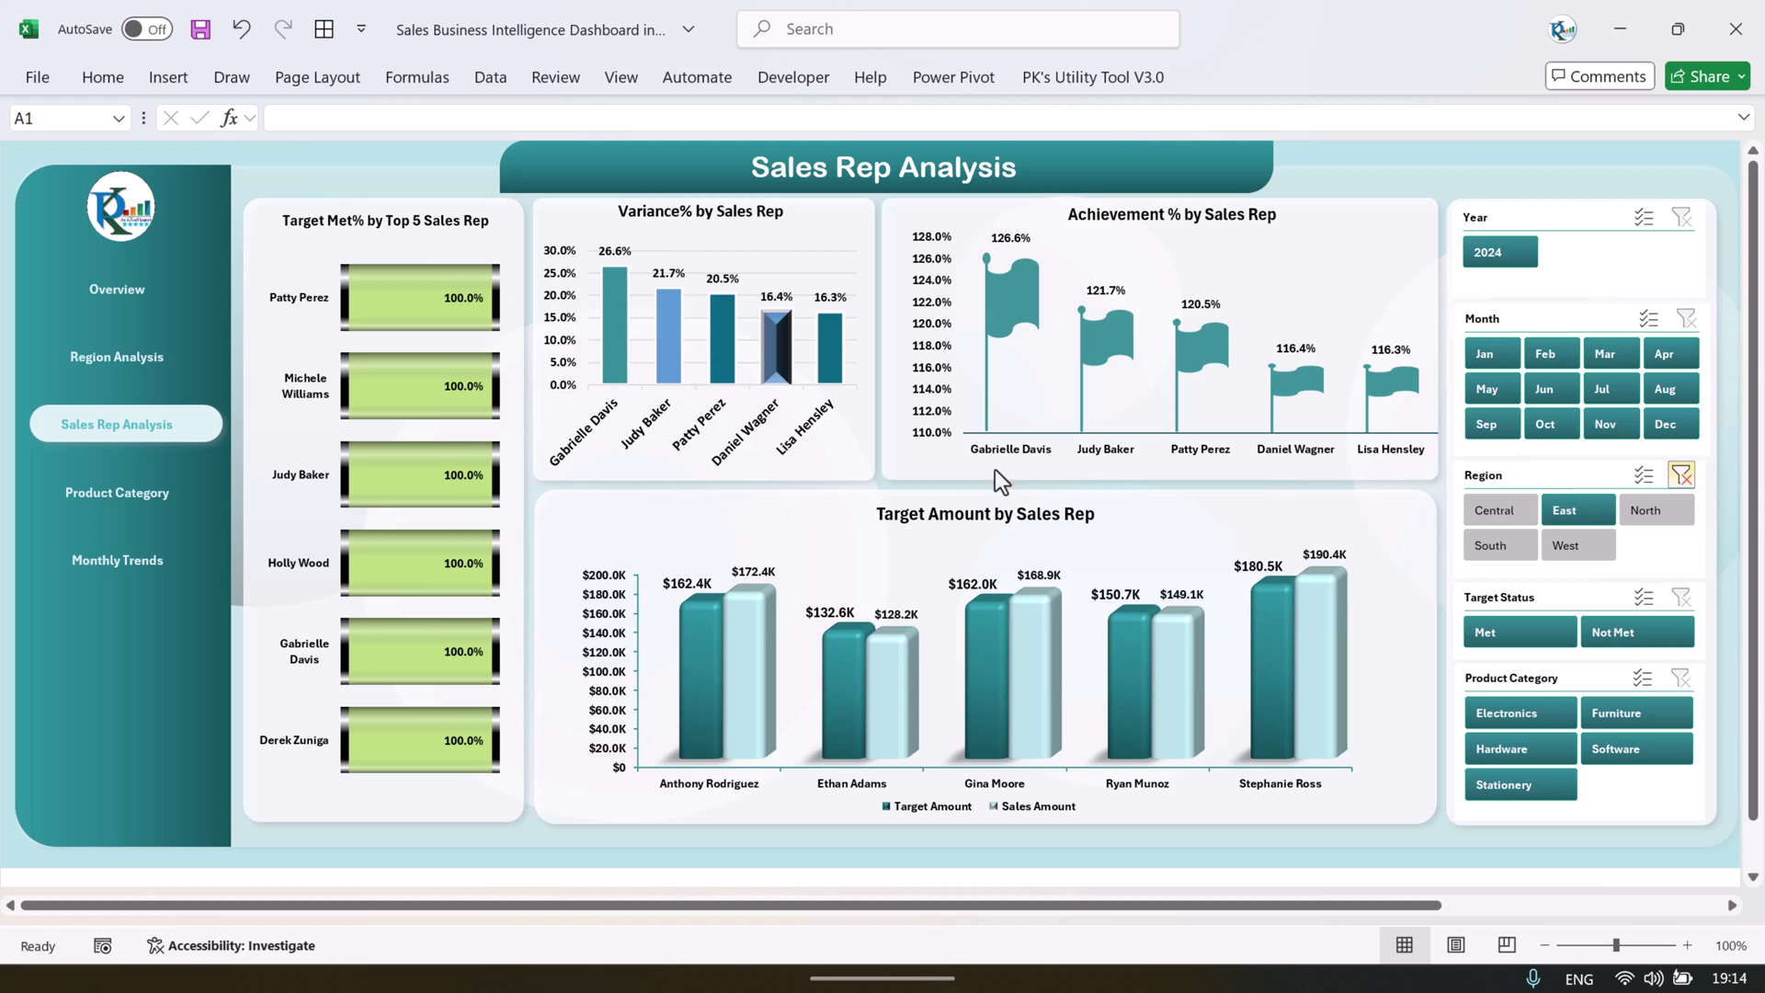
key("alt+c")
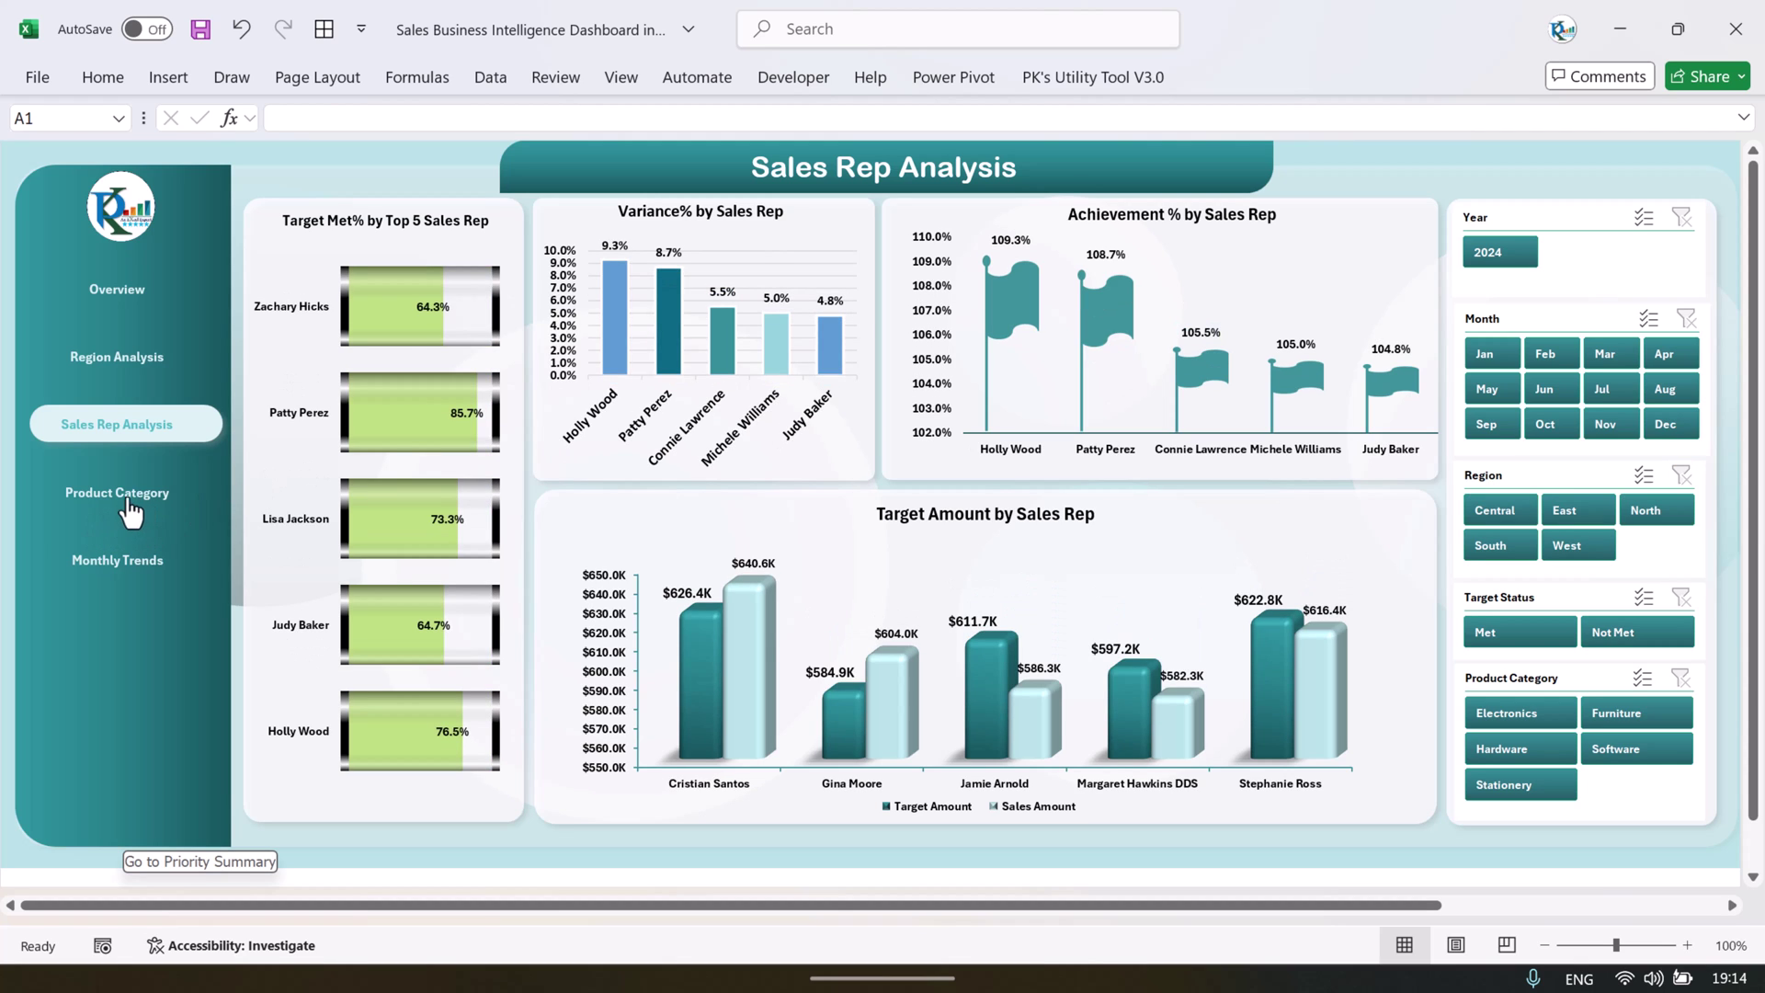
- Open the Product Category Summary page, try the May and Jun filters, then clear them
left_click(133, 496)
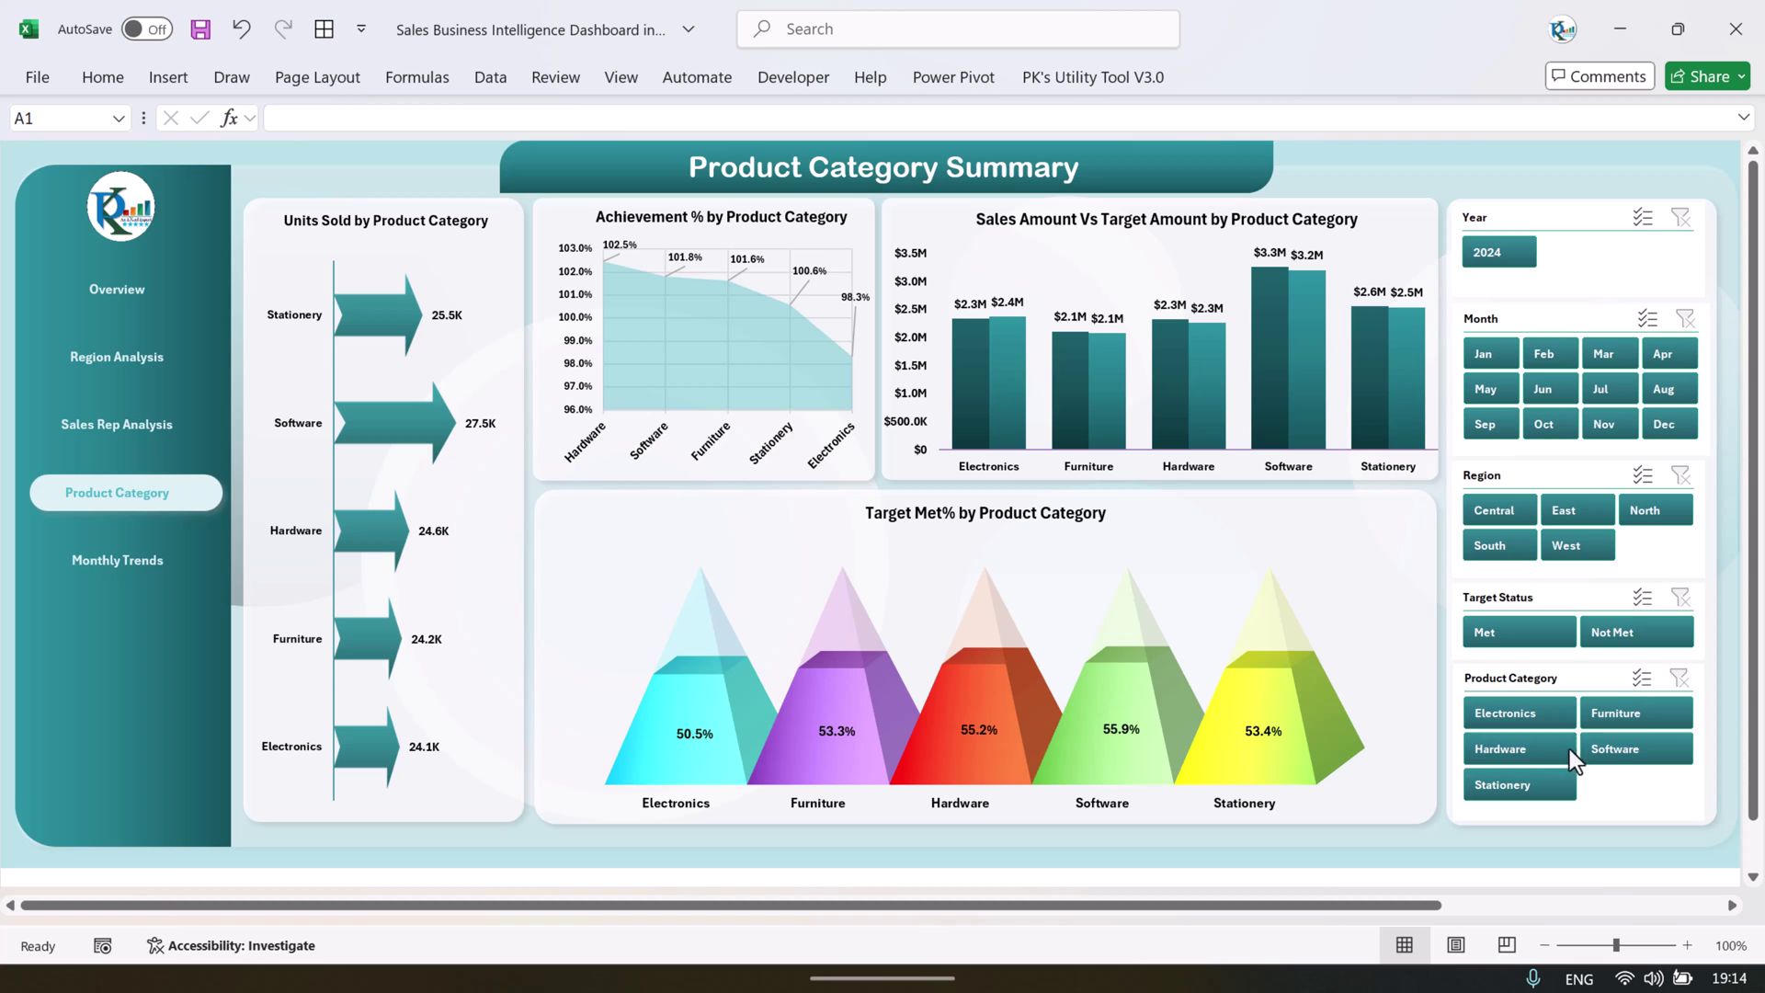
left_click(1482, 386)
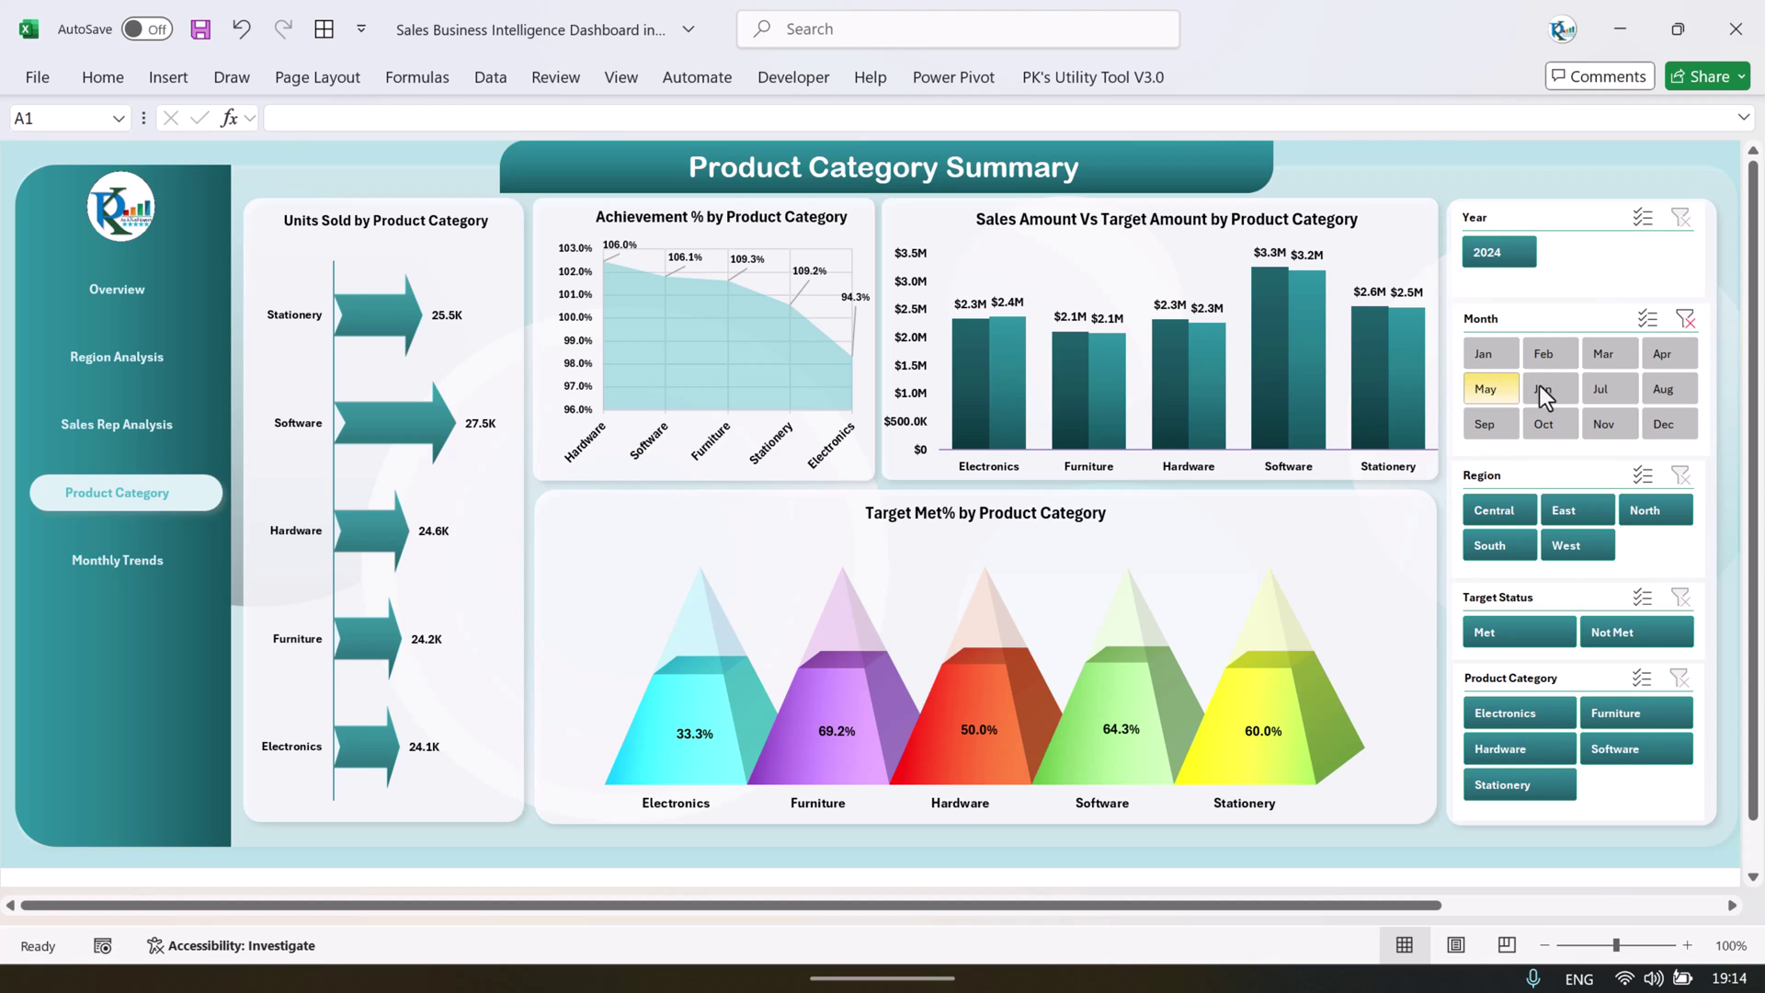
left_click(1561, 386)
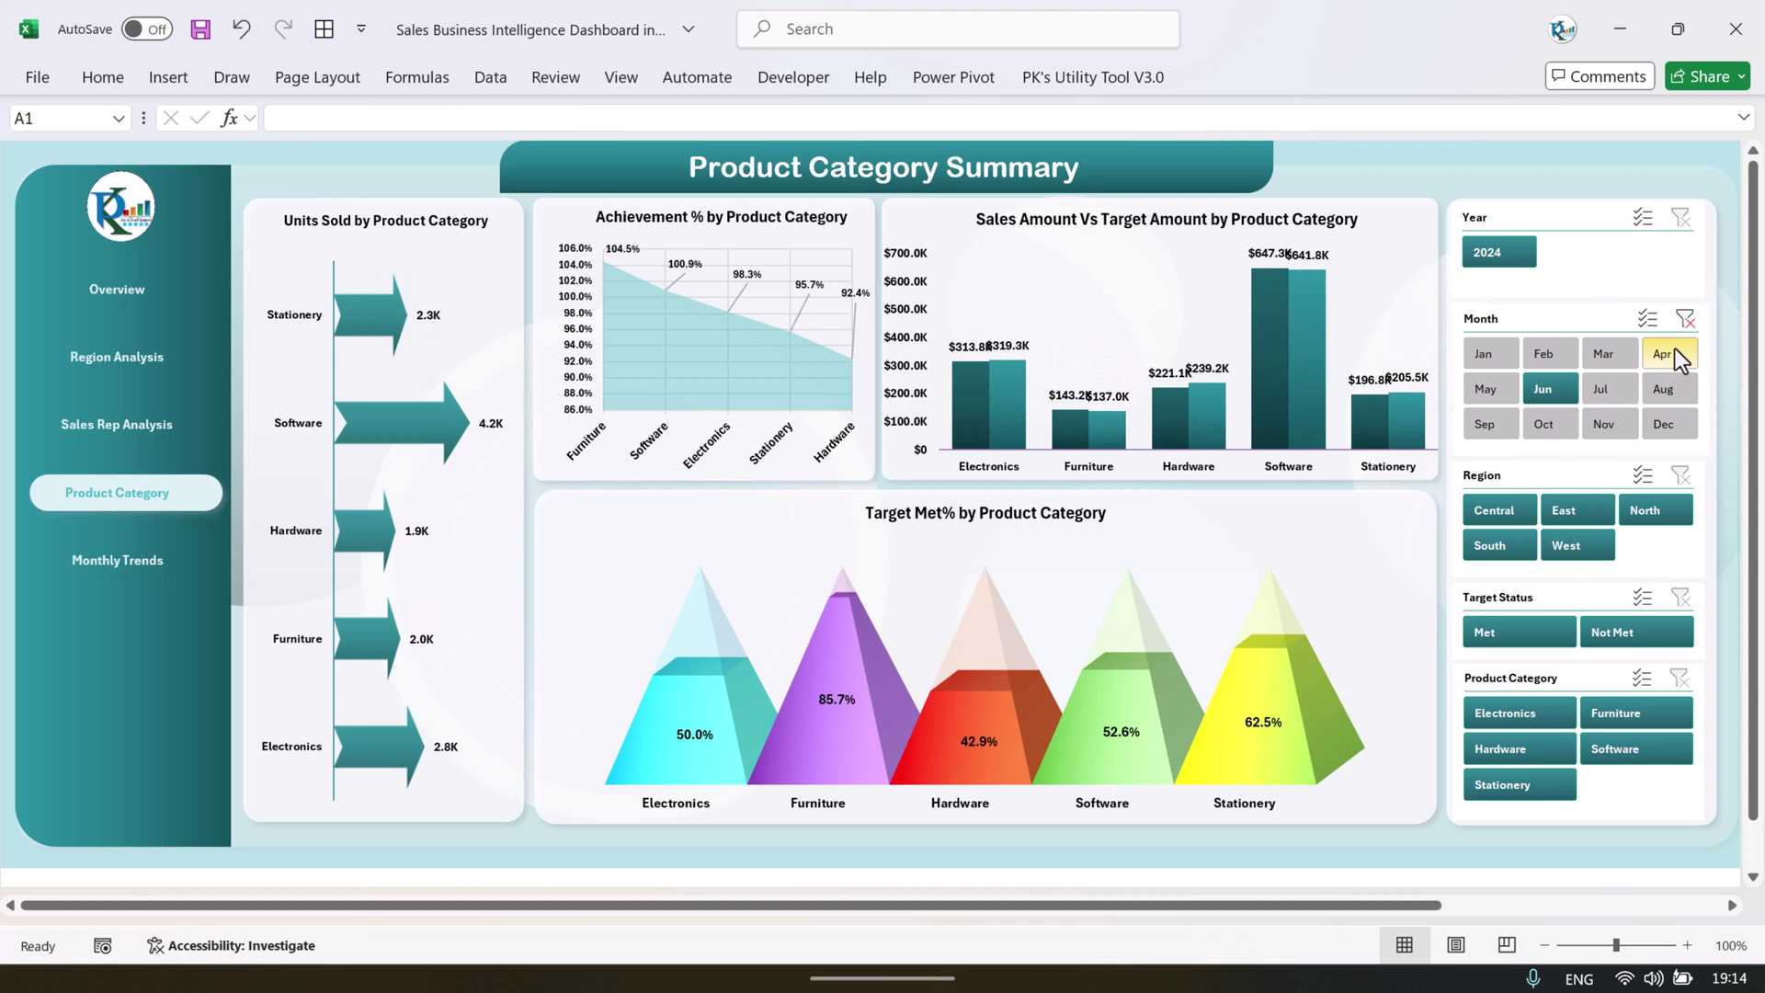
left_click(1686, 318)
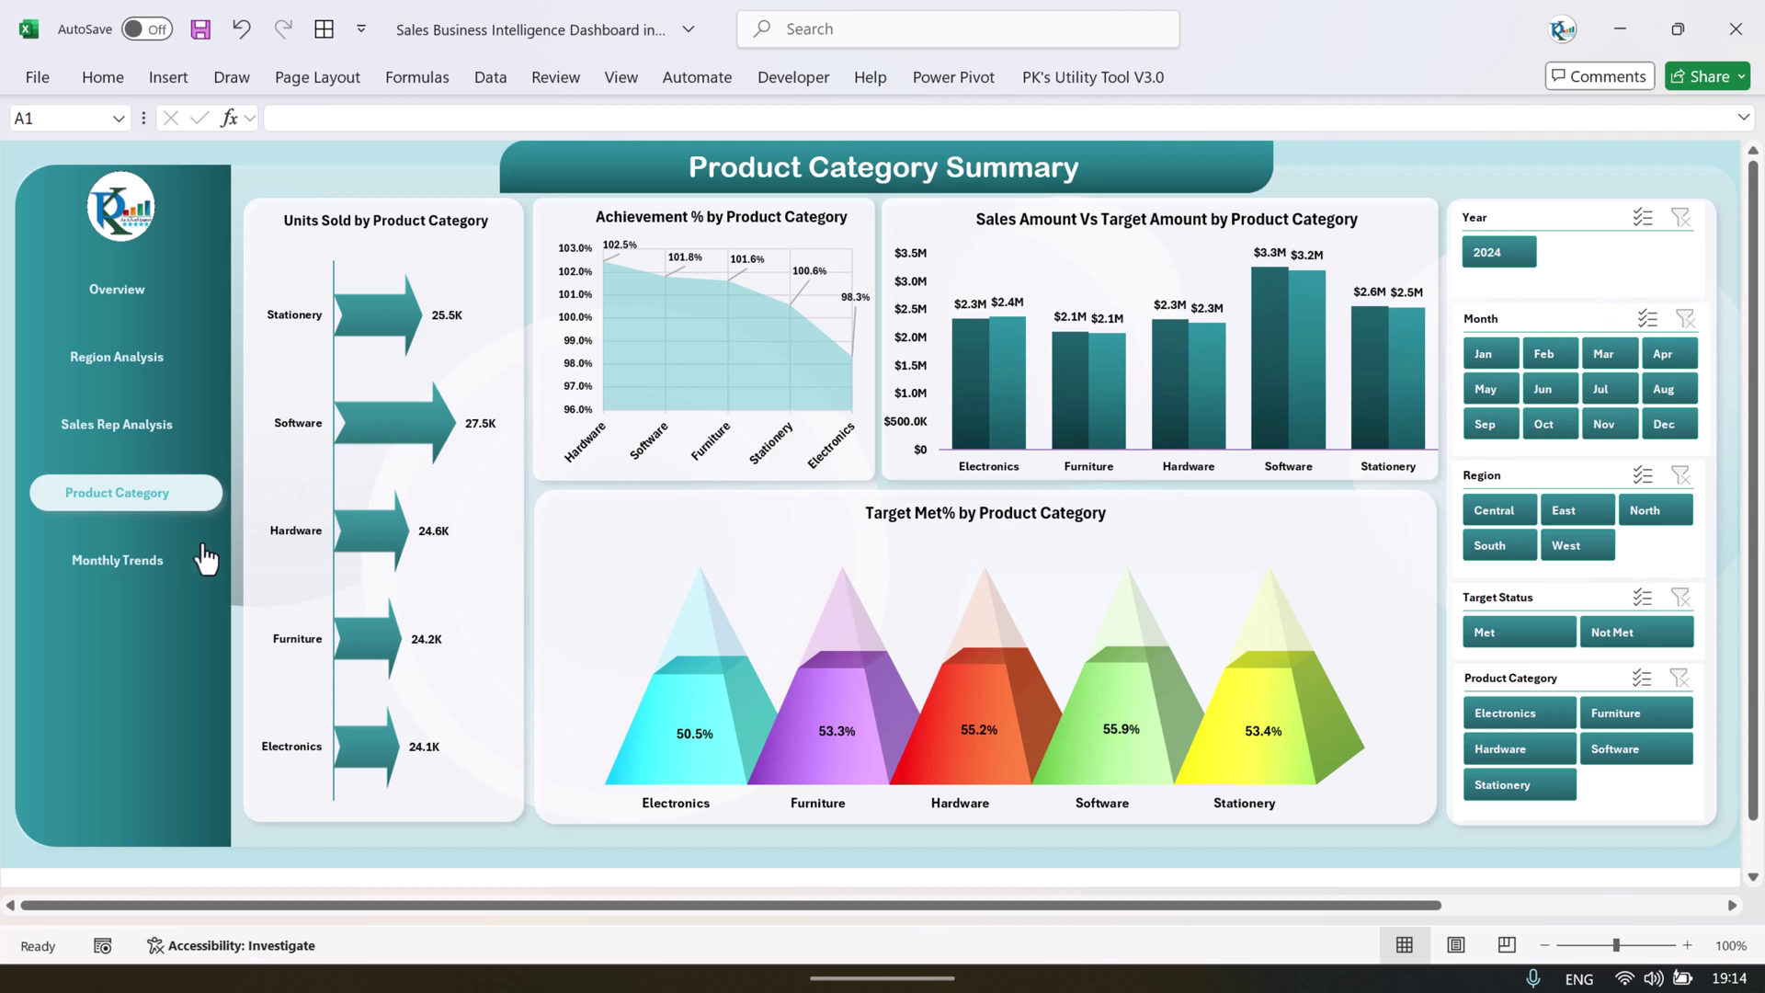
- Open Monthly Trends, try the Electronics and Hardware category filters, then clear them
left_click(138, 563)
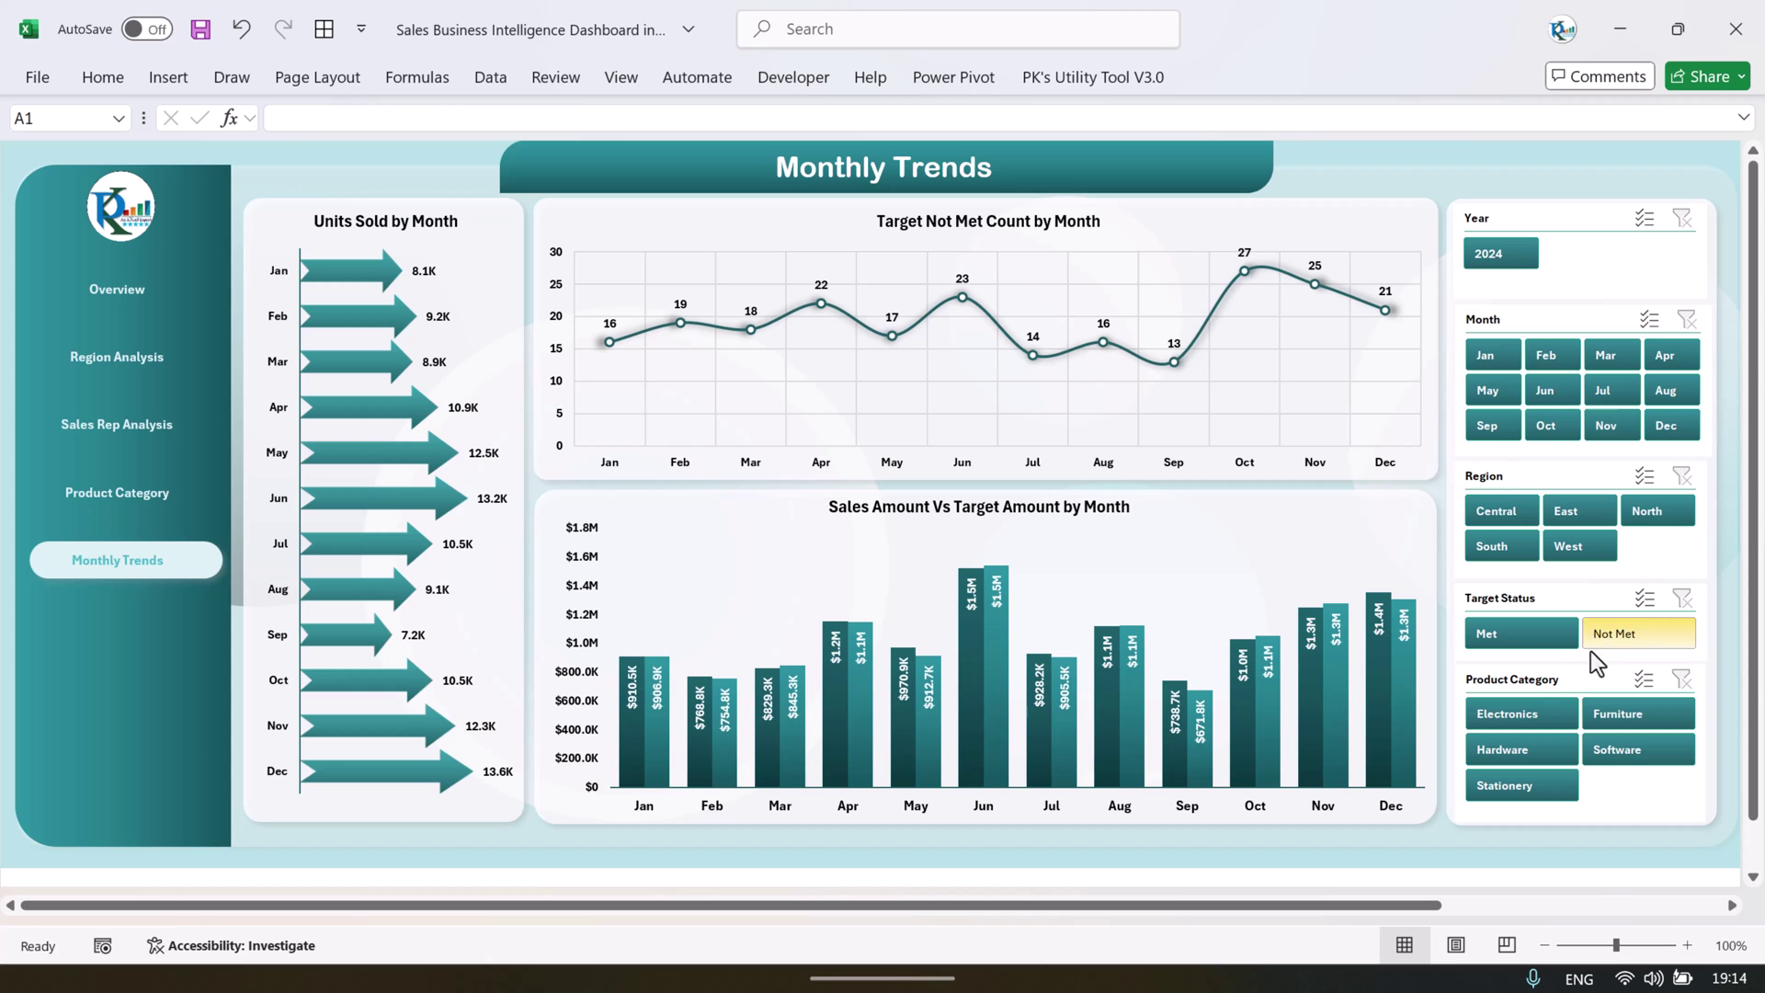
left_click(1530, 717)
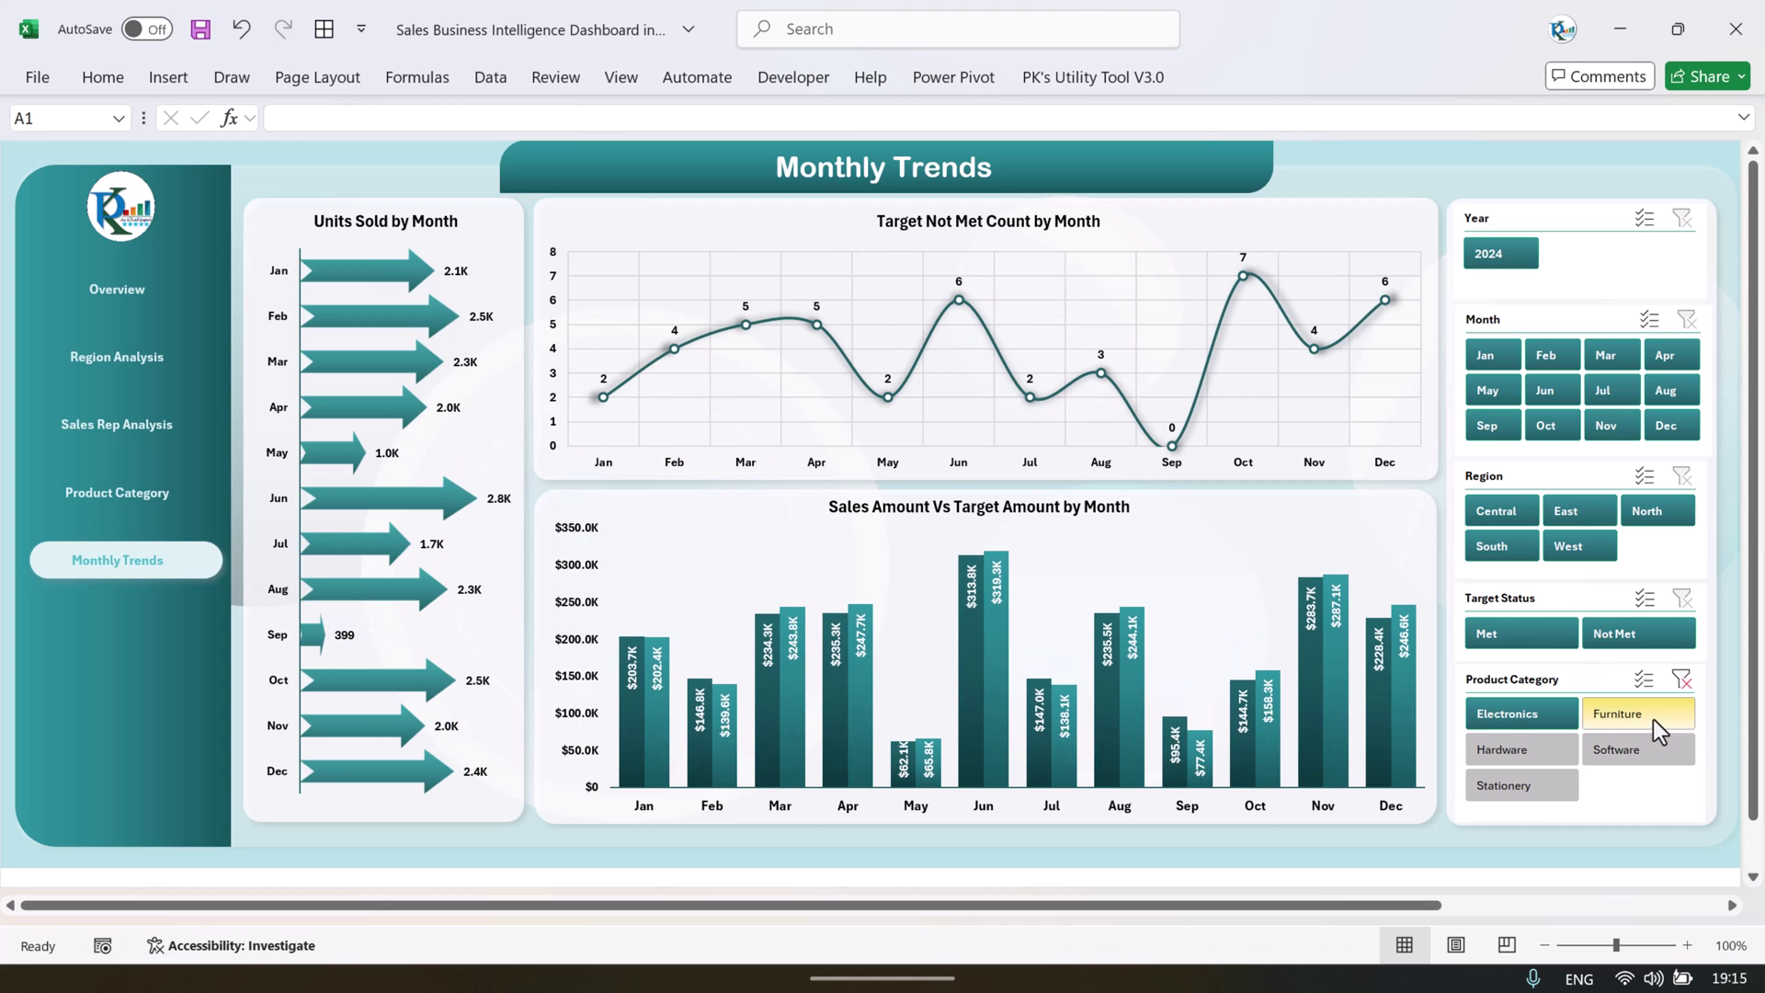
left_click(1571, 748)
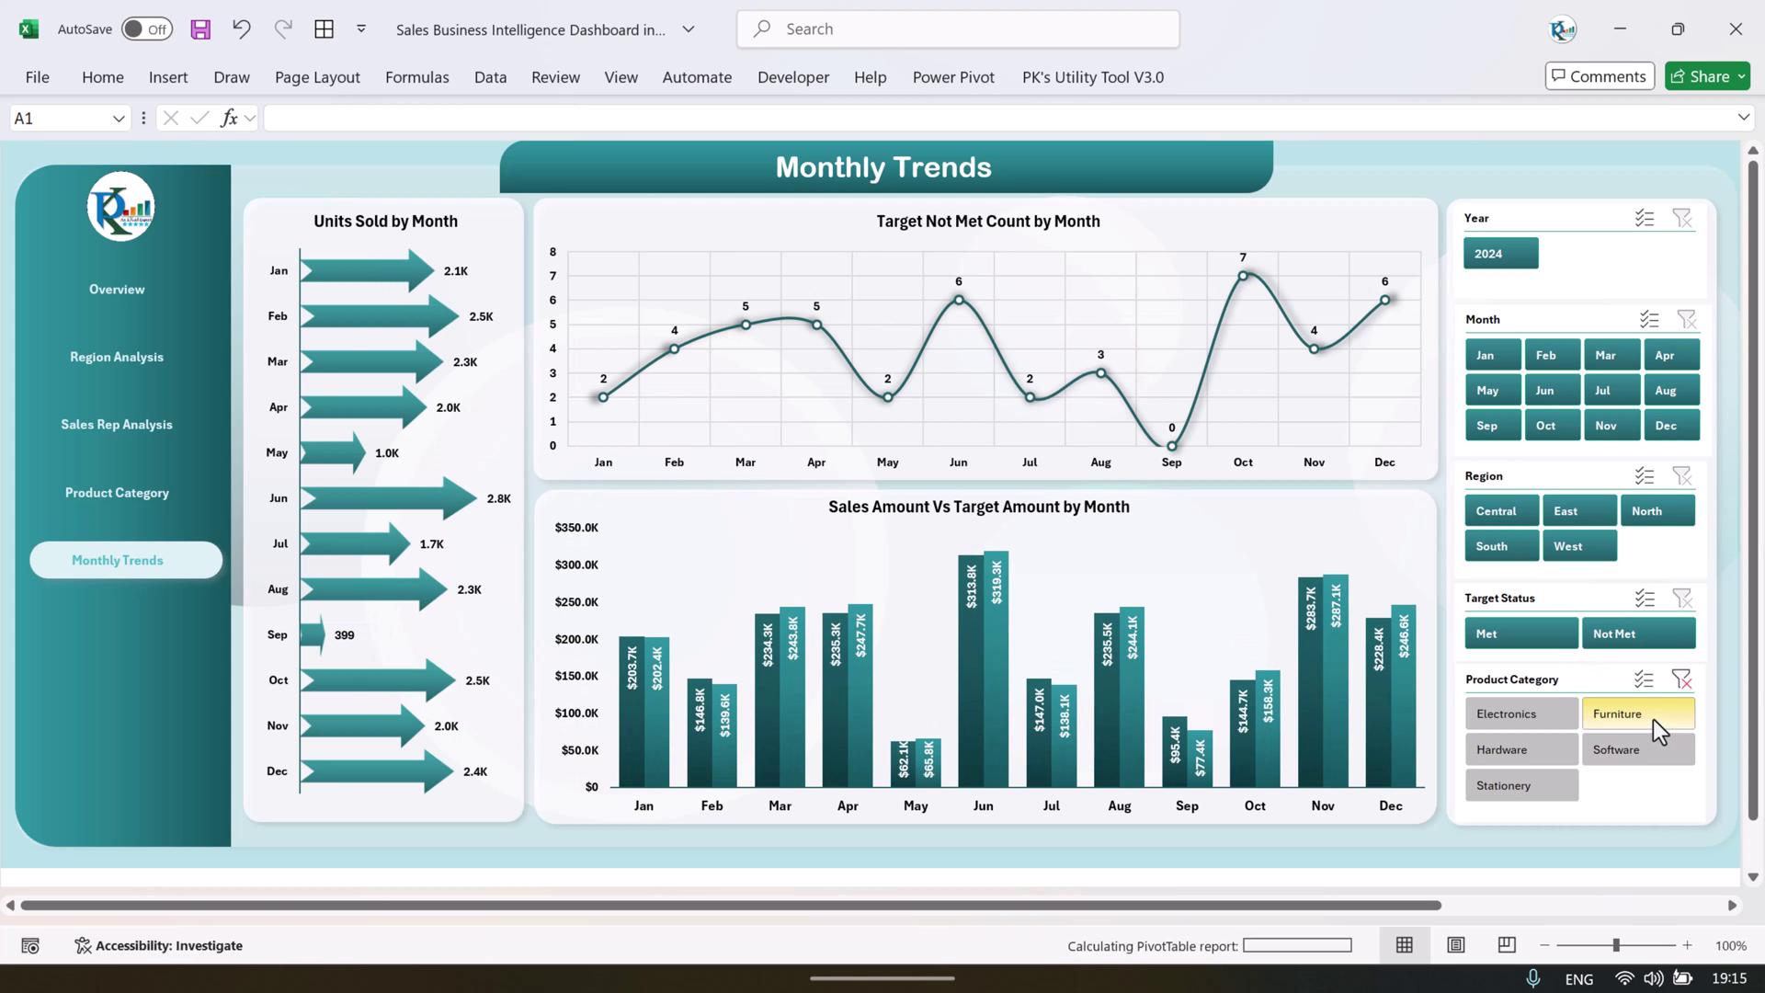
left_click(1681, 679)
- Filter the trends to East then Central, clear the region filter, and go to Overview
left_click(1601, 511)
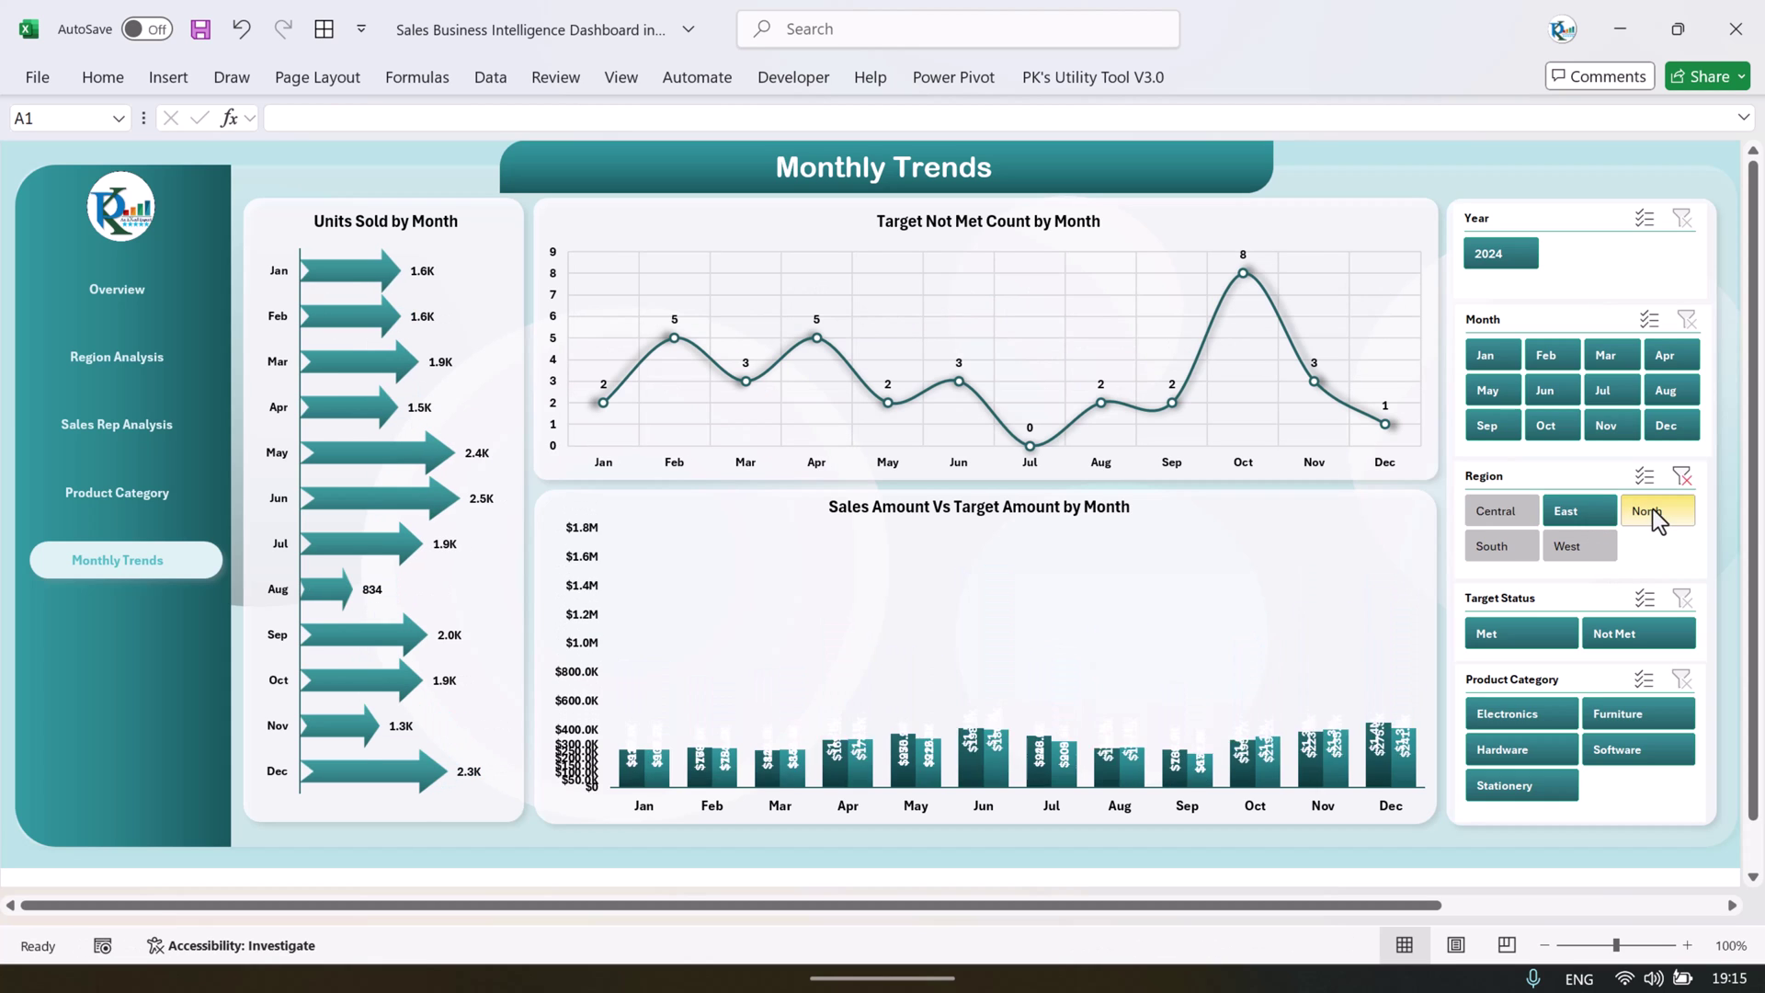
left_click(1491, 512)
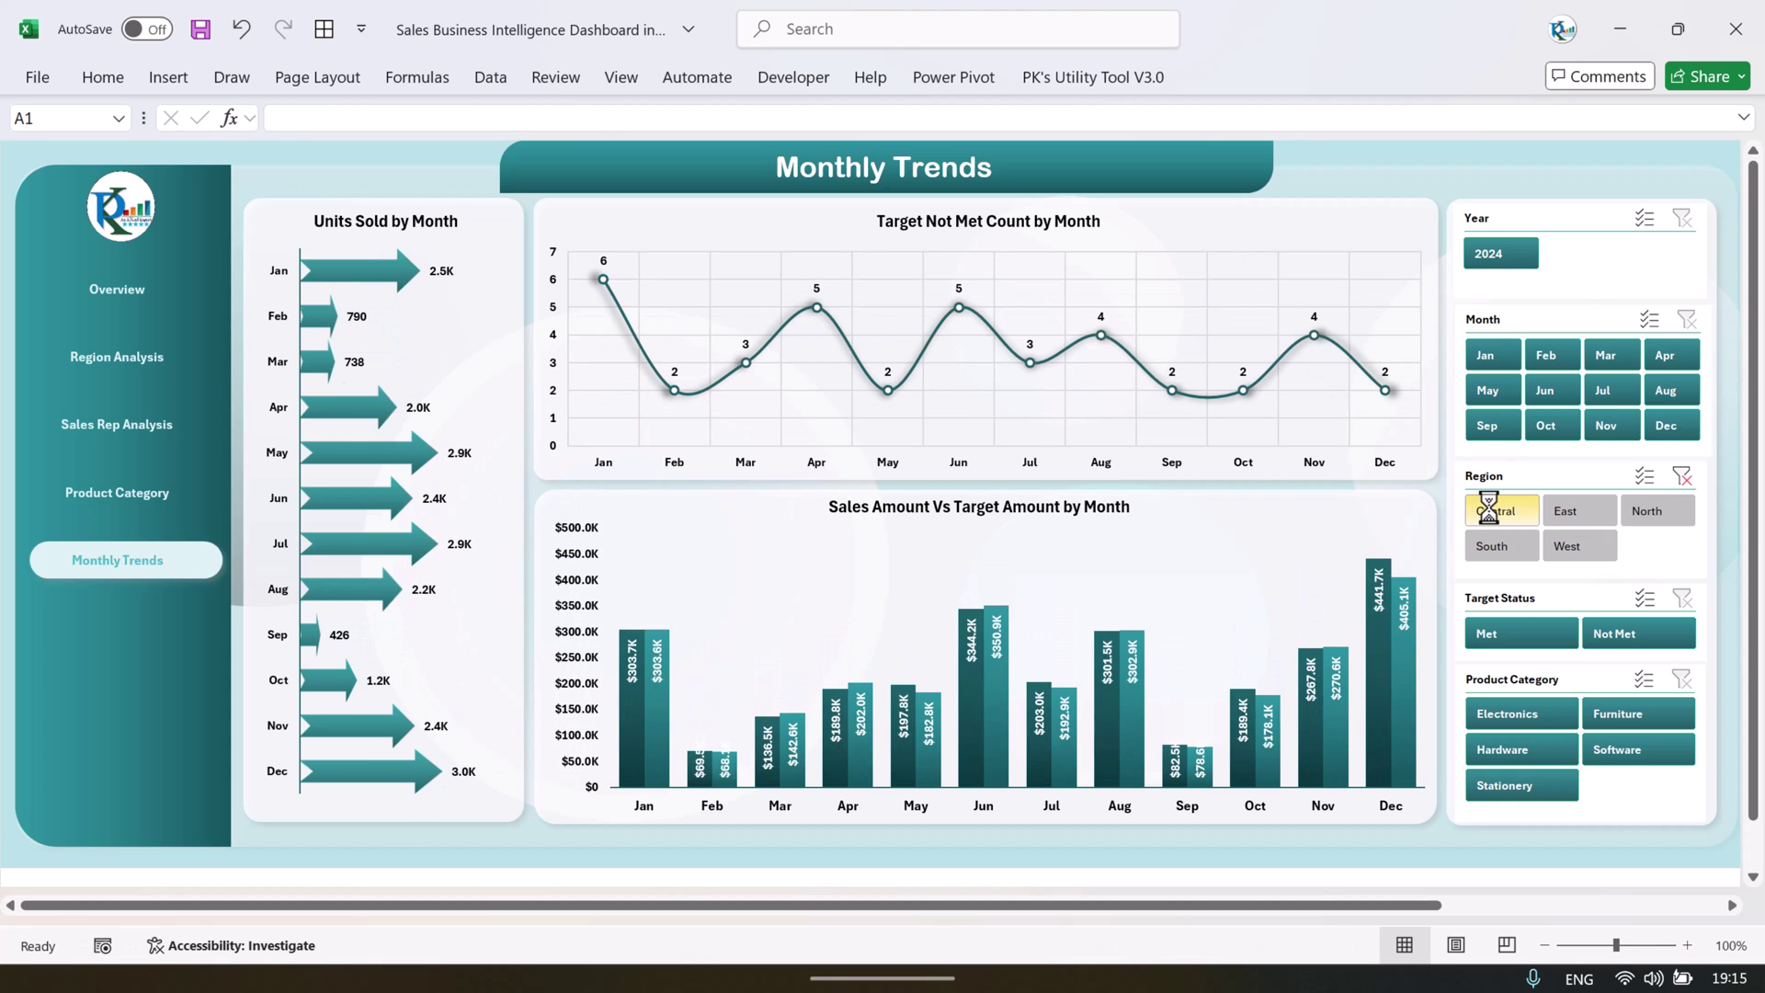
left_click(1683, 476)
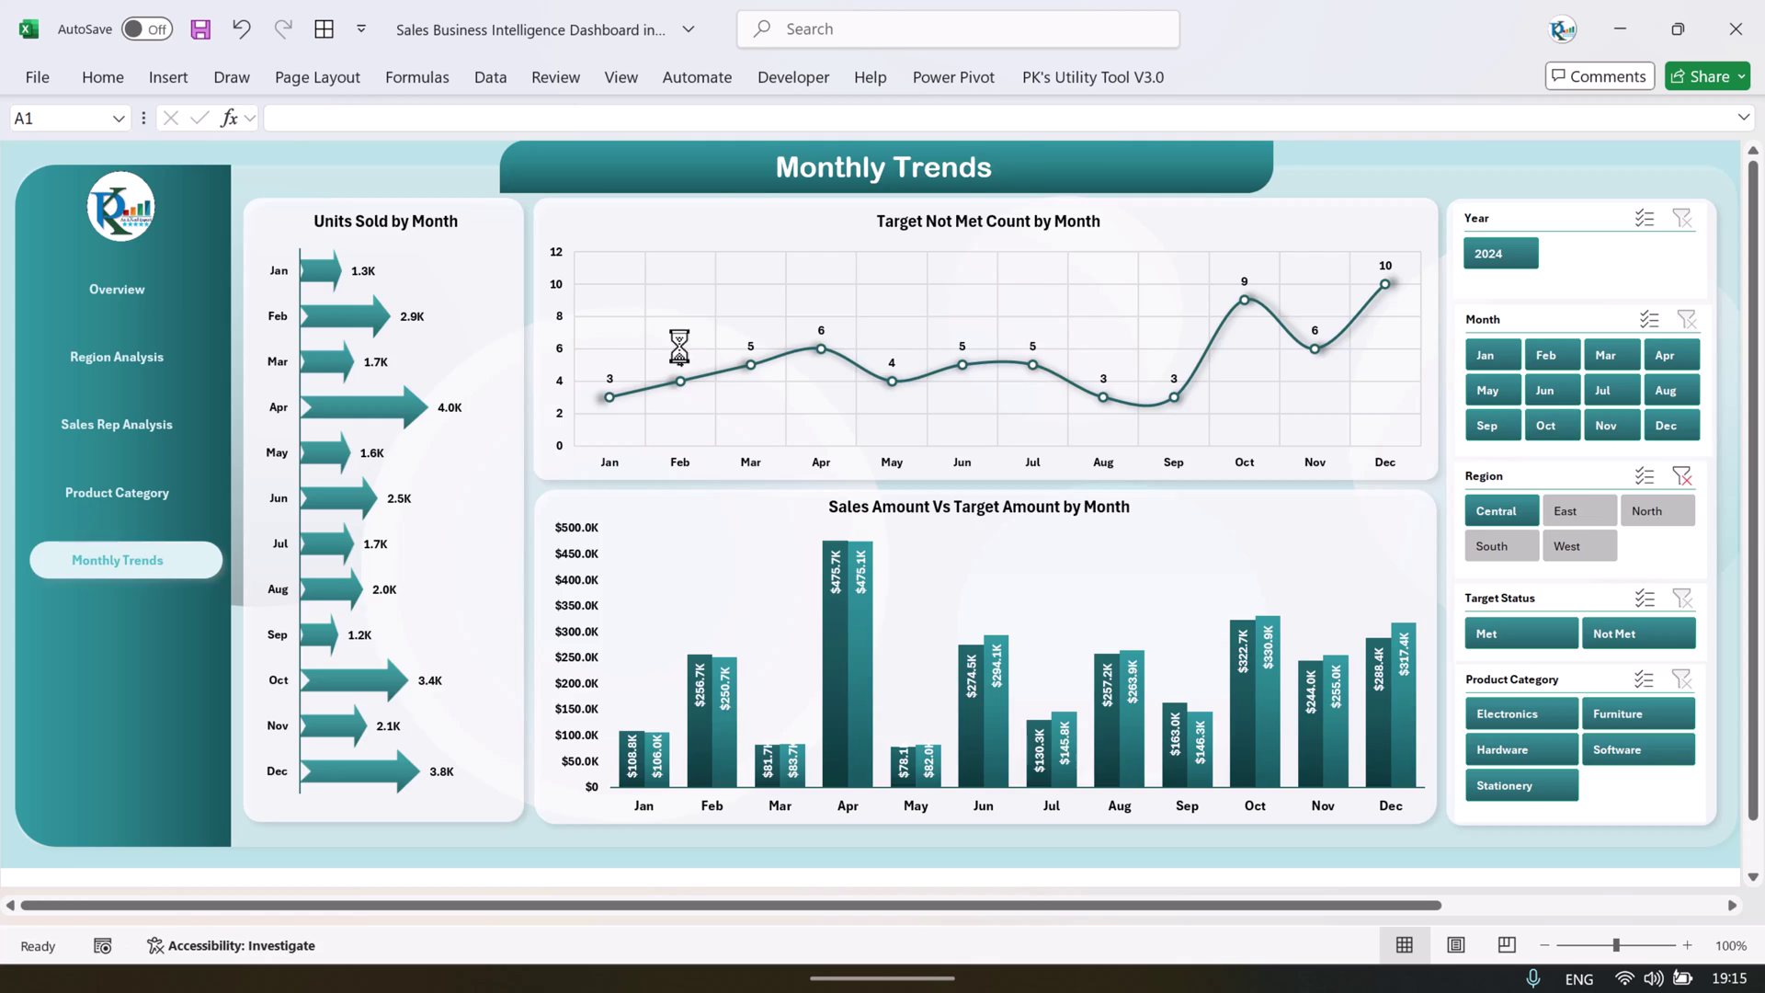
left_click(110, 292)
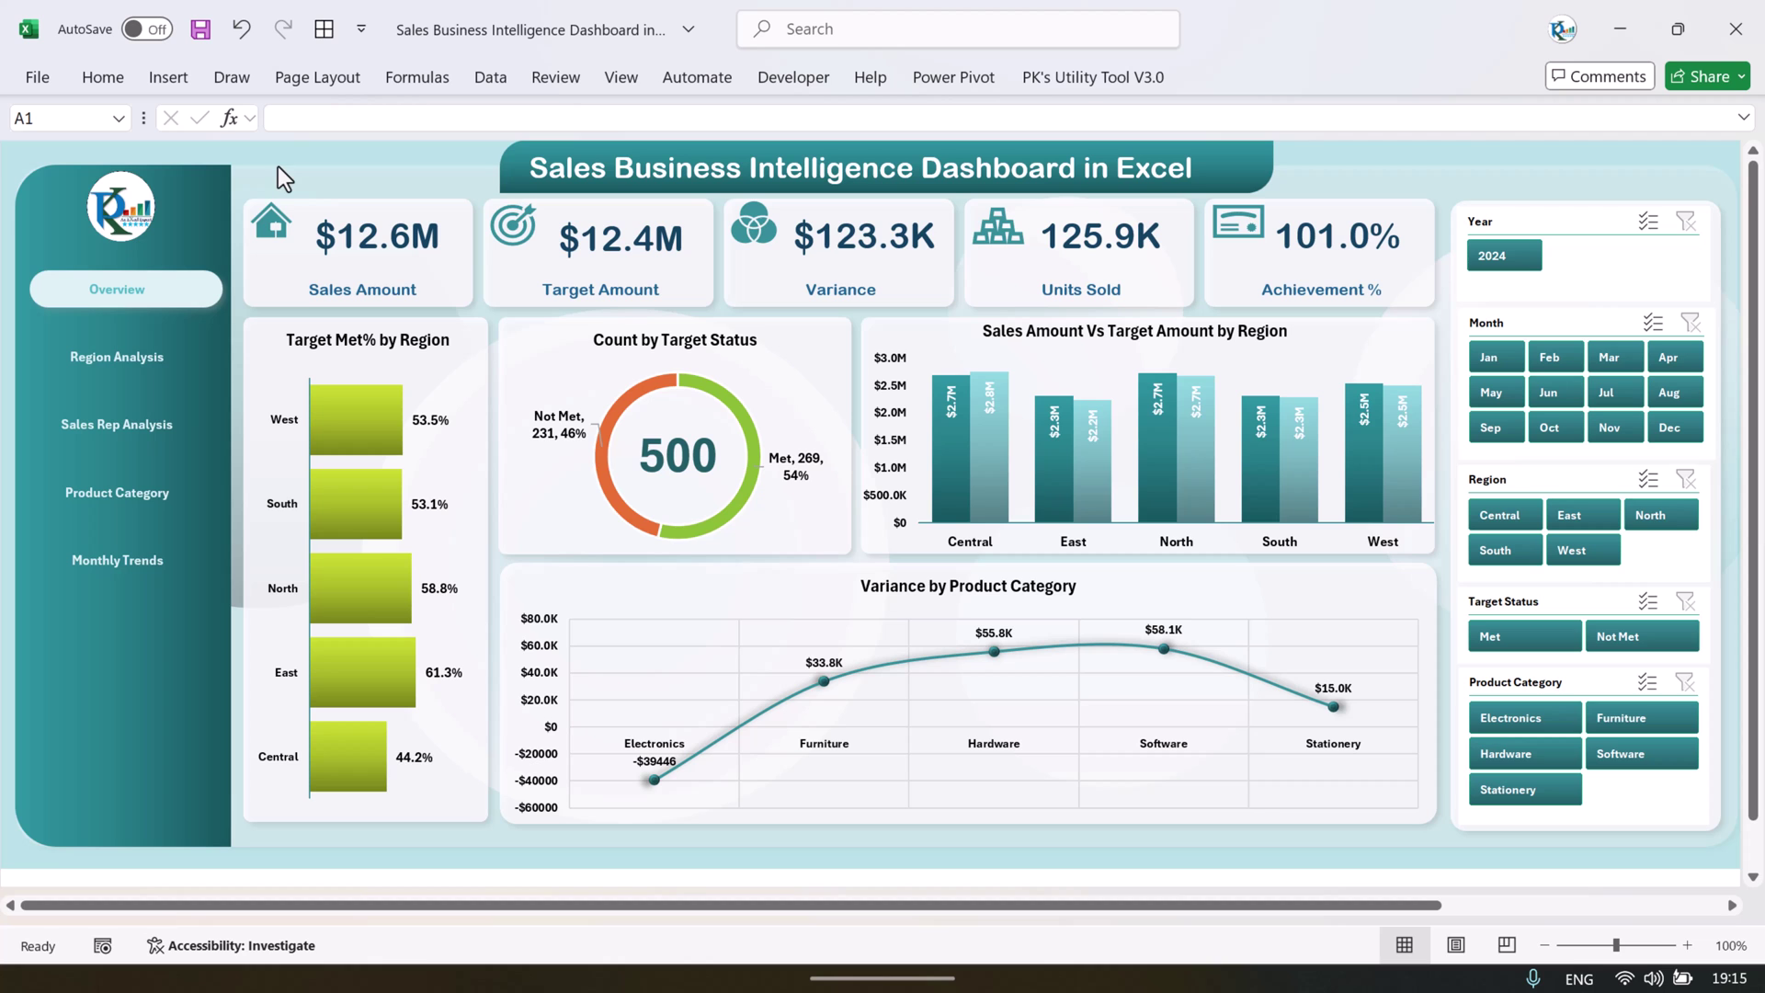
- Tick 'Show sheet tabs' in Excel Options' Advanced workbook display settings and confirm with OK
left_click(45, 77)
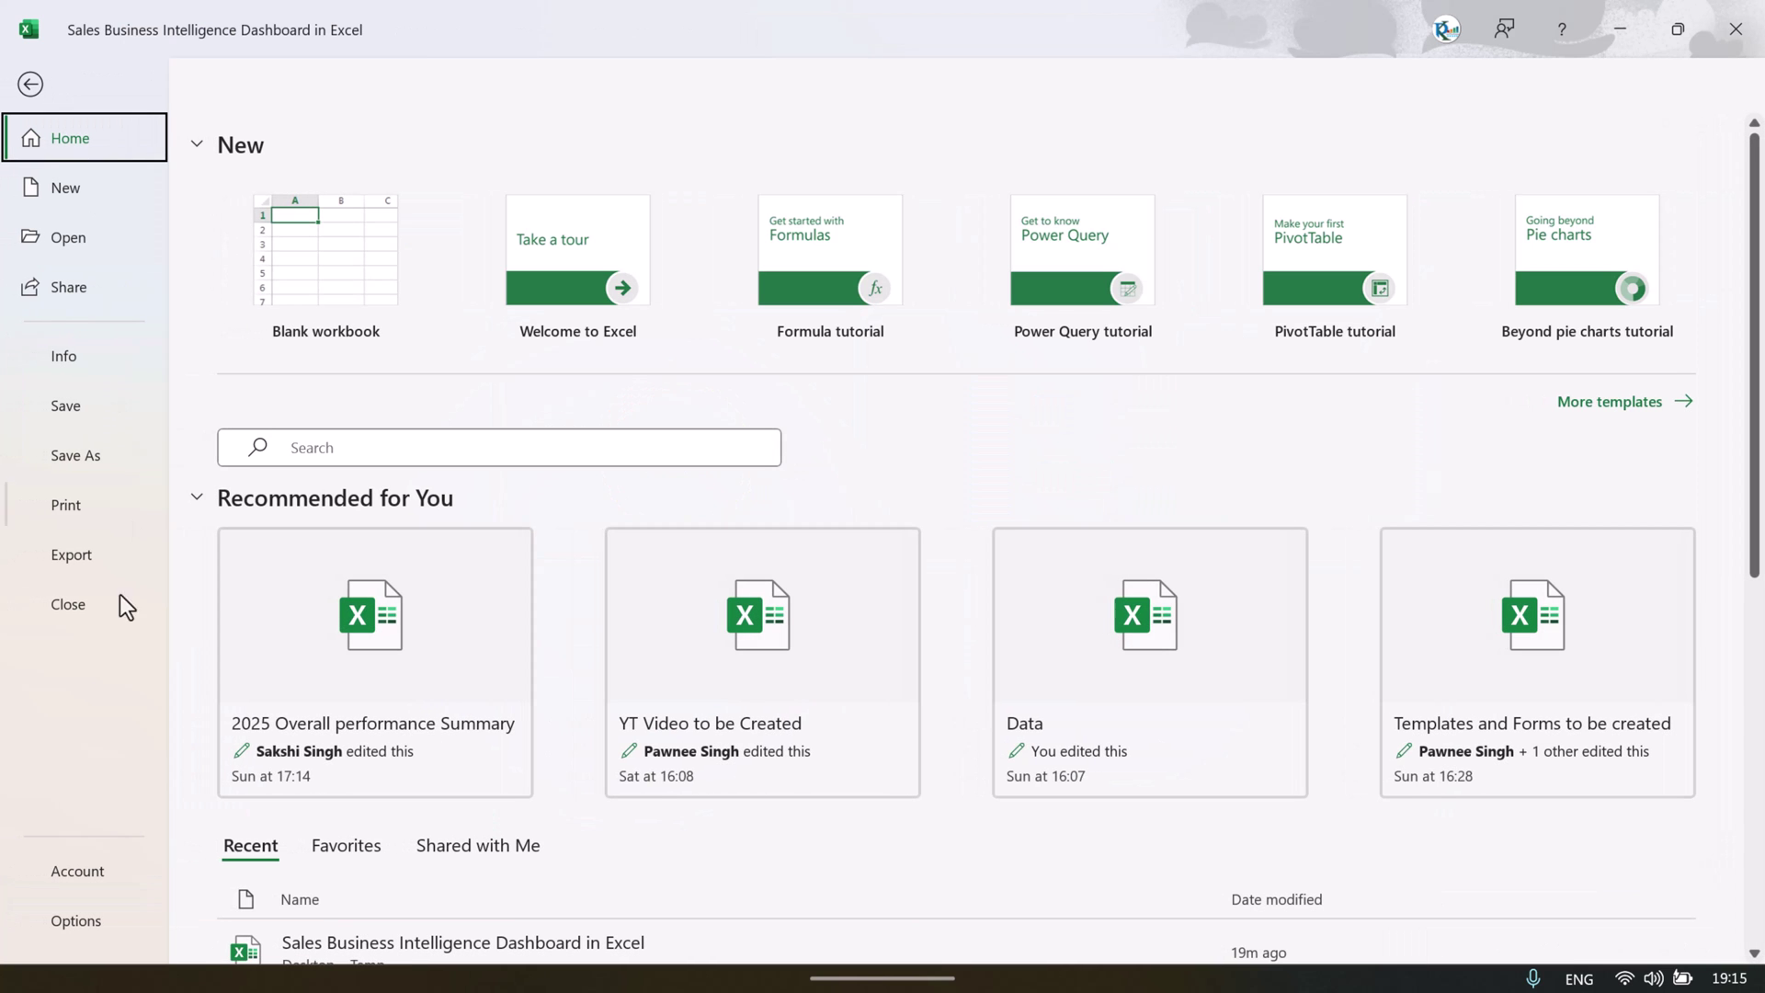
left_click(77, 920)
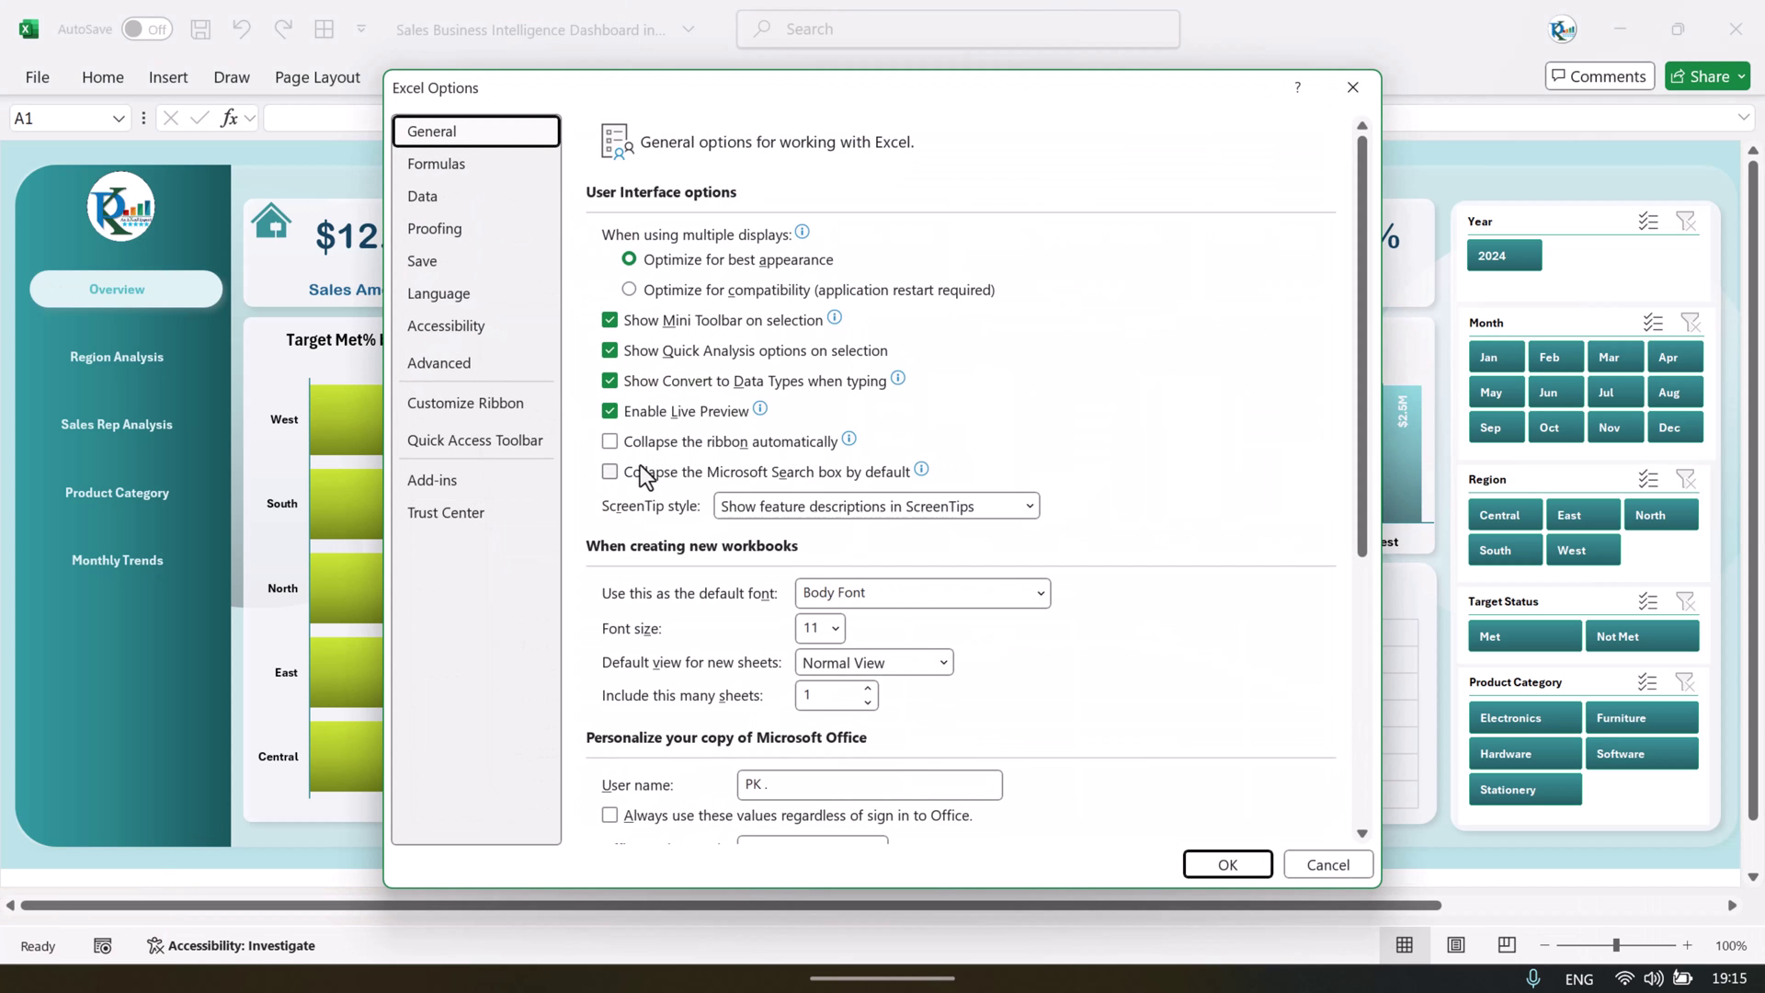
left_click(472, 363)
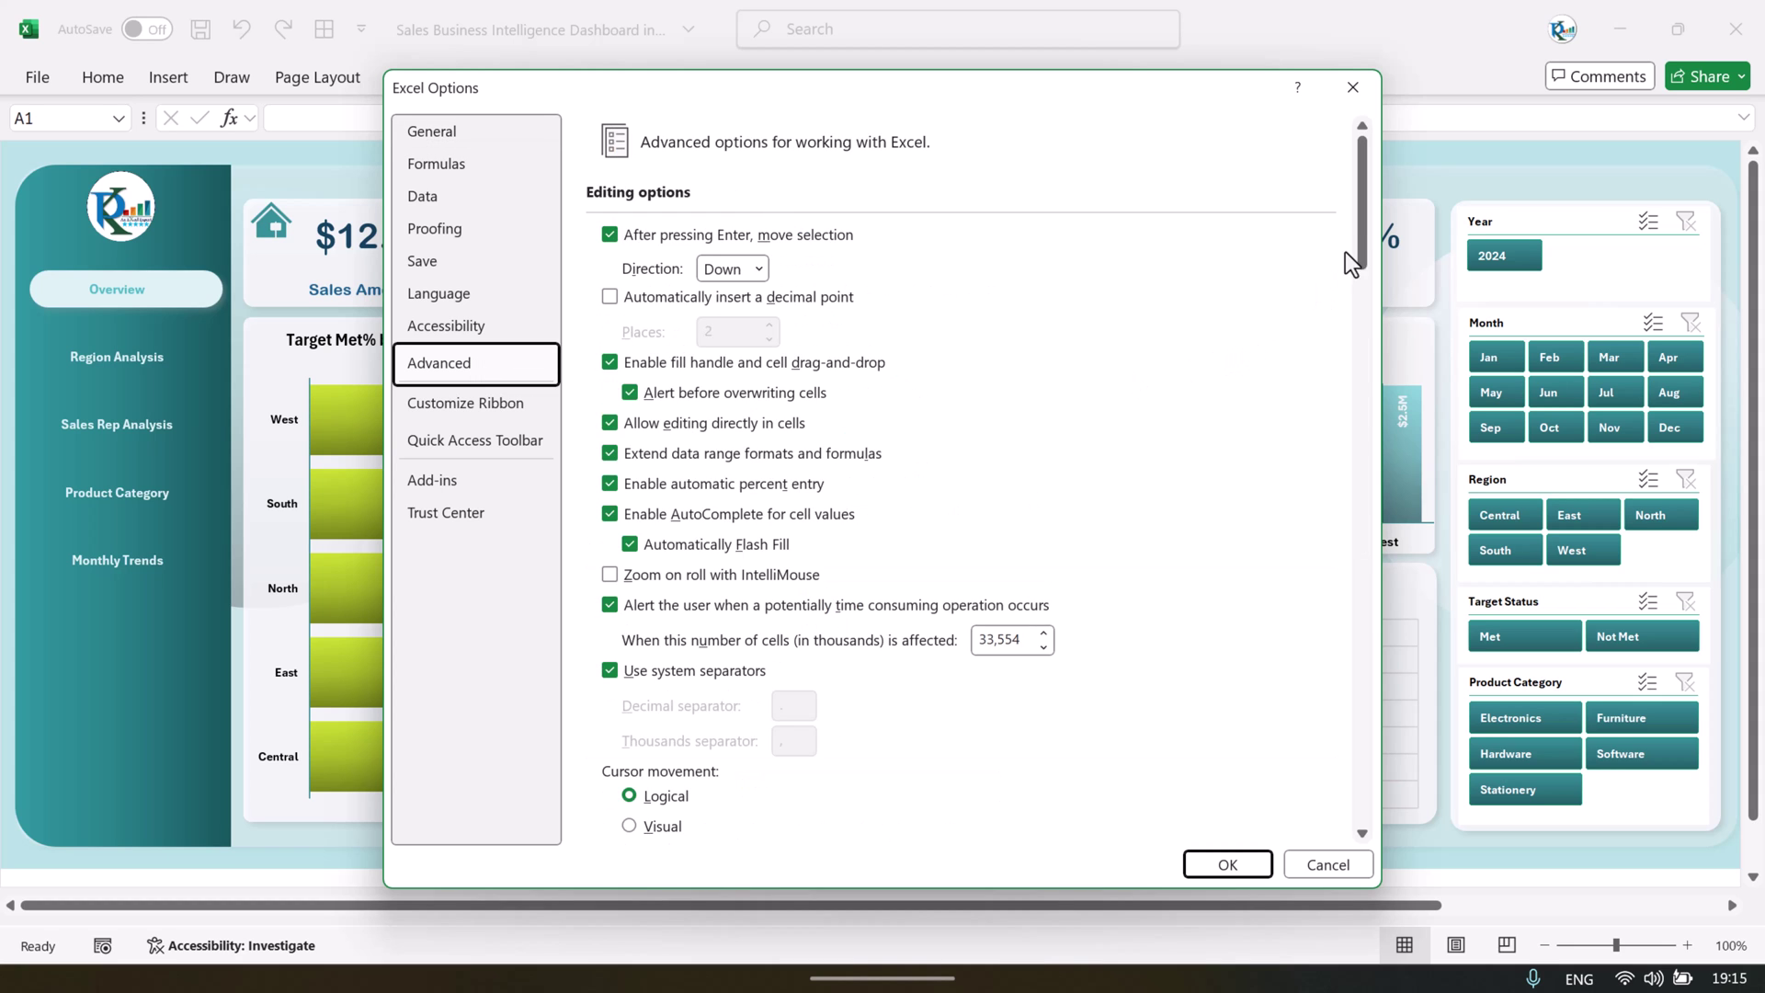
left_click_drag(1363, 213, 1351, 552)
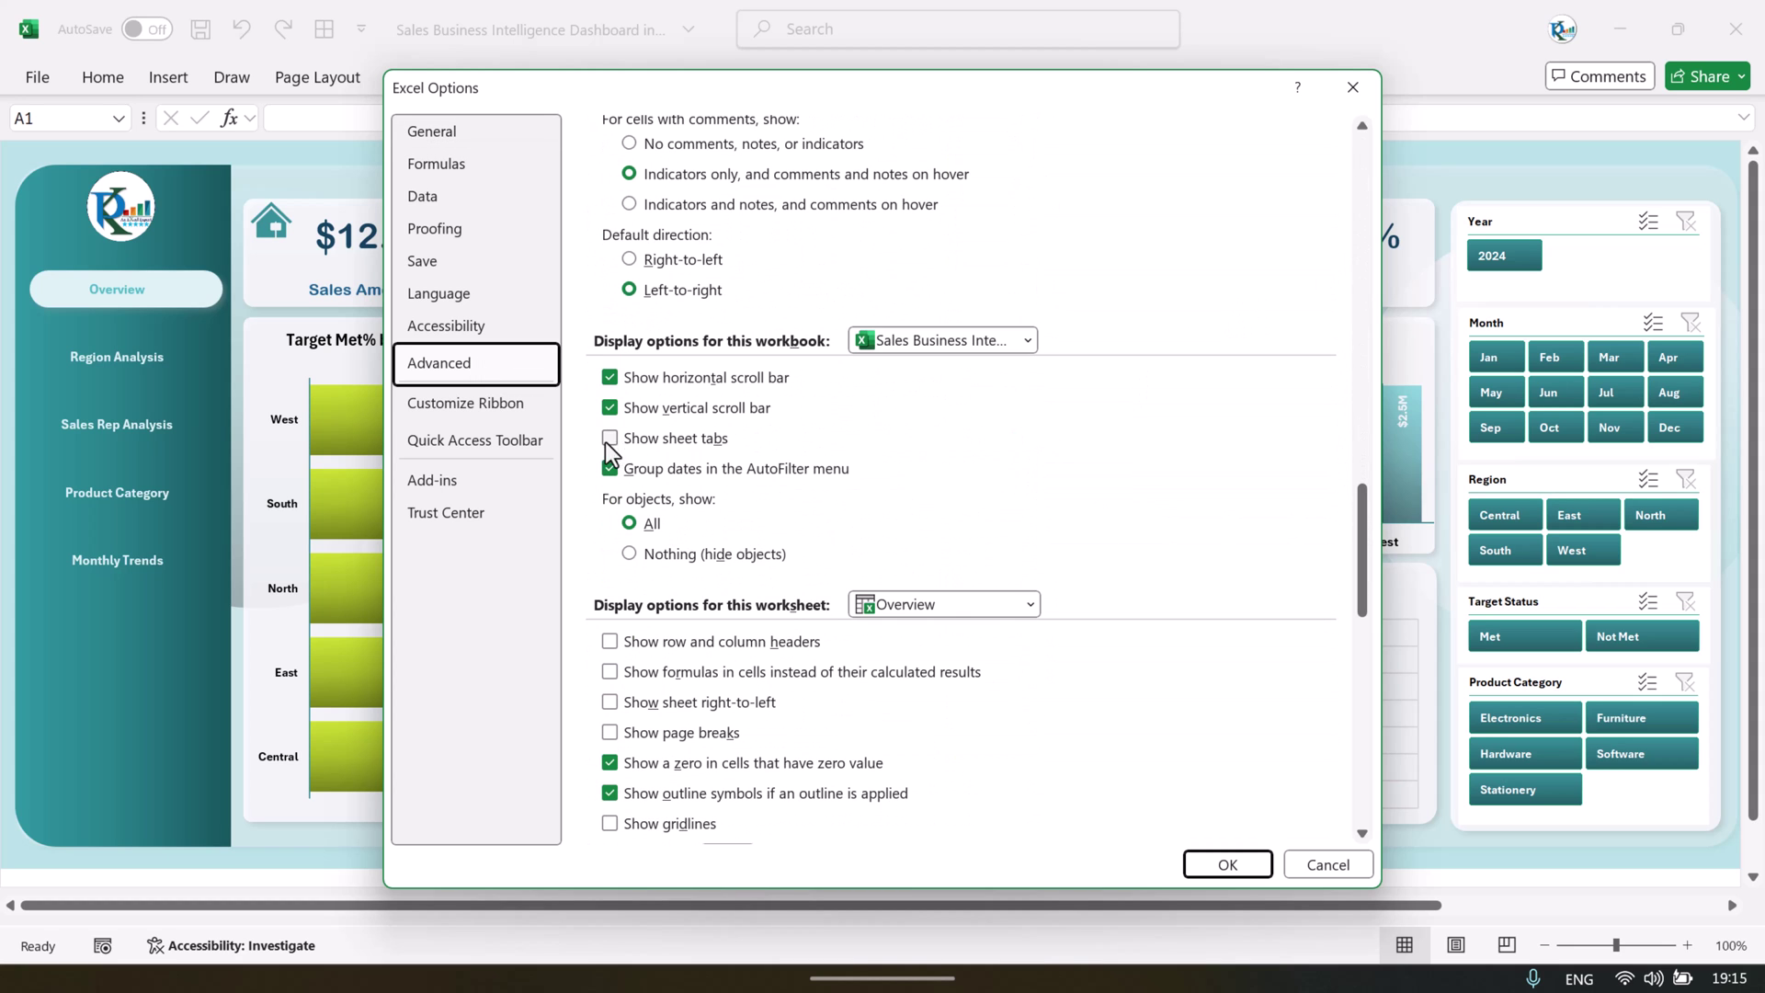
left_click(627, 442)
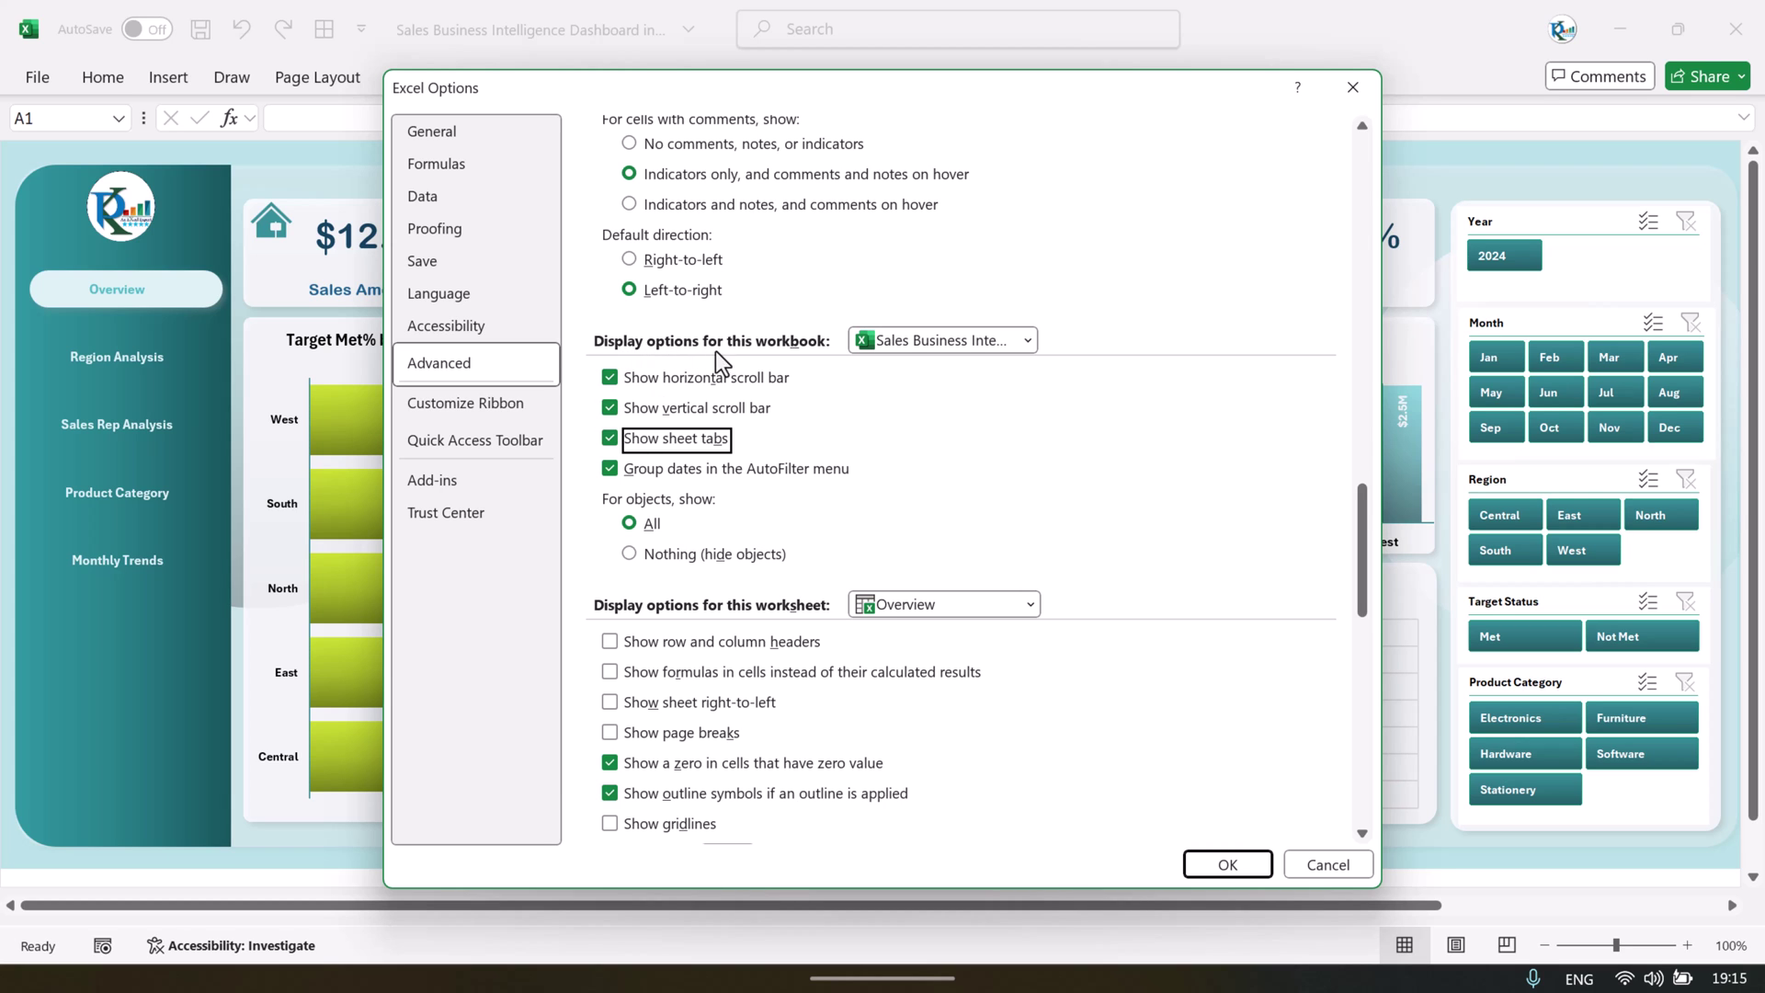
left_click(1247, 855)
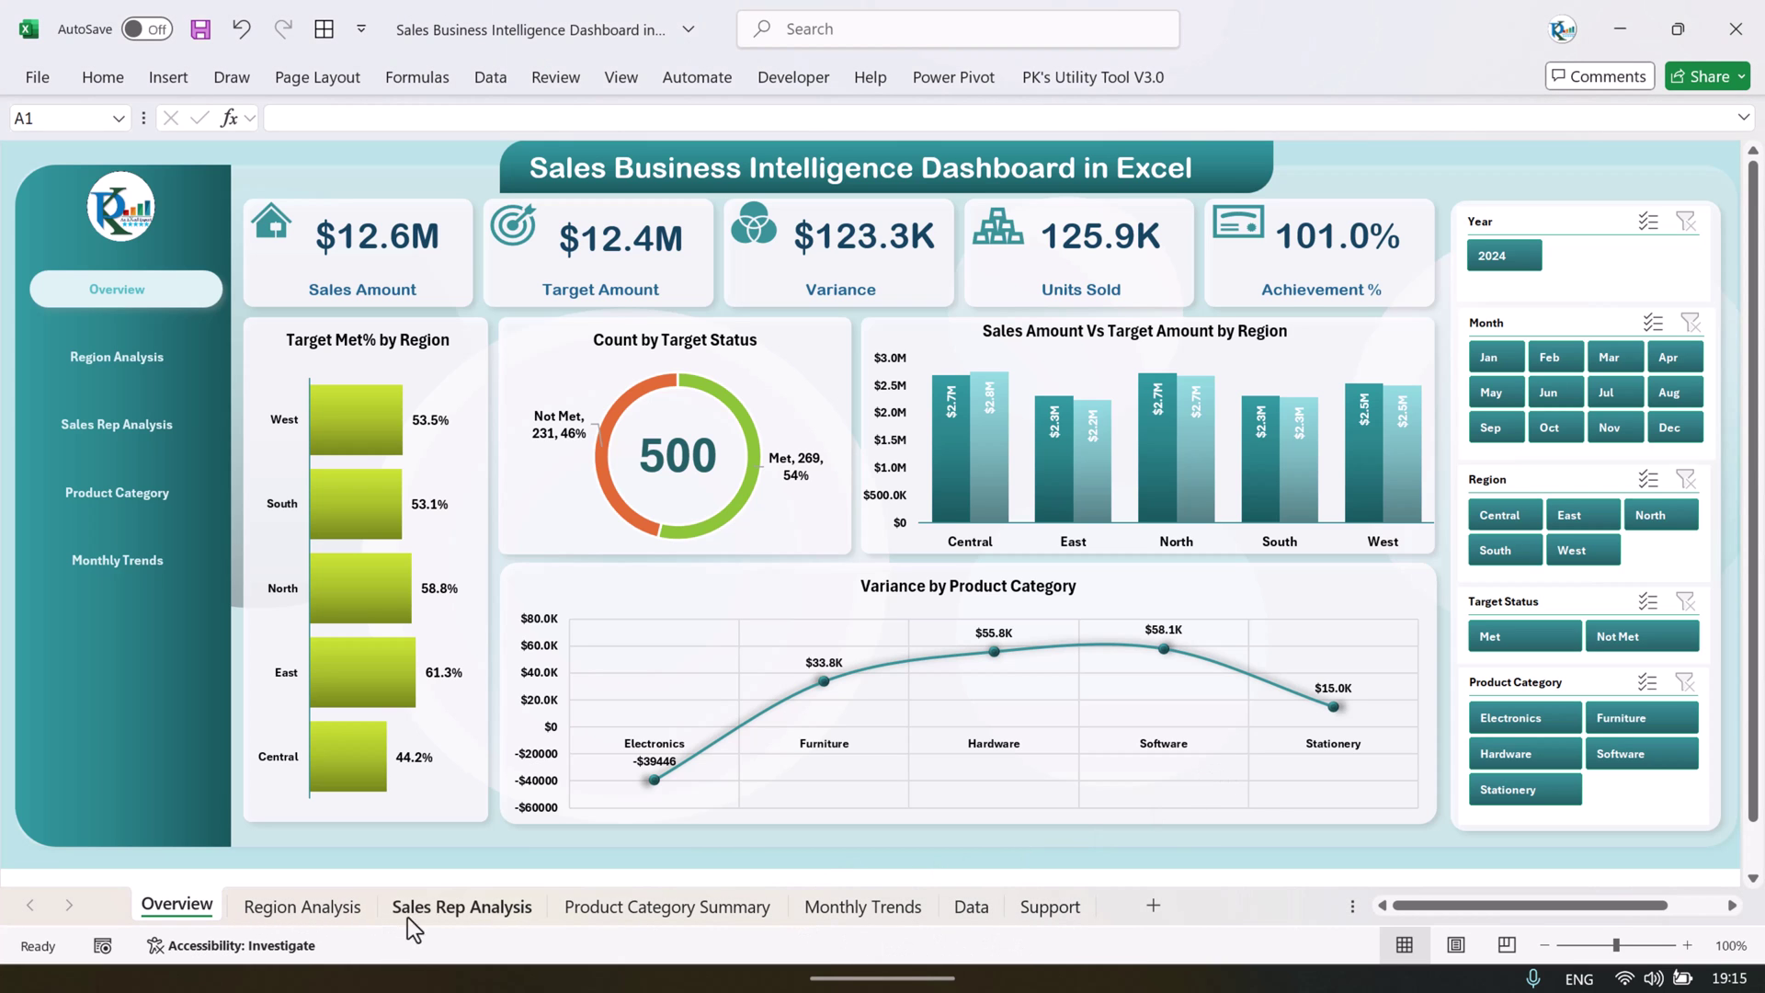
- Flip through the Product Category Summary and Monthly Trends sheets, then open the Data sheet
left_click(454, 909)
left_click(737, 909)
left_click(883, 910)
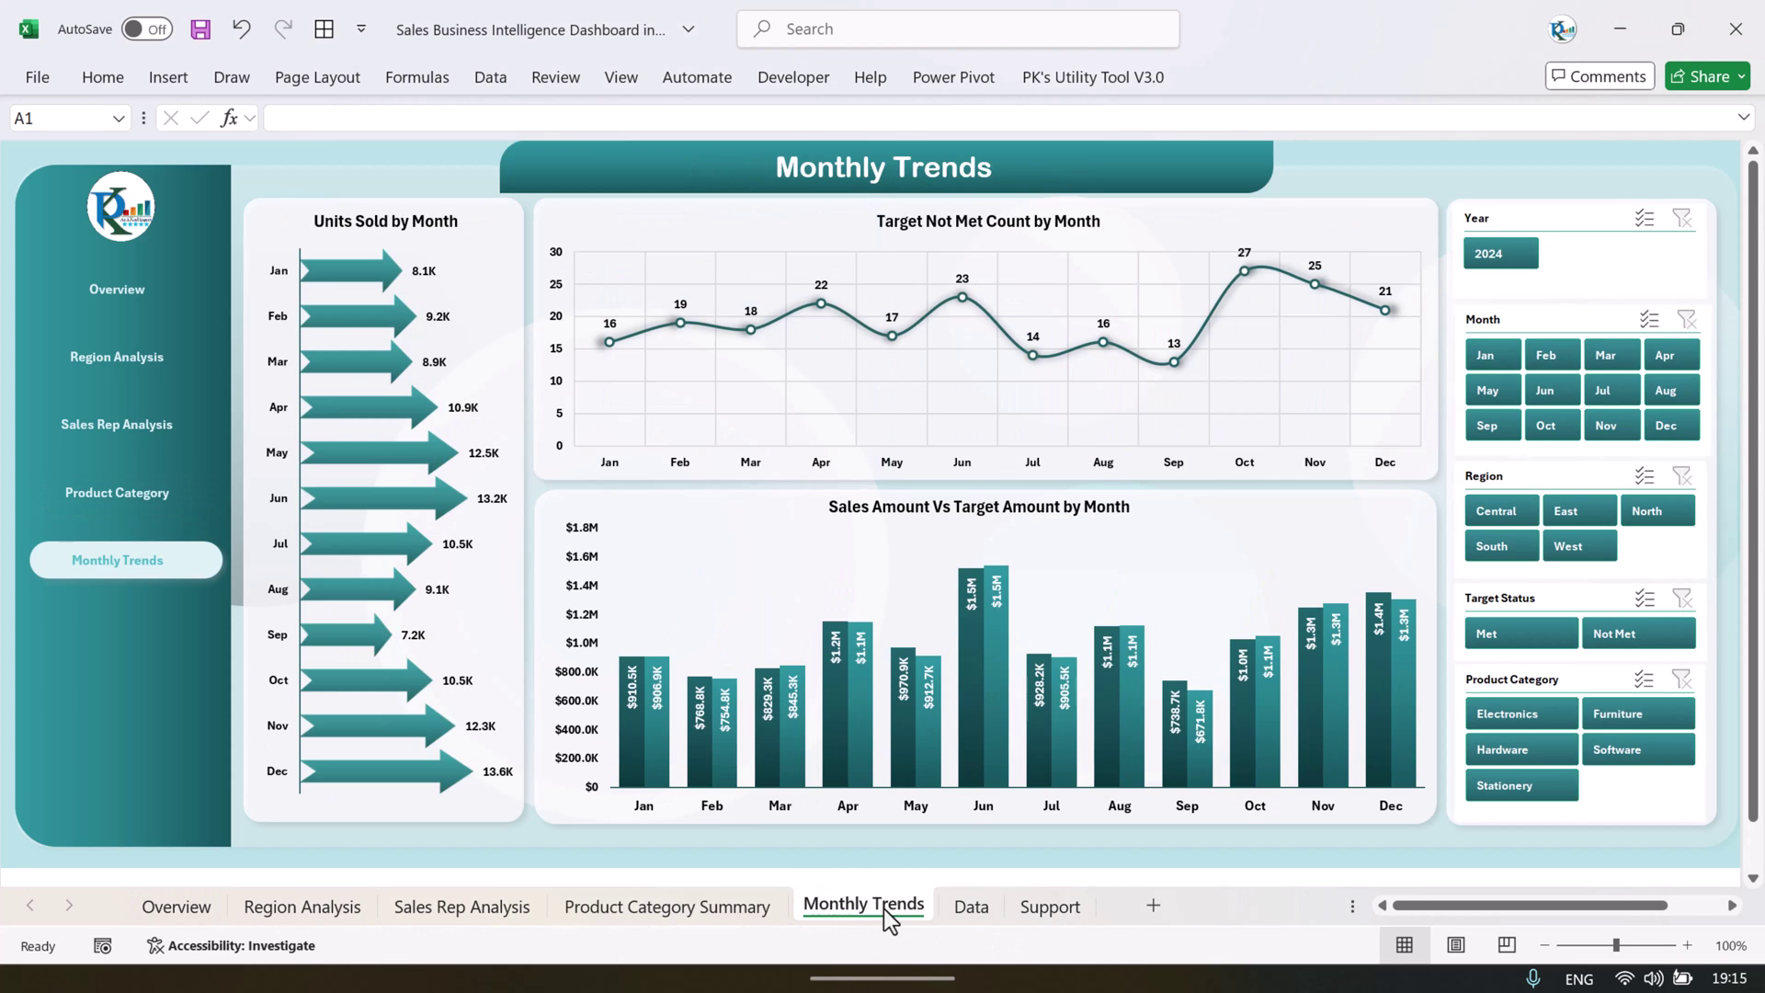
left_click(972, 907)
- Review the Region, Sales Rep, Product Category, Date, Sales Amount, Target Amount and Variance columns
left_click(836, 369)
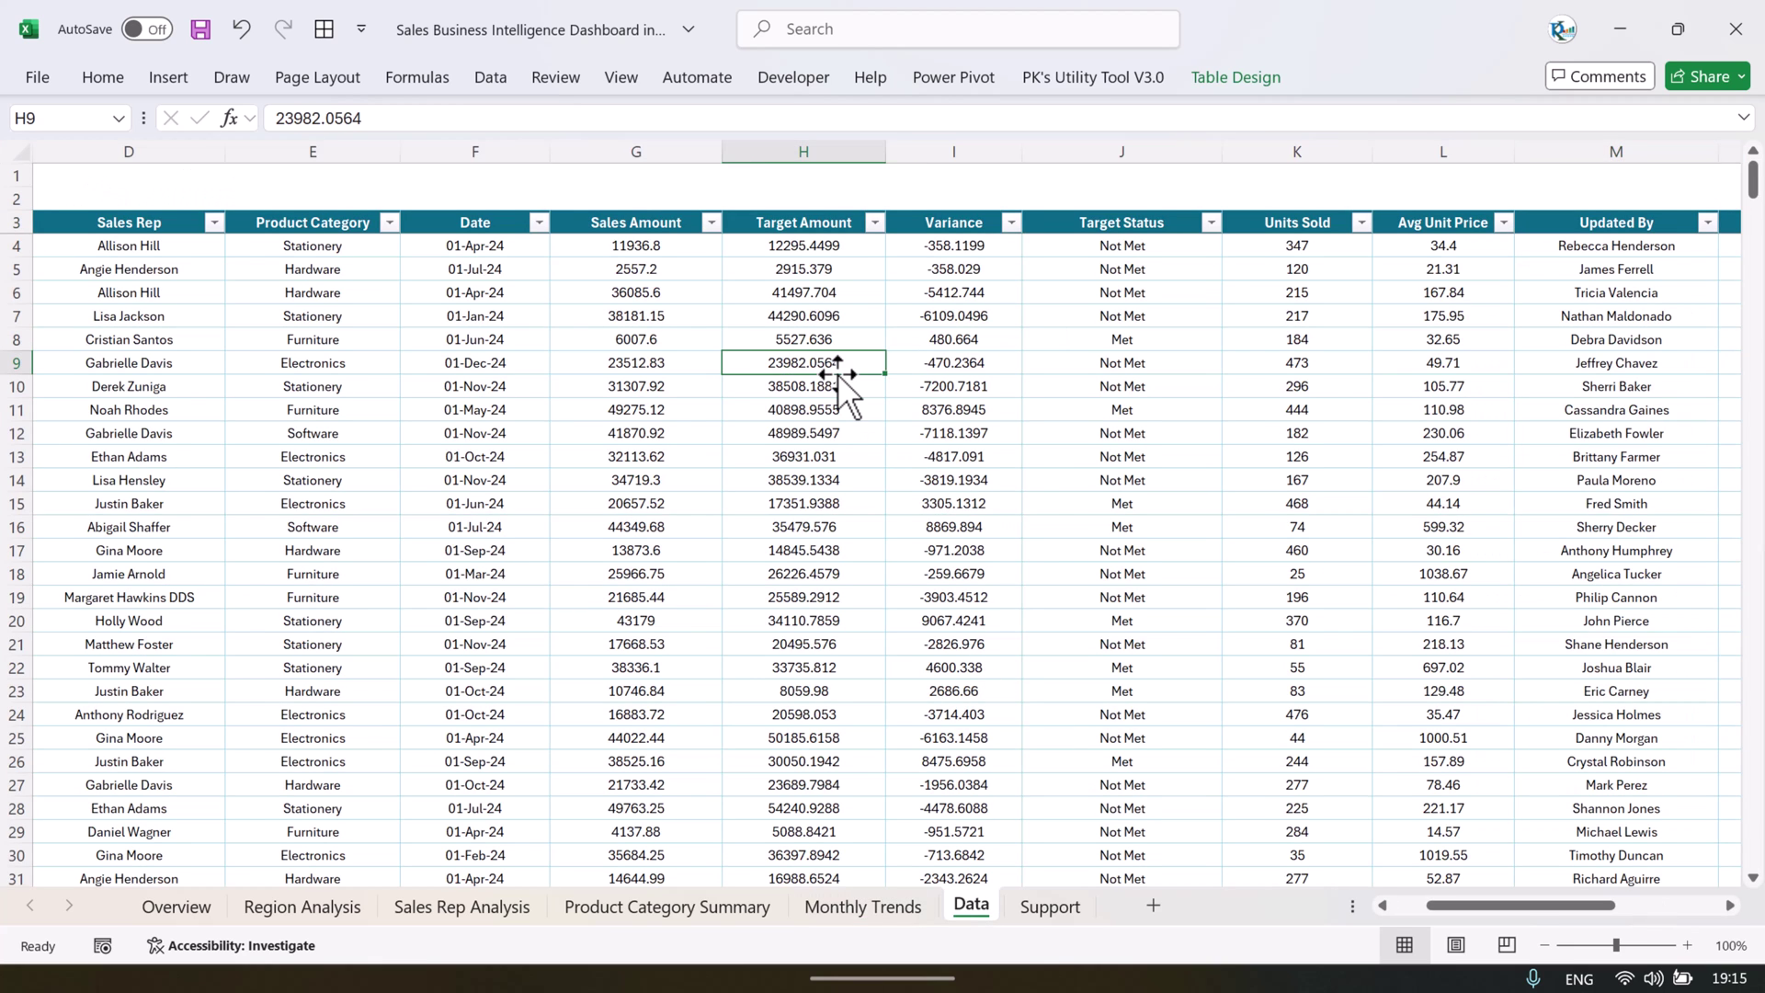
key("Home")
key("Up")
key("Right")
key("Right")
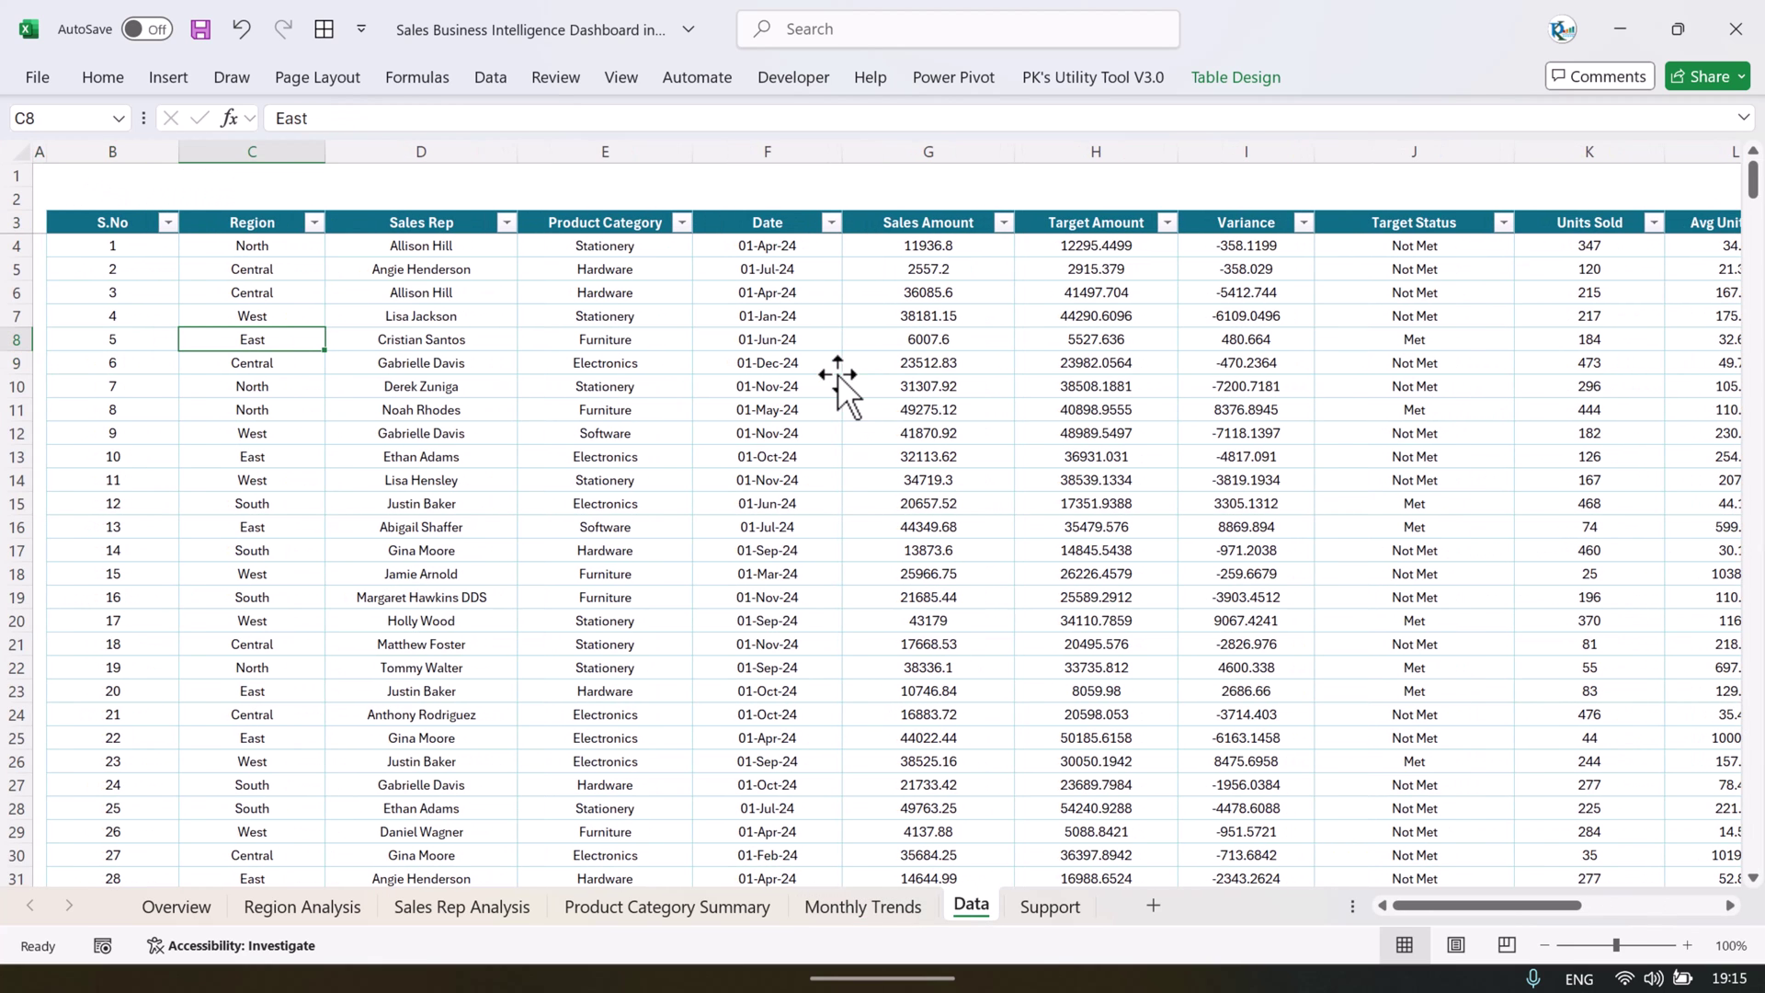
left_click_drag(244, 228, 248, 394)
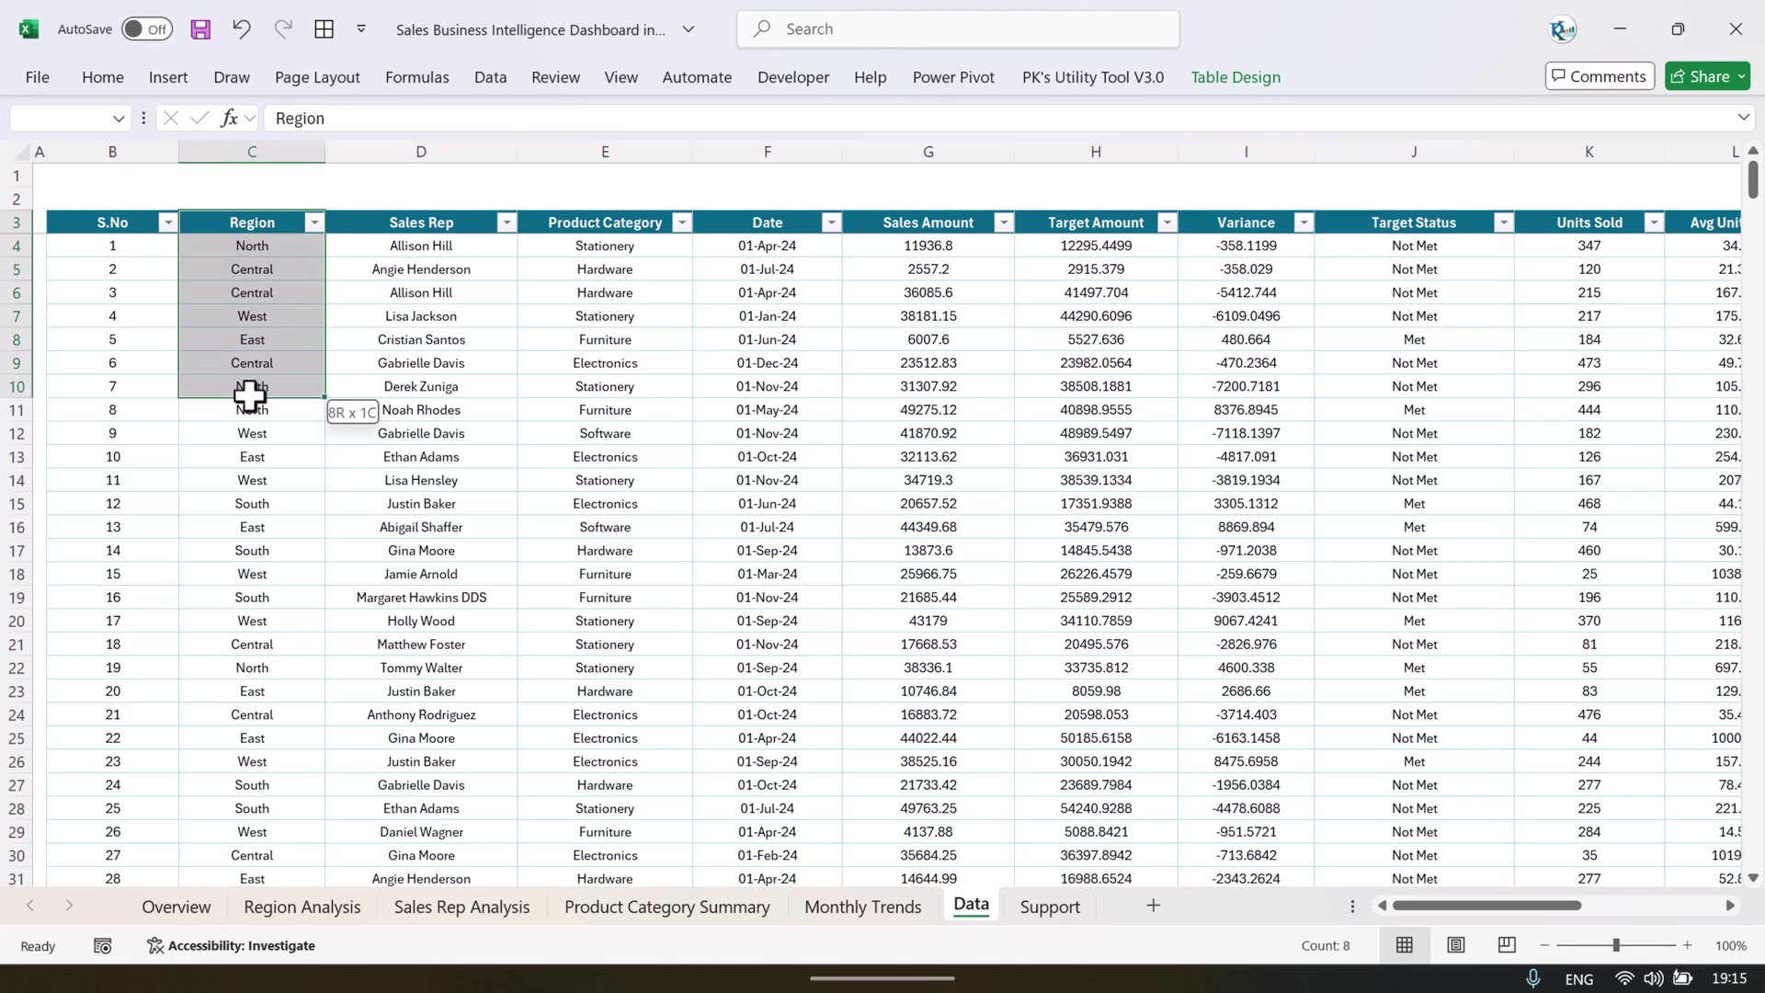
left_click_drag(436, 227, 433, 363)
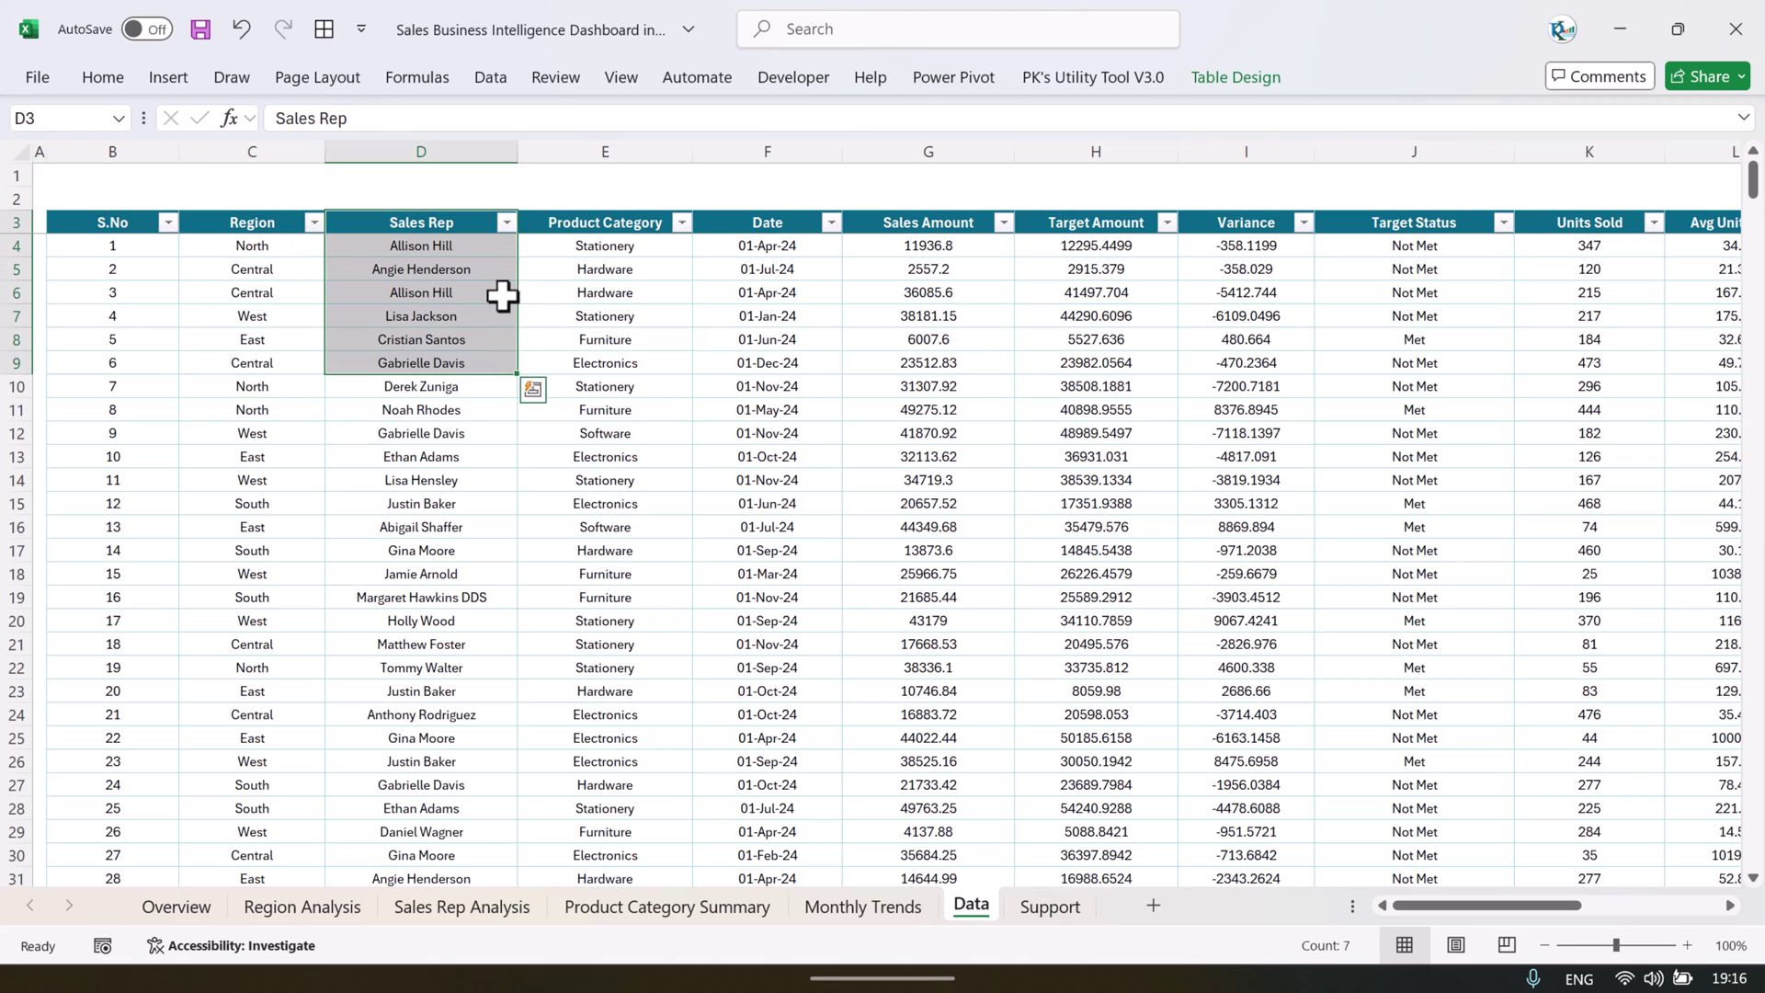
left_click_drag(629, 228, 623, 360)
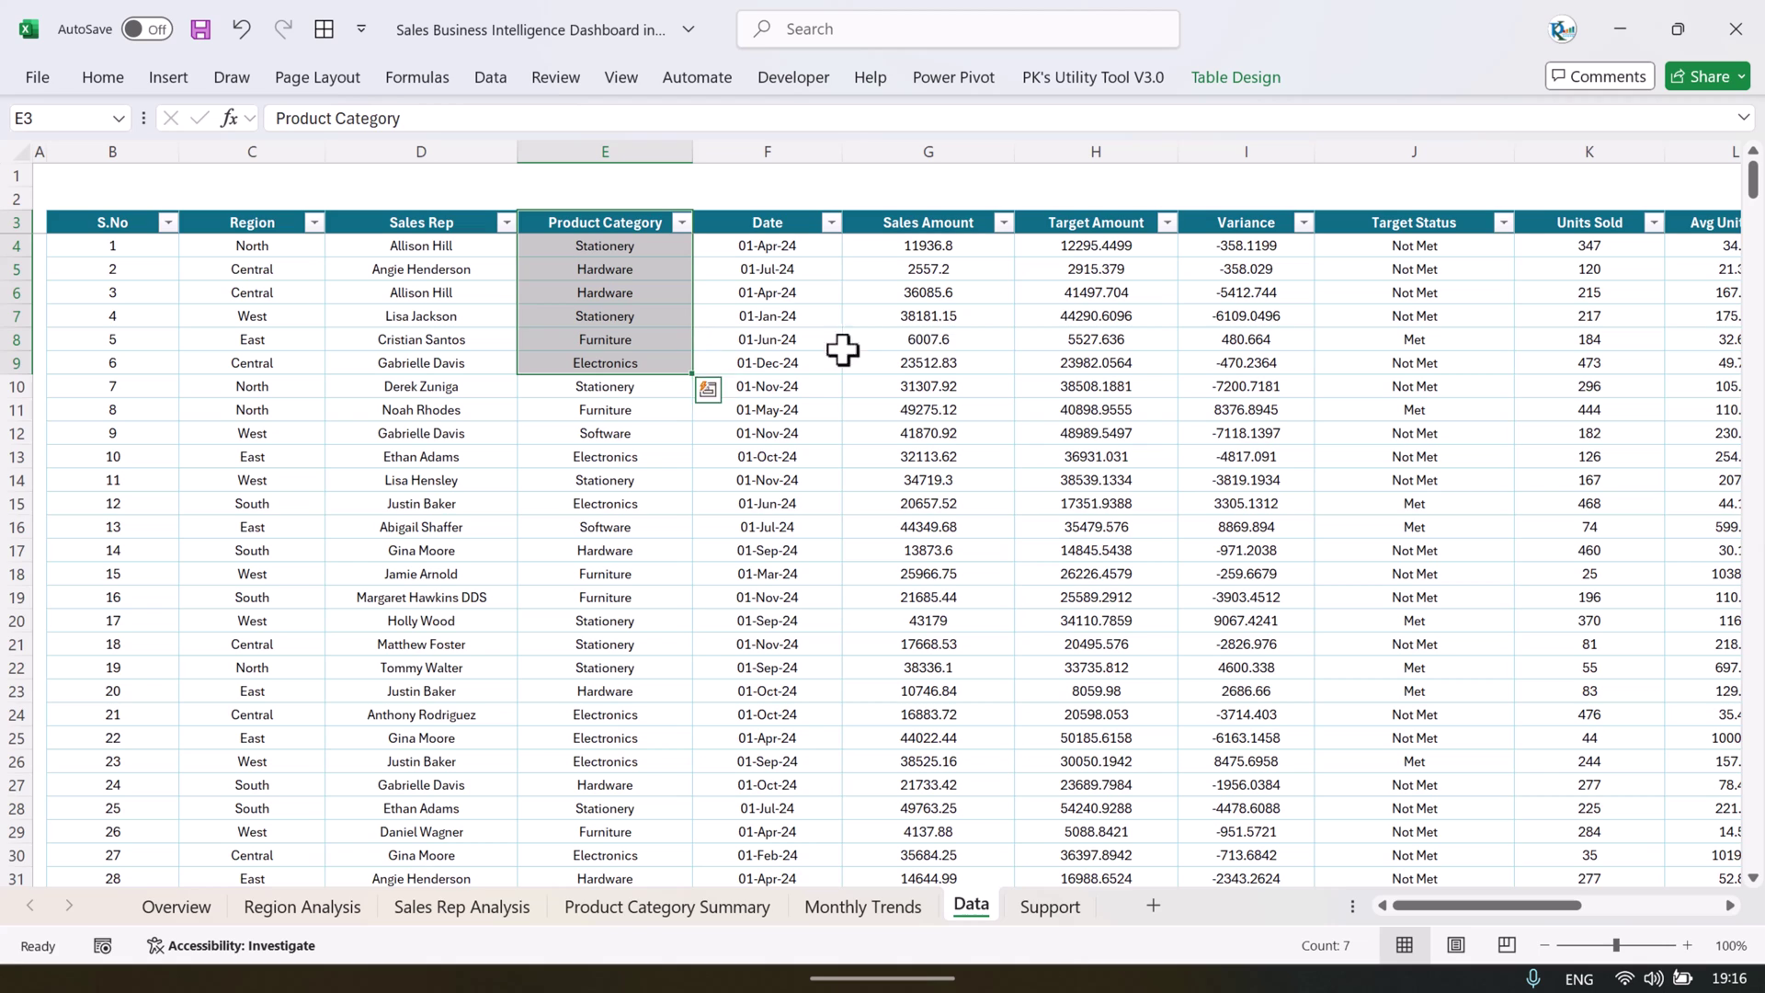
left_click_drag(788, 224, 792, 367)
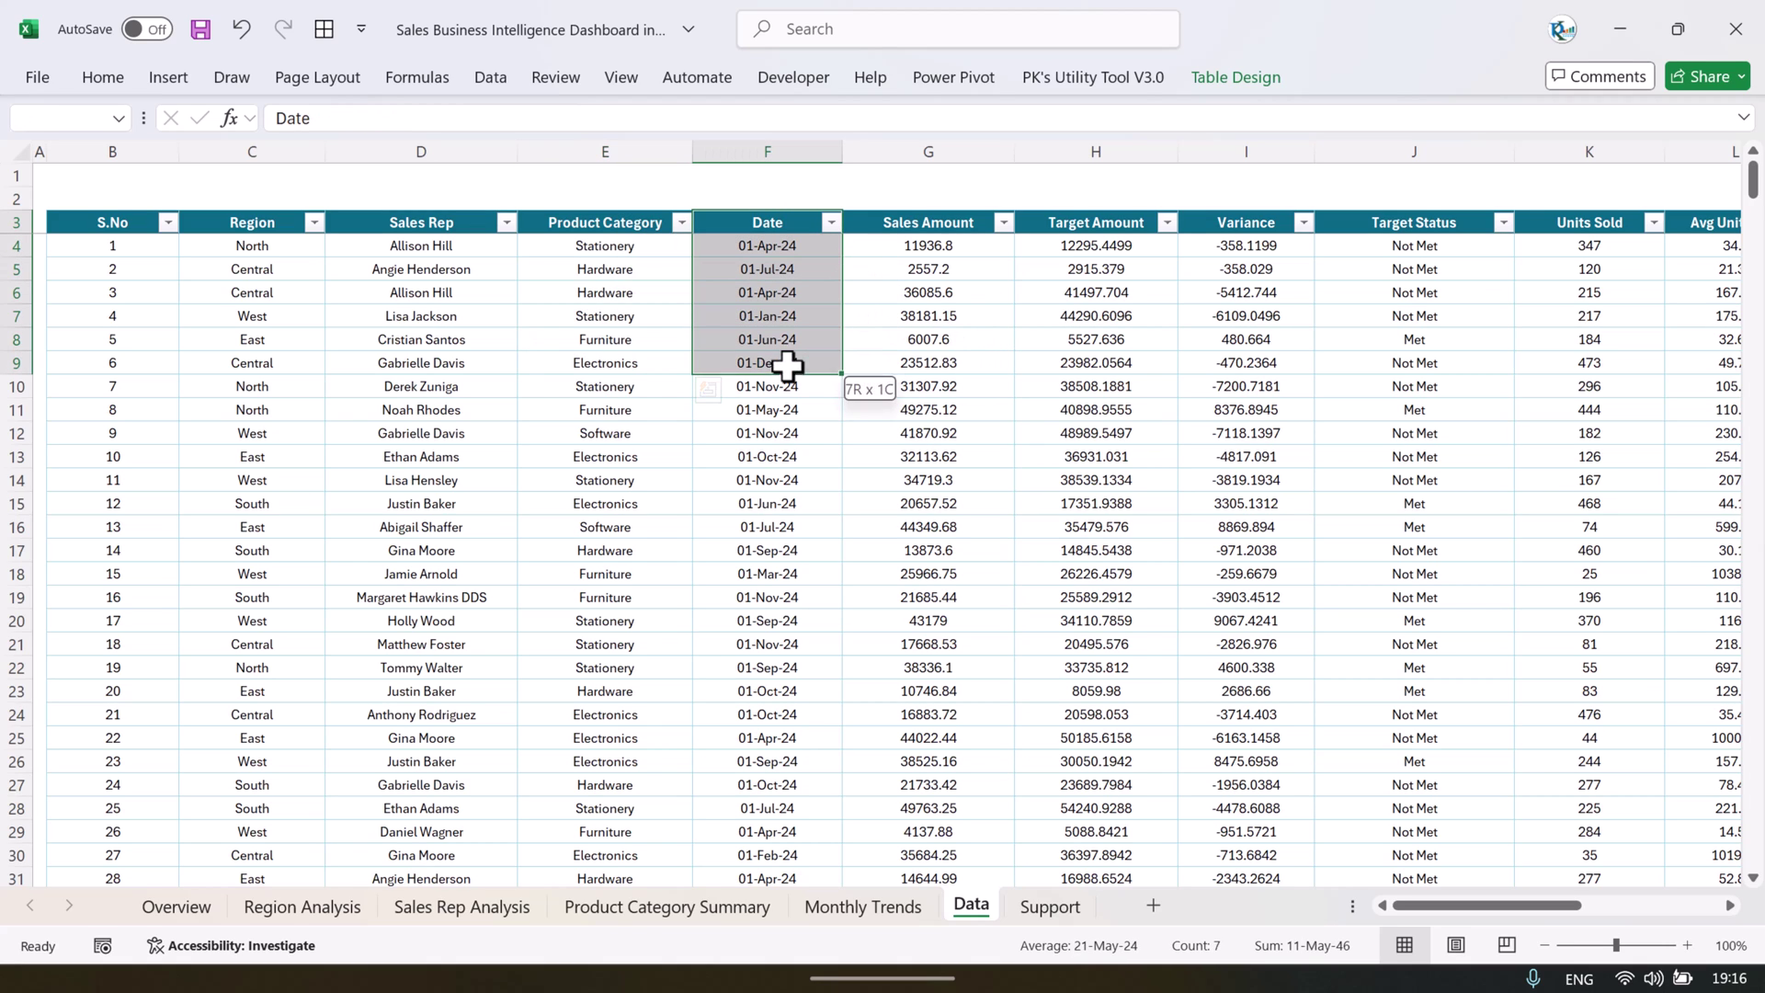
left_click_drag(969, 242, 962, 355)
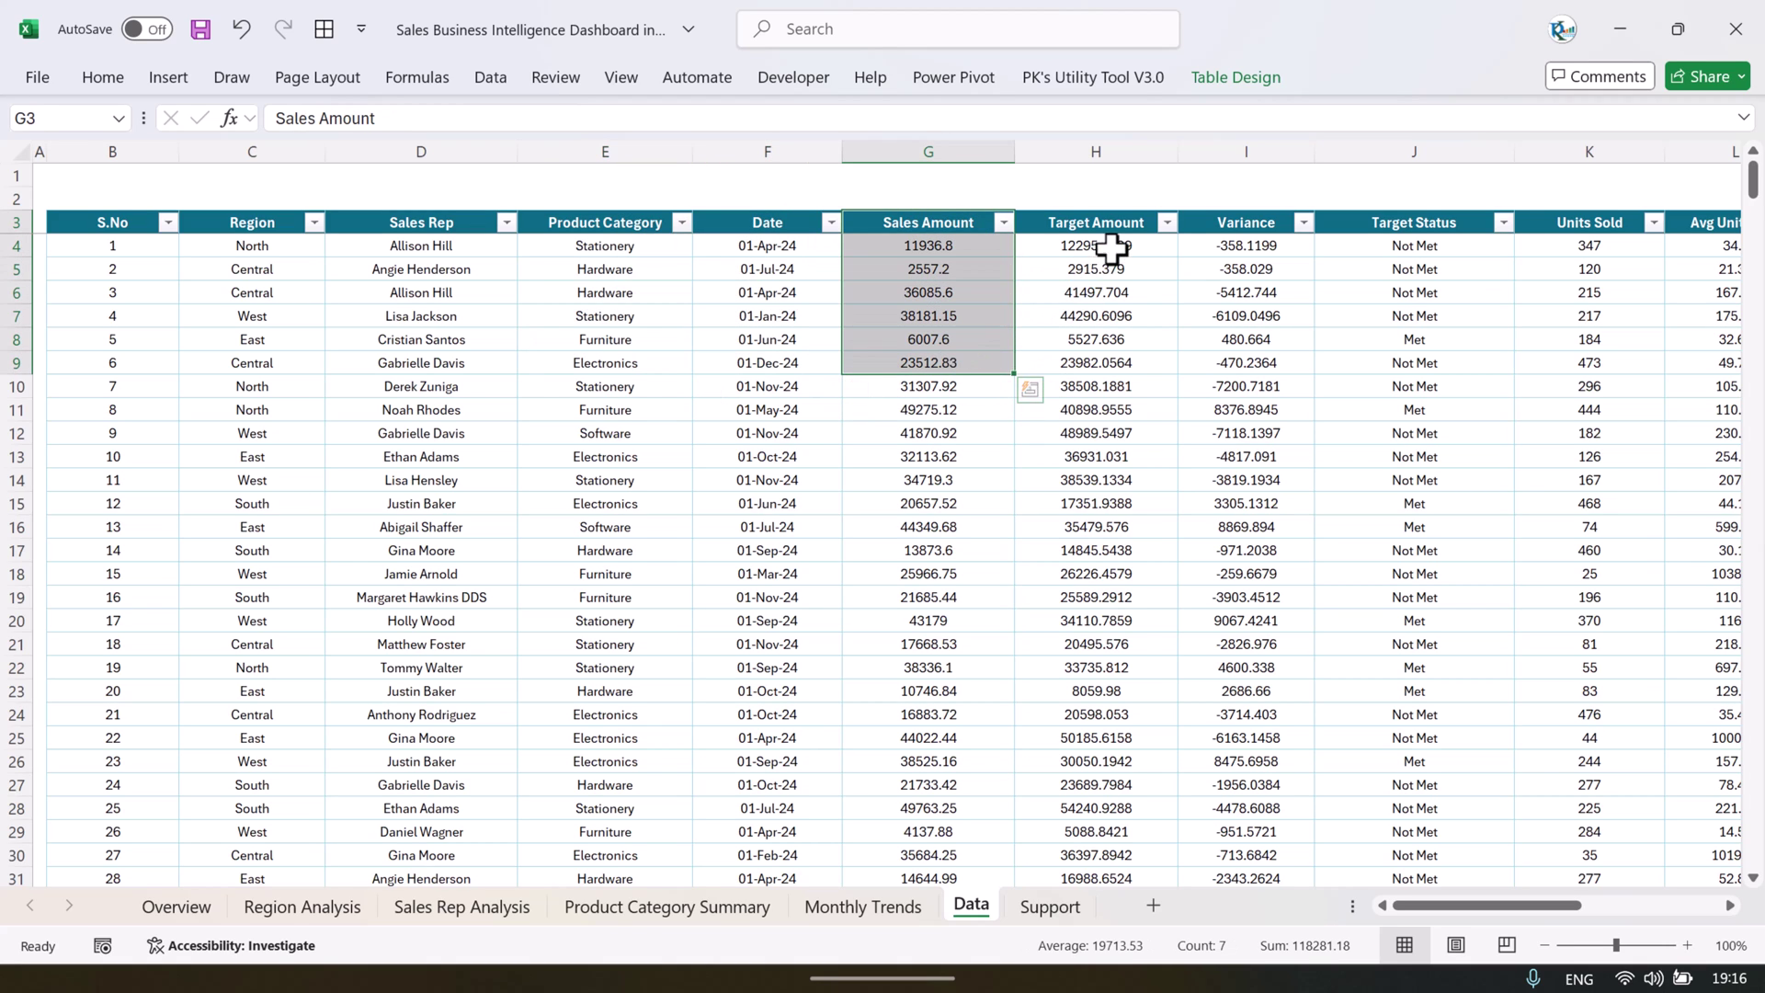
left_click(1062, 245)
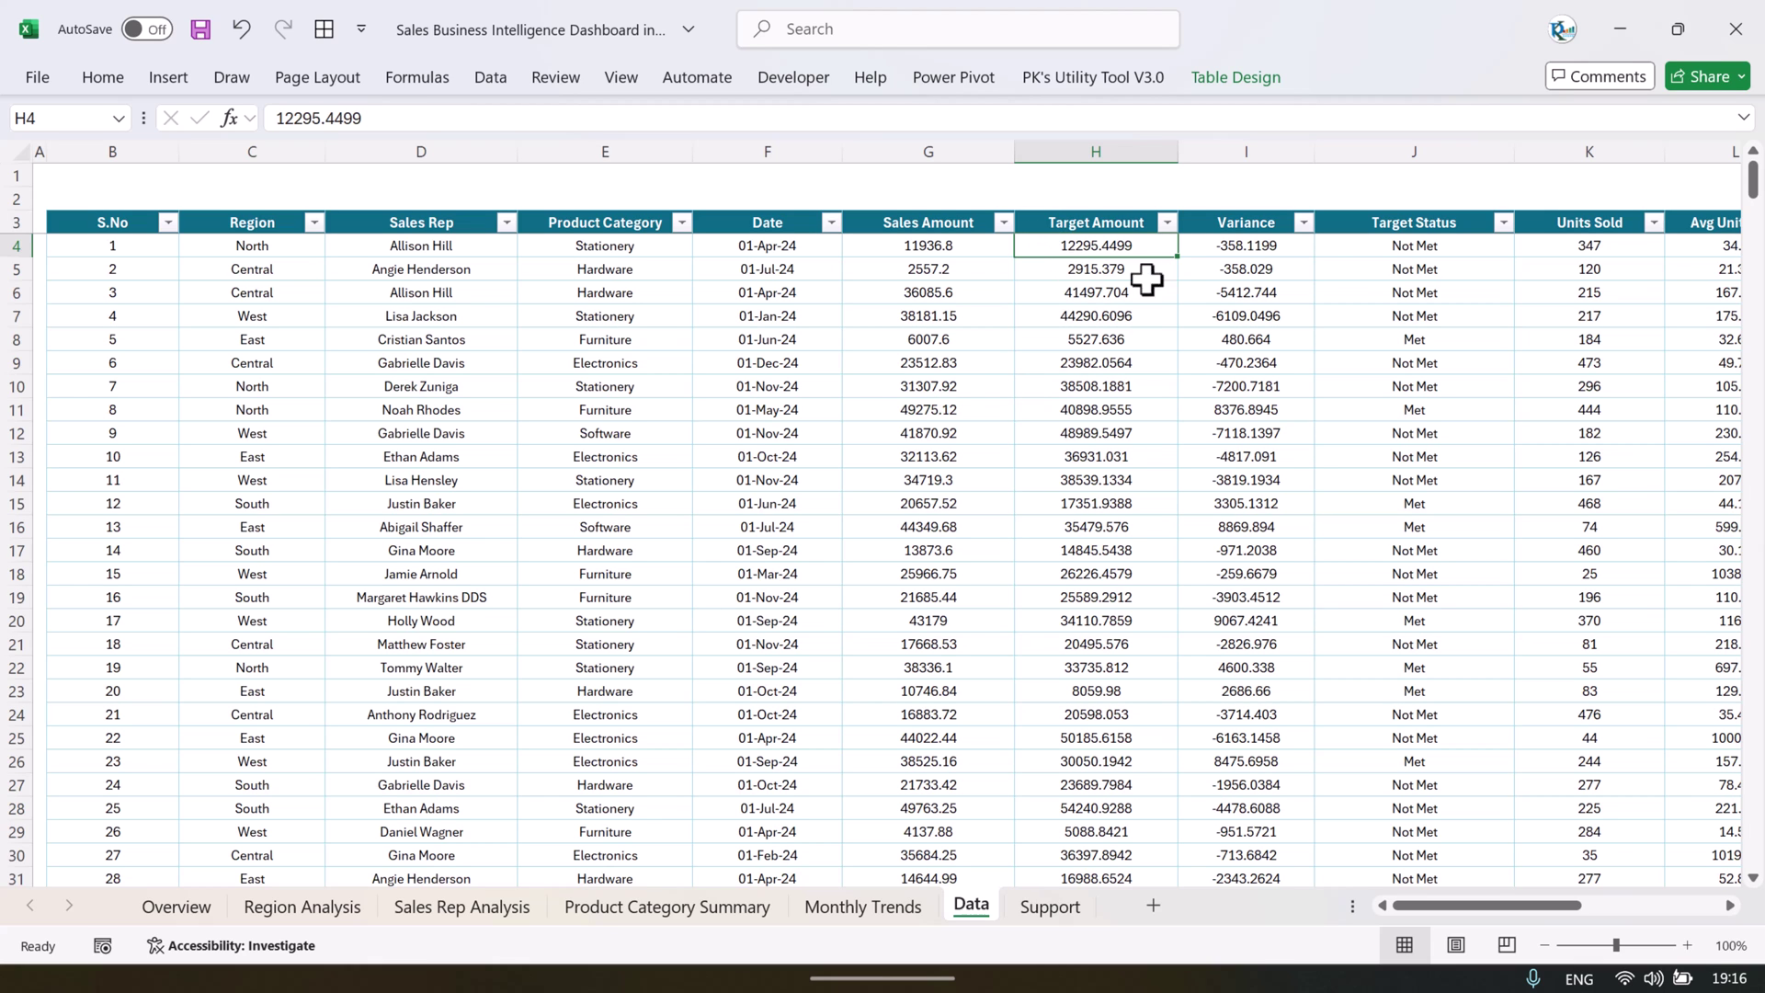
left_click(1245, 244)
- Scroll right and inspect the first Sales Amount, Target Amount, Variance and Target Status values
scroll(1338, 274, "right", 3)
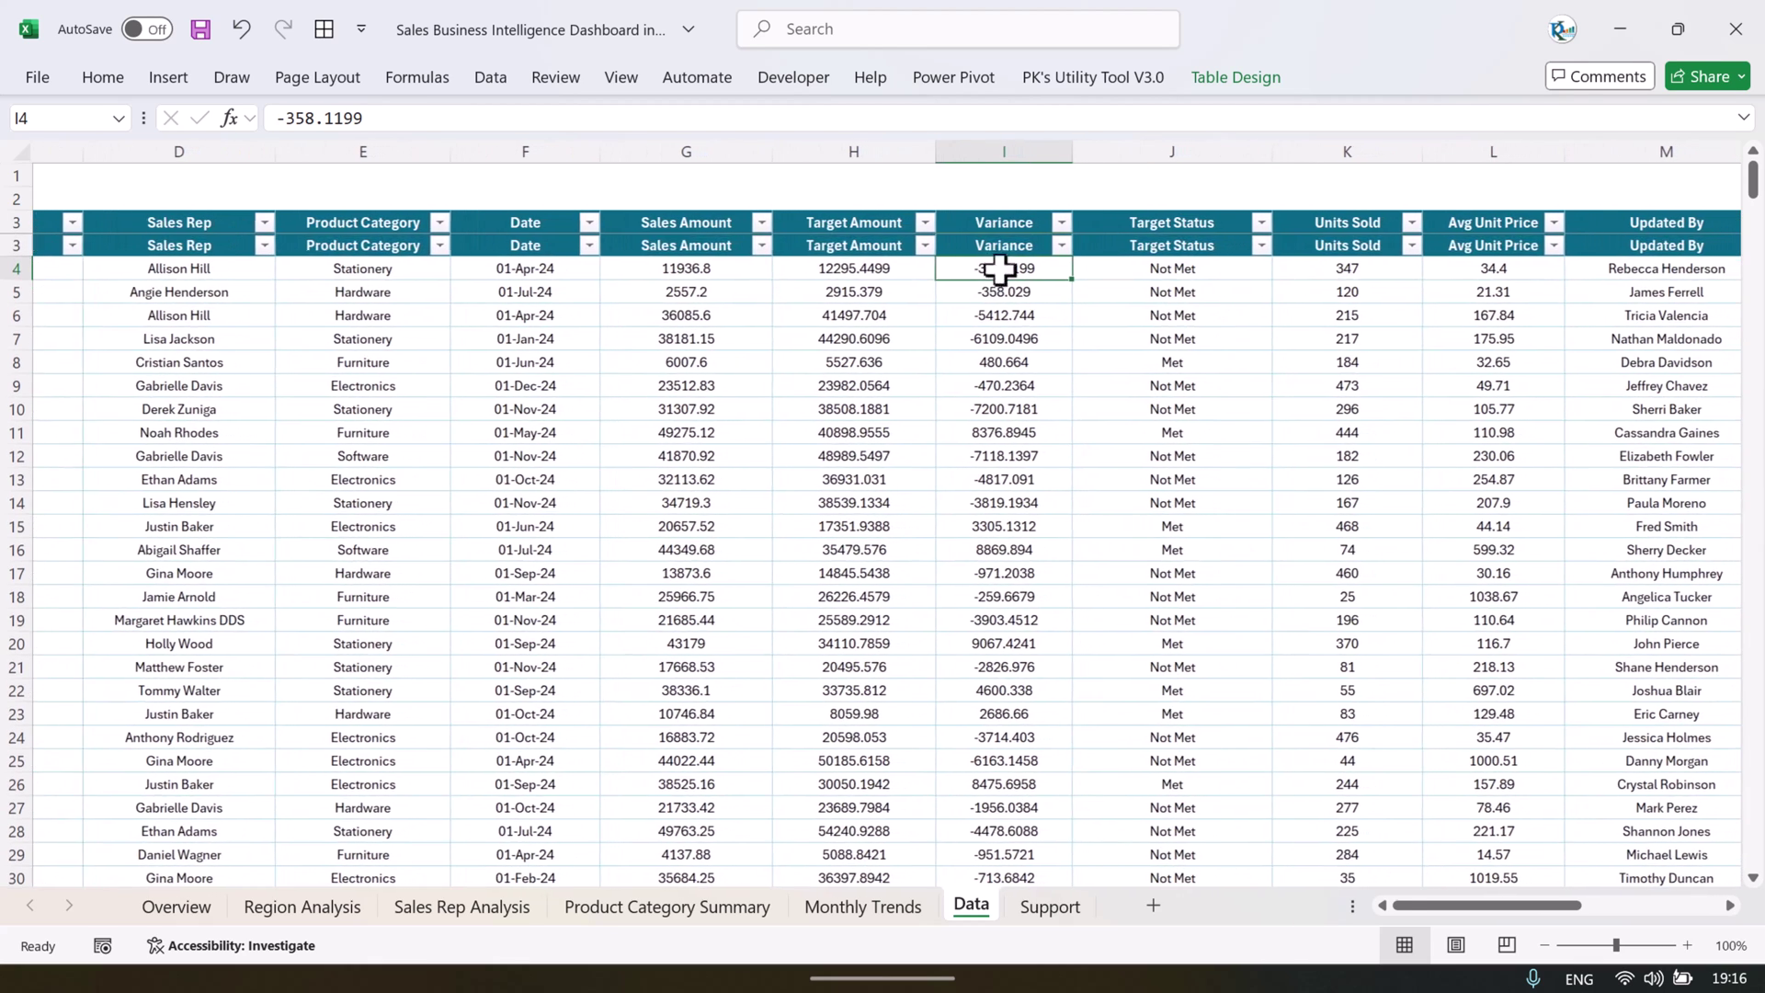
left_click(696, 246)
left_click(847, 246)
left_click(1004, 245)
scroll(1229, 278, "right", 1)
scroll(1229, 278, "right", 1)
left_click(977, 244)
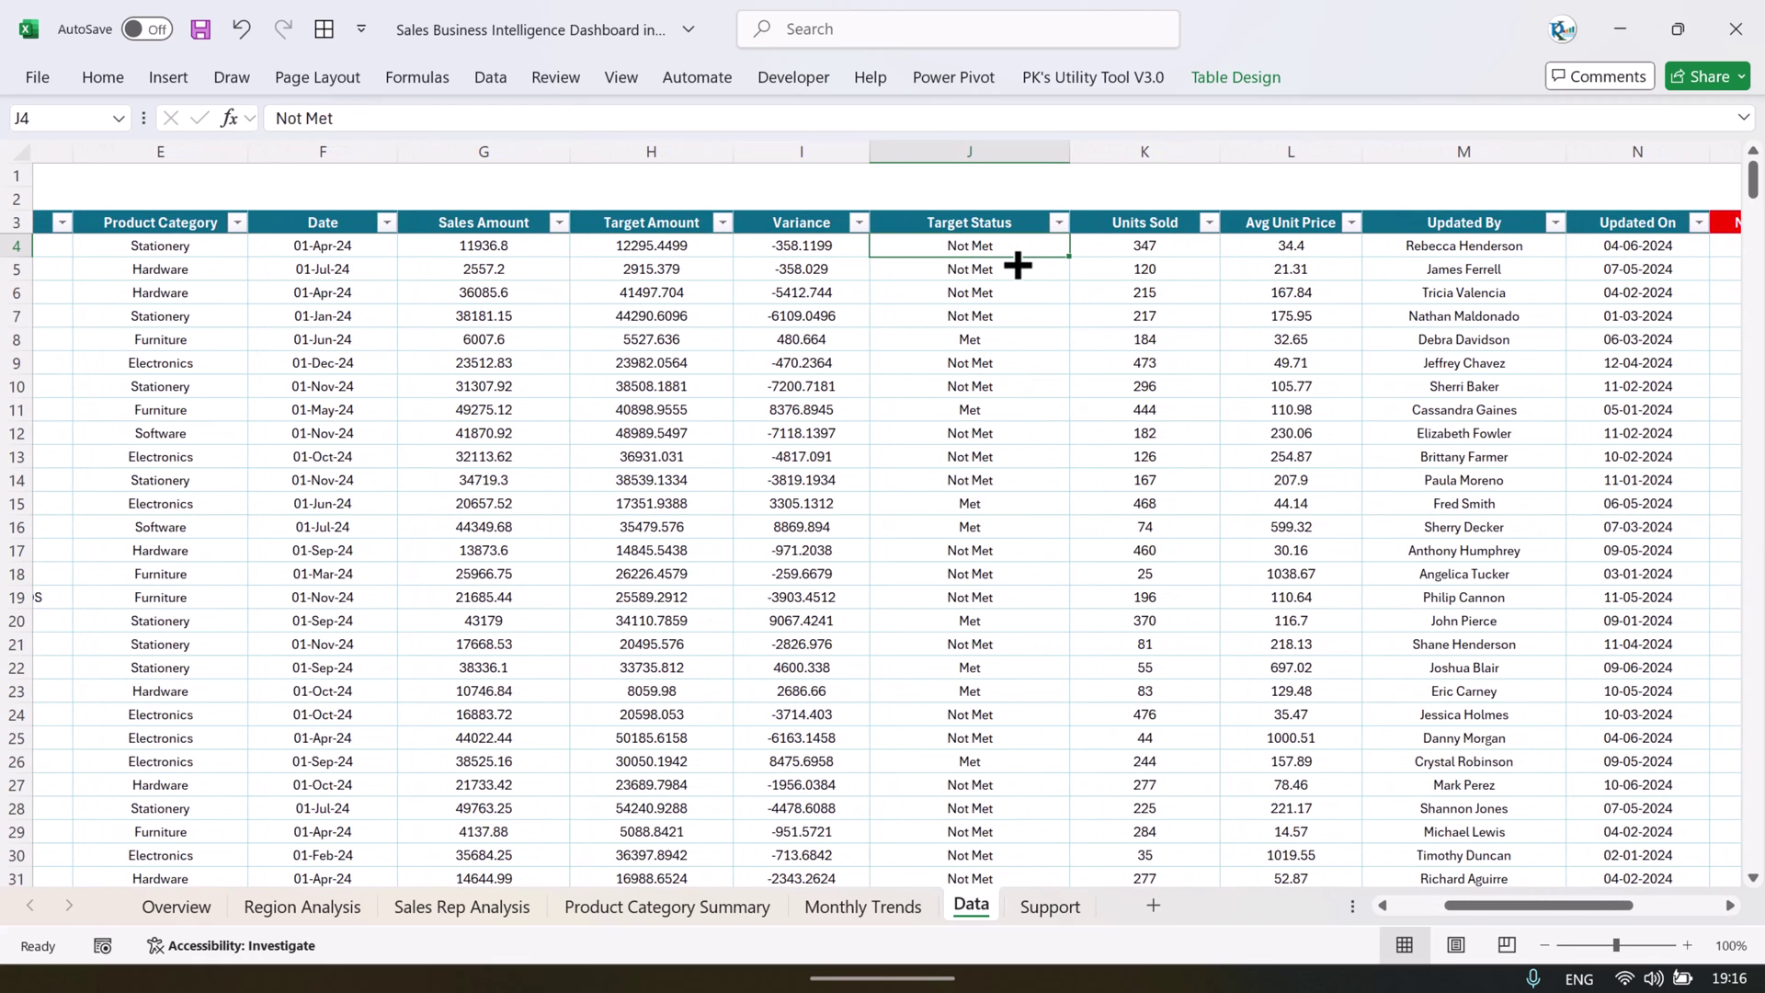
left_click(782, 245)
left_click(936, 247)
- Inspect Avg Unit Price, Updated By and Updated On, then select O4's Not Met Count formula
scroll(1085, 308, "right", 2)
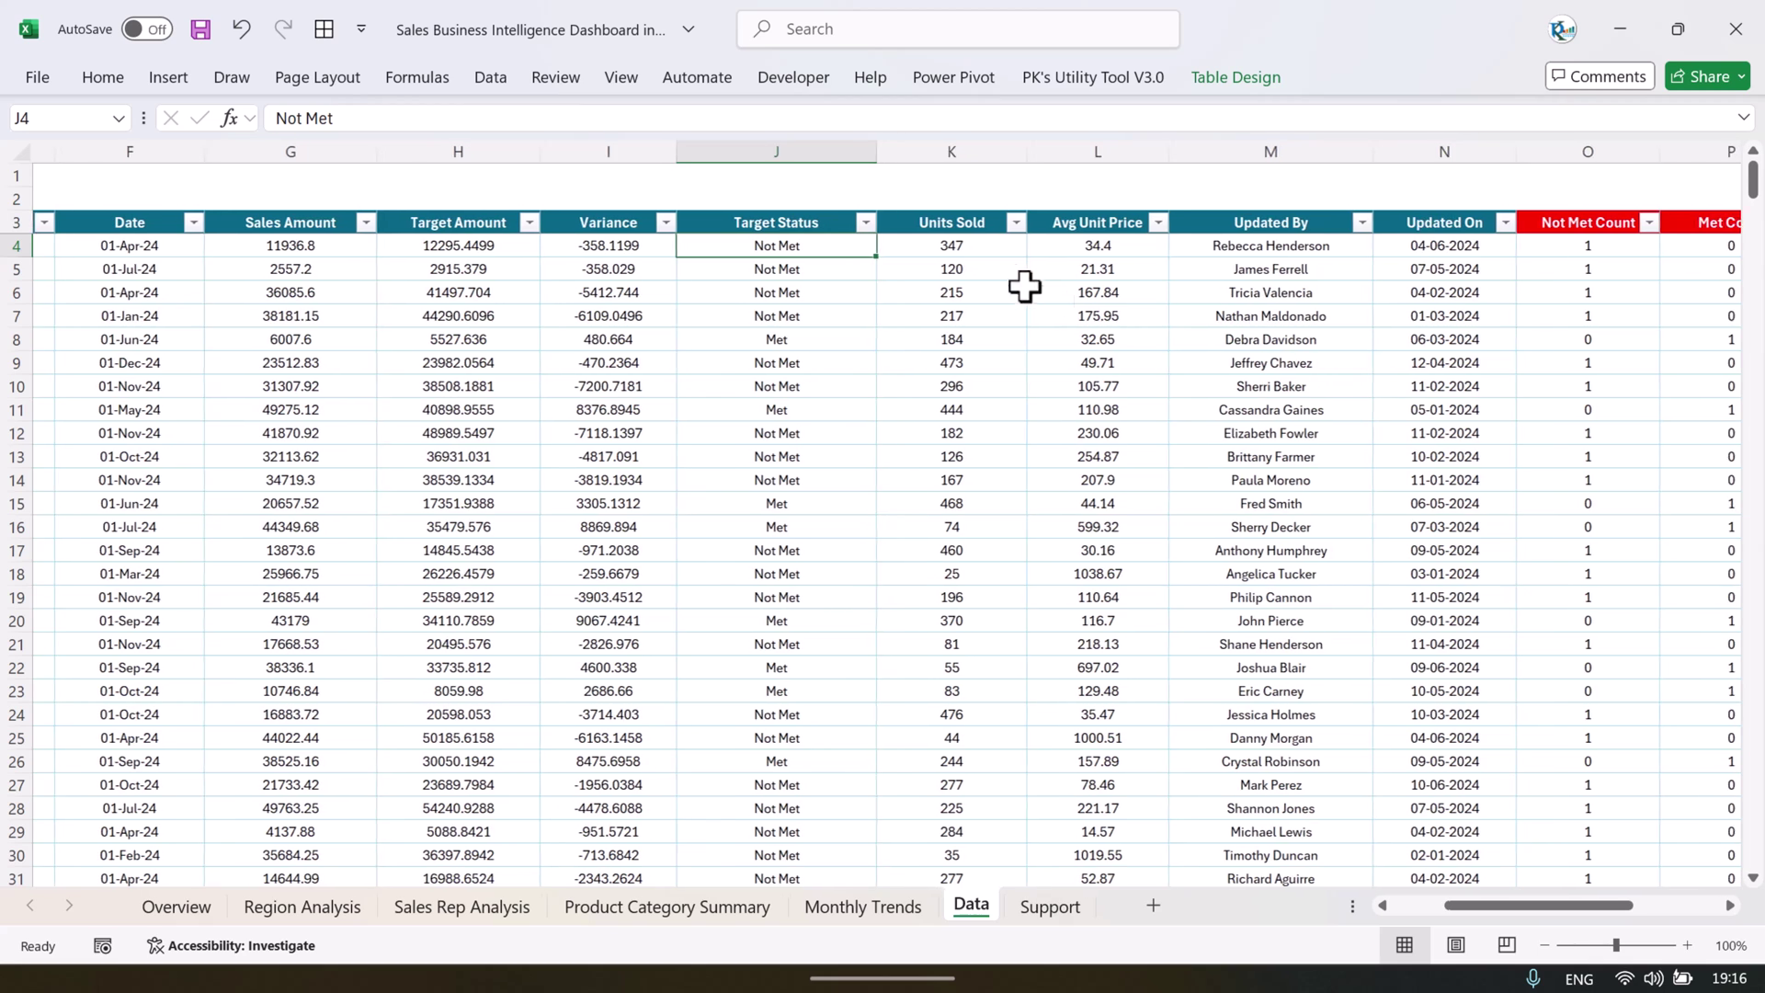
left_click_drag(958, 245, 961, 292)
scroll(1115, 283, "right", 1)
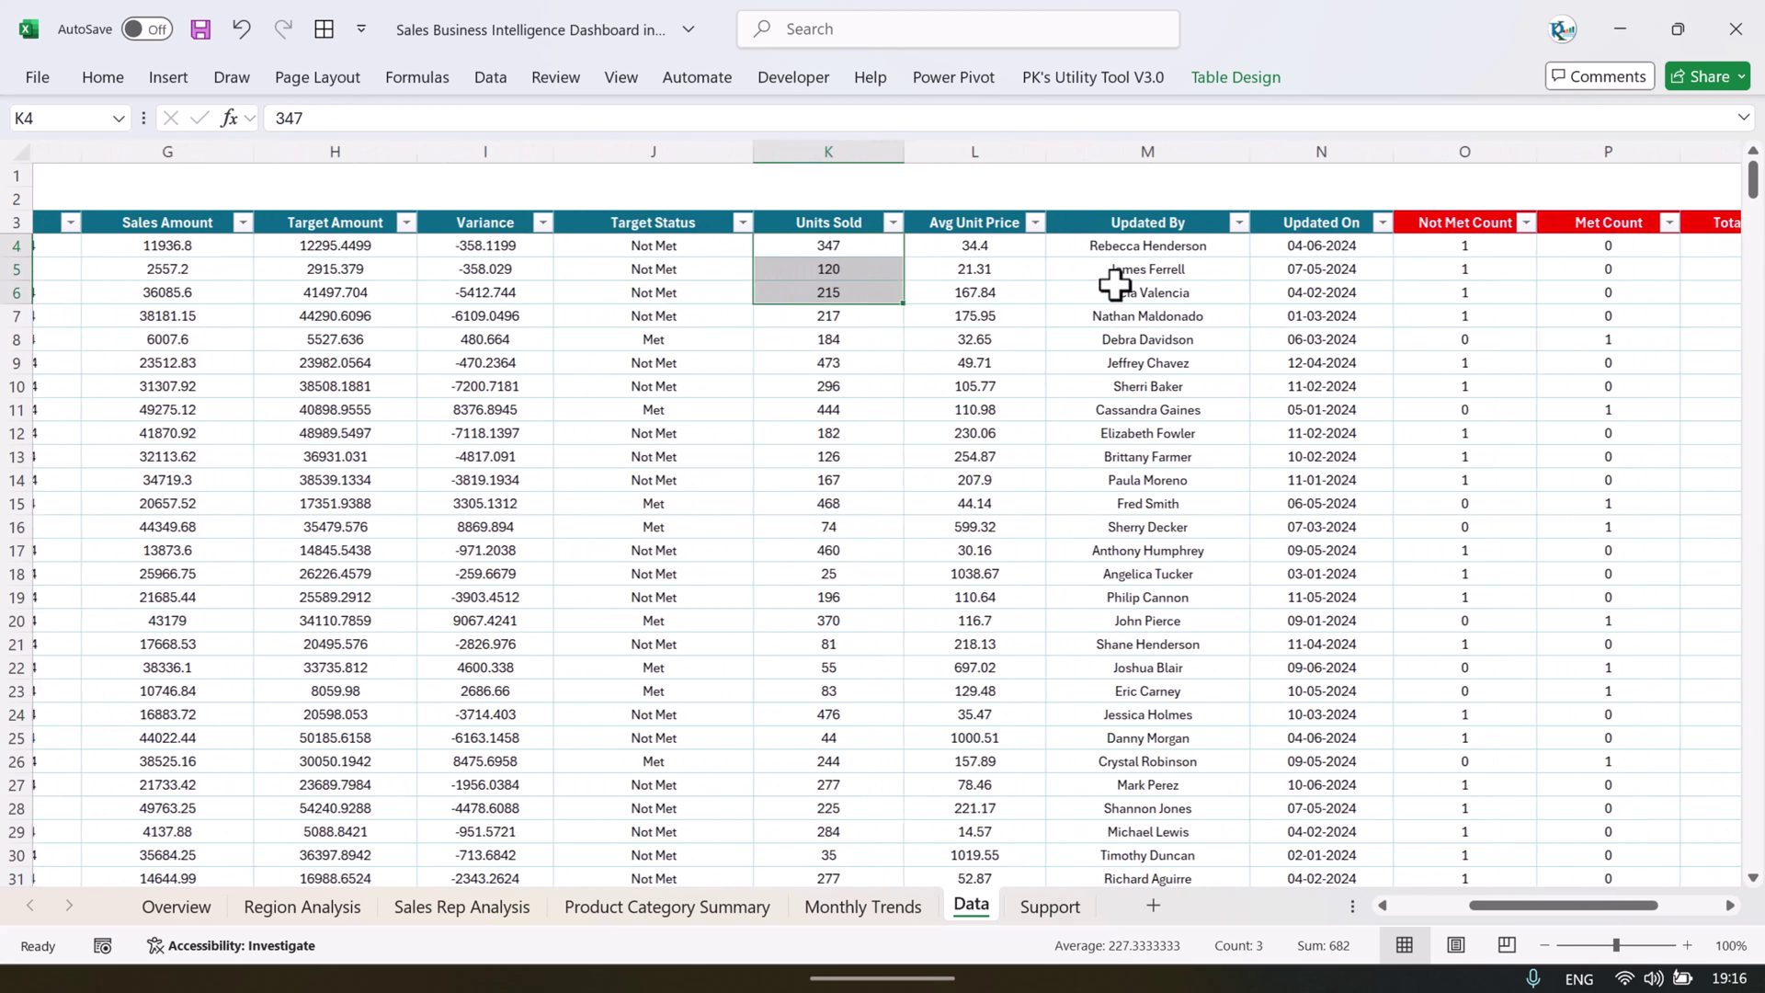
left_click(994, 245)
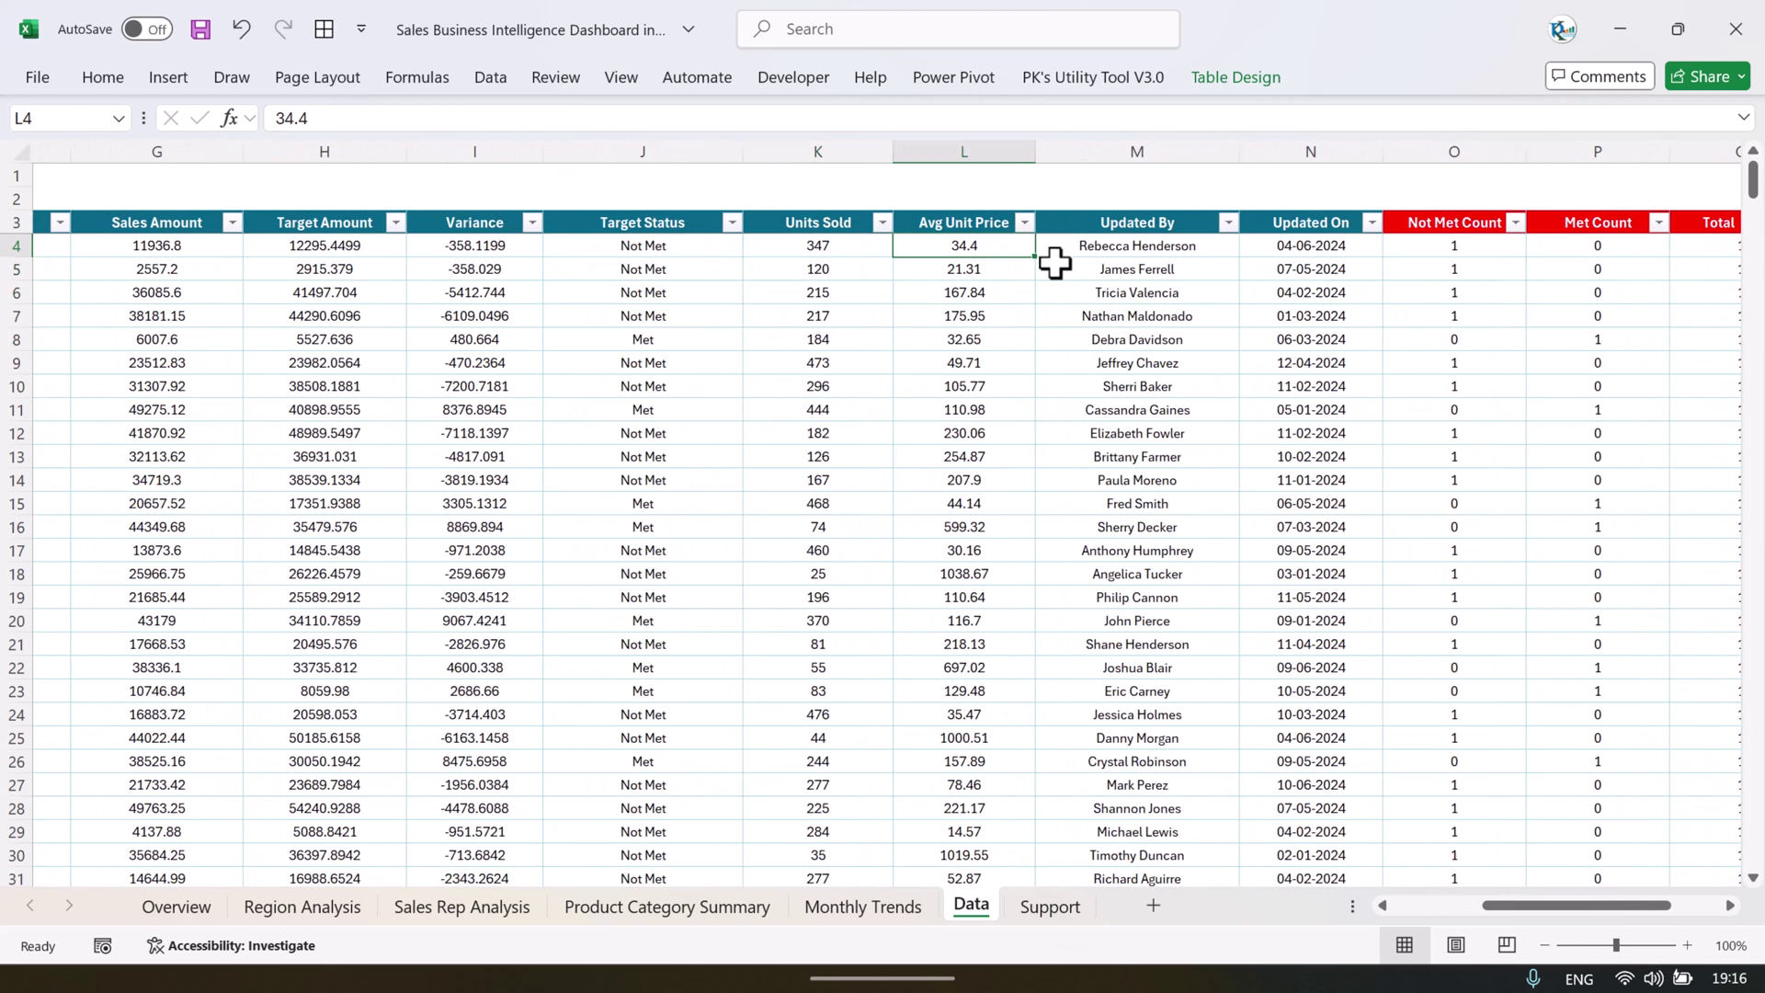
scroll(1150, 264, "right", 1)
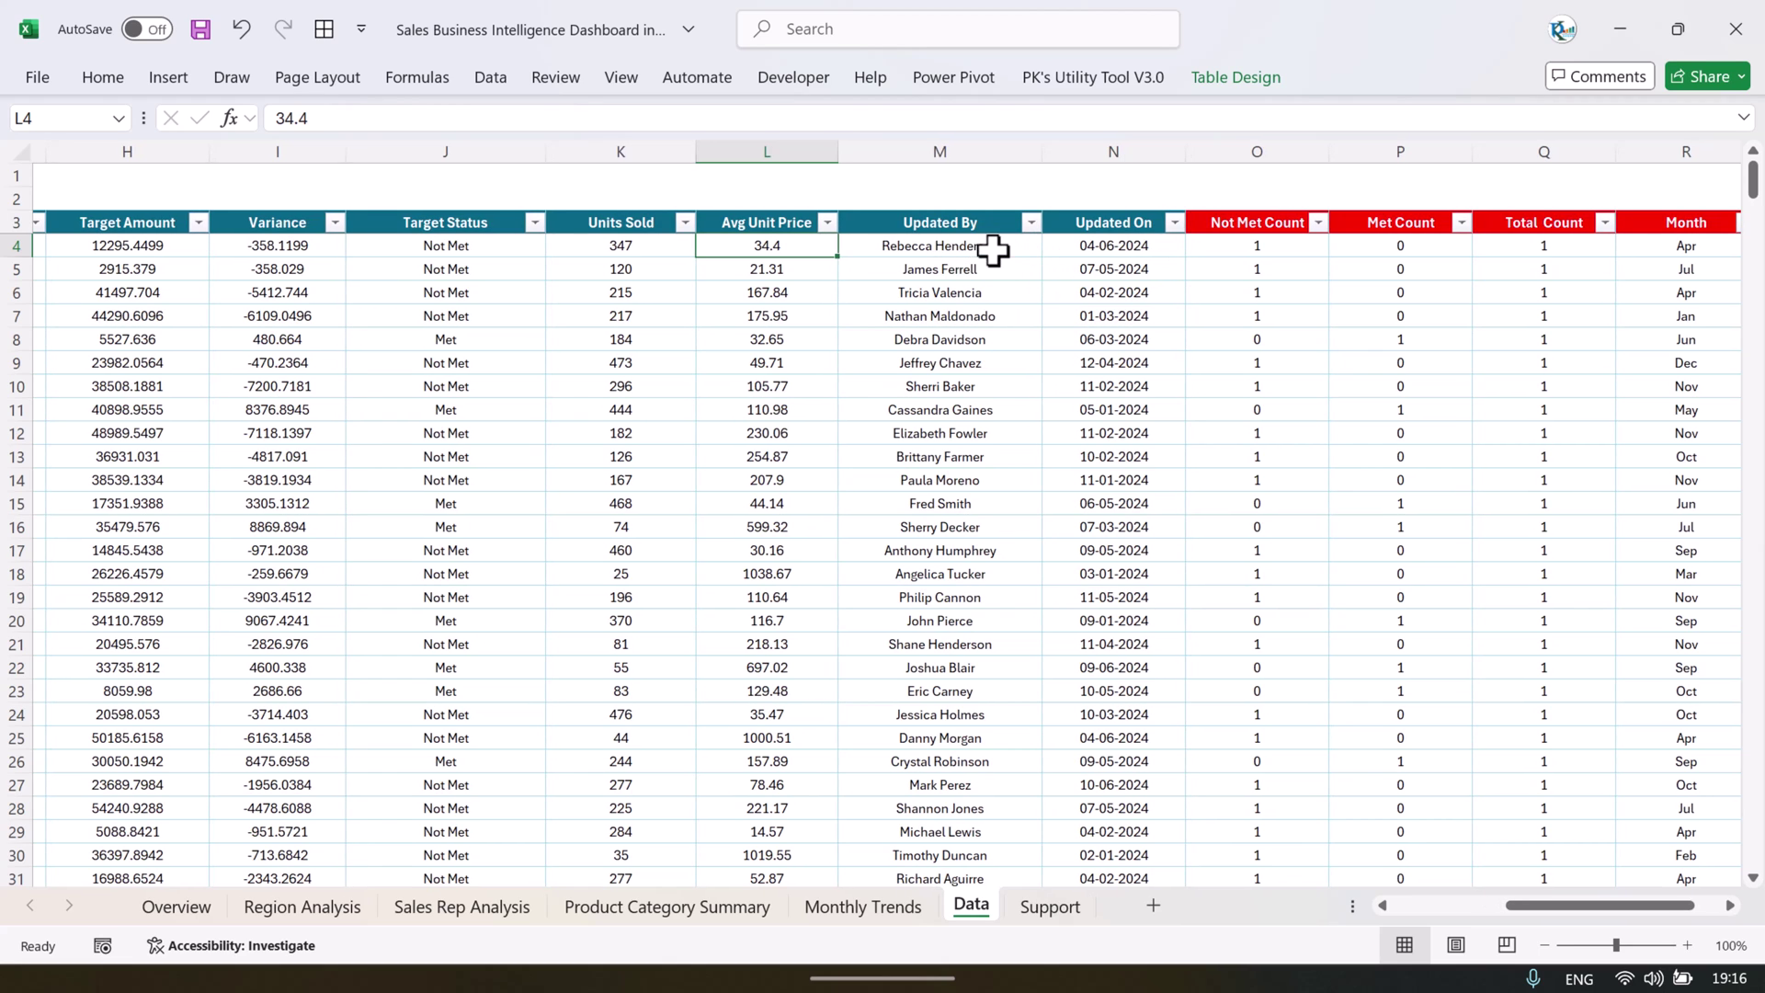
left_click(994, 249)
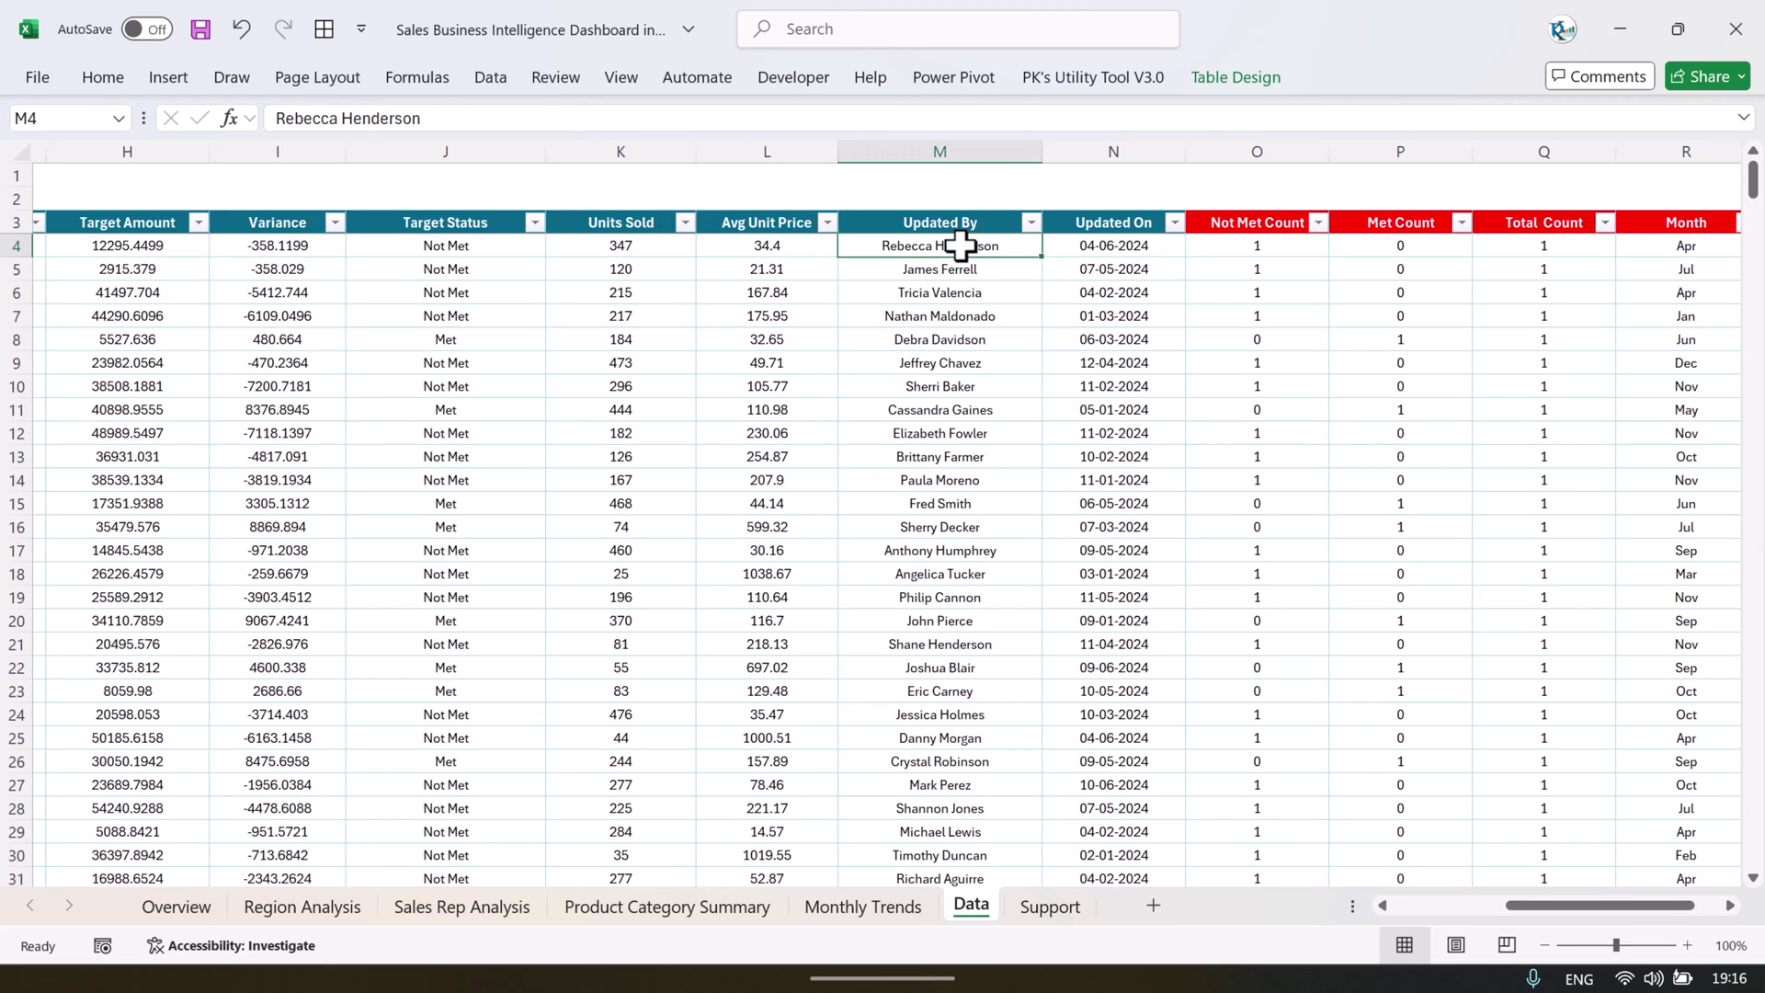
left_click_drag(959, 247, 946, 466)
left_click_drag(1131, 247, 1131, 363)
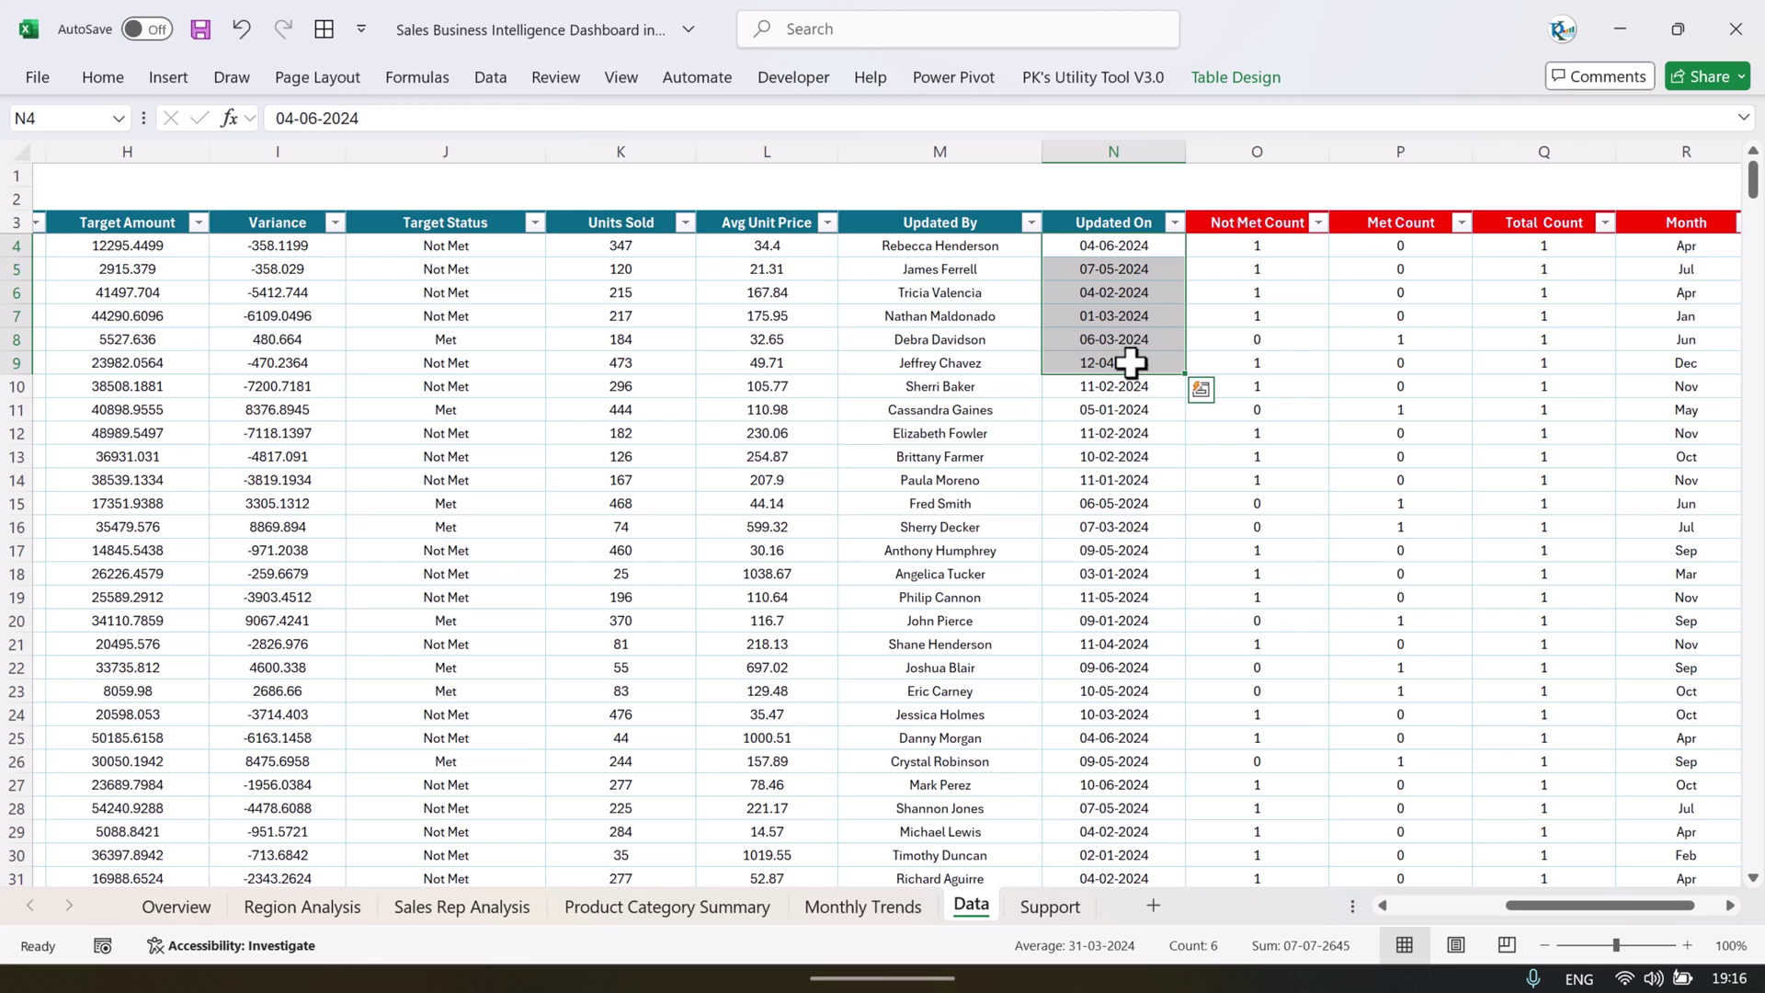
scroll(1130, 364, "right", 2)
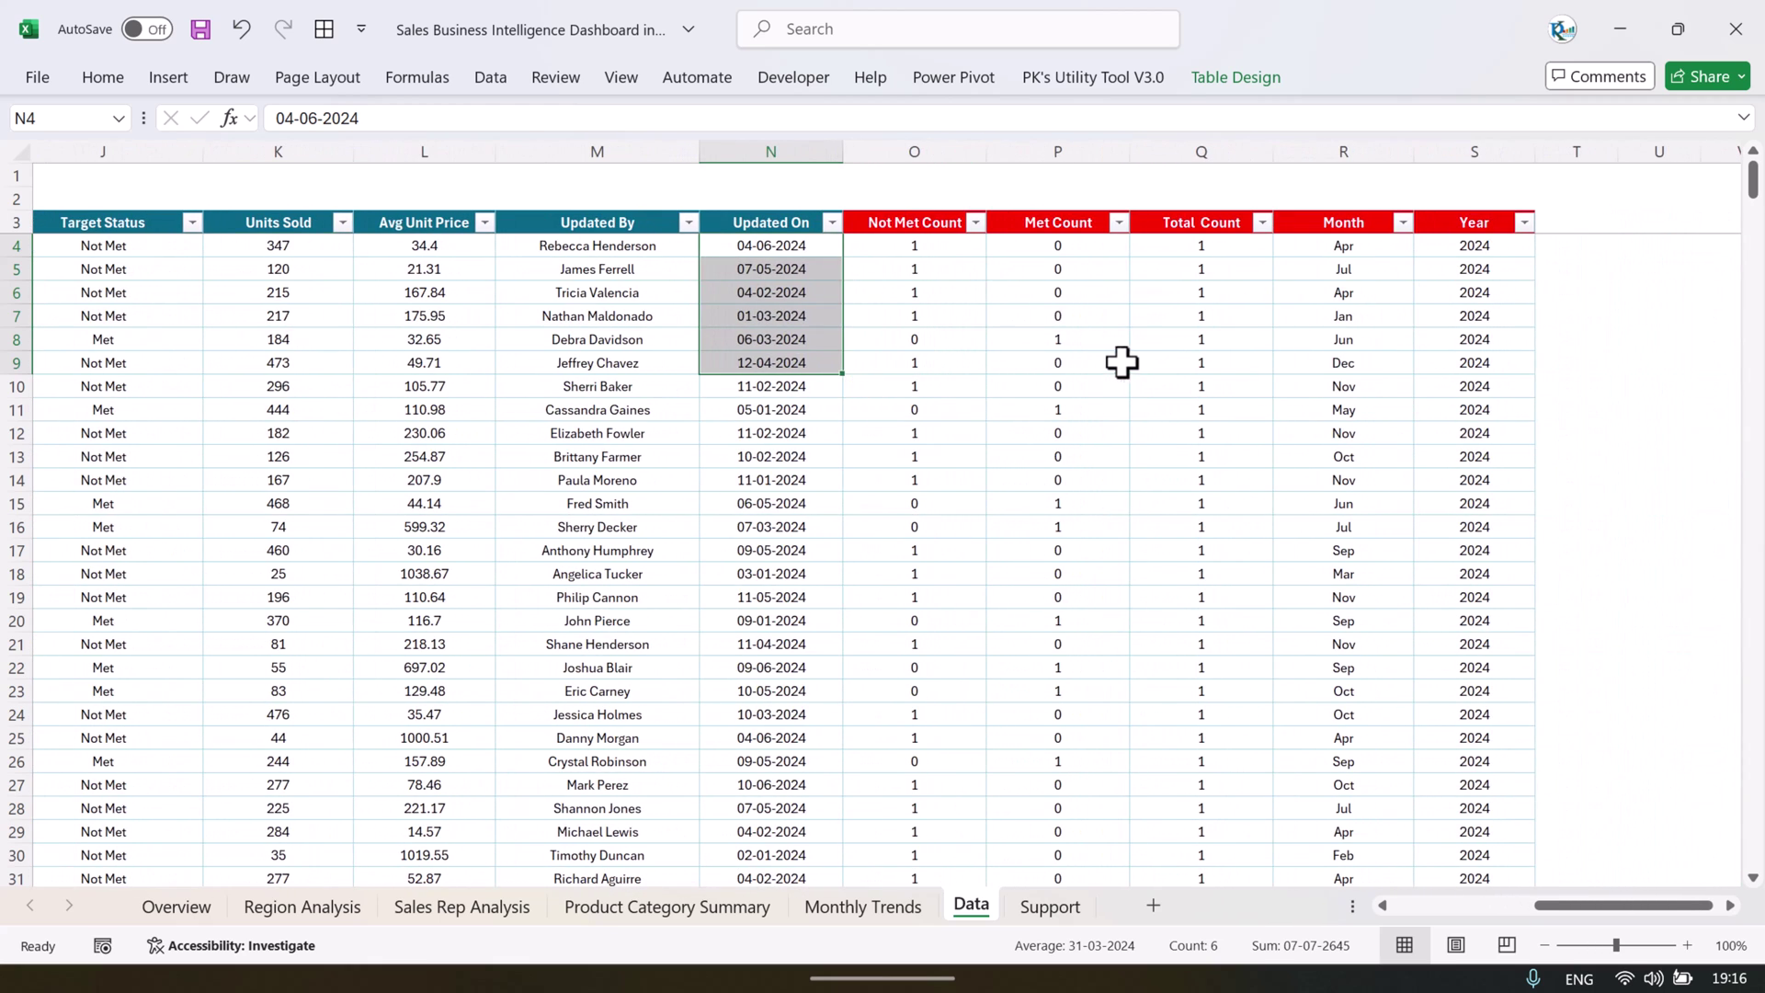
left_click(888, 249)
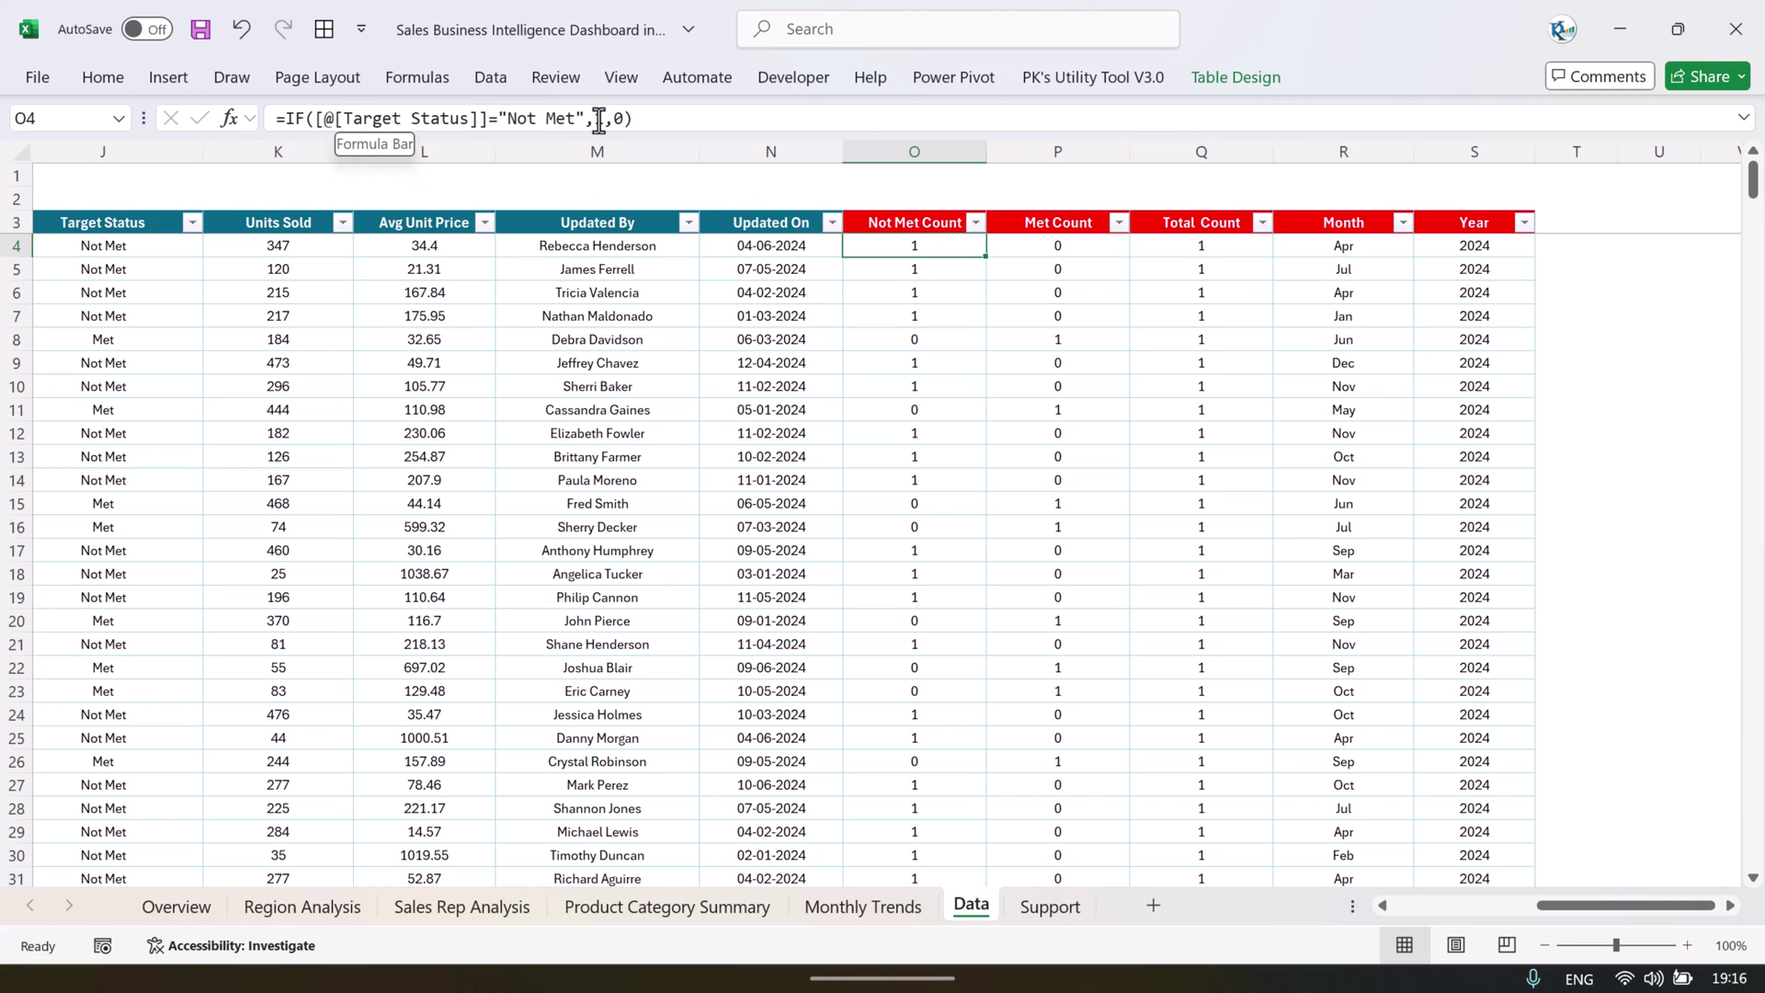
left_click(127, 246)
left_click(1137, 245)
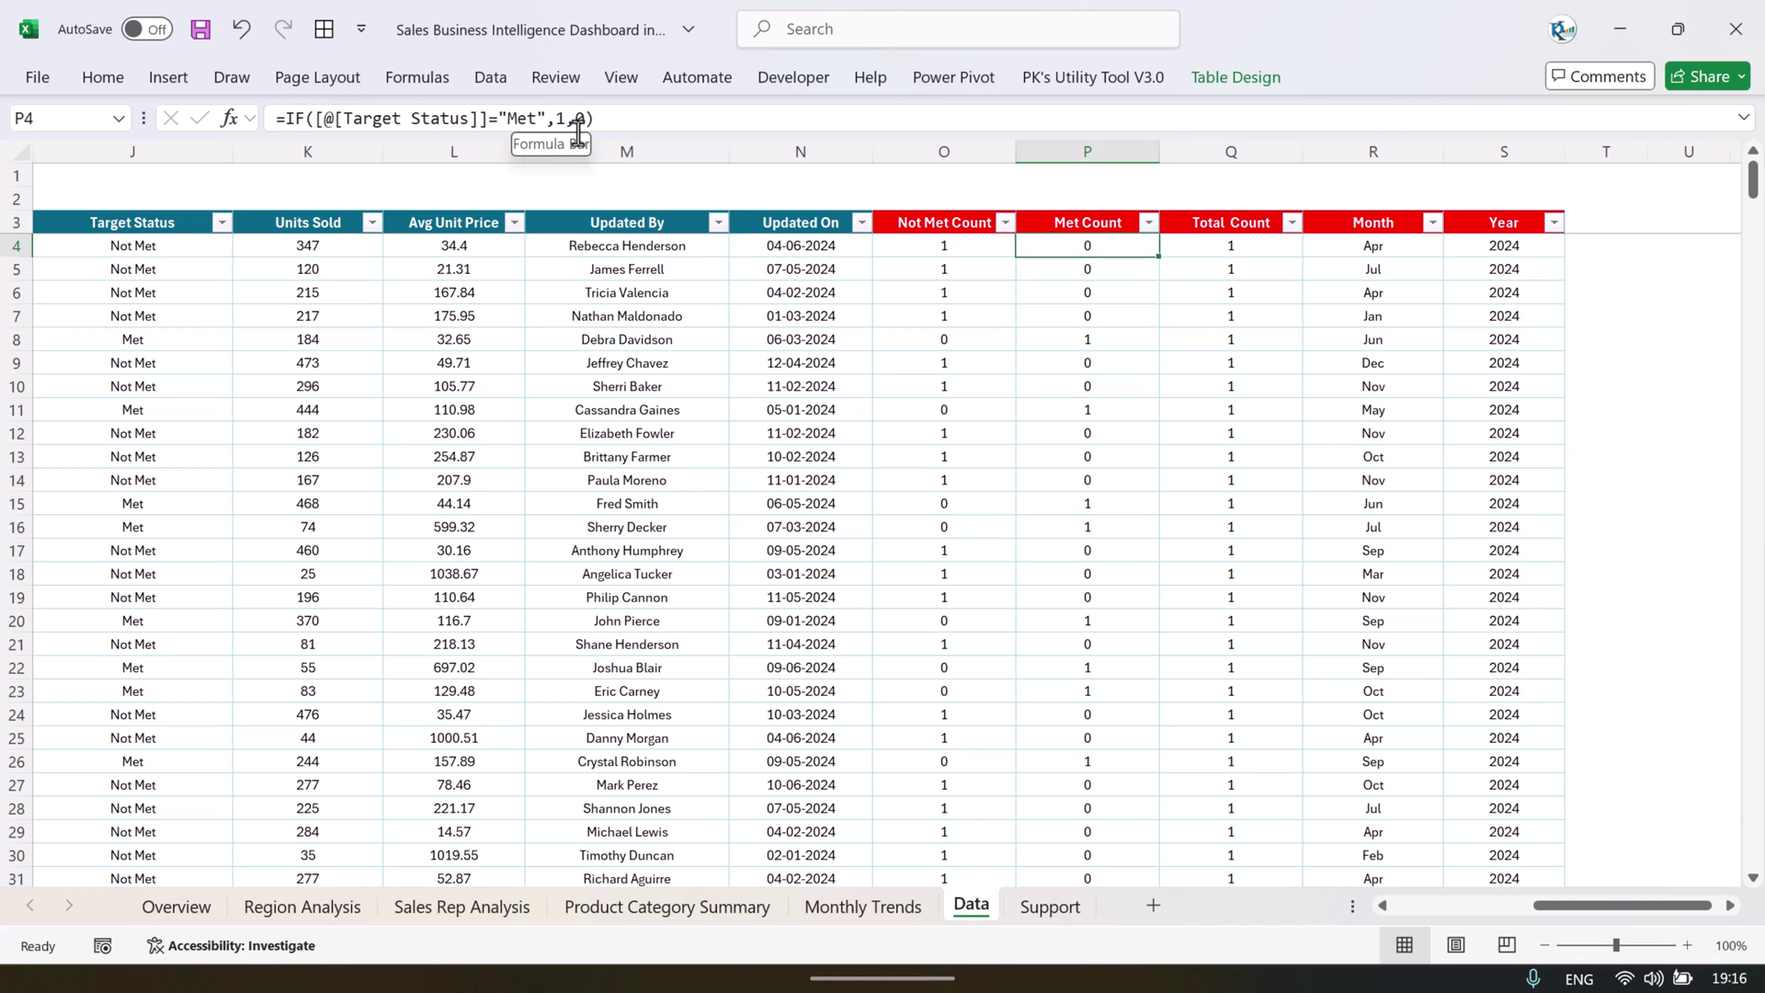
scroll(1142, 260, "right", 2)
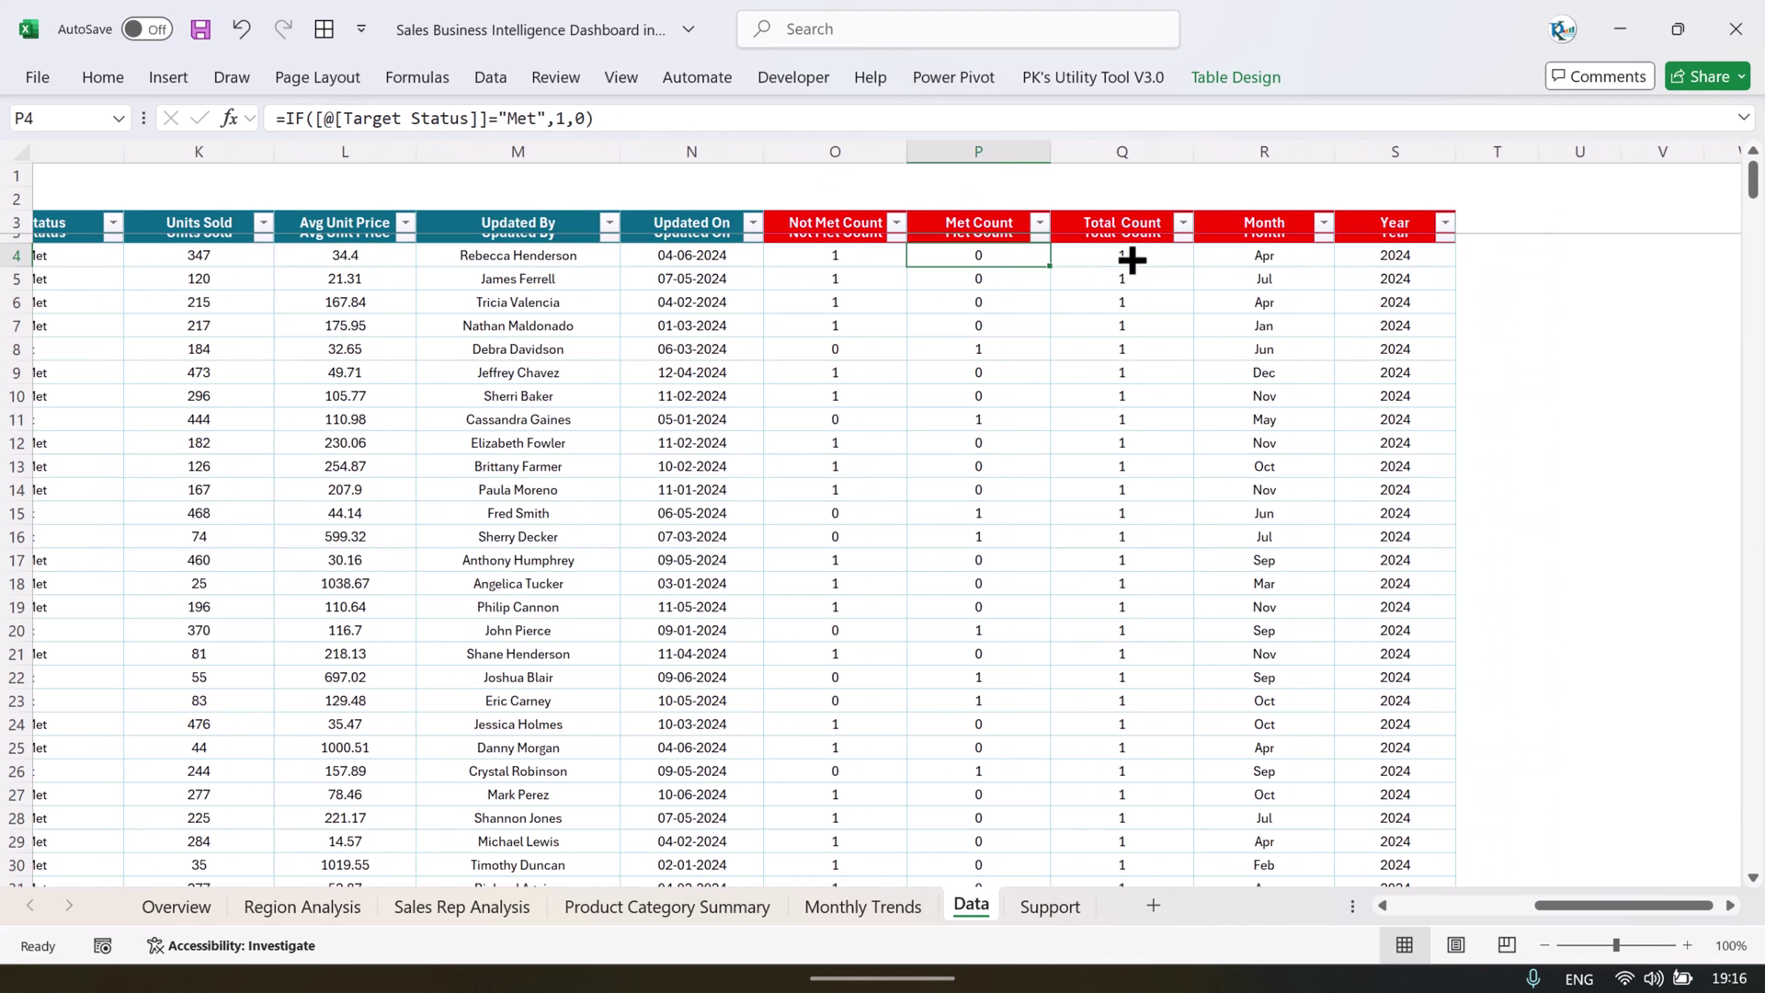
scroll(1288, 257, "down", 1)
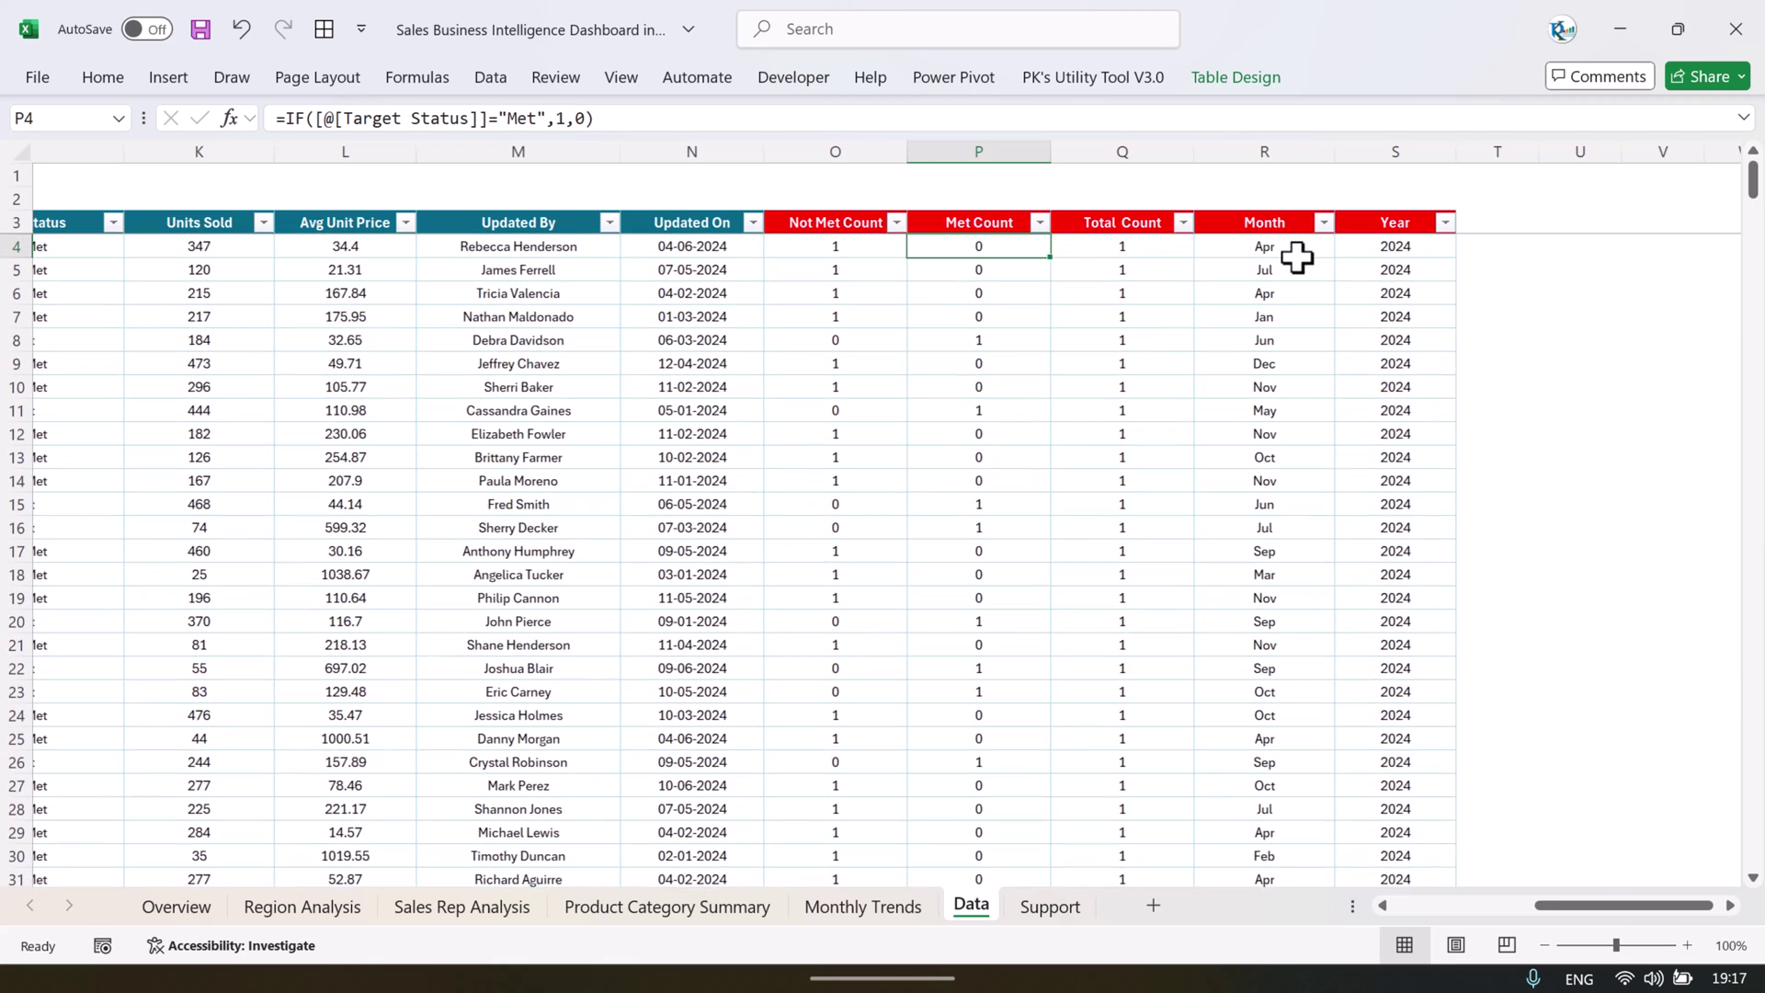
left_click(1286, 246)
left_click(1395, 247)
left_click(1305, 247)
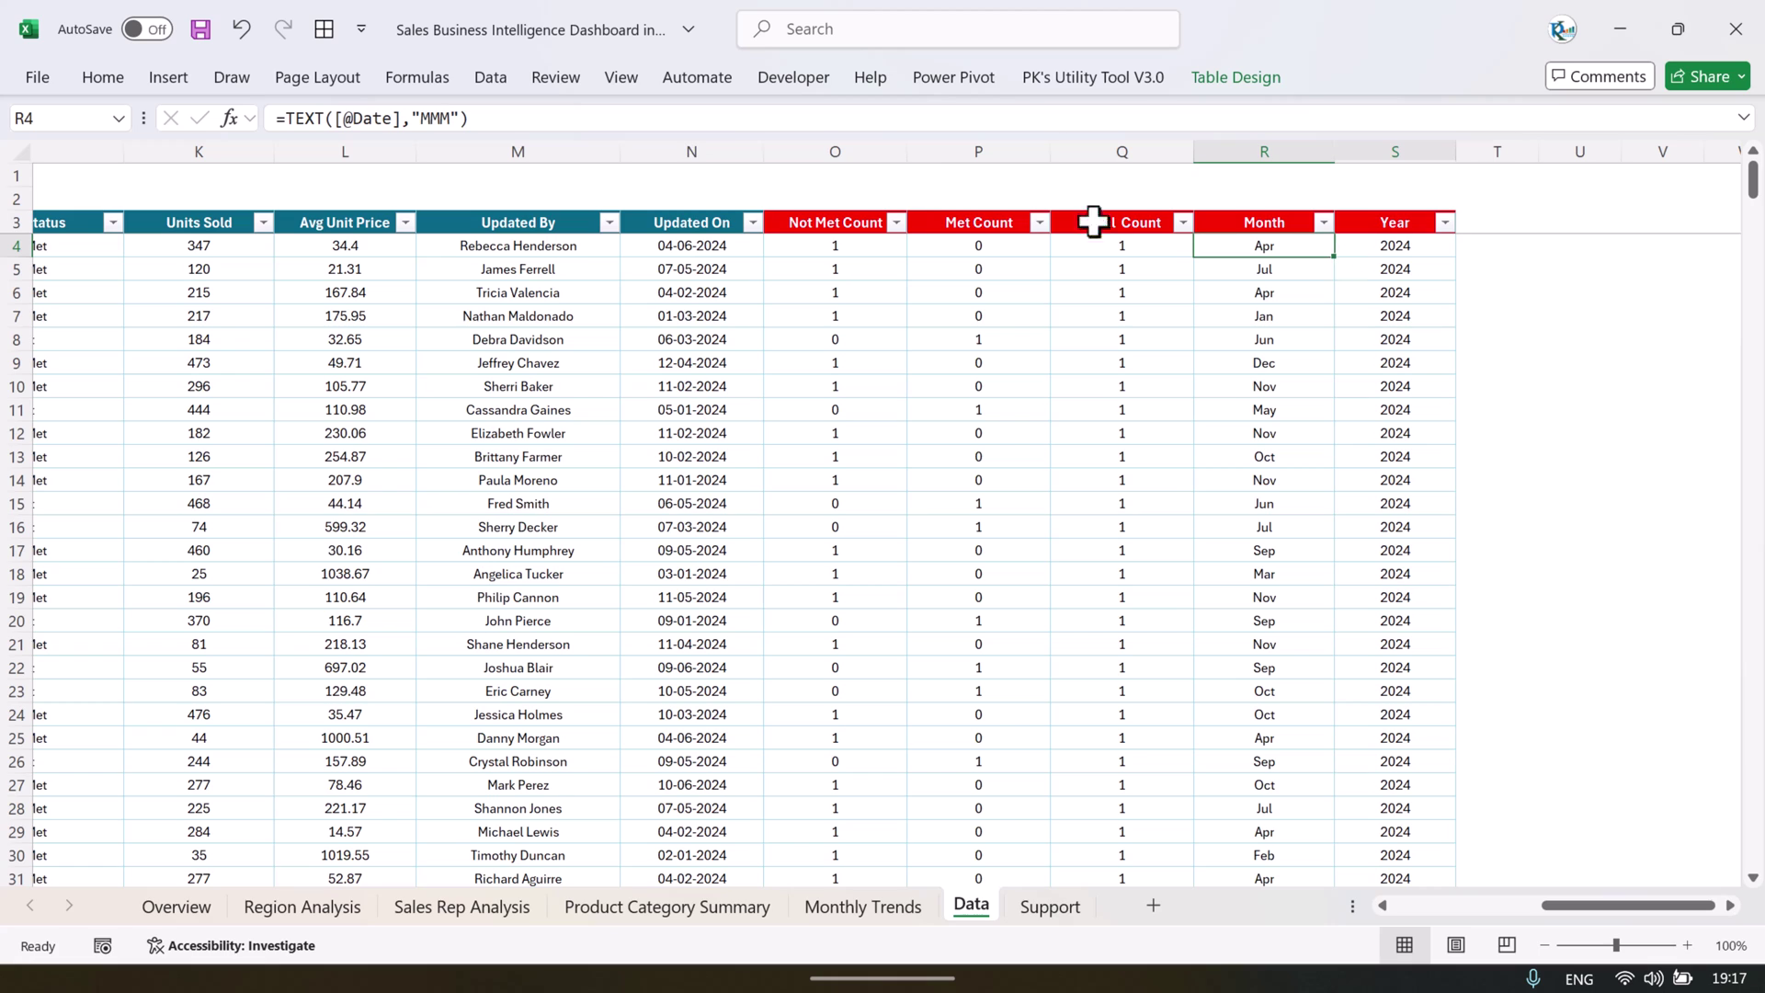
left_click(1425, 246)
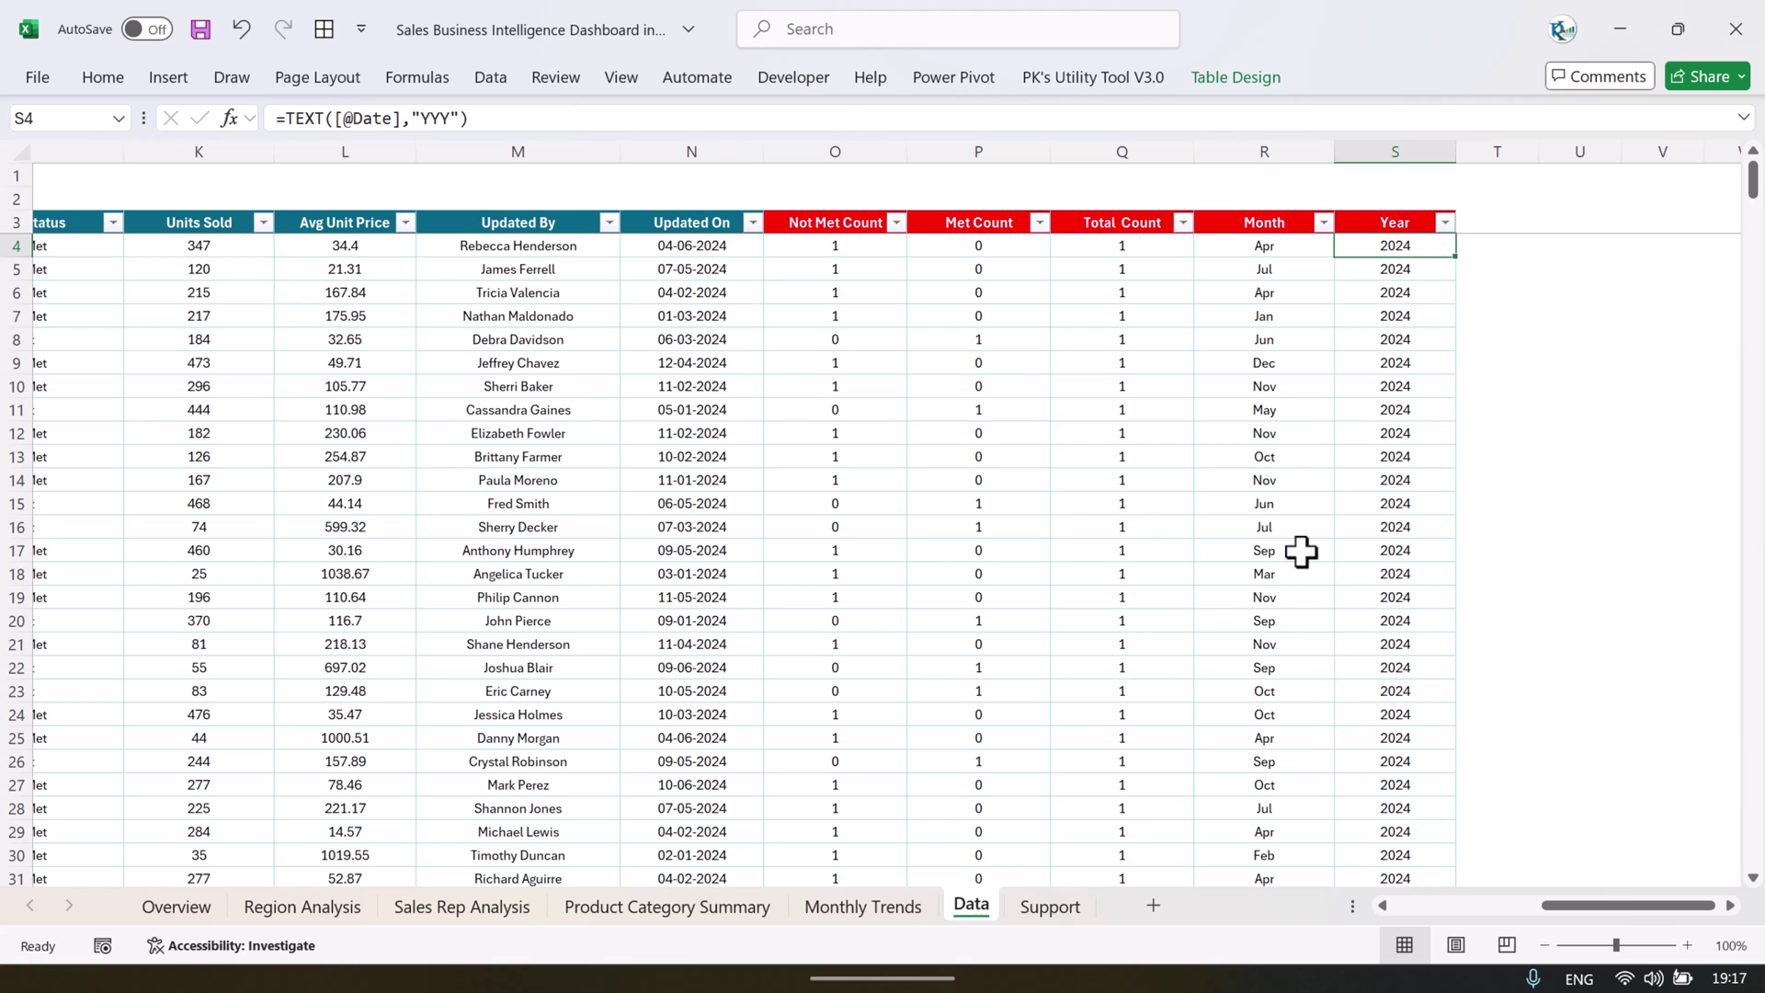
left_click_drag(1658, 885, 1176, 905)
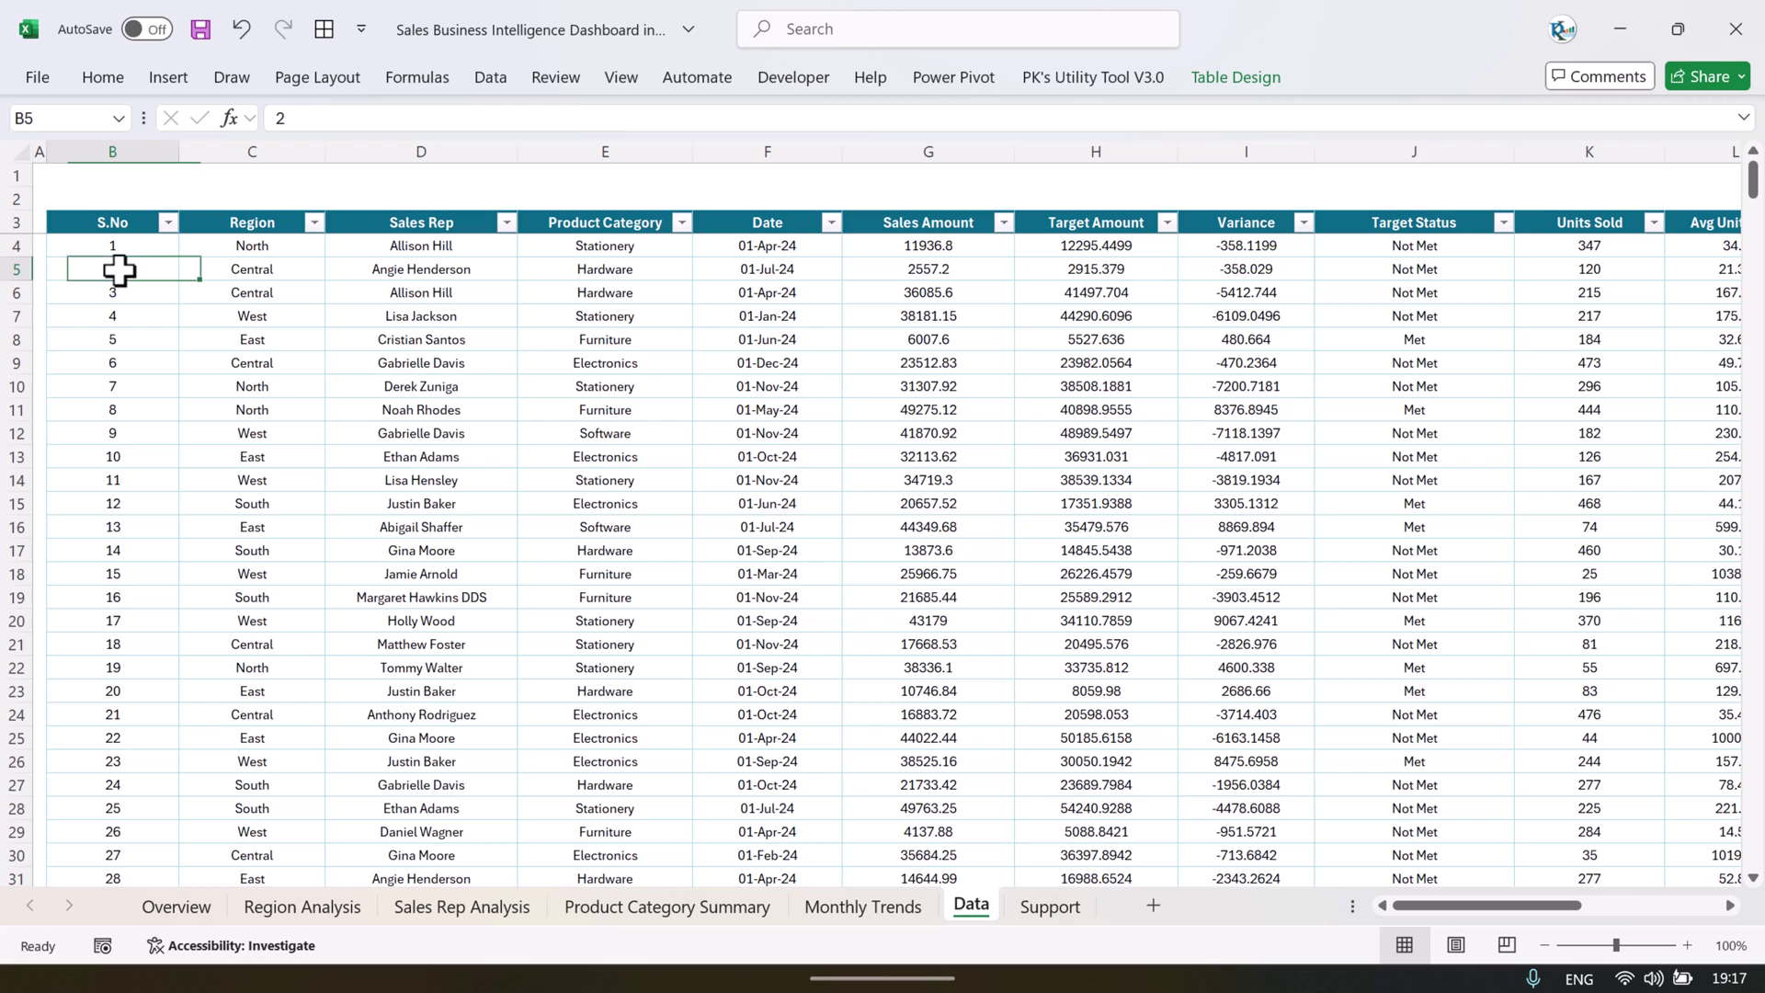
left_click_drag(16, 245, 13, 589)
left_click_drag(13, 269, 10, 386)
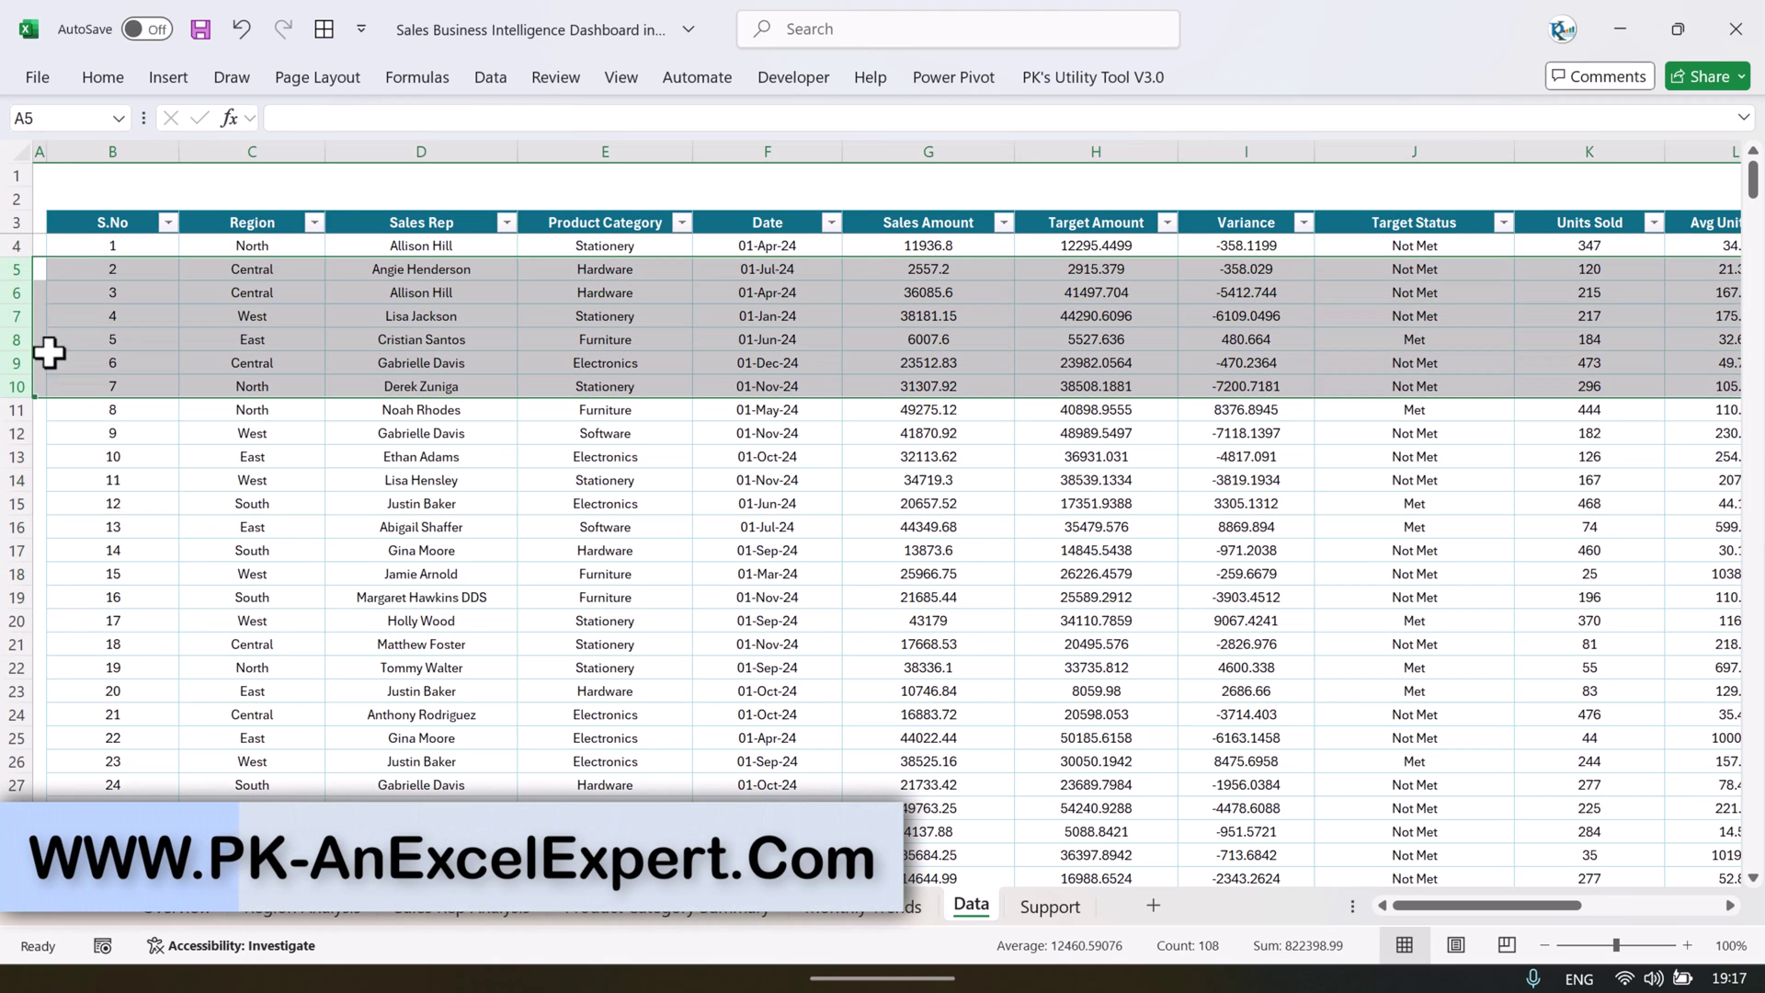
- Select the table data in columns B to N down to the last row and delete it
left_click(103, 271)
key("ctrl+Right")
key("Up")
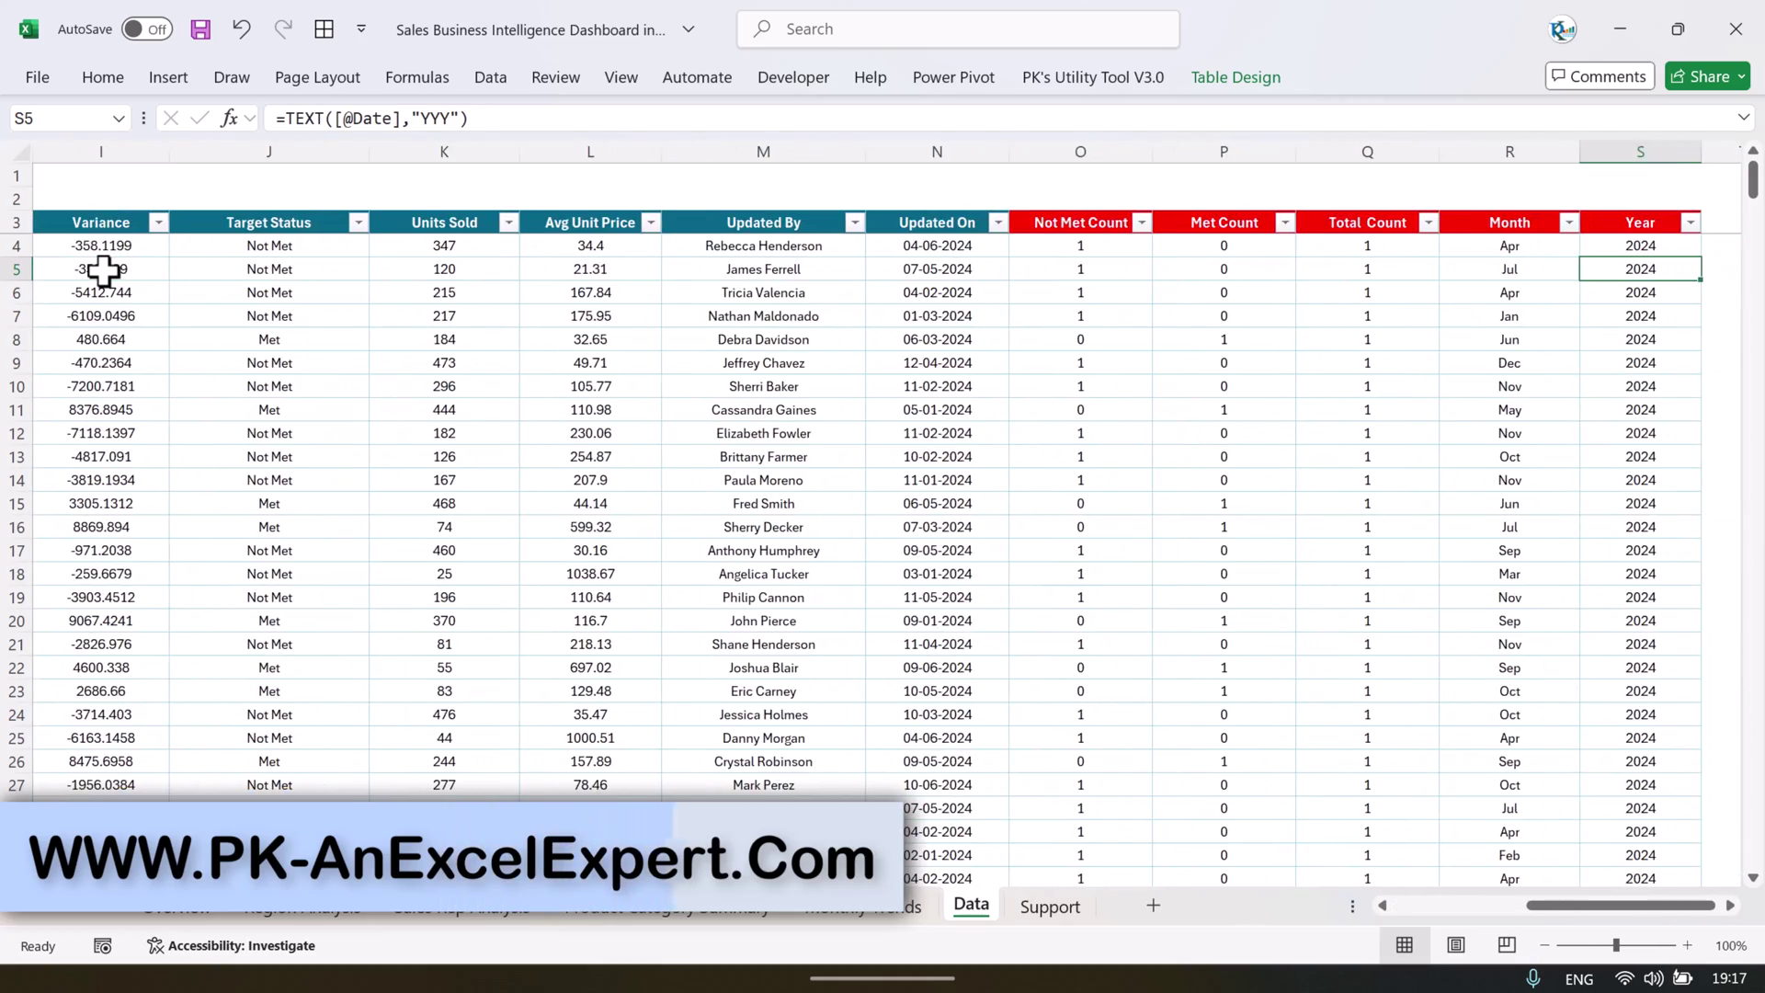
key("ctrl+Left")
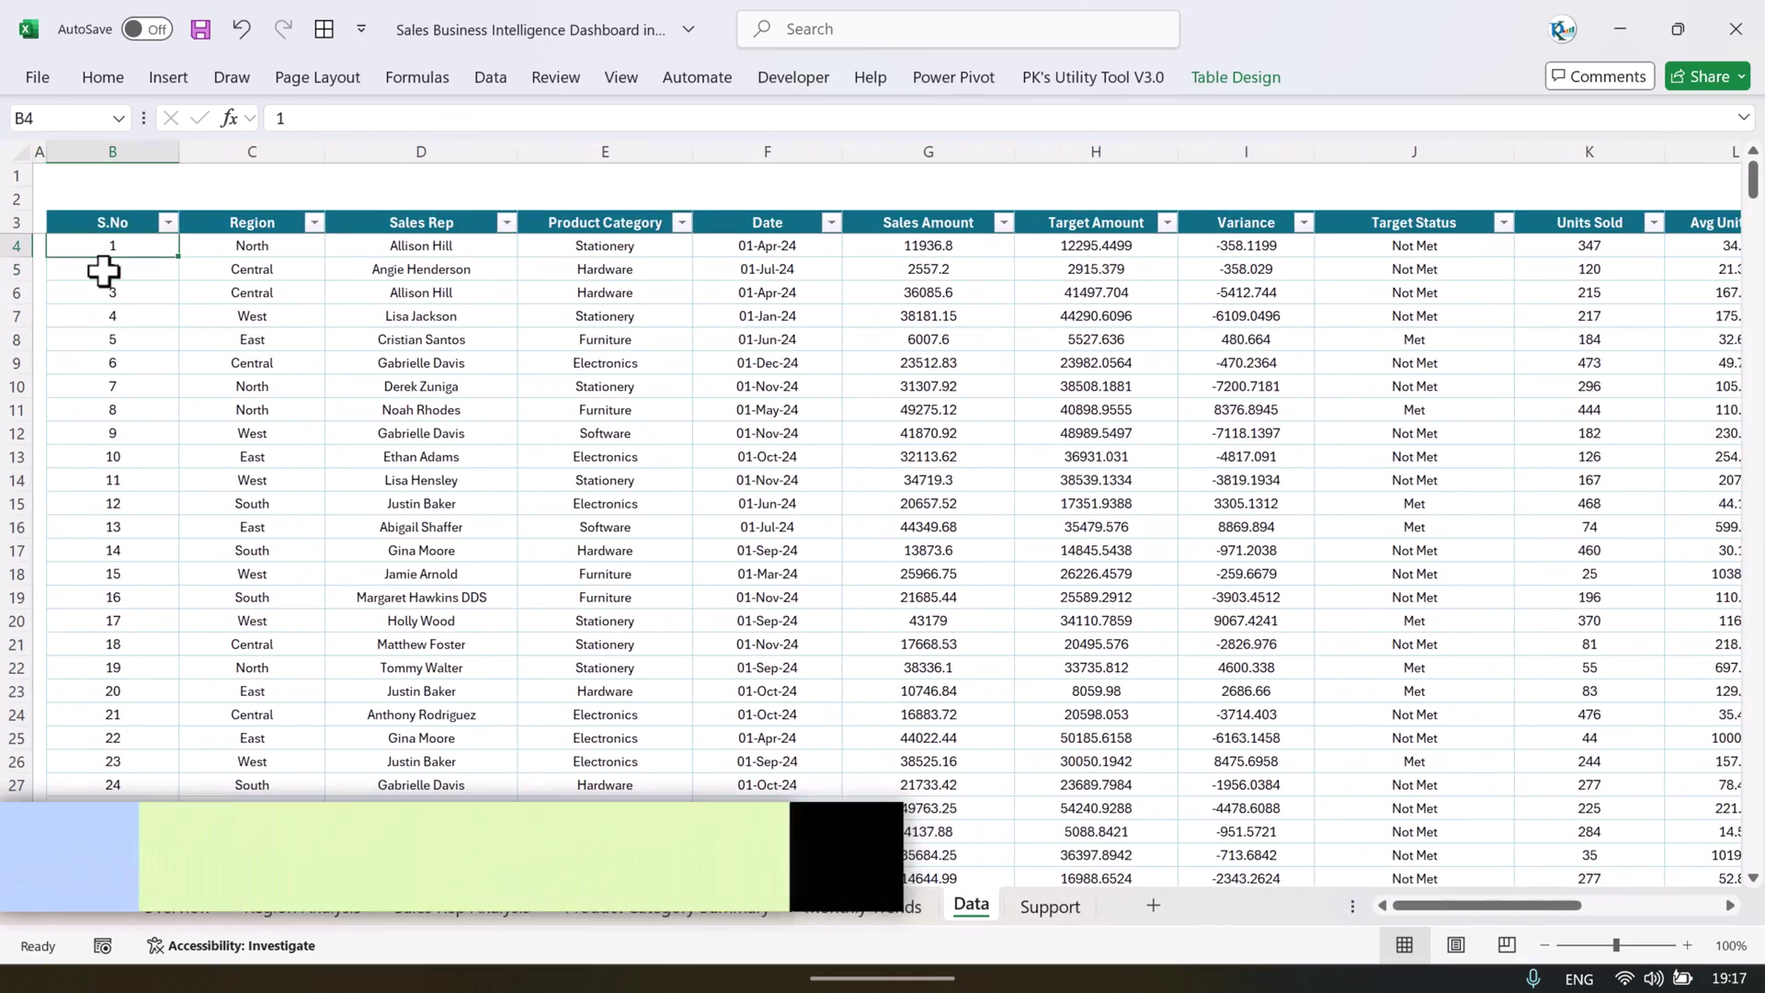
key("shift+Right")
key("ctrl+shift+Right")
key("shift+Left")
key("shift+Left")
key("shift+Left")
key("shift+Left")
key("shift+Left")
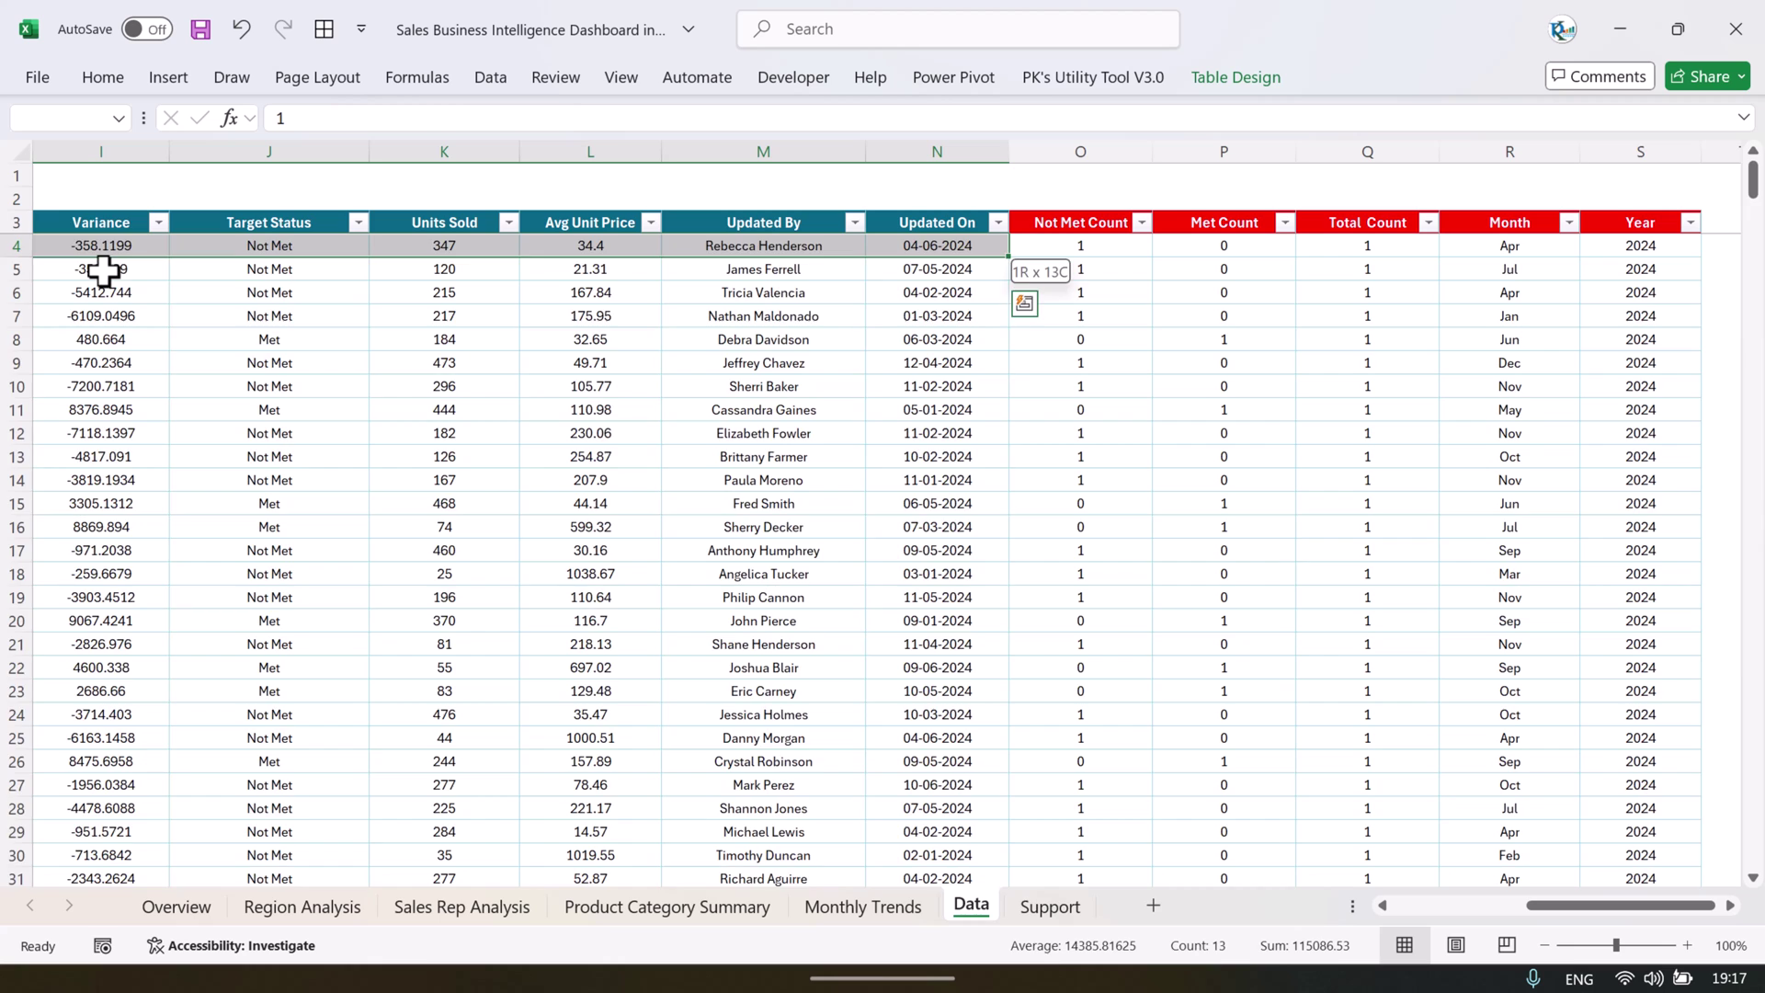
key("ctrl+shift+Down")
key("Delete")
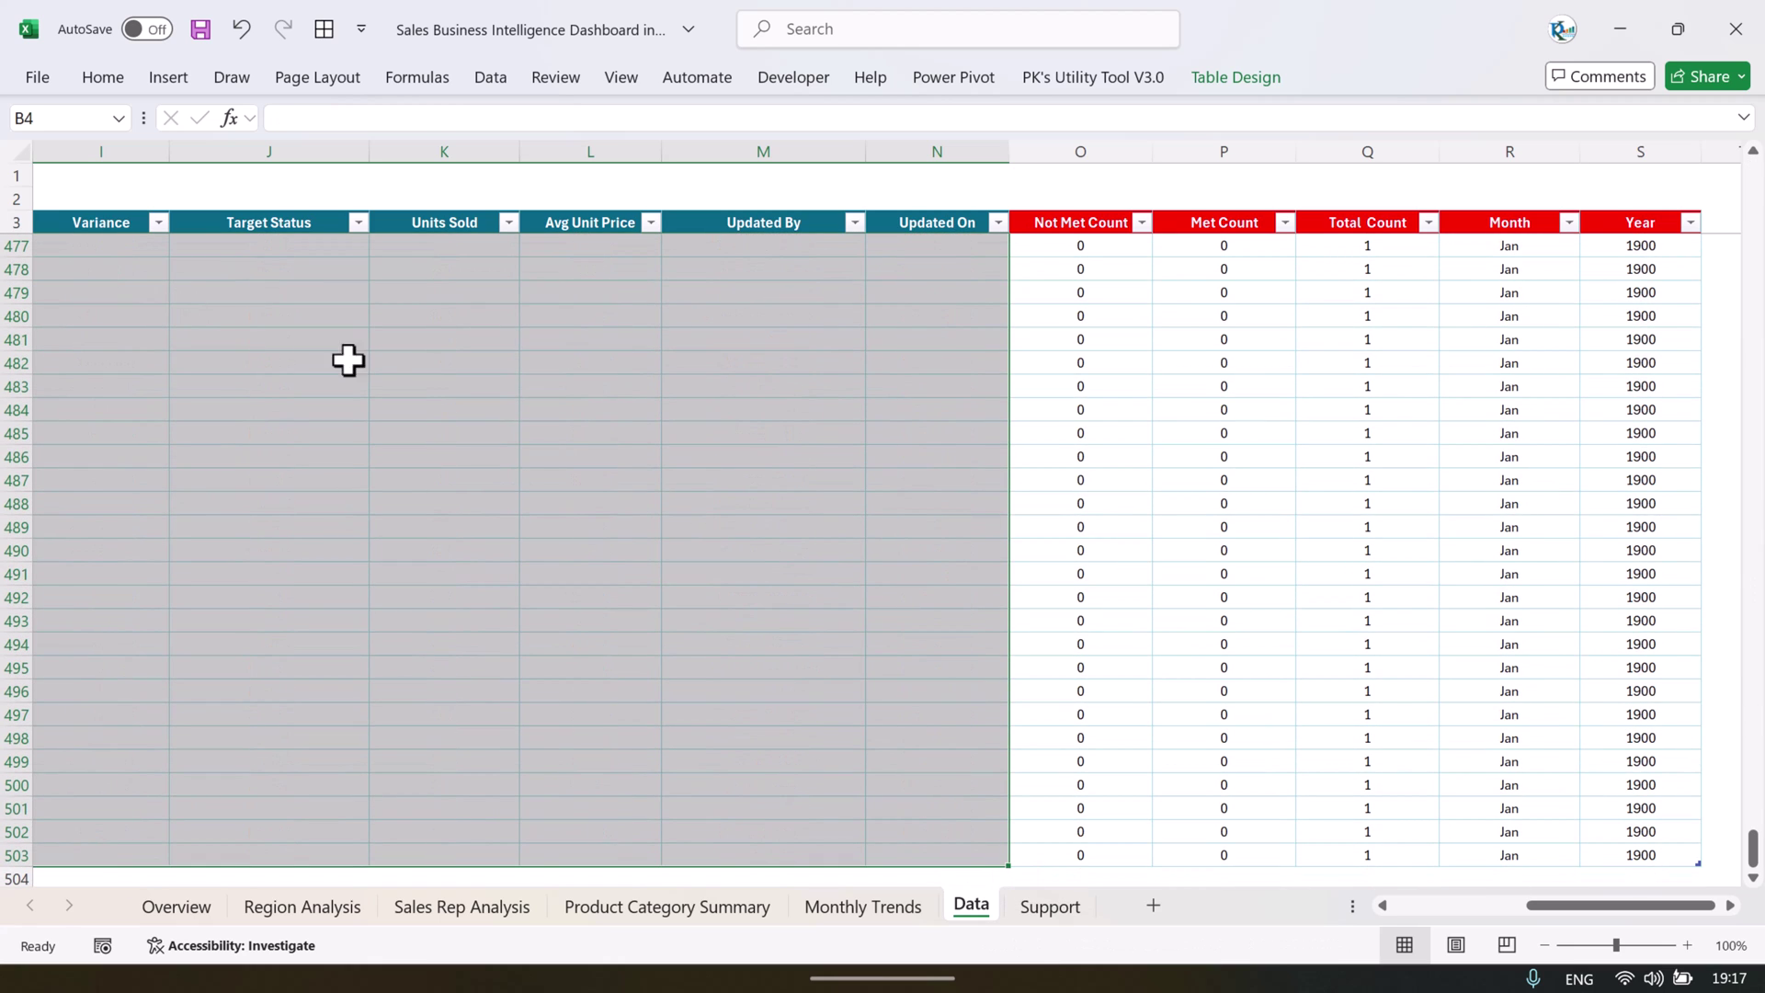
- Check the formula columns after clearing, then undo with Ctrl+Z to restore the table data
left_click(1131, 281)
key("ctrl+Up")
key("Down")
key("Left")
key("Home")
key("Right")
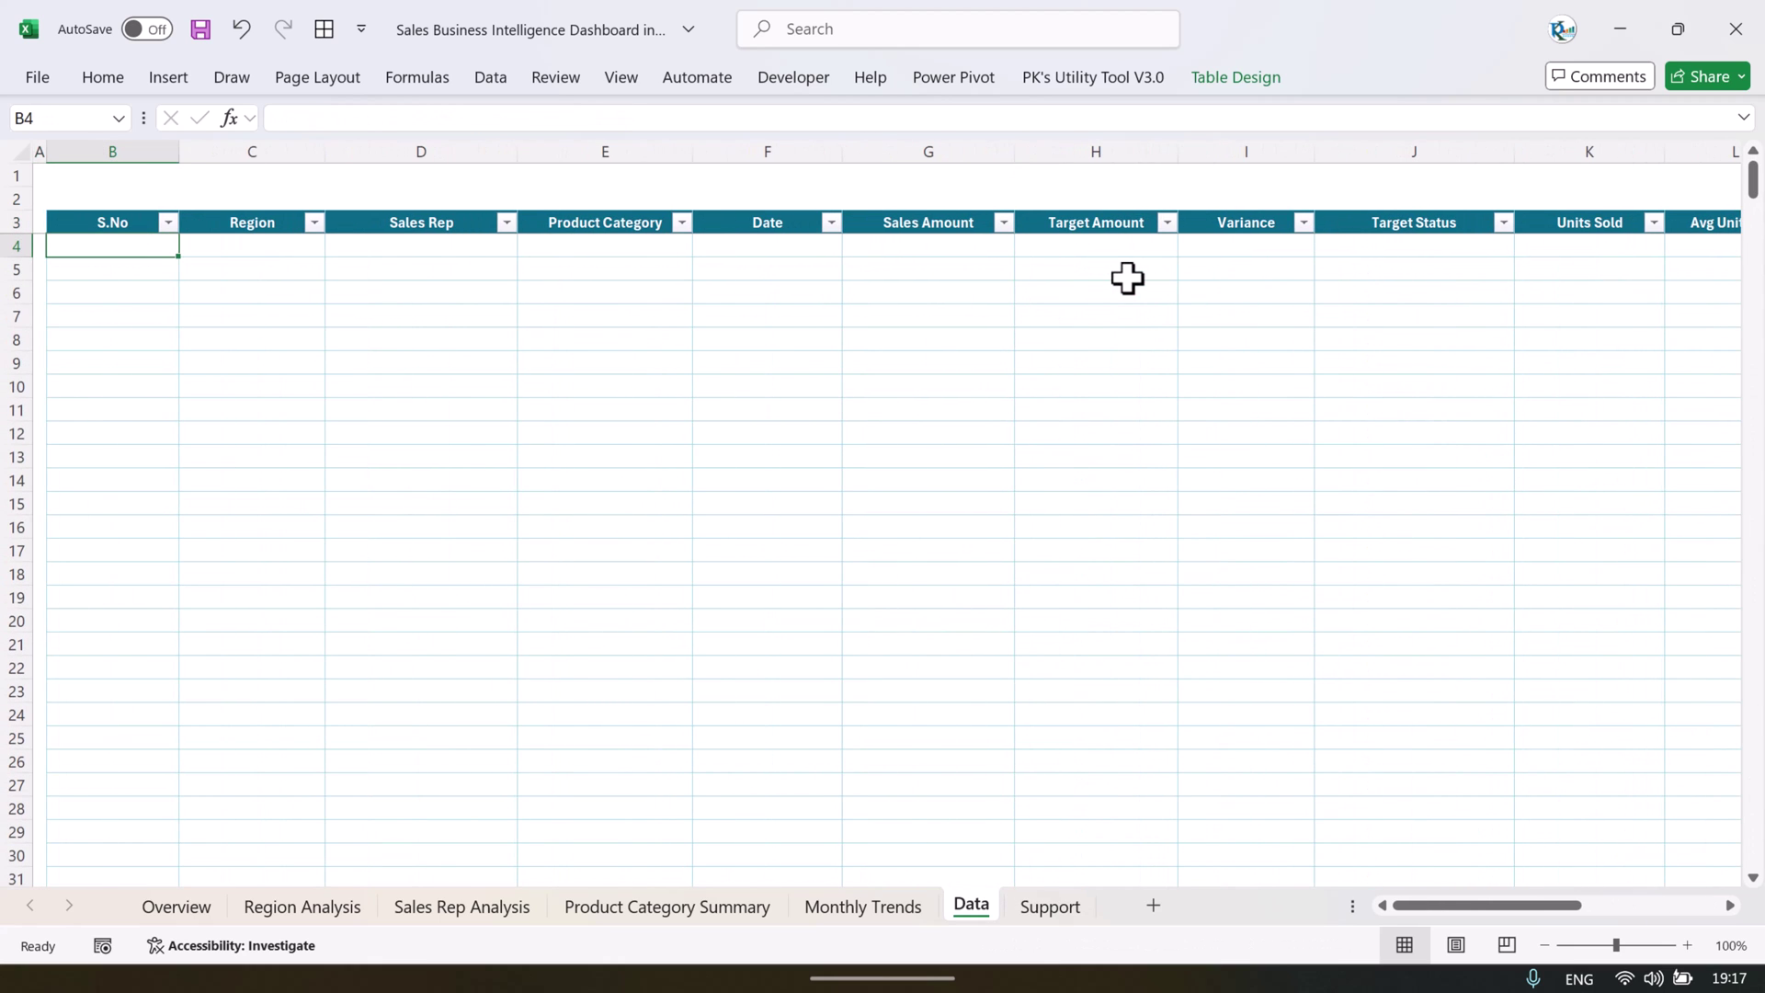
key("ctrl+z")
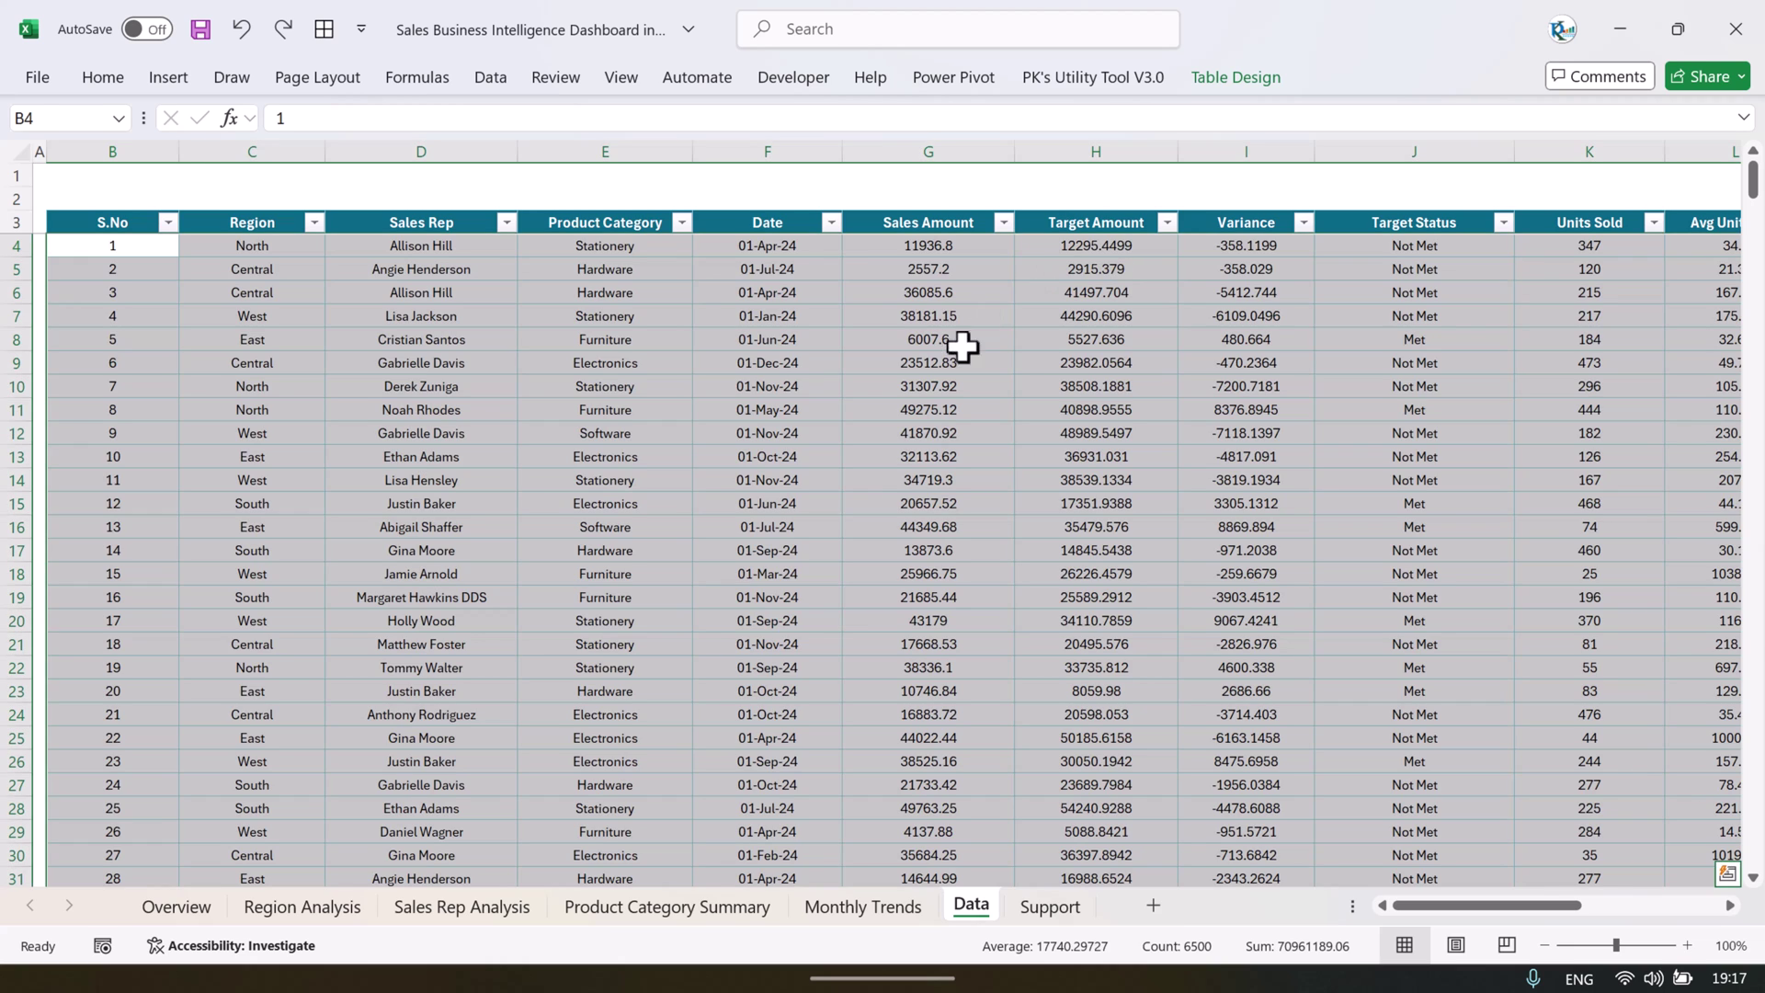
- Select a date cell and check the Refresh All options on the Data tab
left_click(763, 341)
left_click(762, 289)
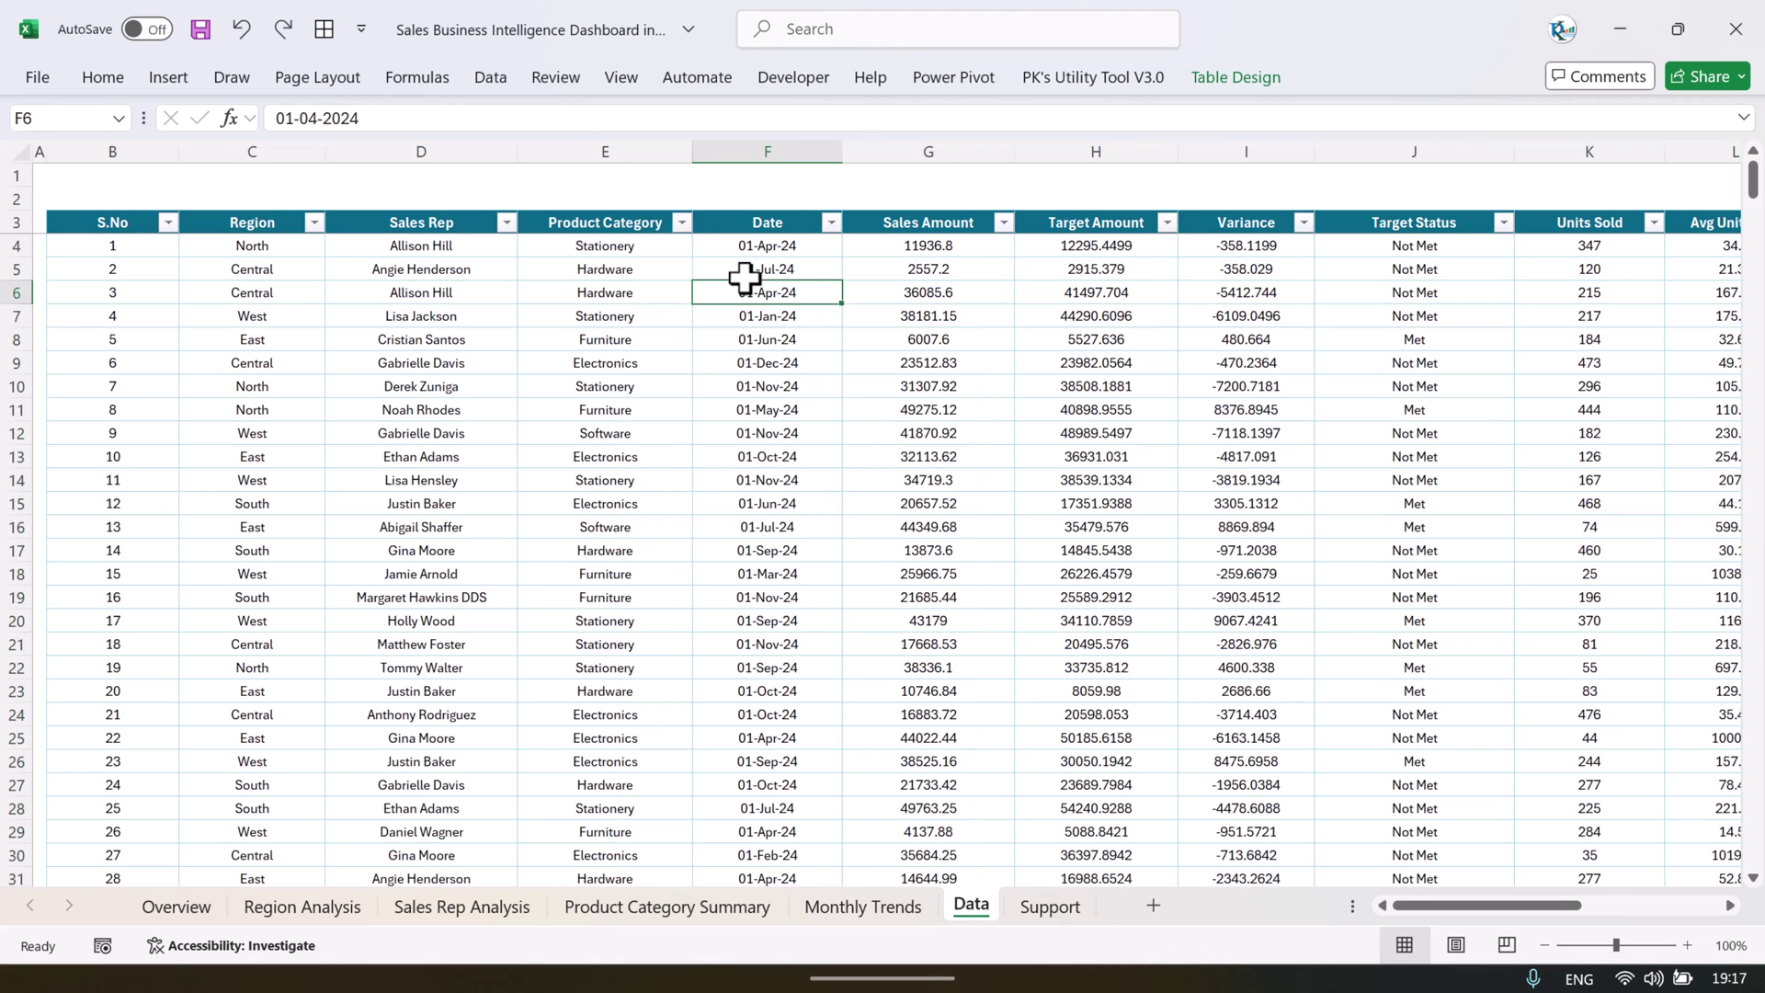
left_click(498, 80)
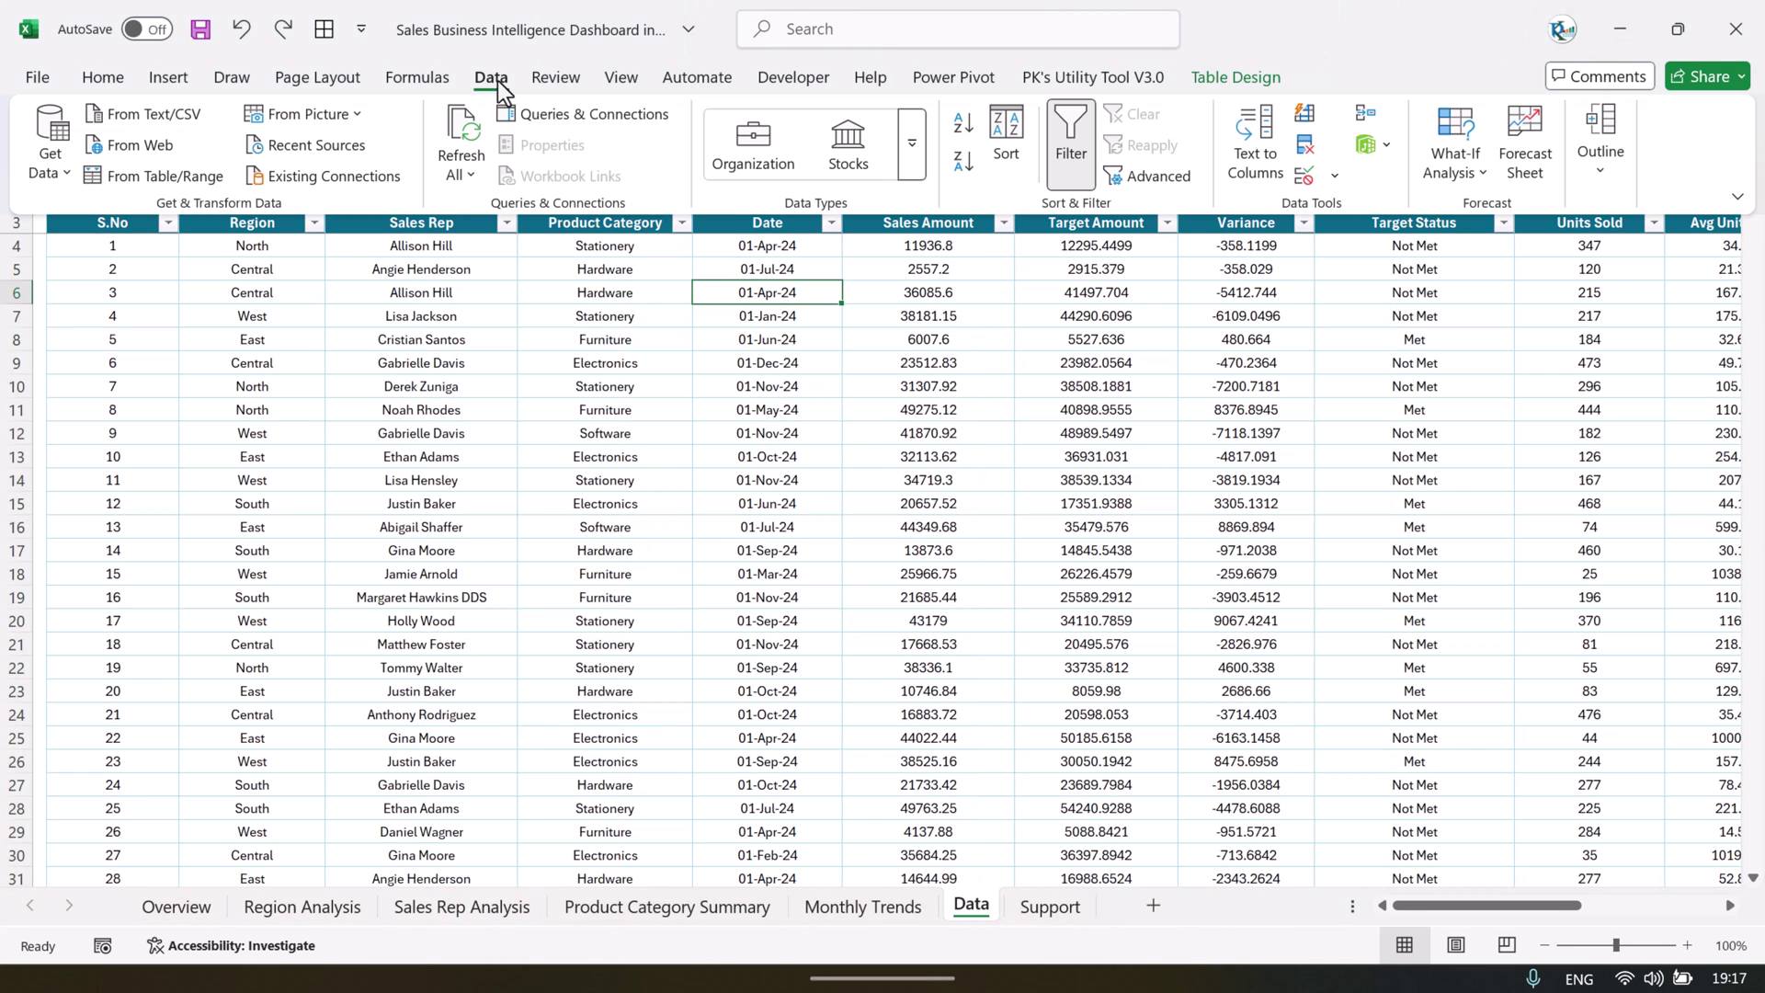
left_click(469, 171)
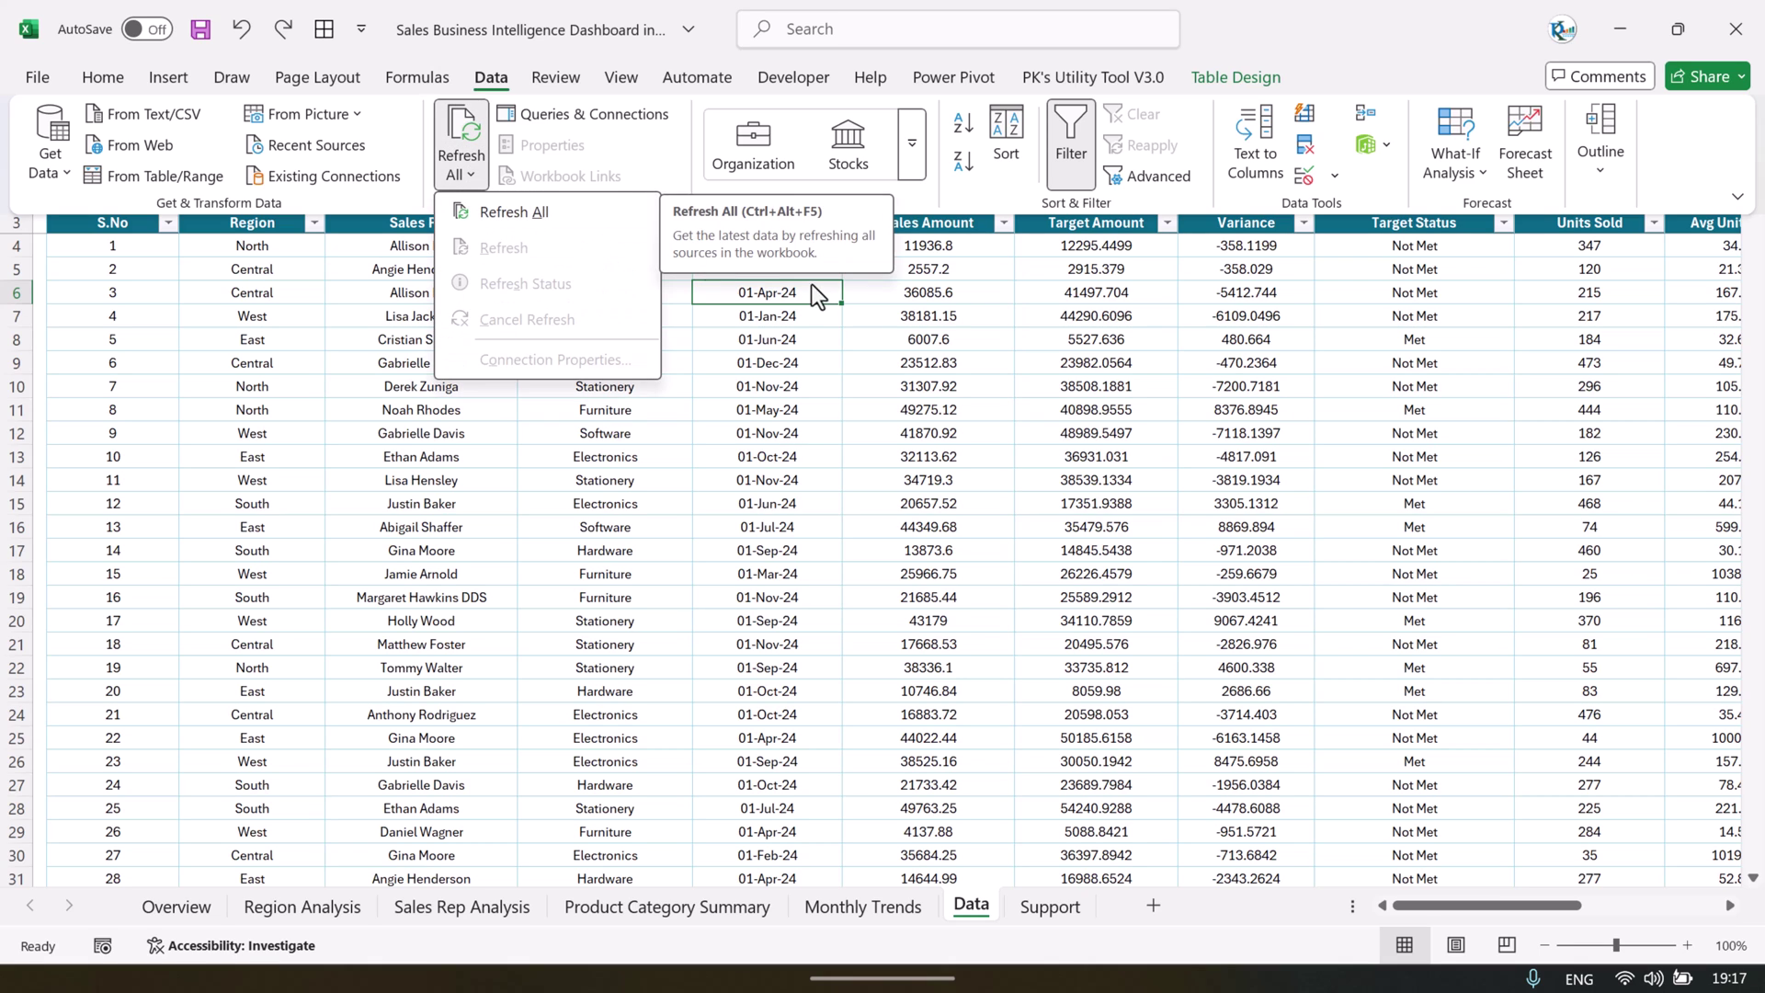
left_click(526, 212)
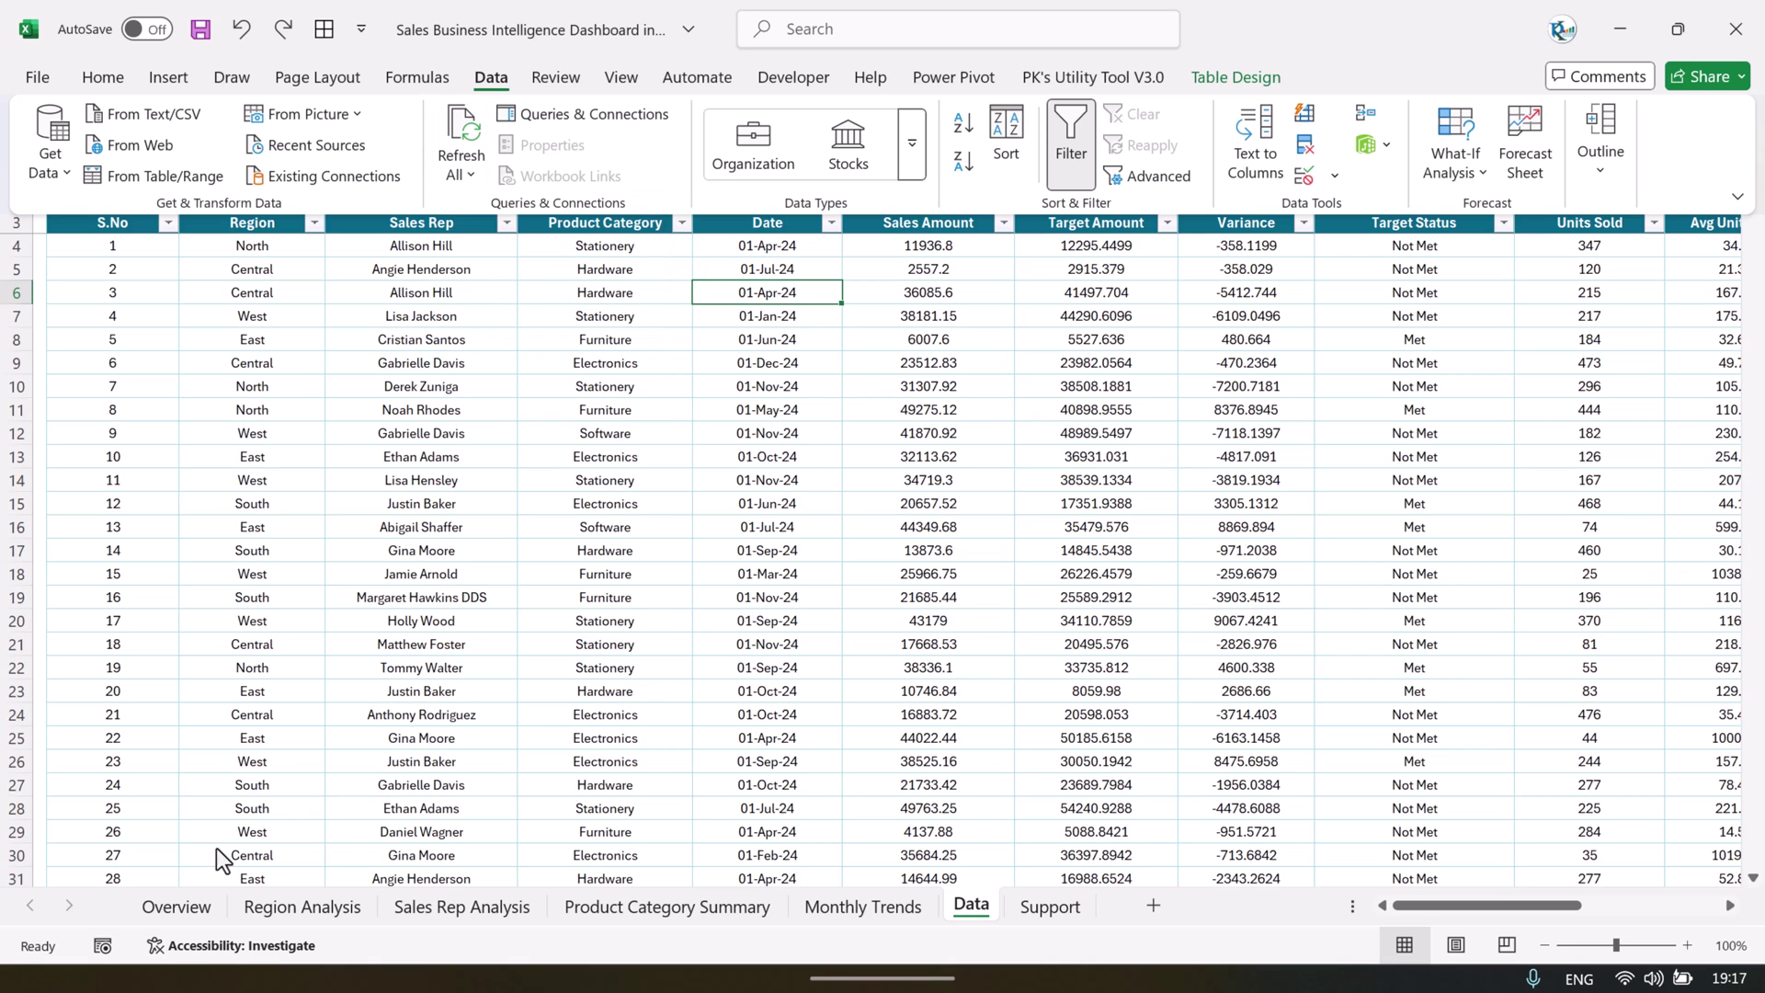
- View the Overview, Region Analysis, Sales Rep Analysis and Monthly Trends sheets, then open Support
left_click(178, 910)
left_click(322, 912)
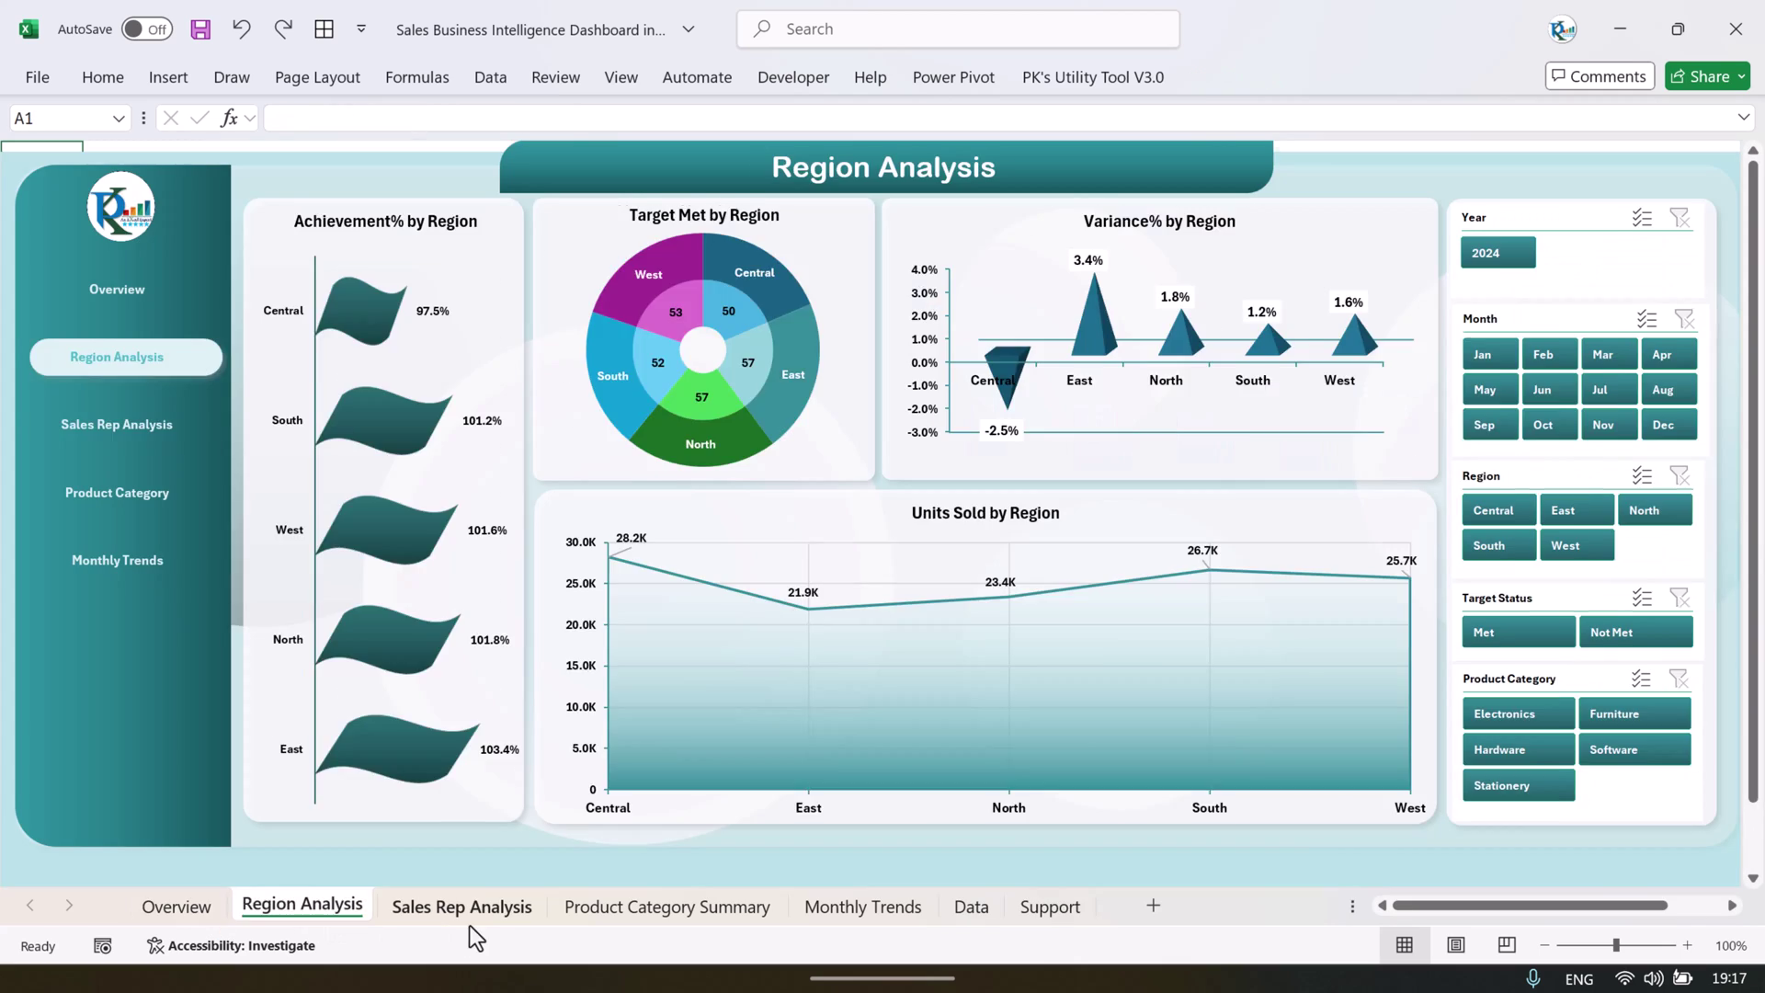
left_click(467, 915)
left_click(864, 907)
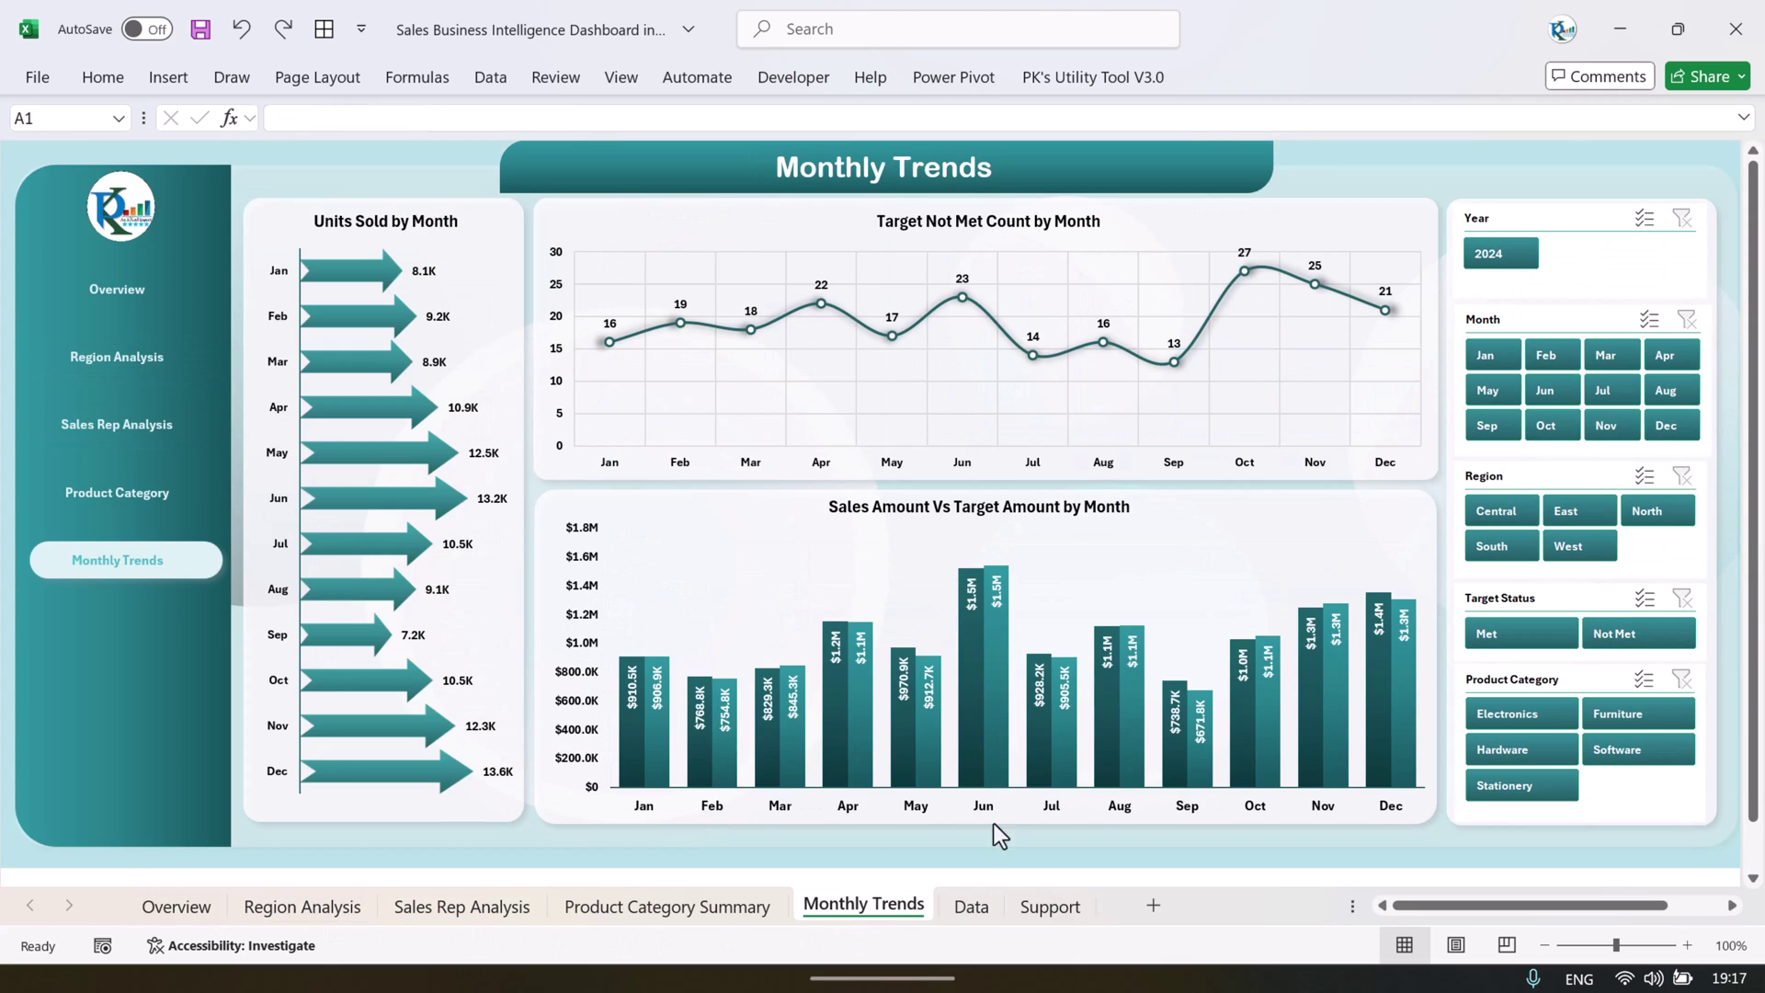
left_click(971, 907)
left_click(977, 531)
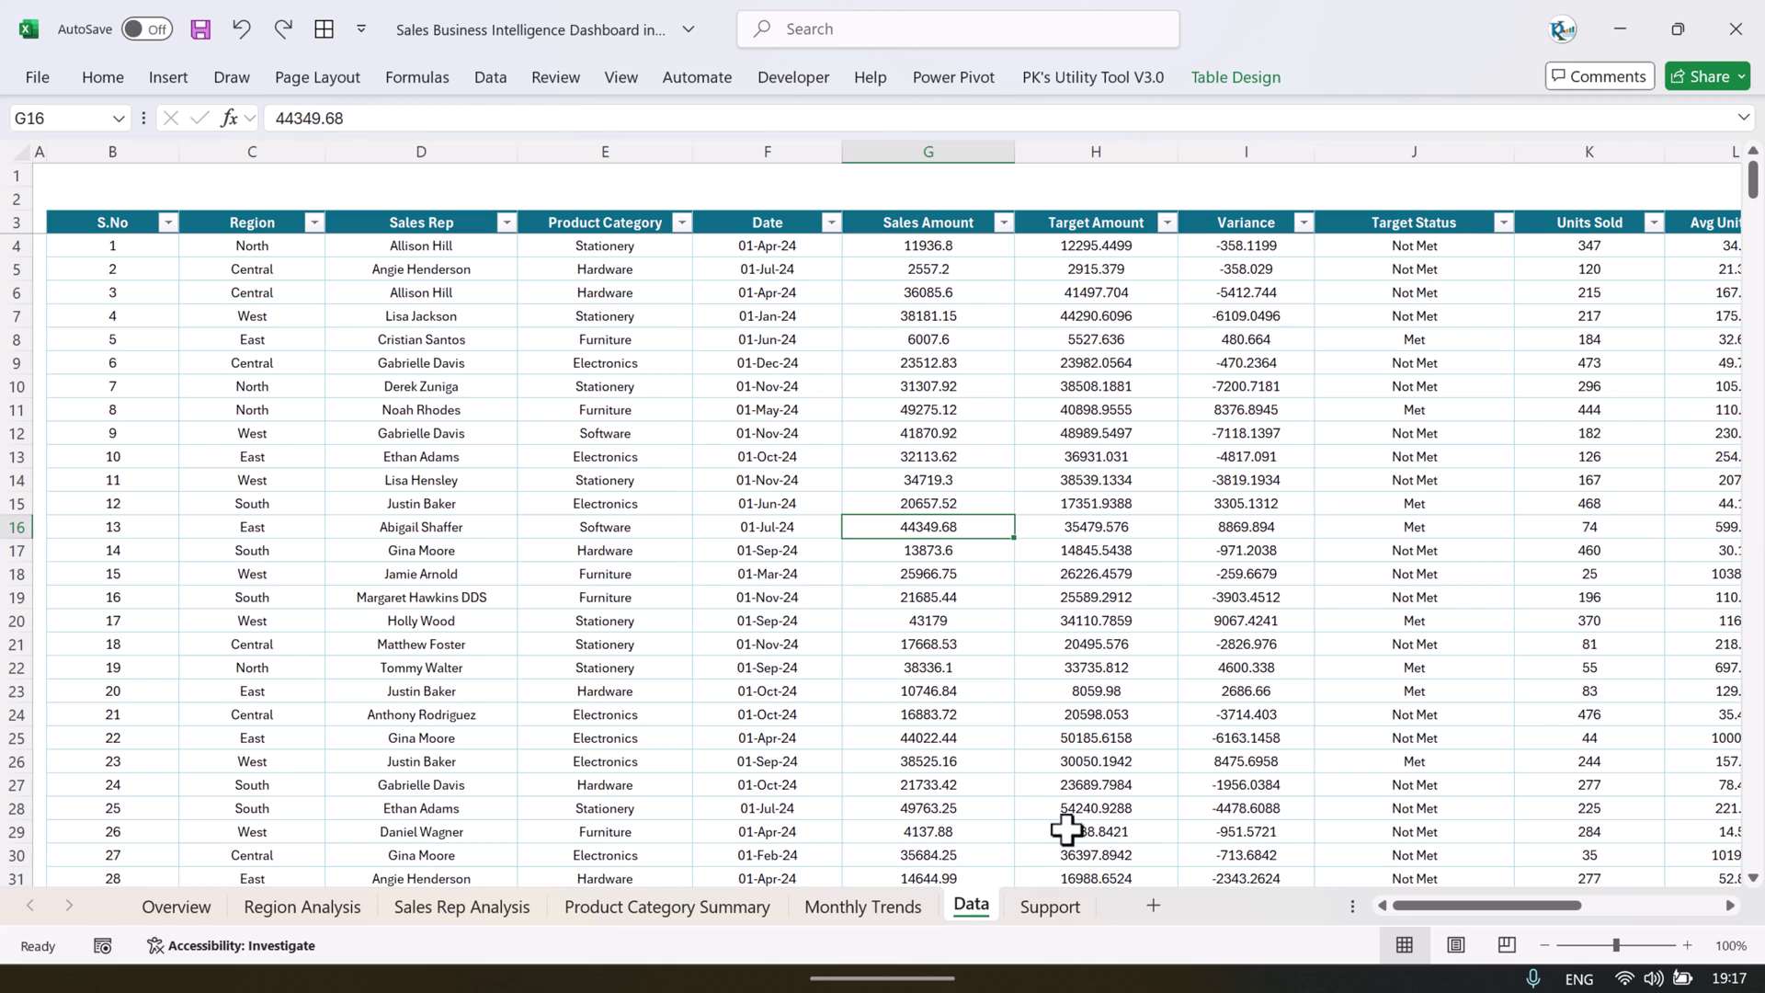
left_click(1052, 910)
left_click_drag(1691, 906, 1331, 908)
left_click(631, 477)
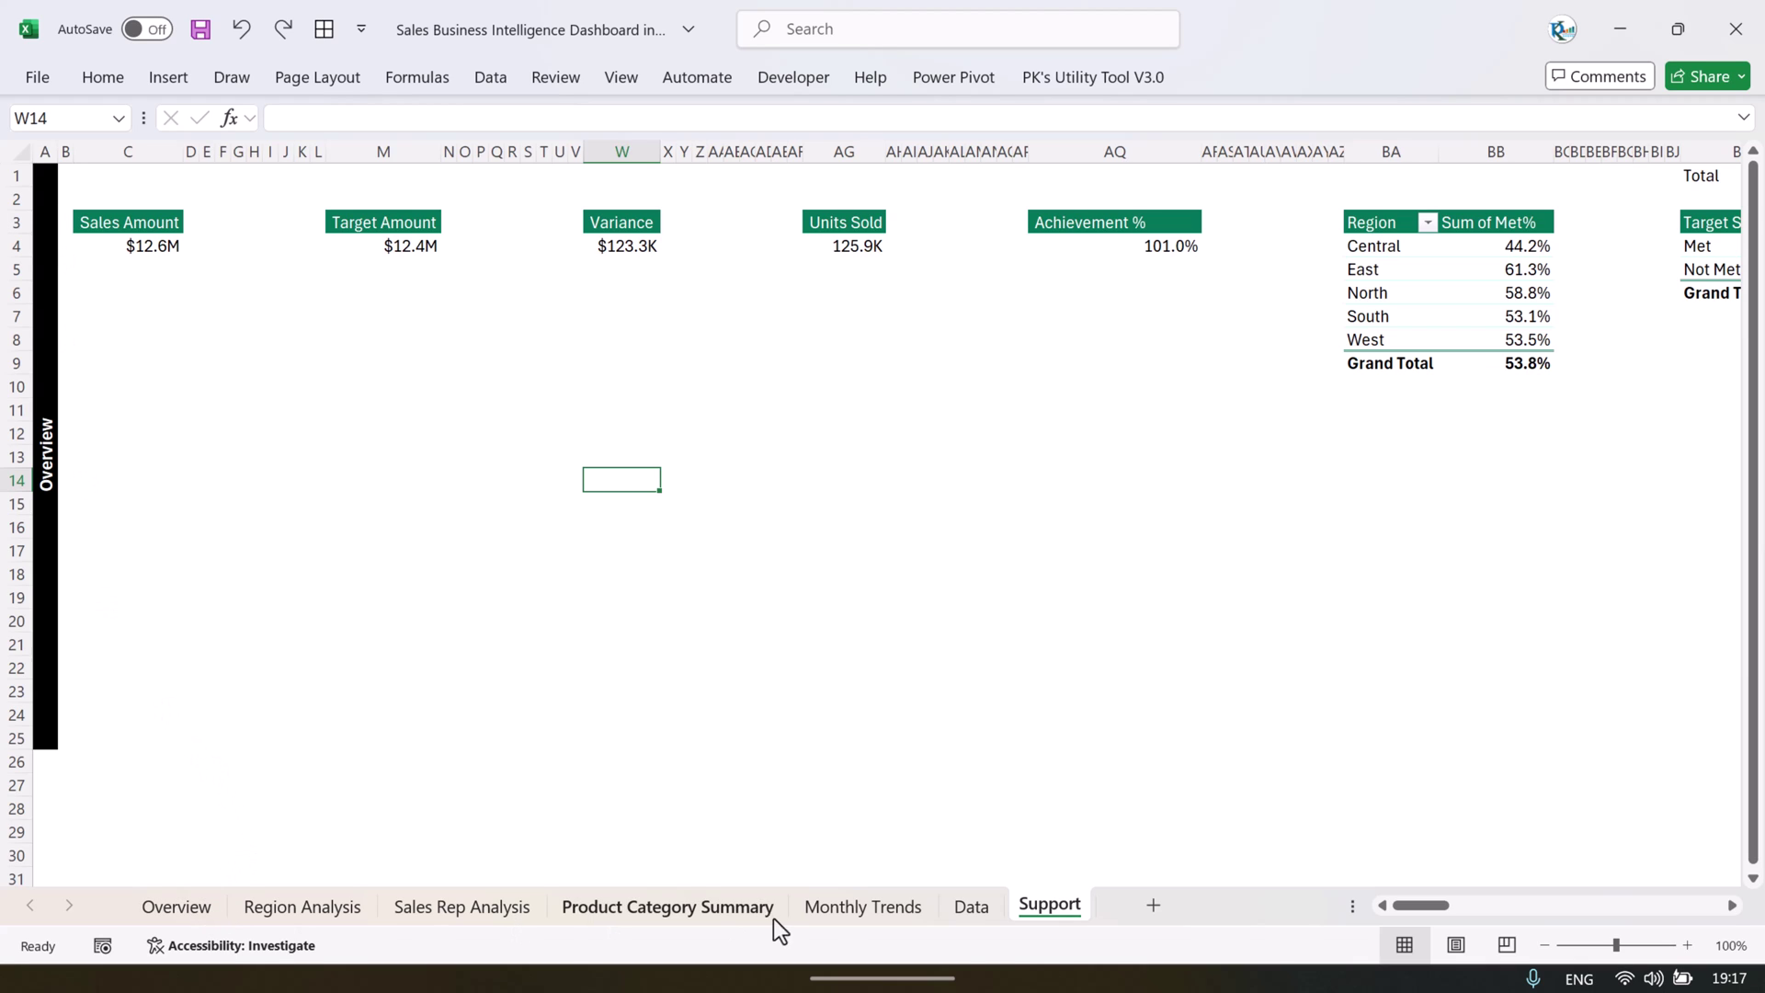
left_click(44, 366)
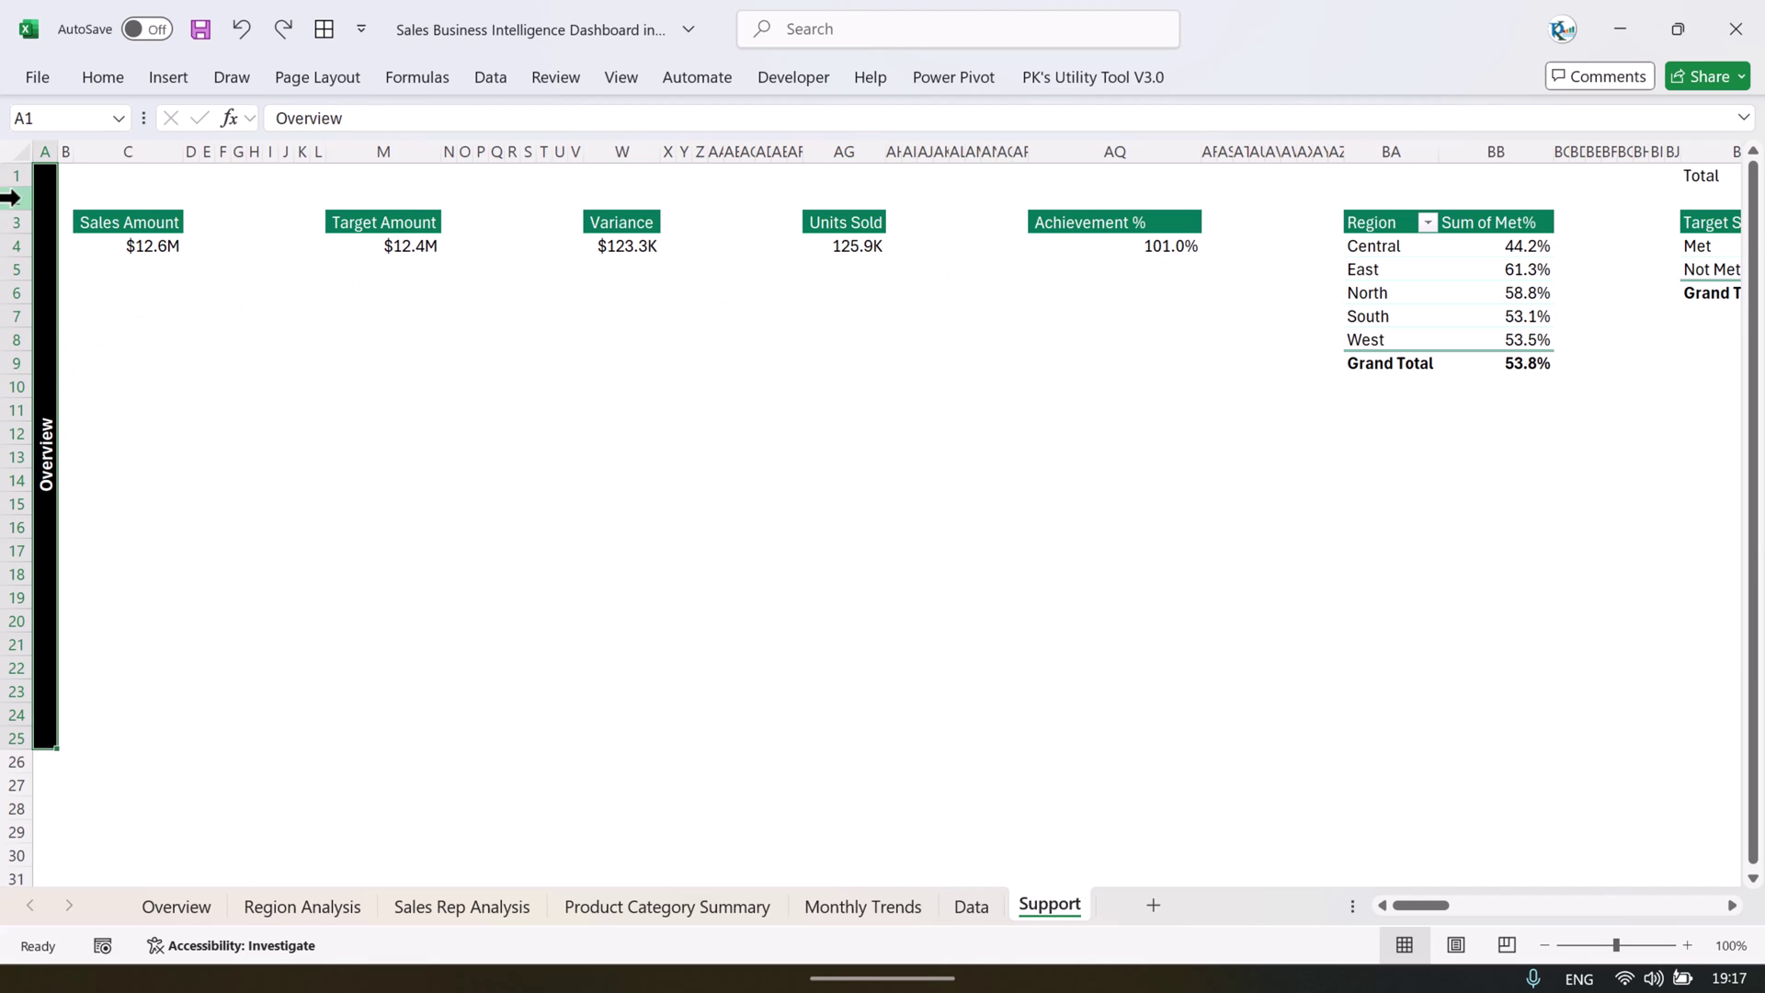
left_click_drag(117, 236, 1329, 267)
left_click(779, 340)
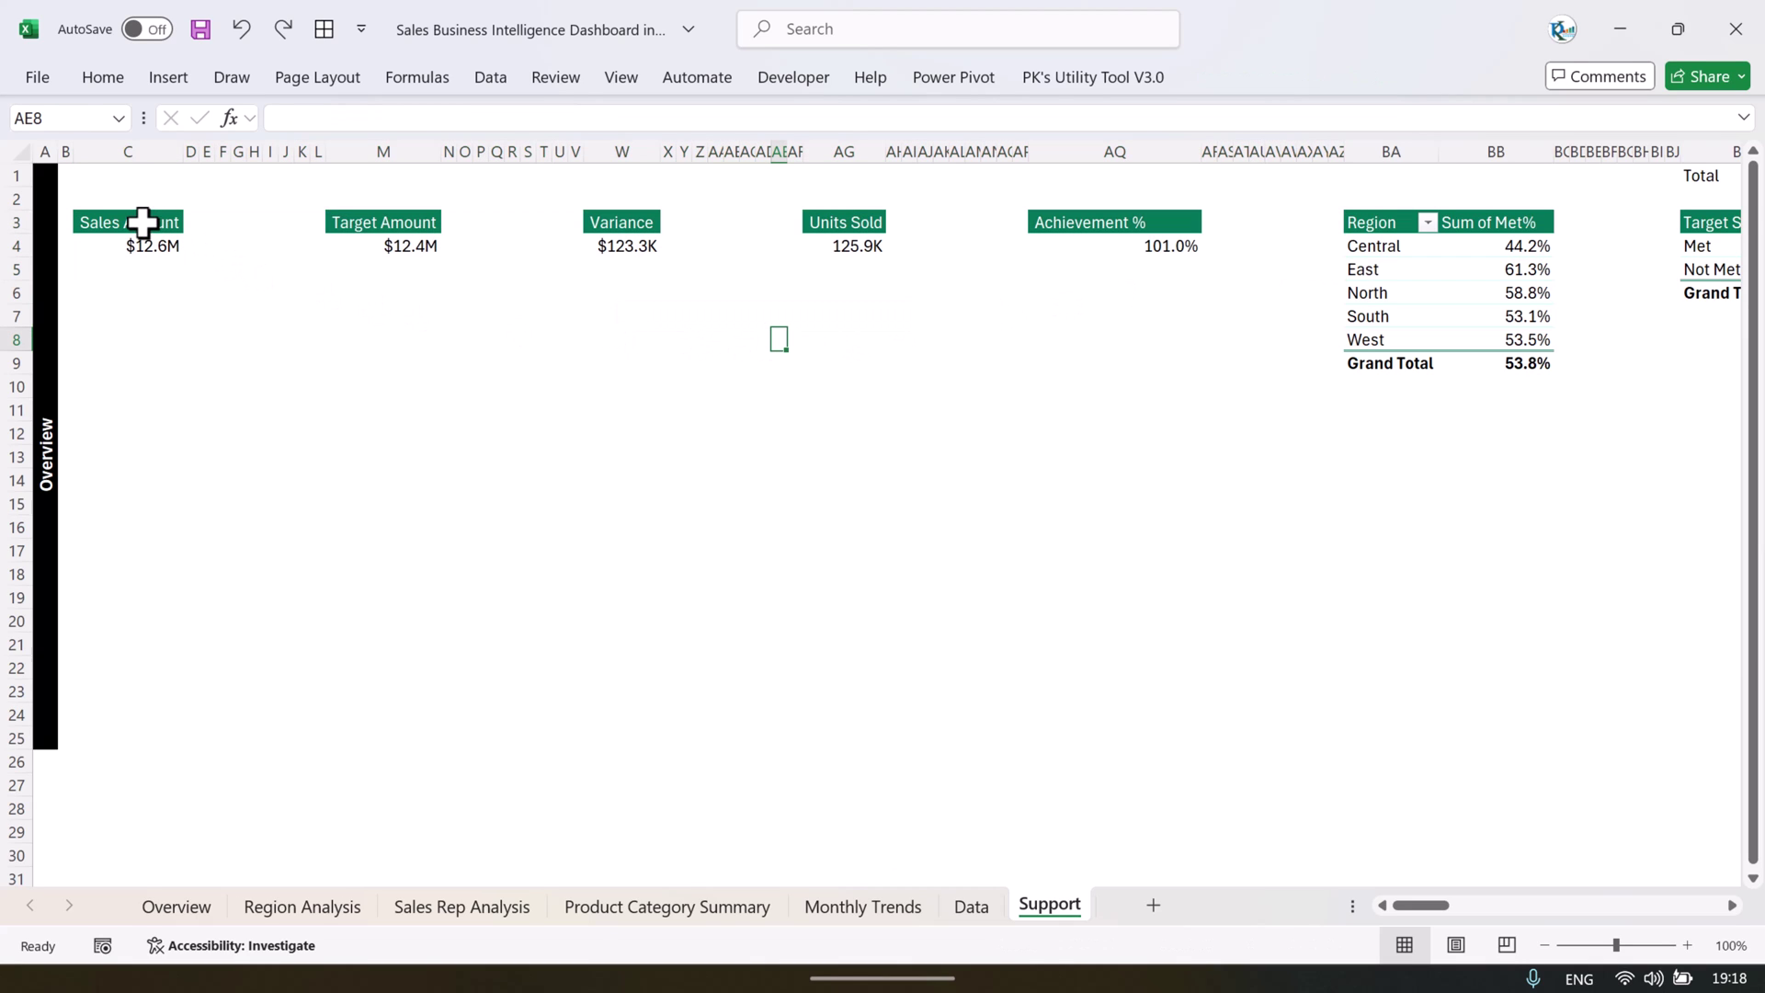
left_click_drag(138, 221, 138, 241)
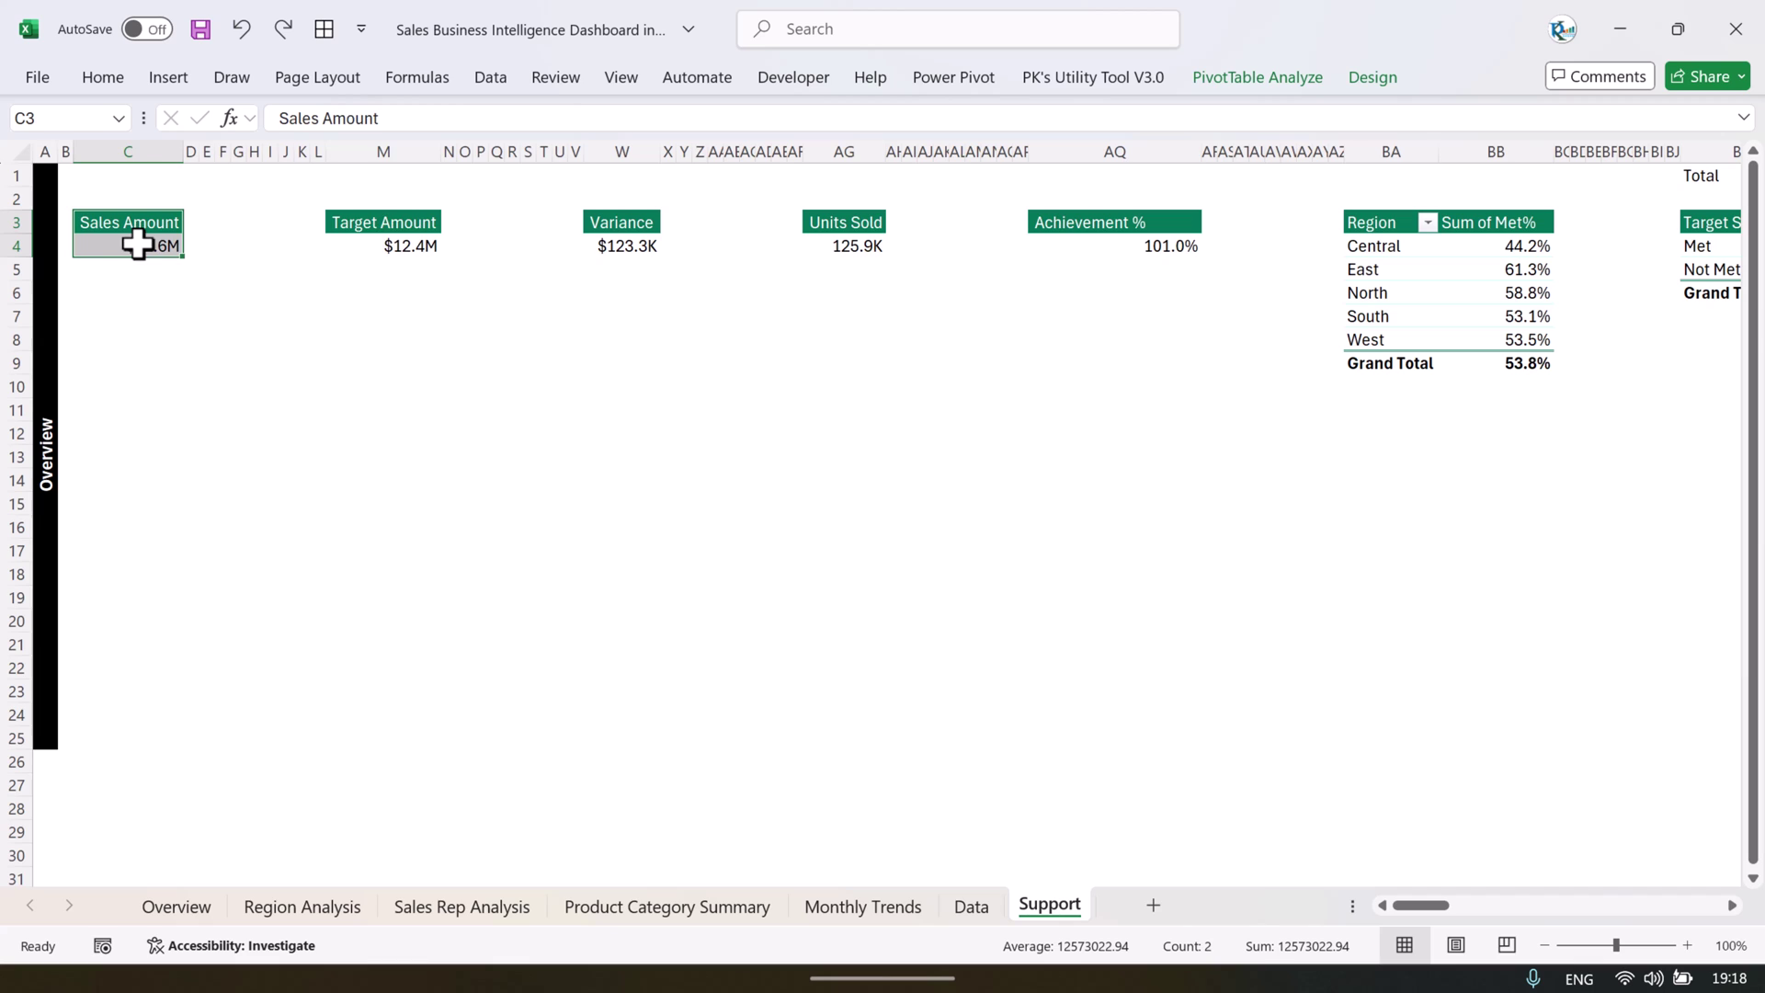
left_click_drag(416, 237, 401, 271)
left_click_drag(593, 230, 602, 271)
left_click_drag(862, 219, 855, 252)
left_click(610, 242)
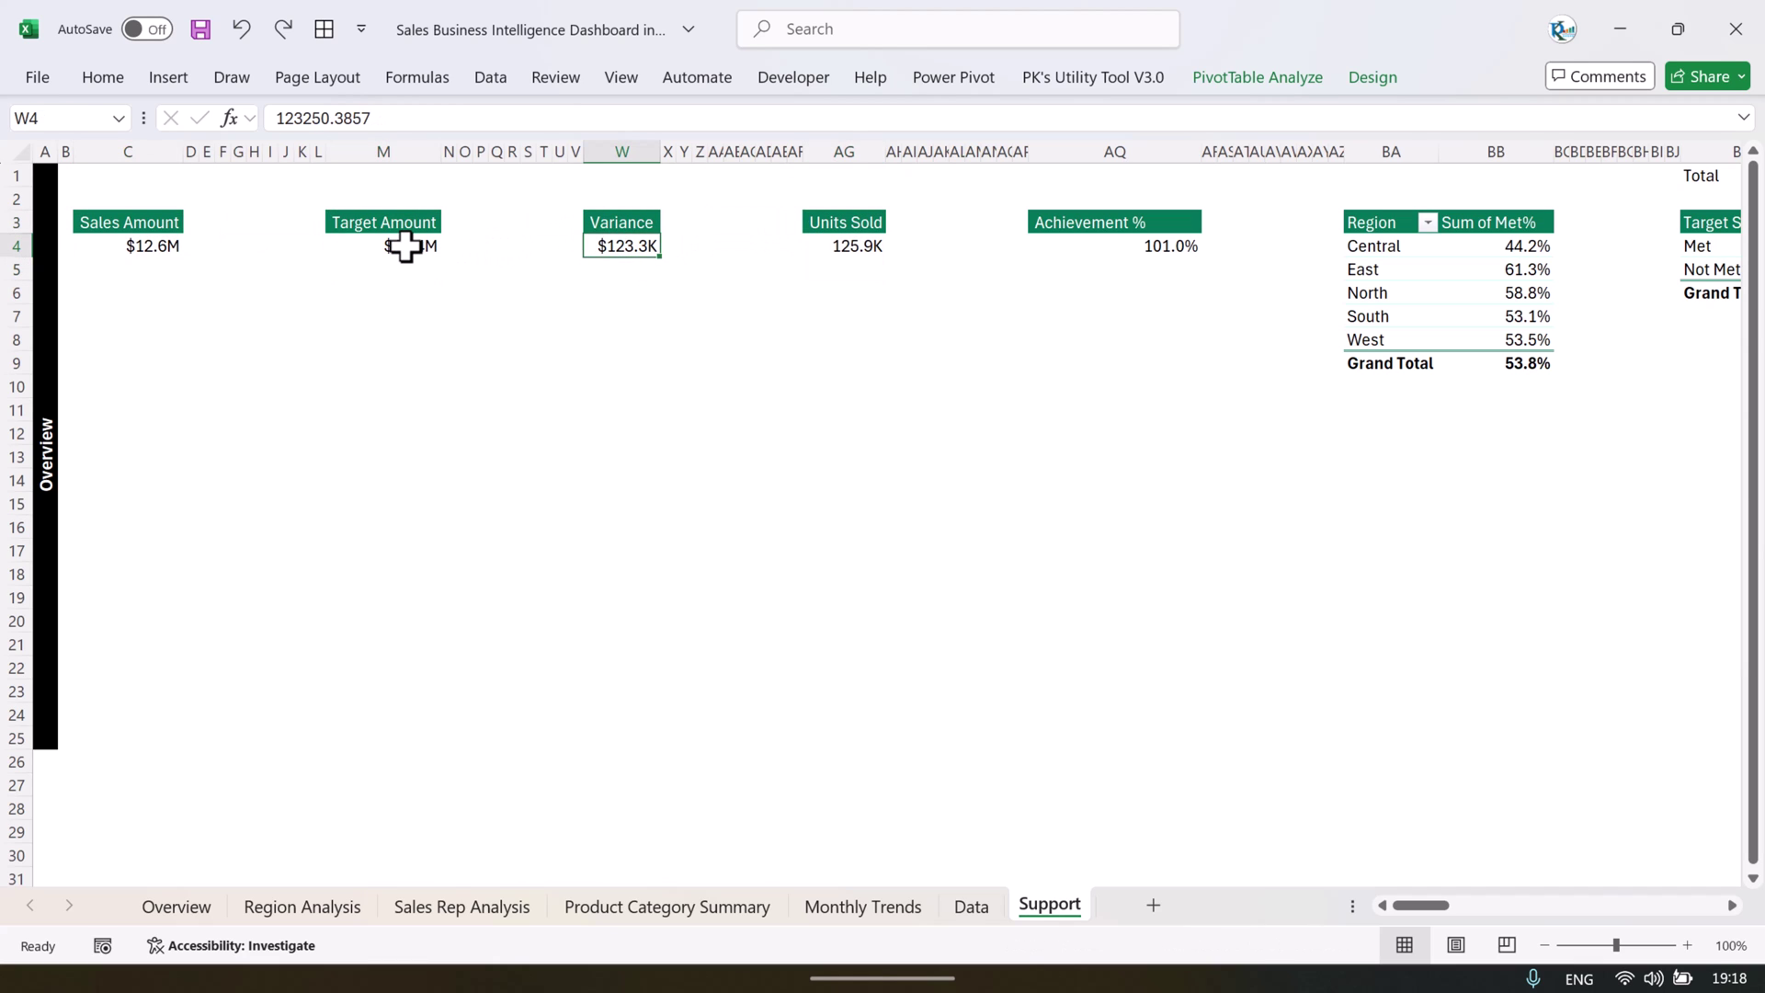
left_click(405, 246)
right_click(405, 246)
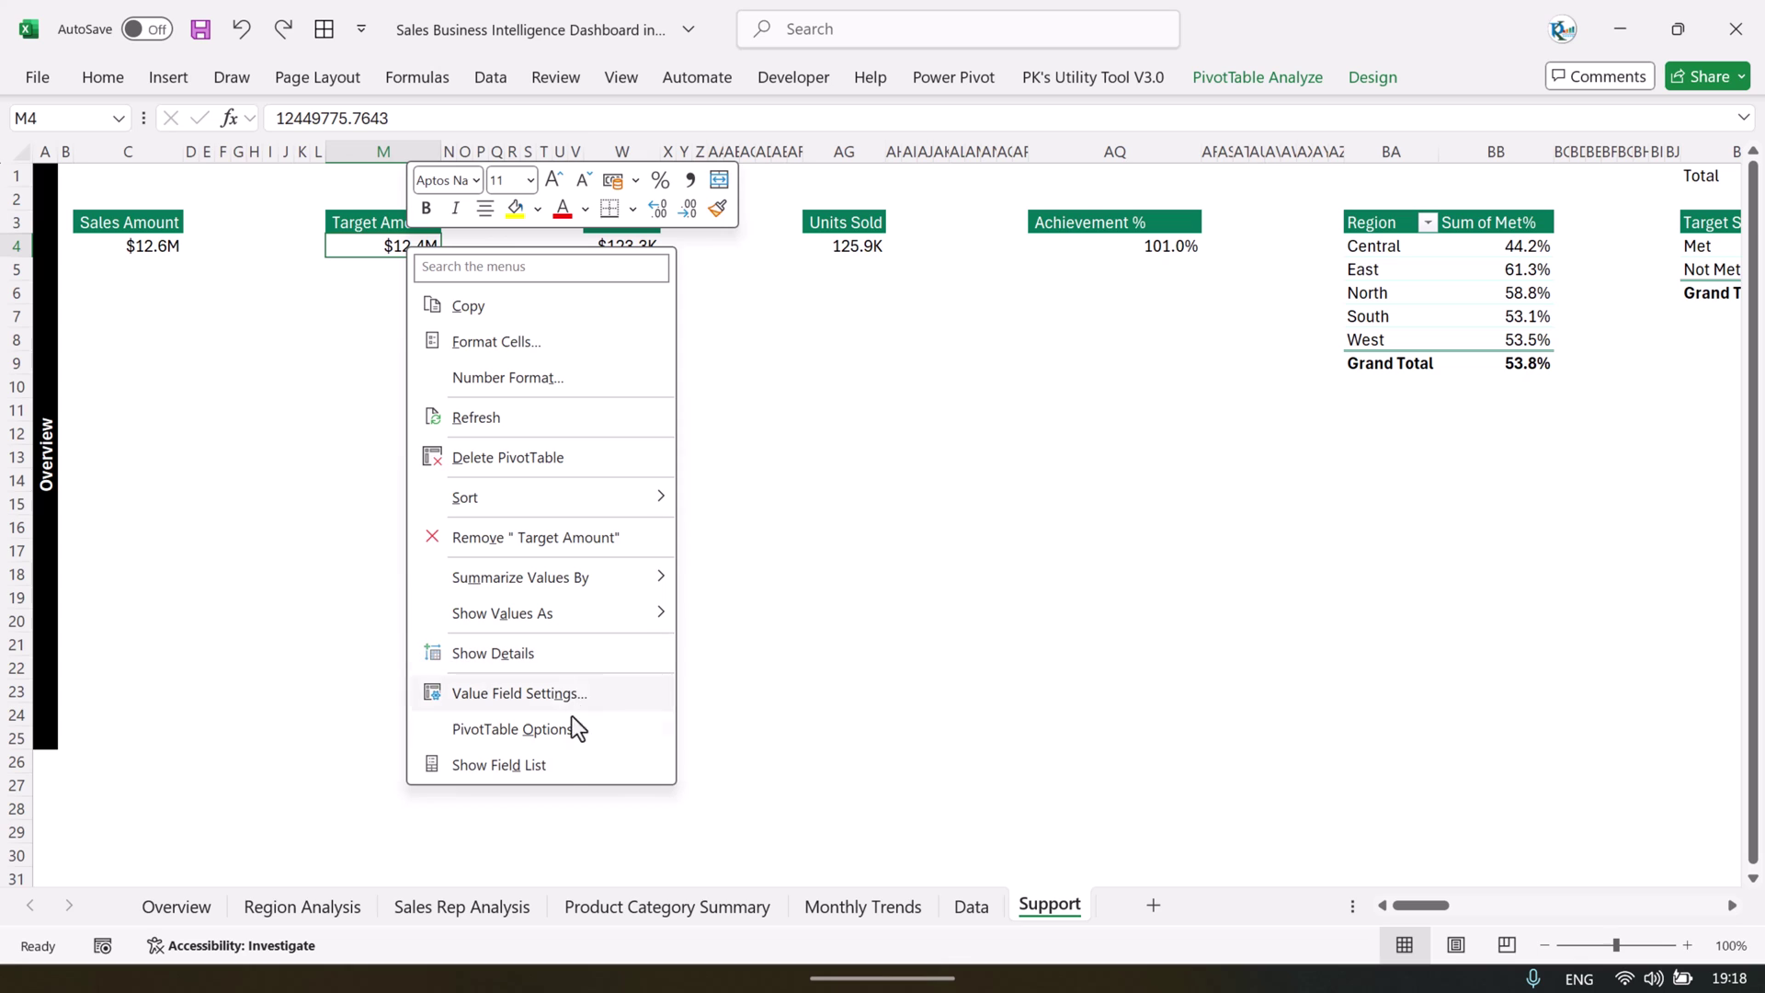
left_click(507, 766)
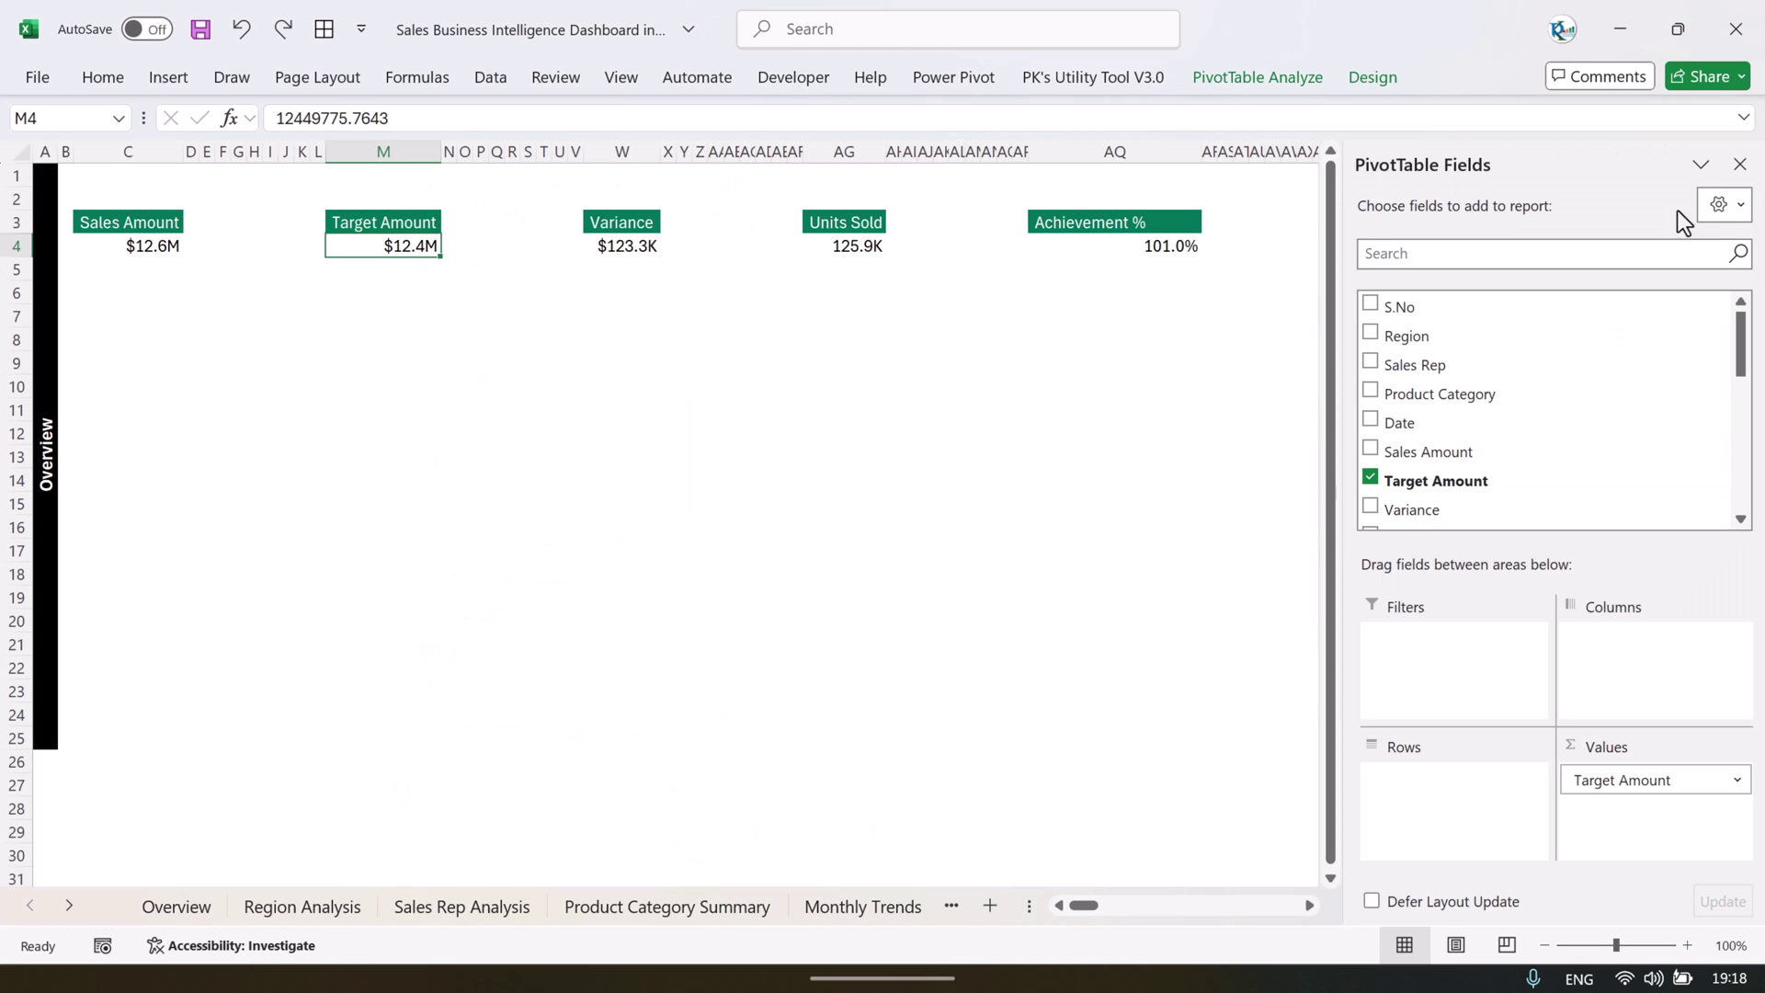
left_click(1740, 163)
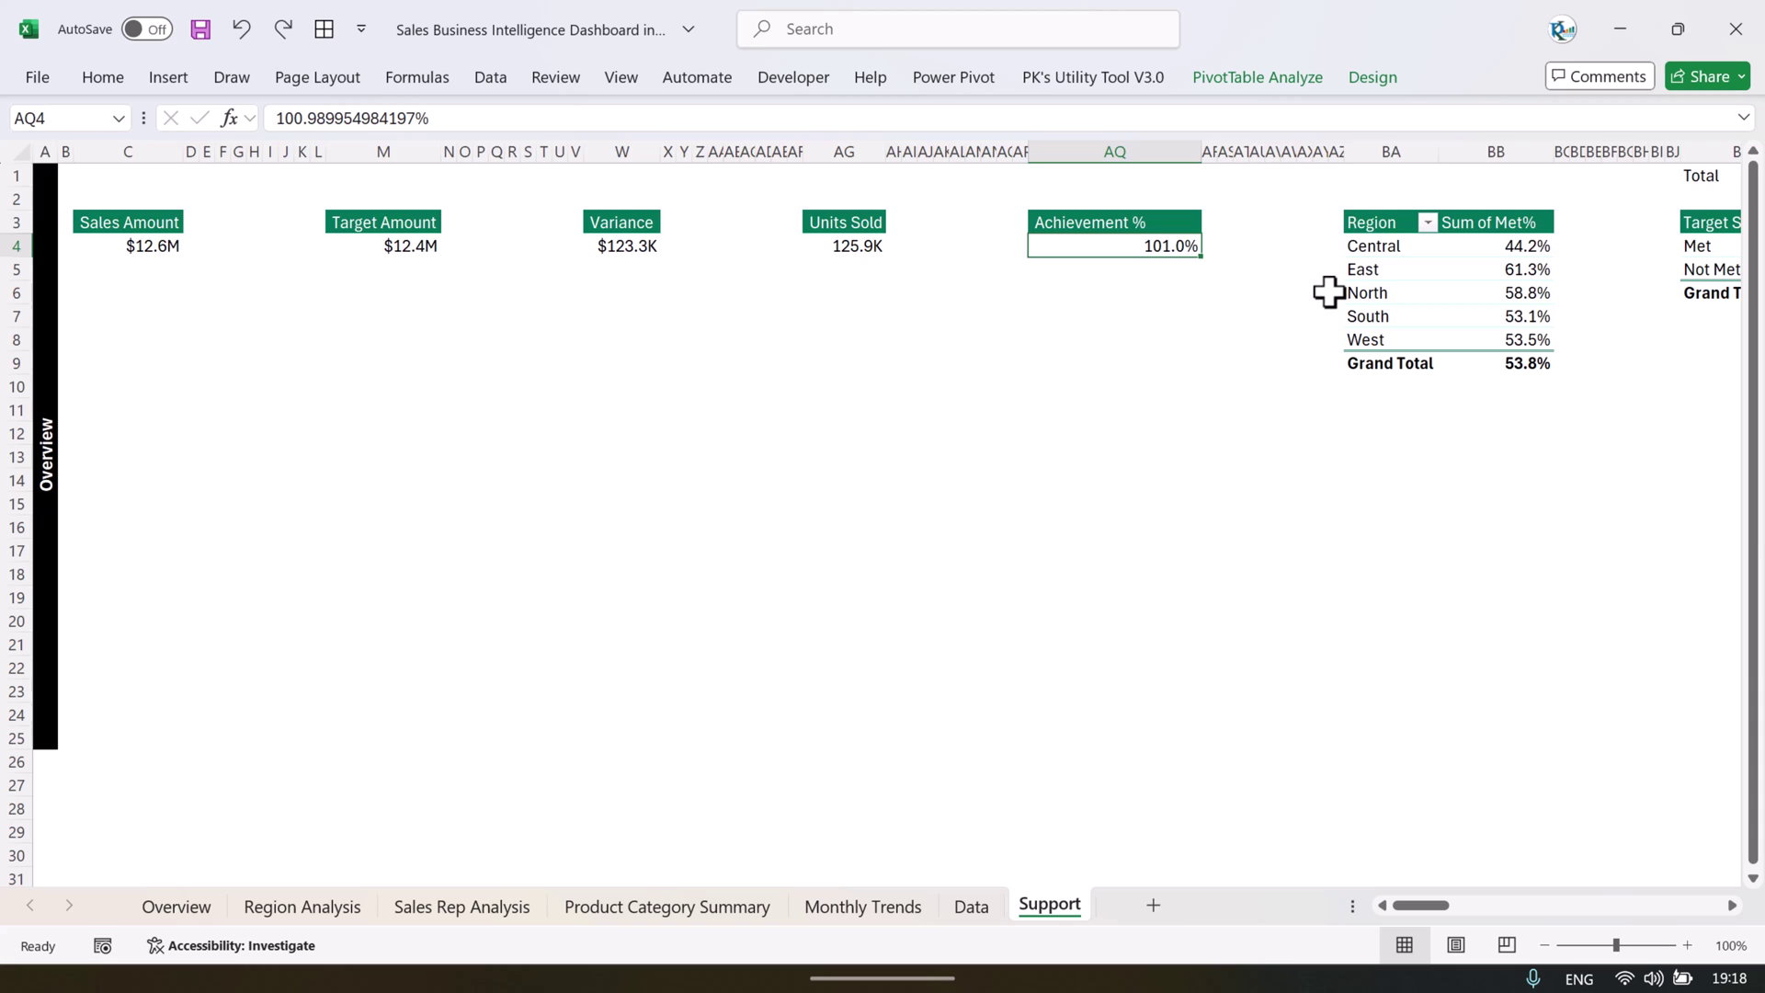
- Scroll across the Support sheet's pivots to the Monthly Trends and Region Analysis sections
scroll(1329, 293, "right", 5)
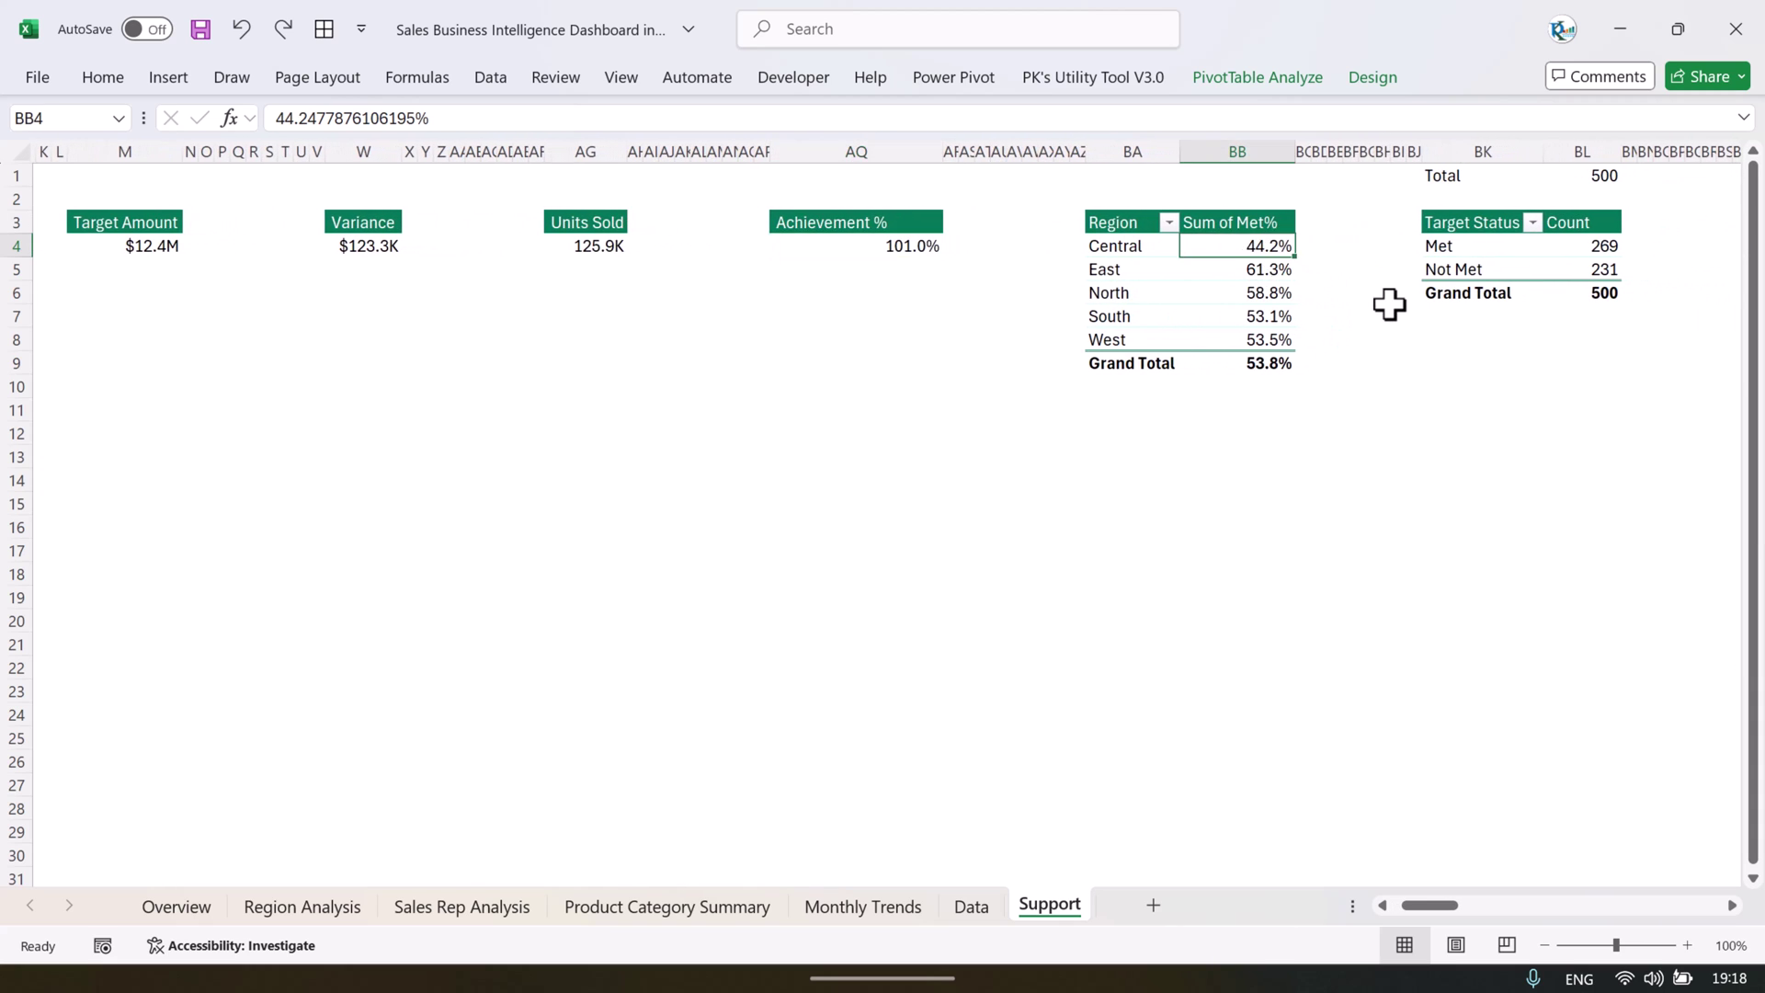
scroll(1389, 304, "right", 15)
scroll(1002, 301, "right", 8)
scroll(1081, 302, "right", 10)
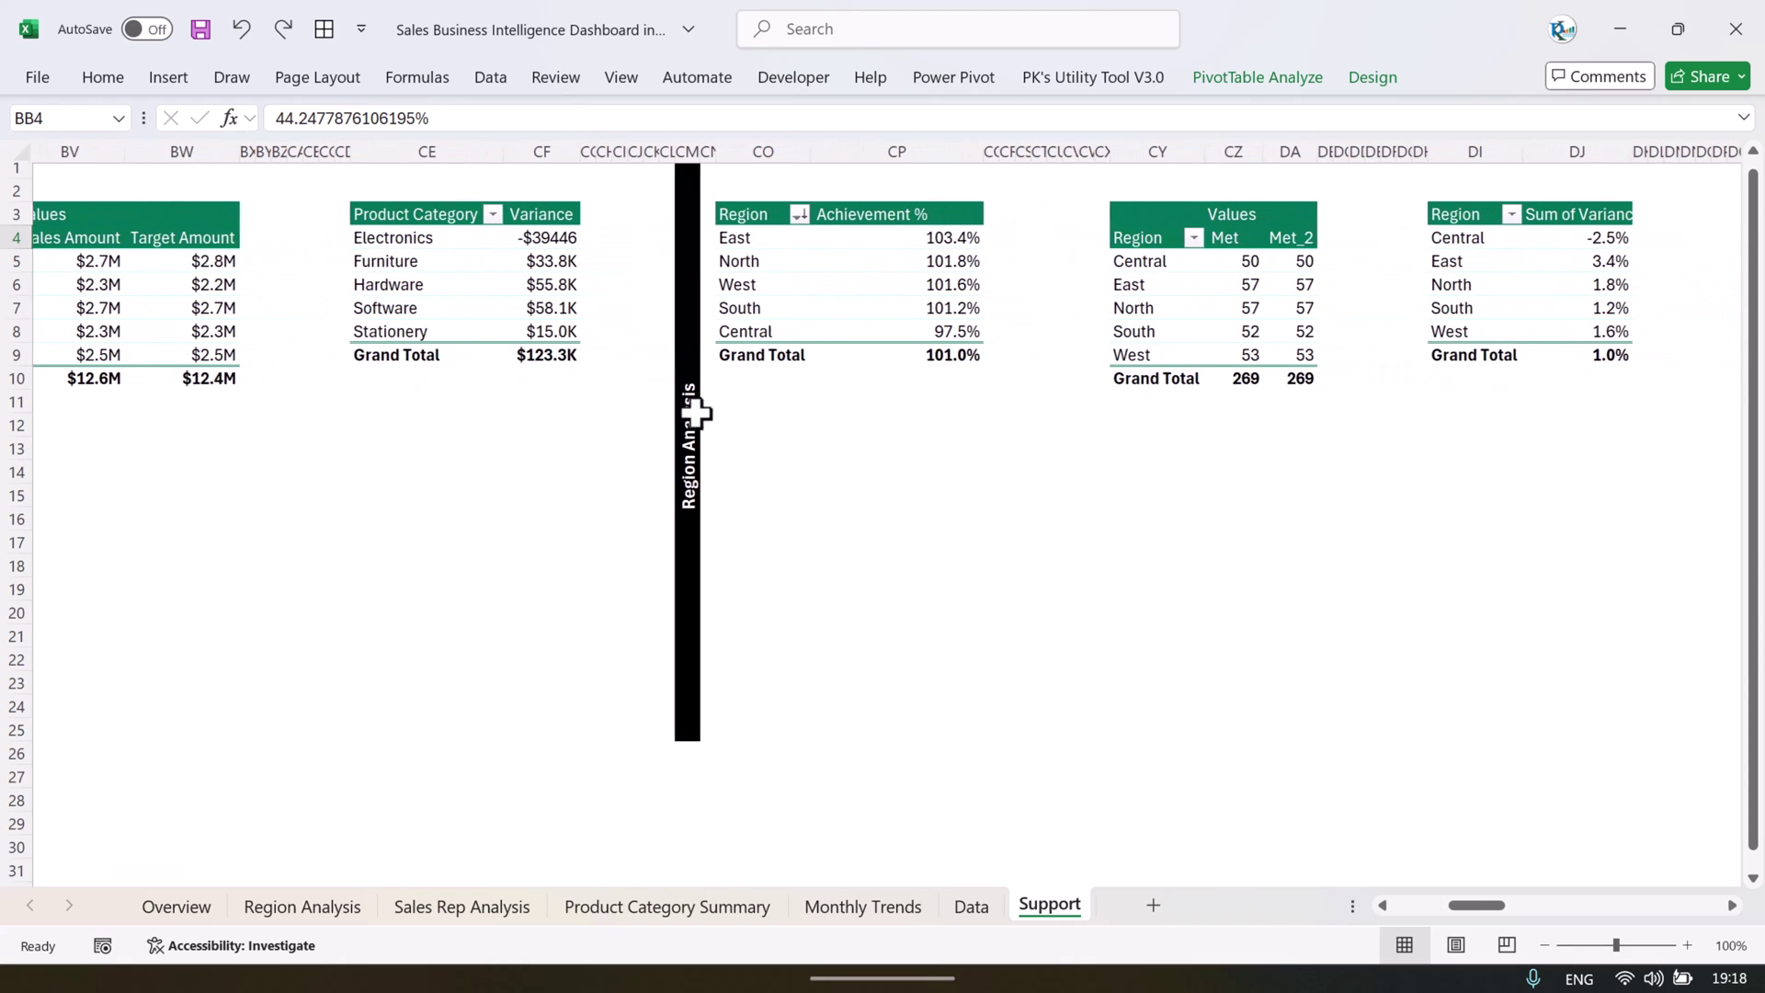
key("Right")
key("Right")
key("Right")
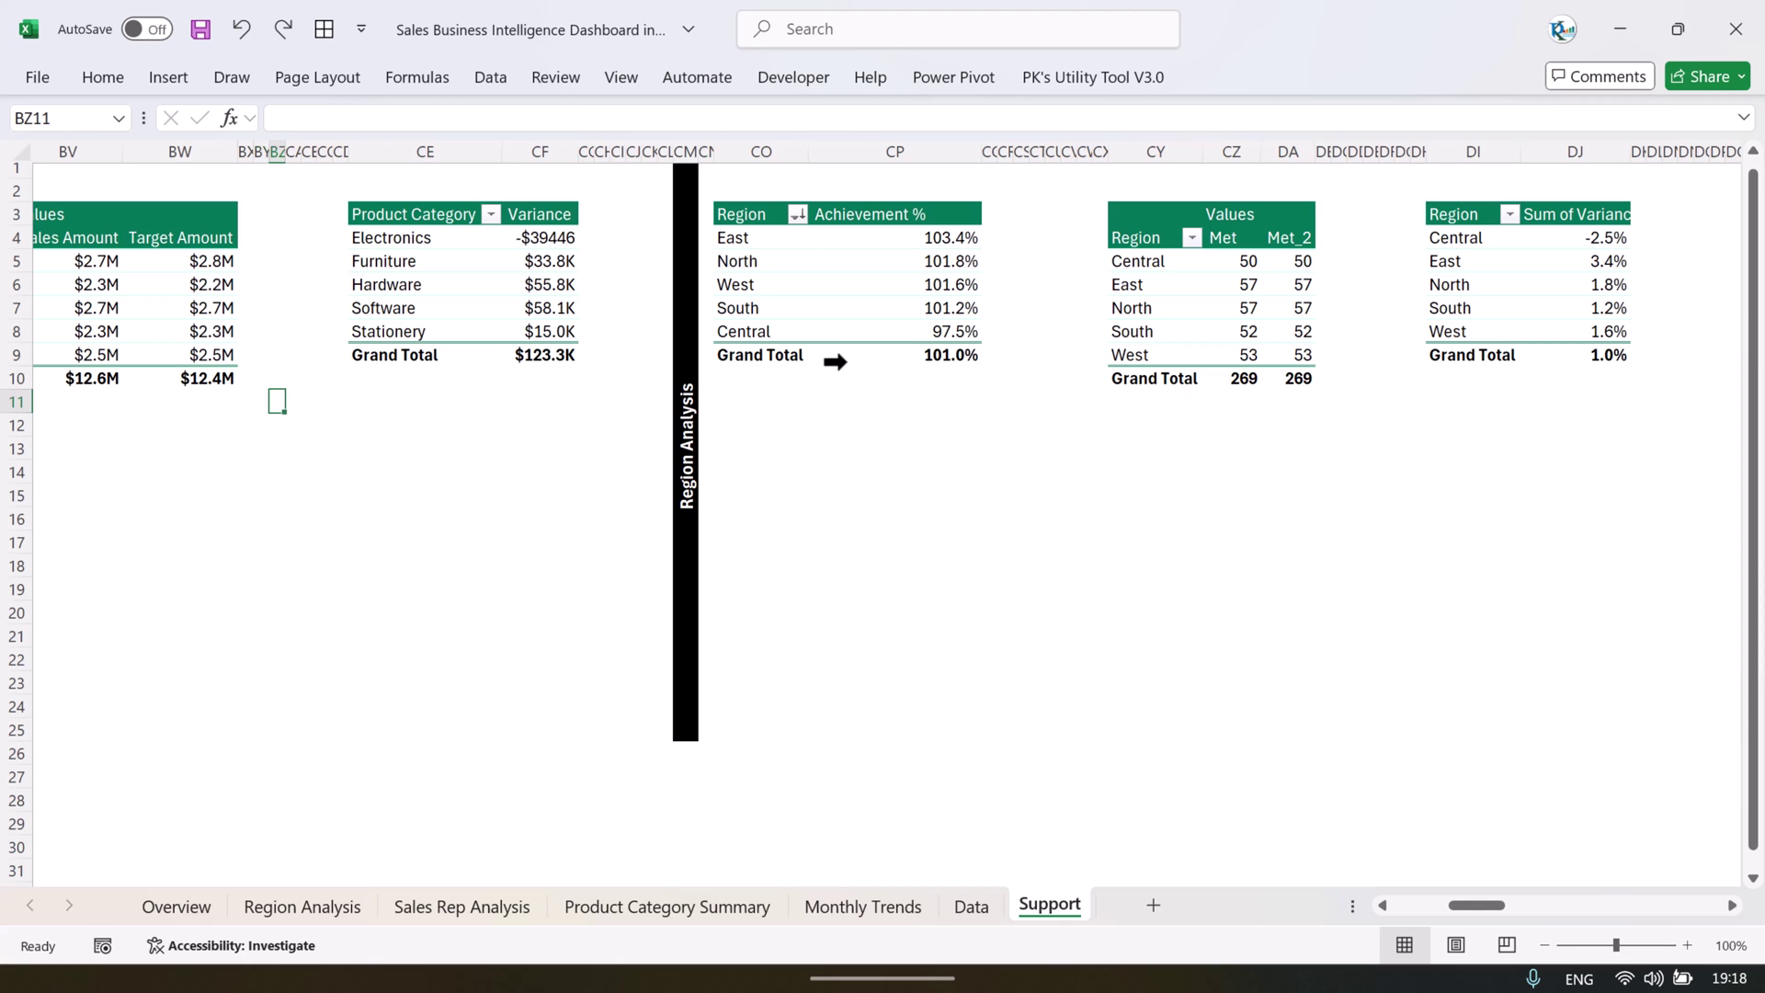
key("ctrl+Right")
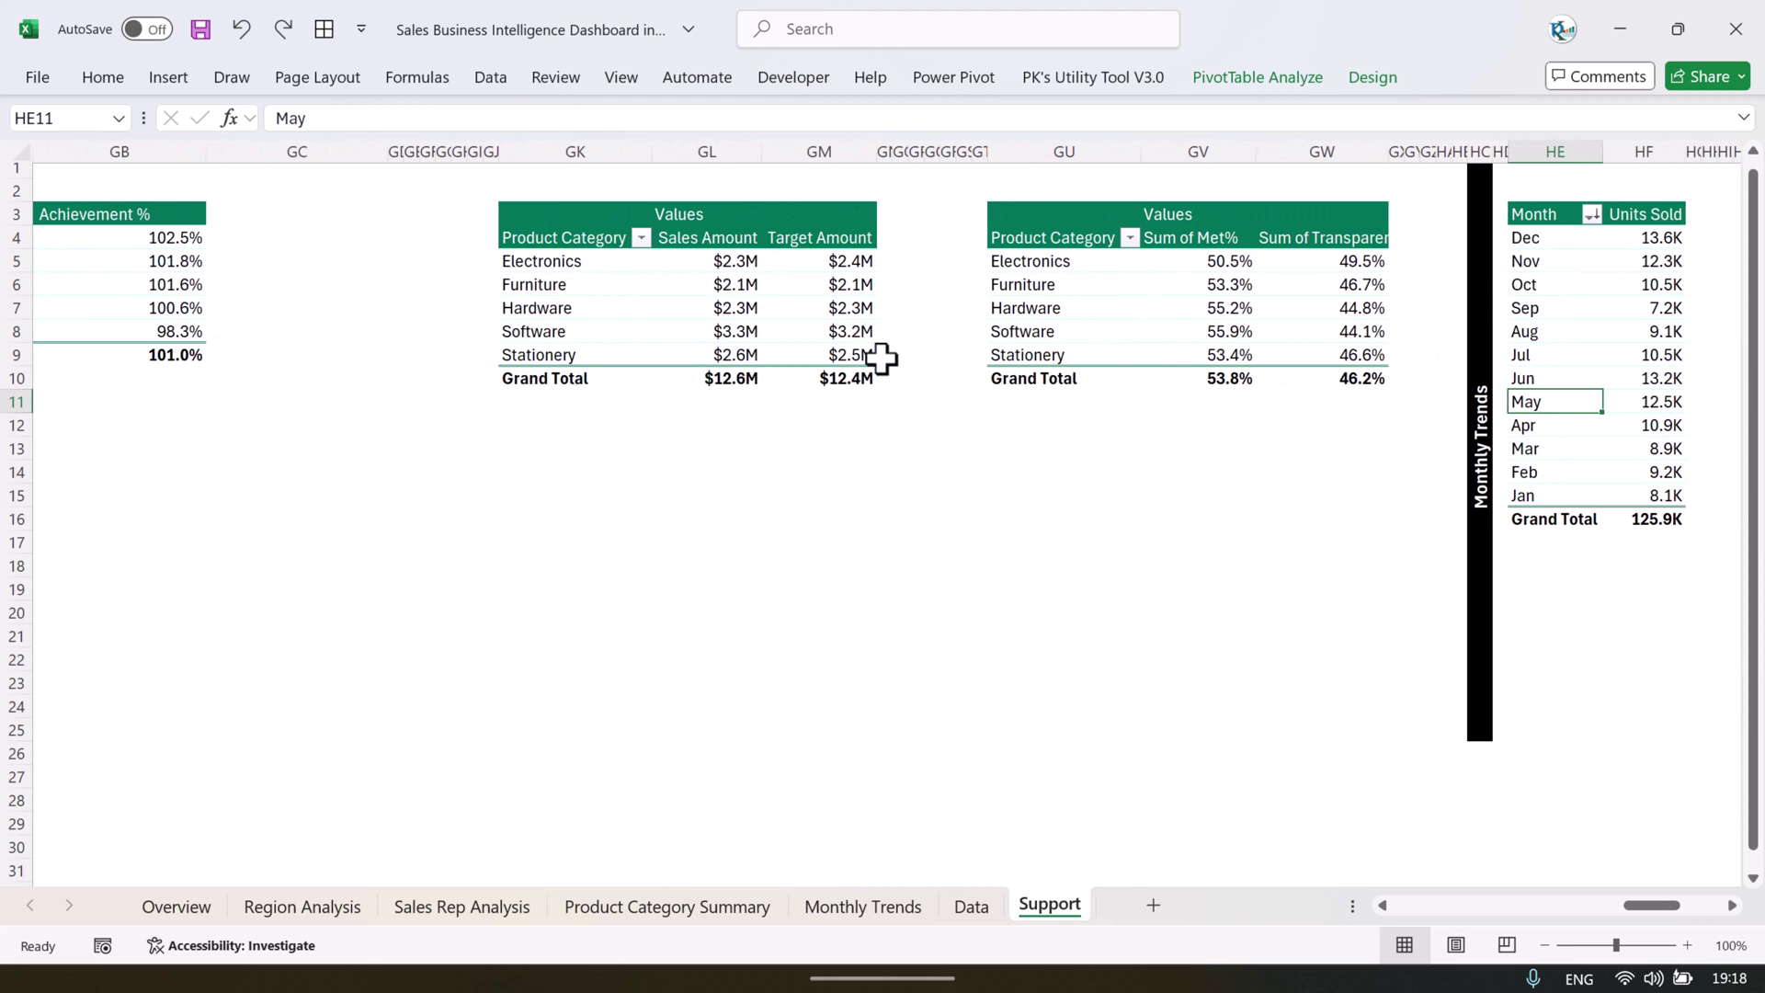
scroll(850, 438, "left", 10)
scroll(599, 473, "left", 10)
left_click(424, 400)
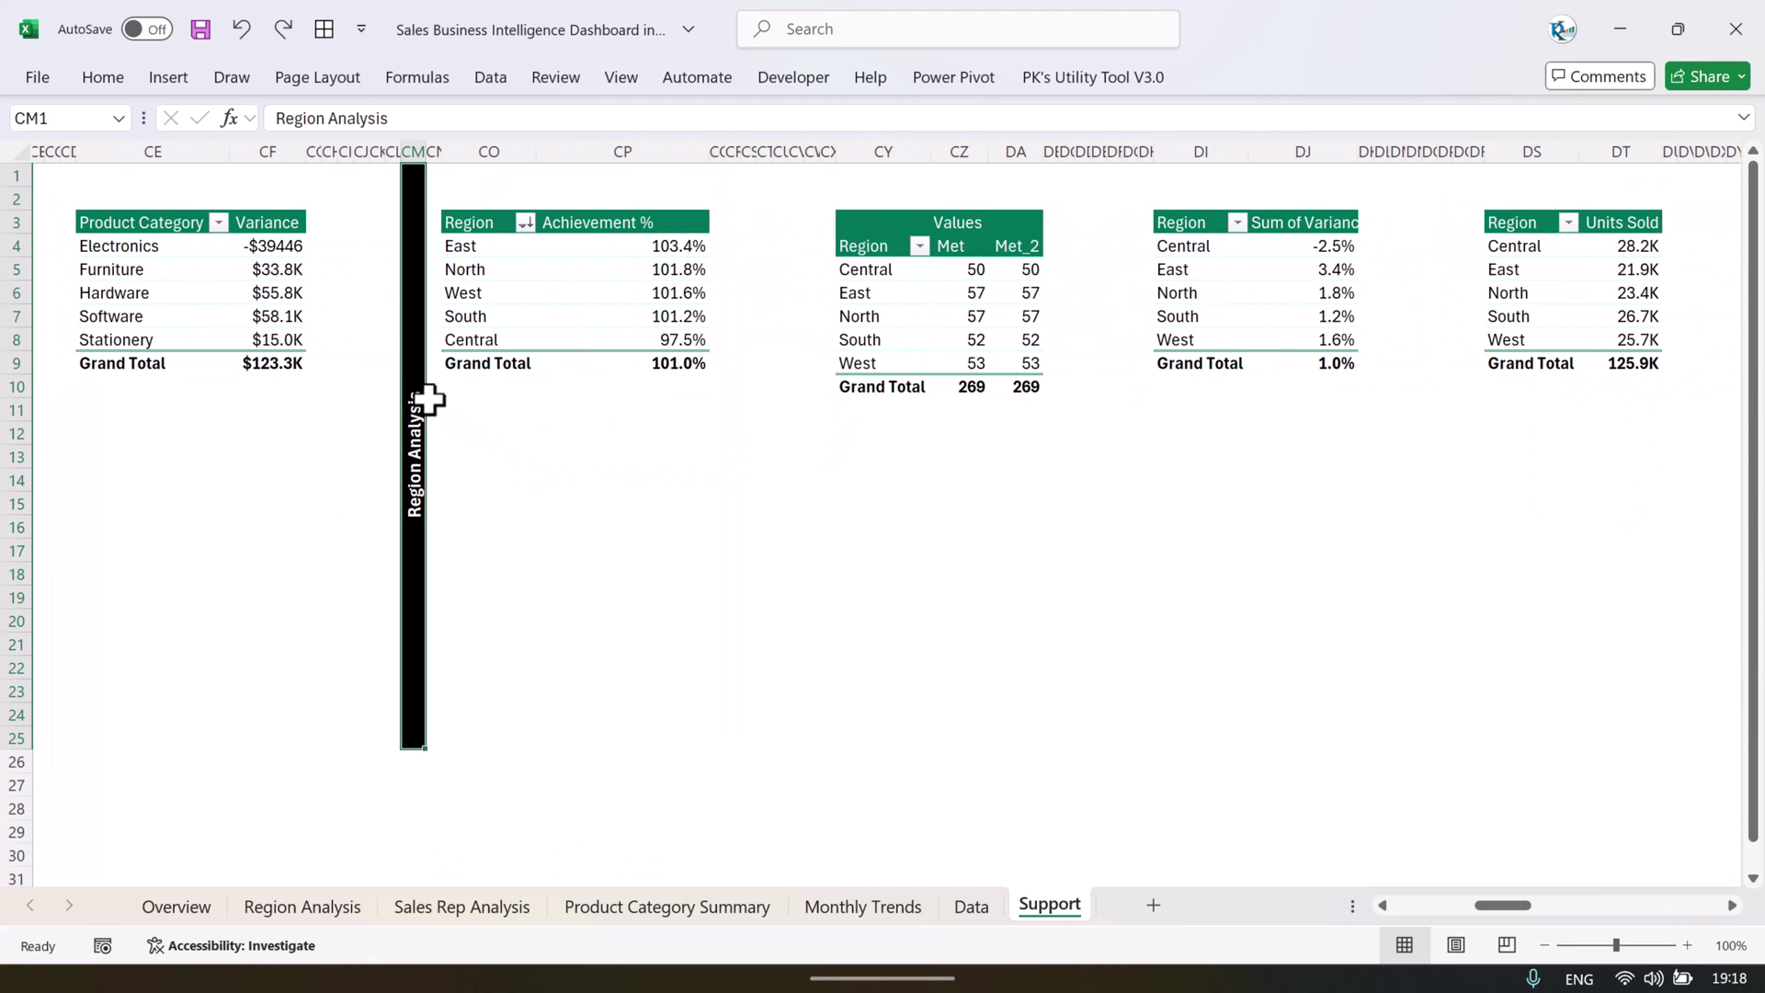
- Glance at the Region Analysis dashboard, return to Support, and locate the Sales Rep Analysis pivots
left_click(326, 906)
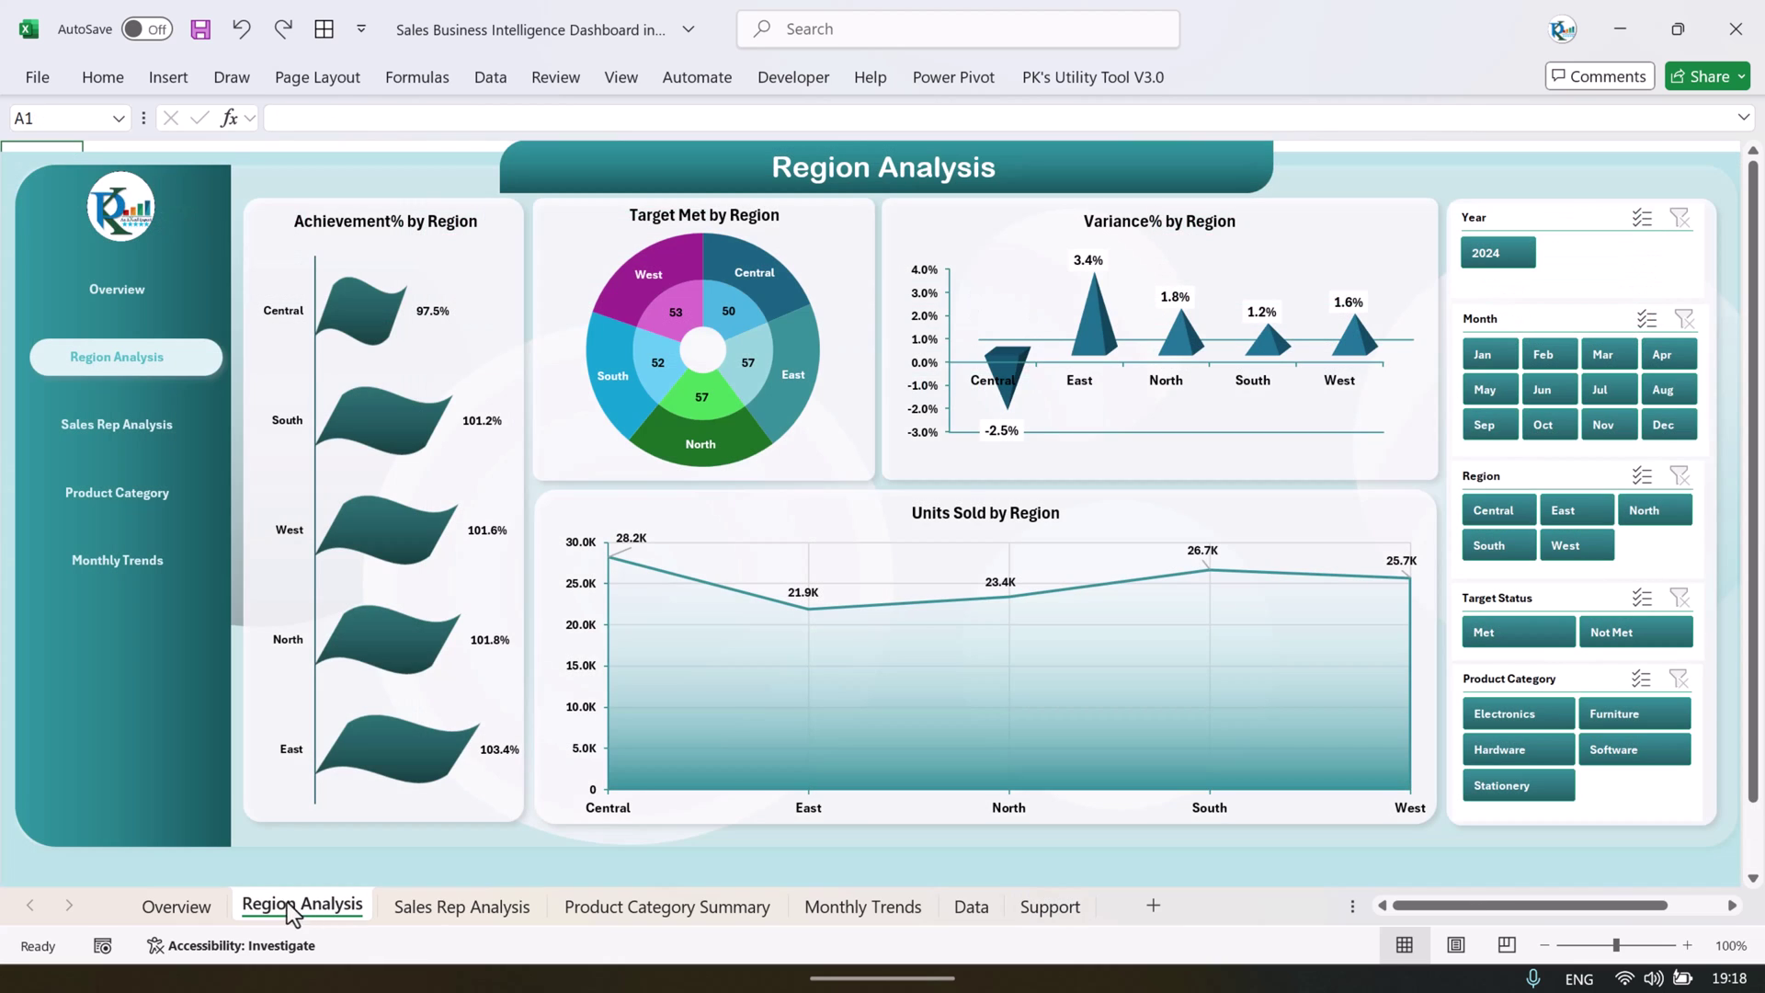
left_click(1049, 907)
scroll(764, 410, "right", 3)
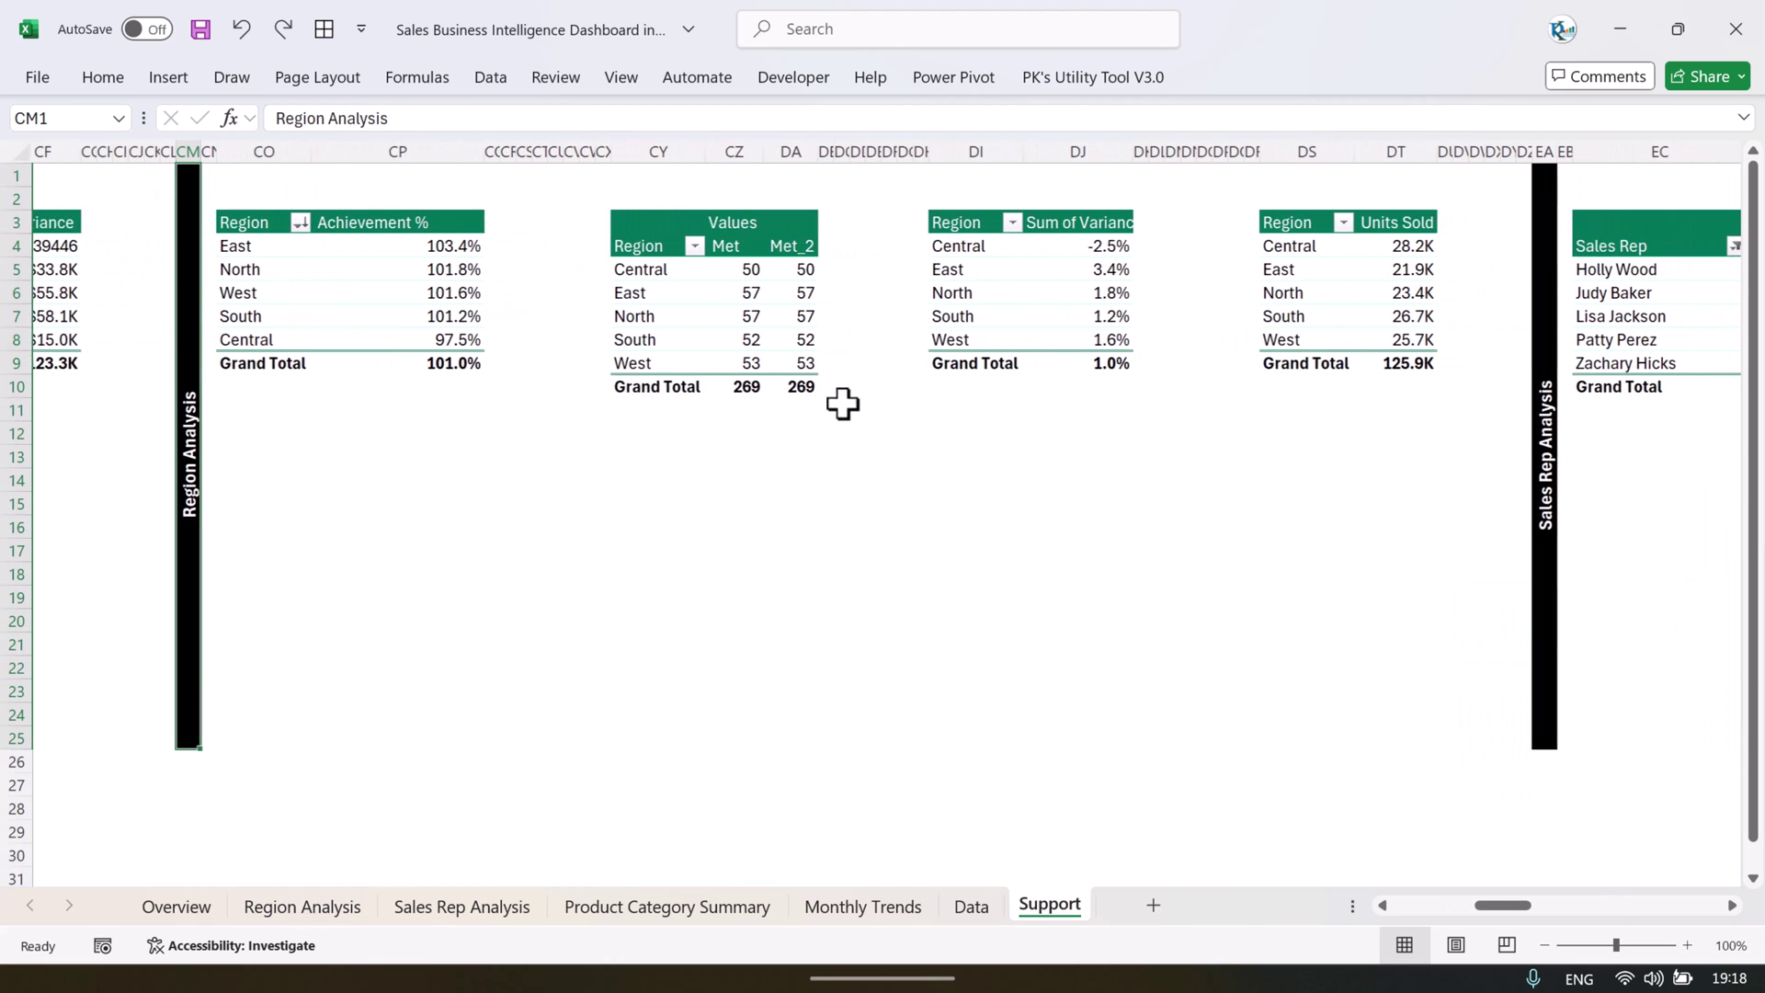
scroll(1333, 398, "right", 4)
left_click(1204, 425)
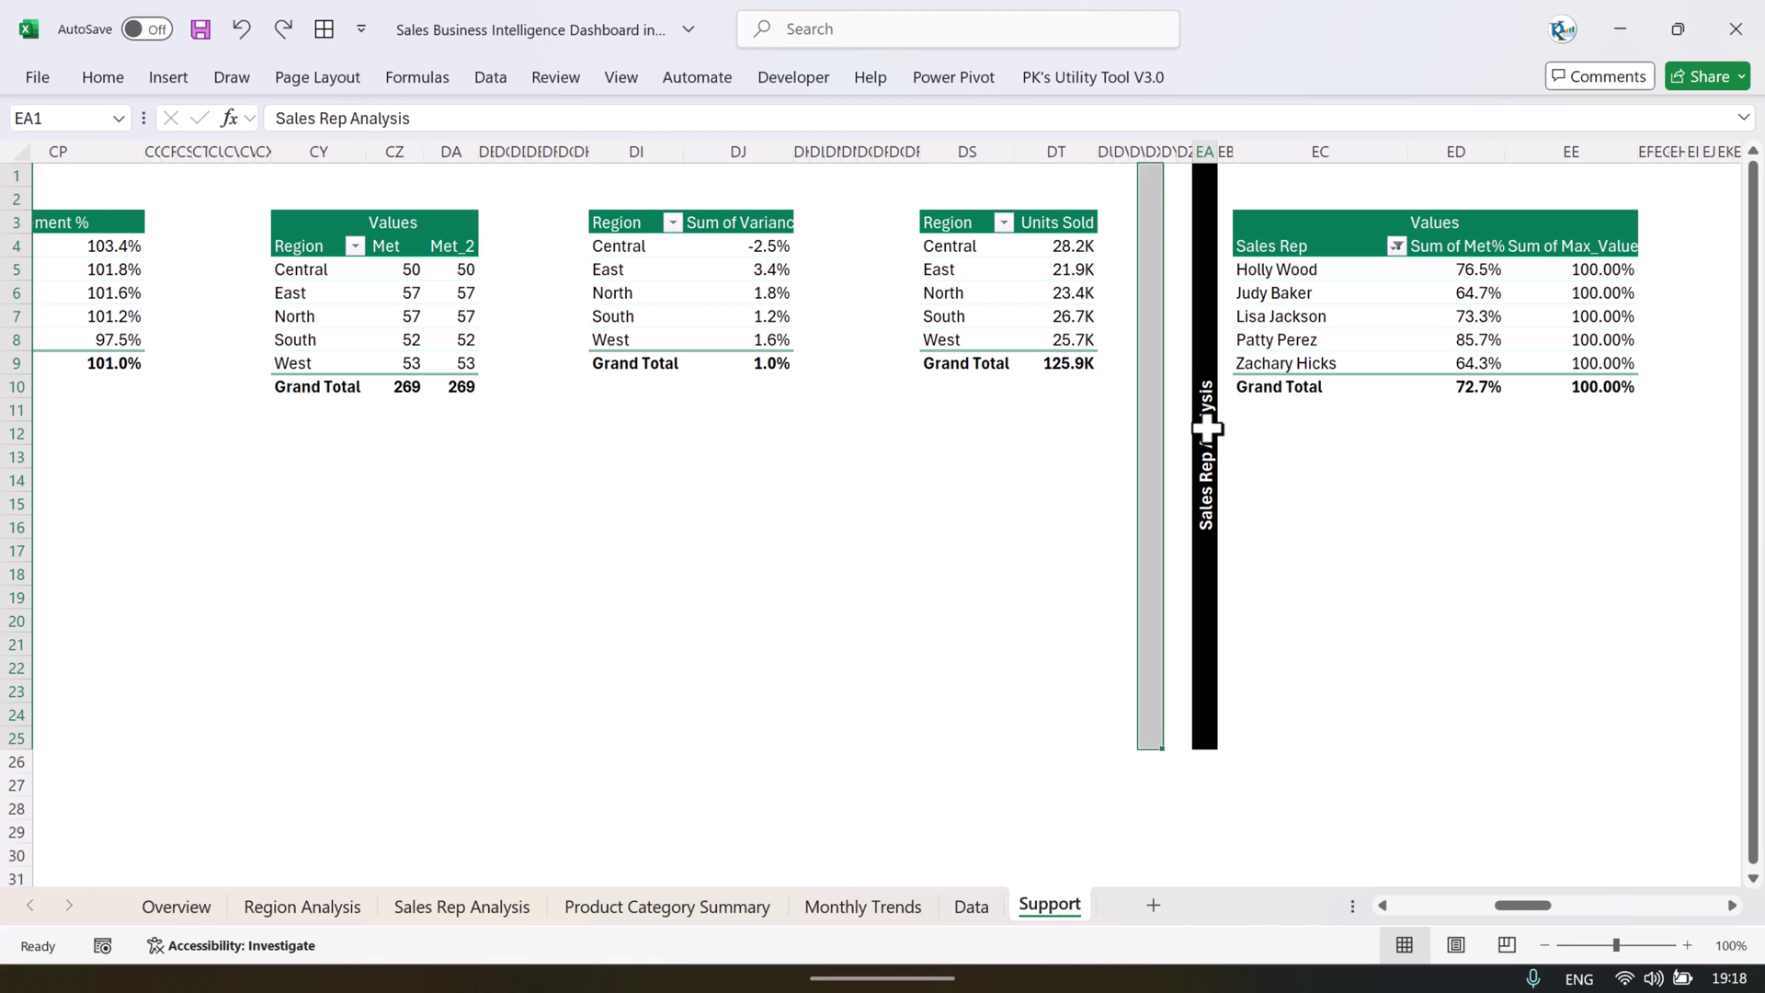
- Scroll to the Product Category Summary pivots, then switch to the Overview dashboard sheet
scroll(1434, 534, "right", 6)
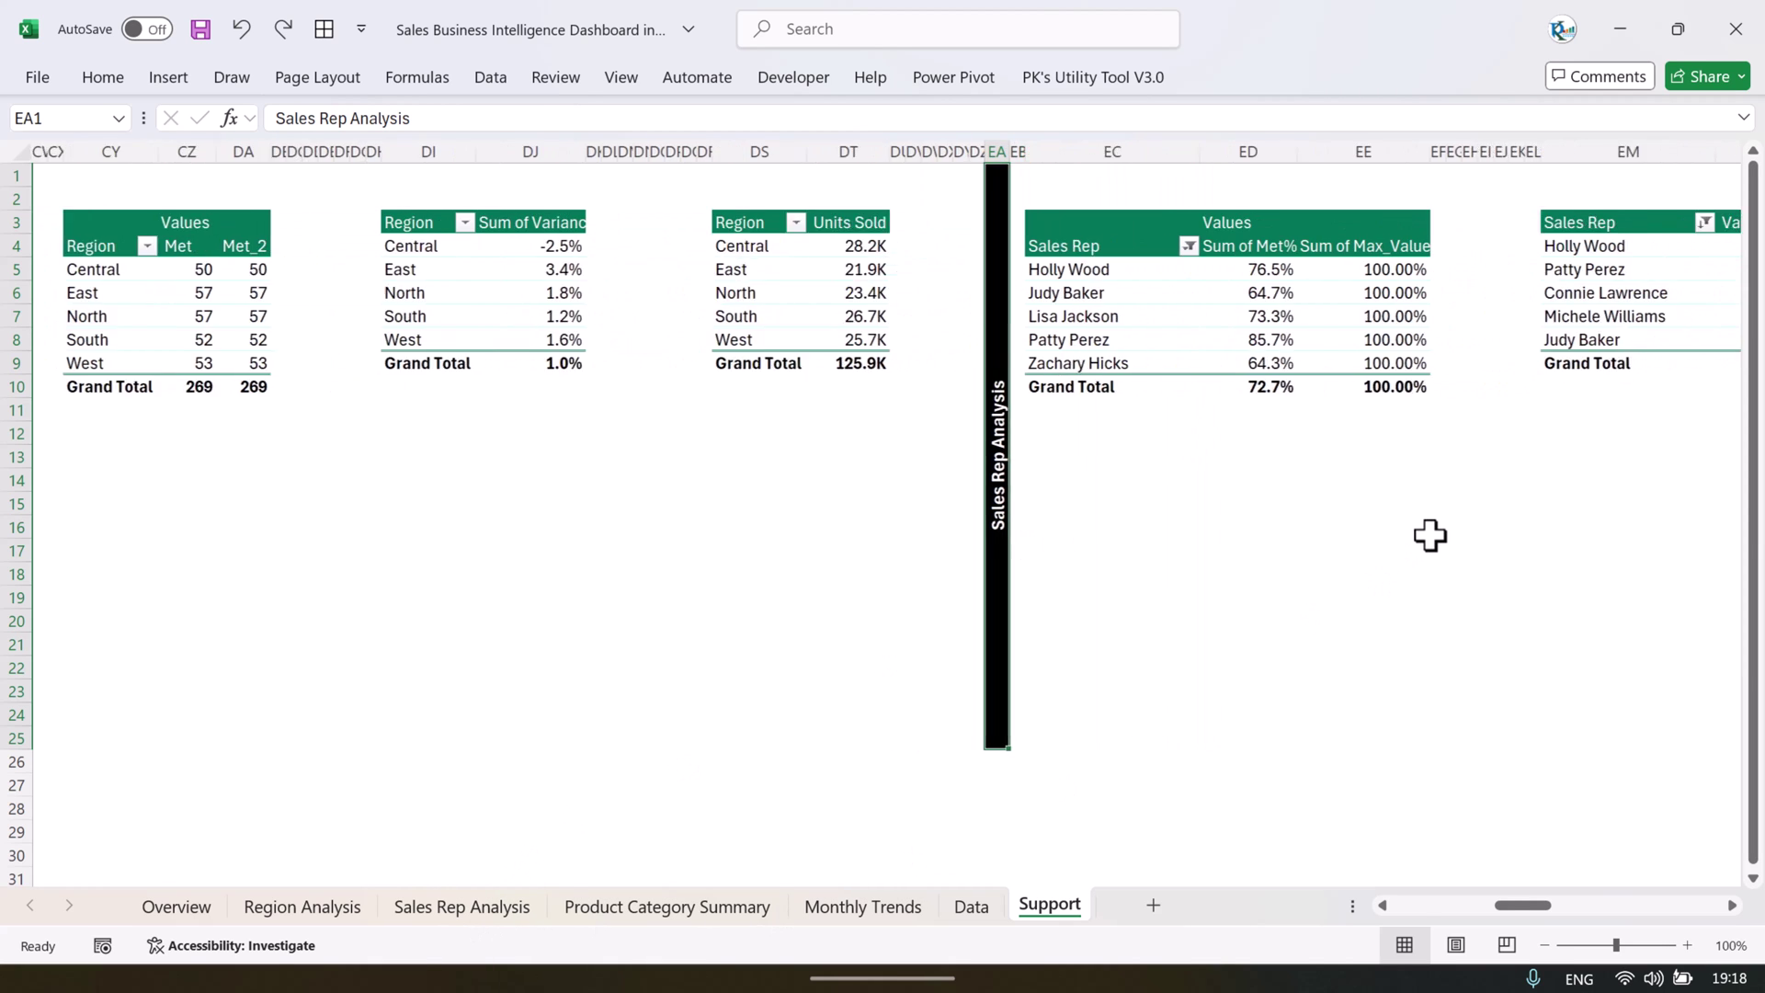
scroll(1057, 500, "right", 16)
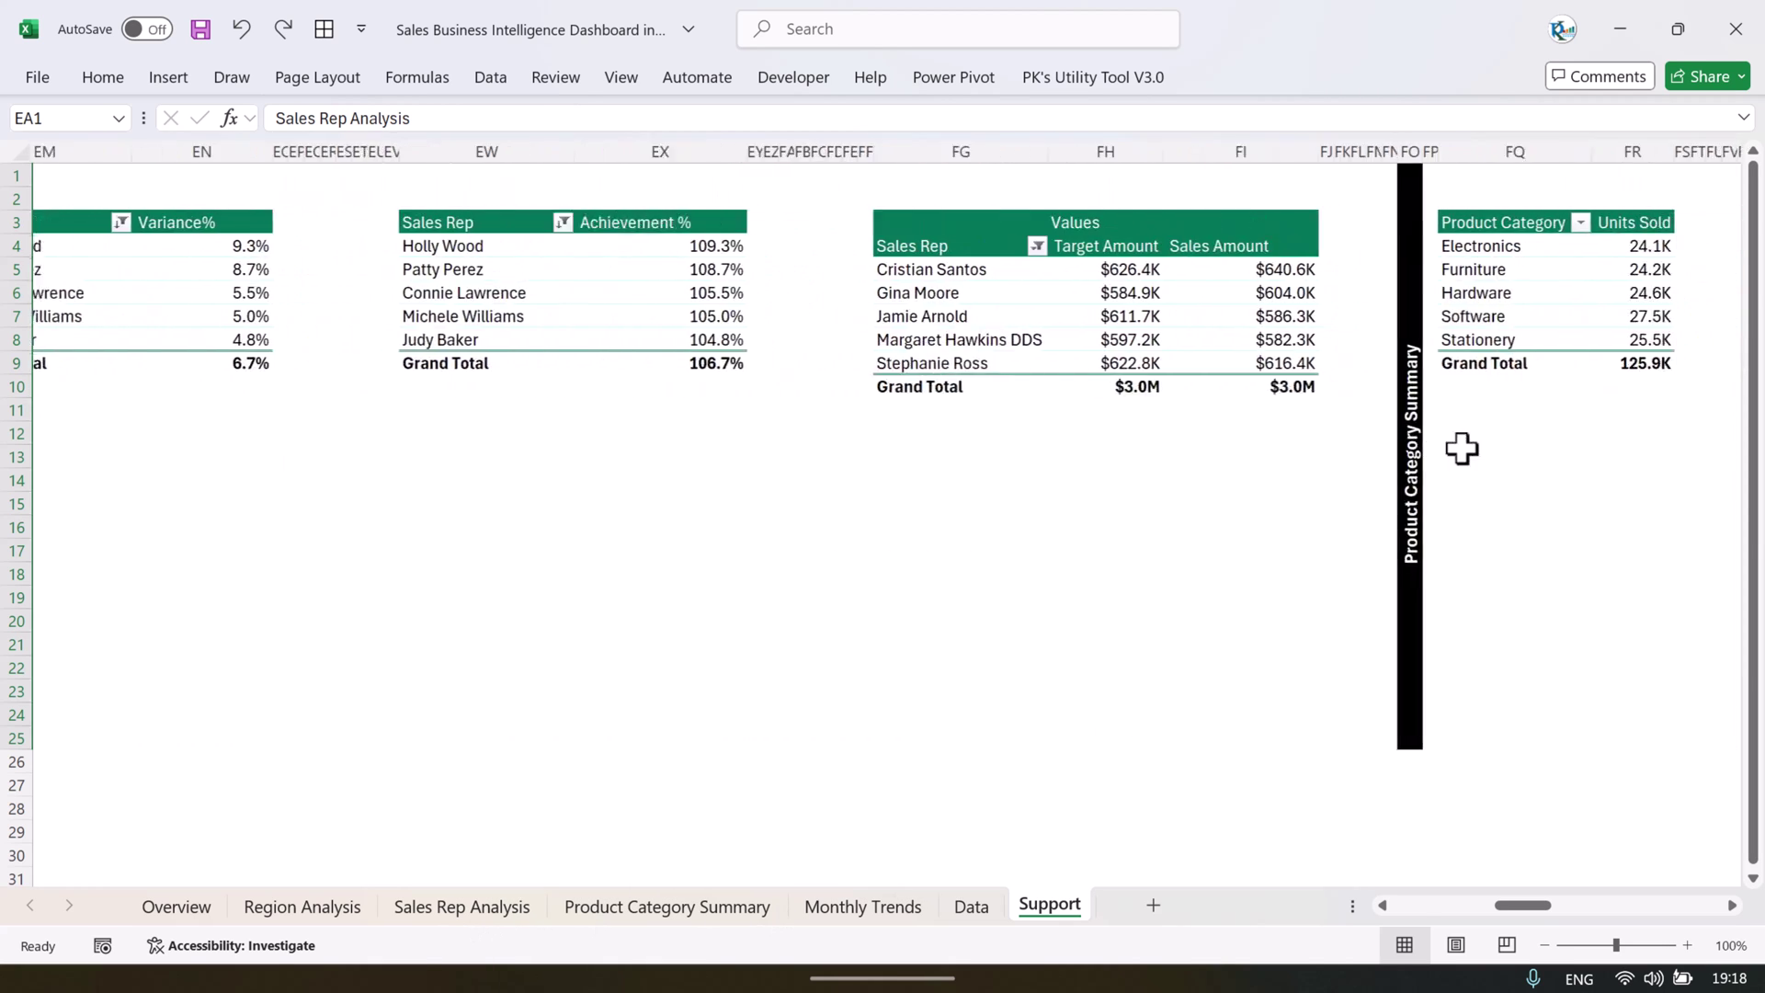
left_click(1357, 493, "shift")
left_click(1274, 481)
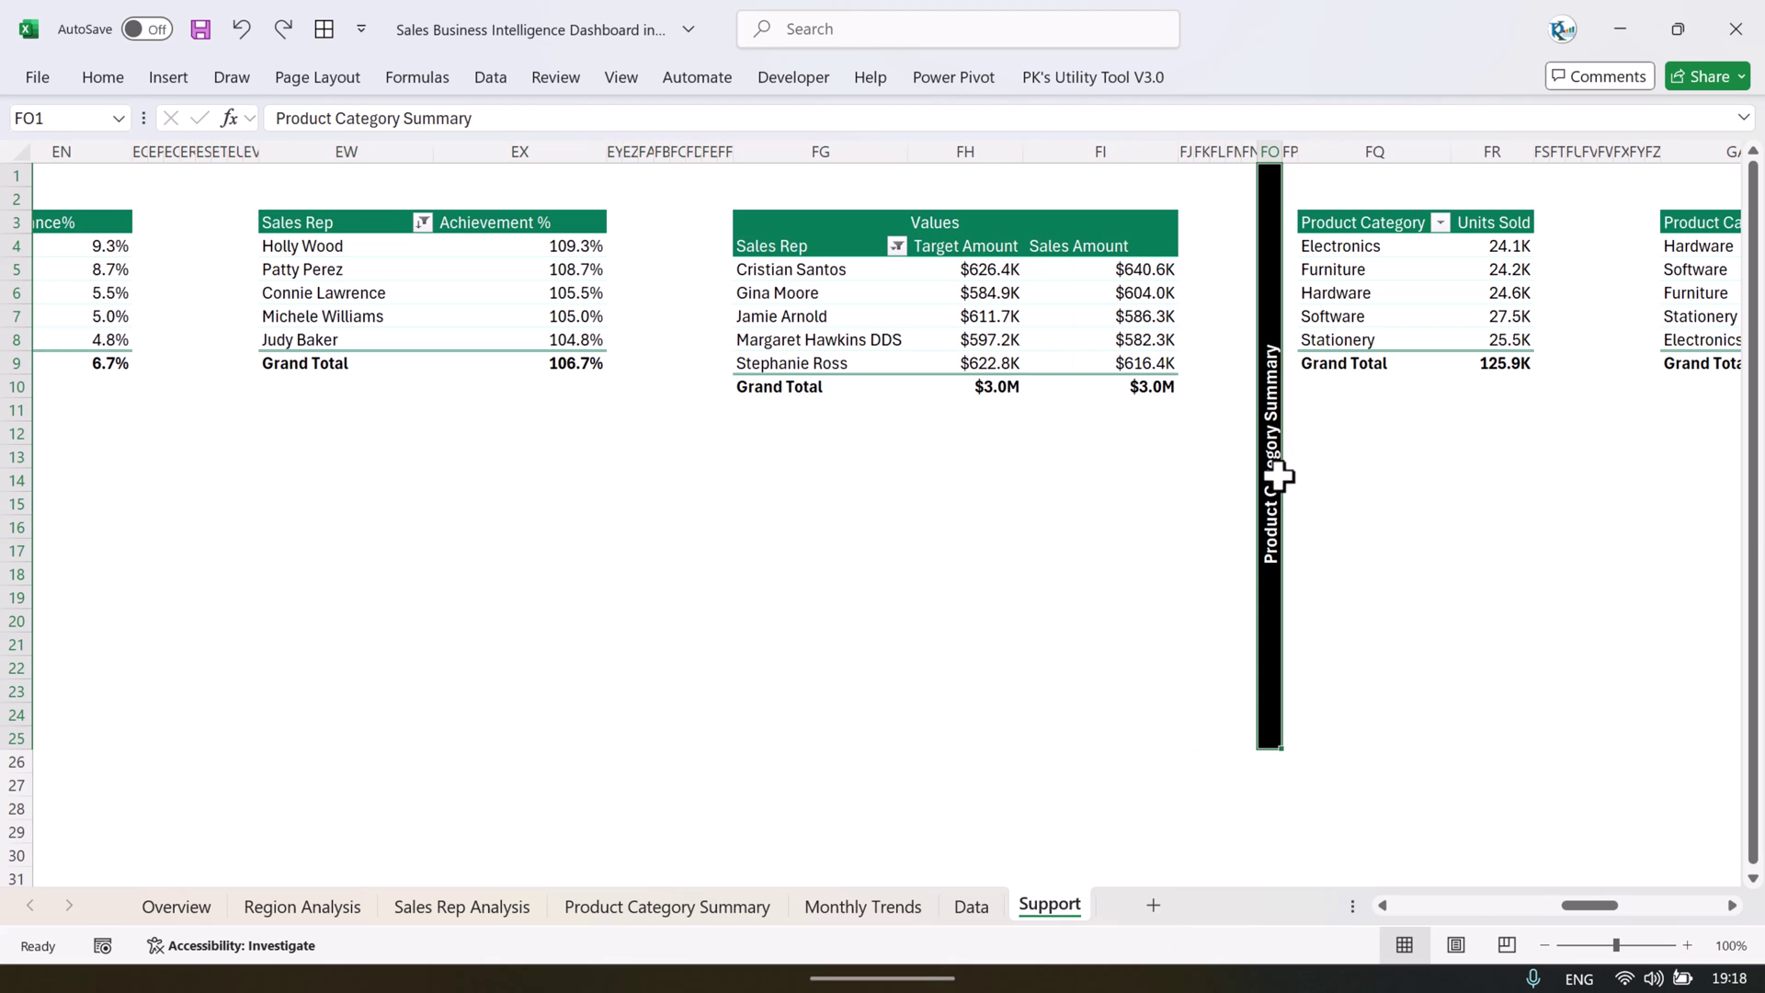
scroll(1178, 532, "right", 8)
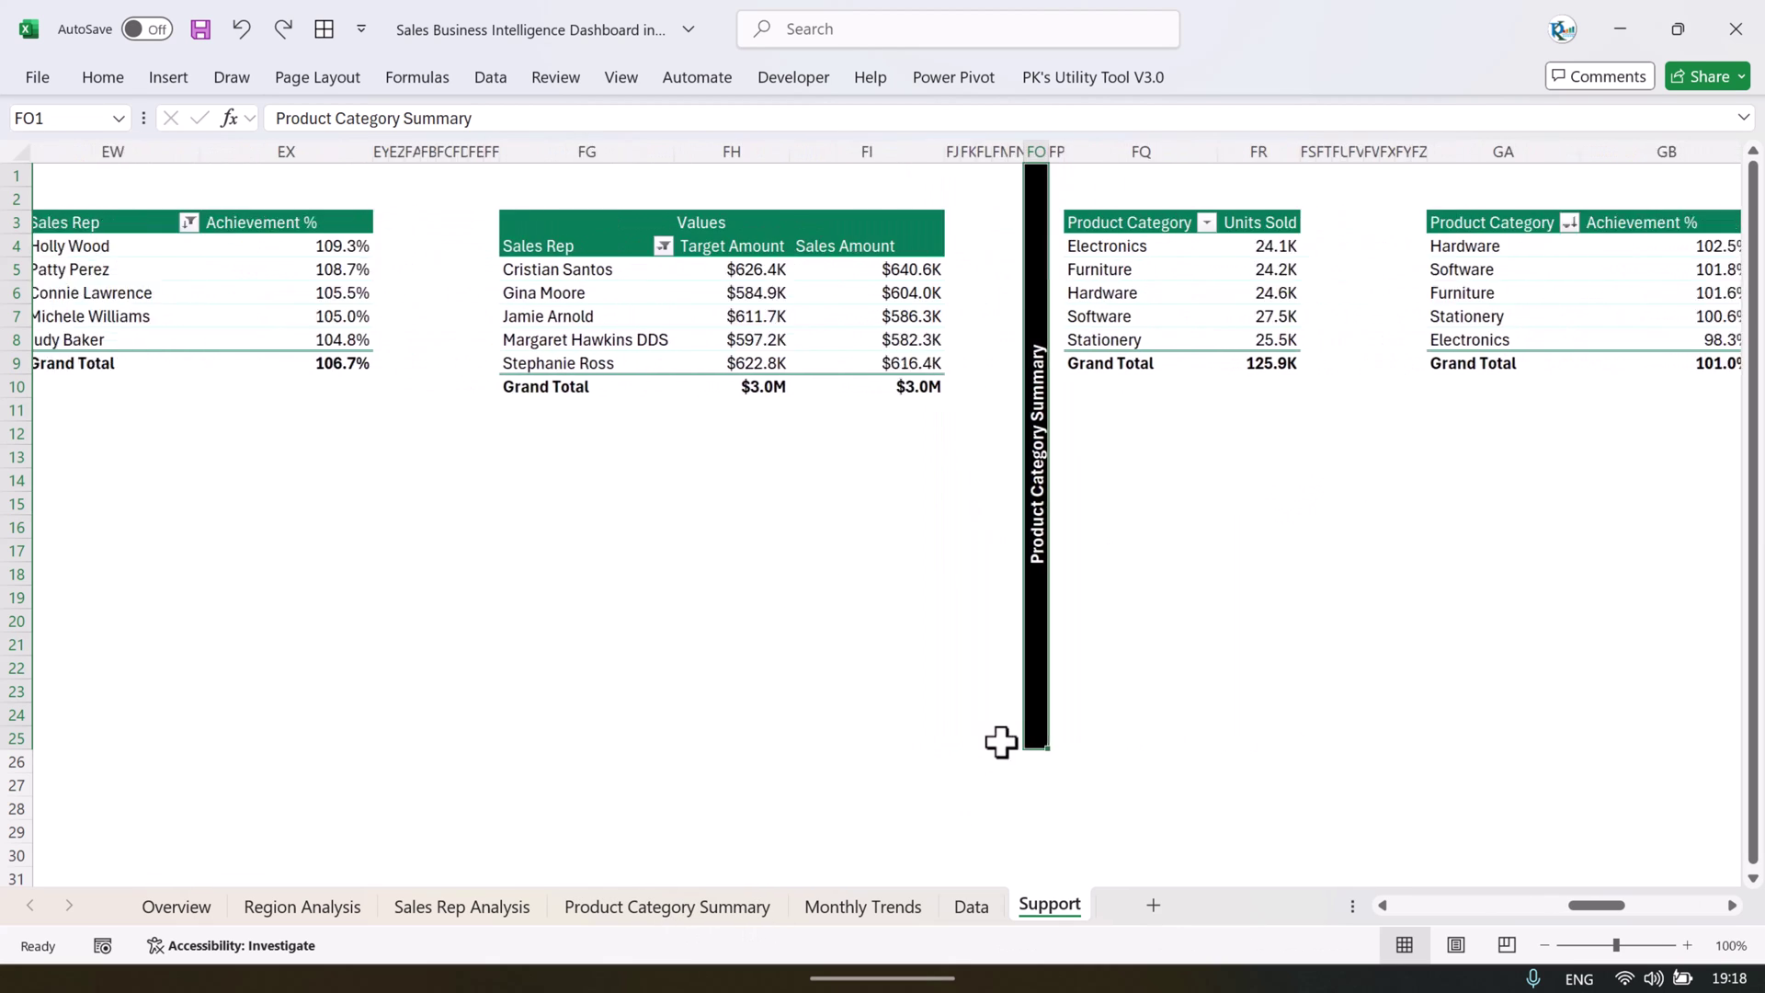
scroll(1096, 636, "right", 15)
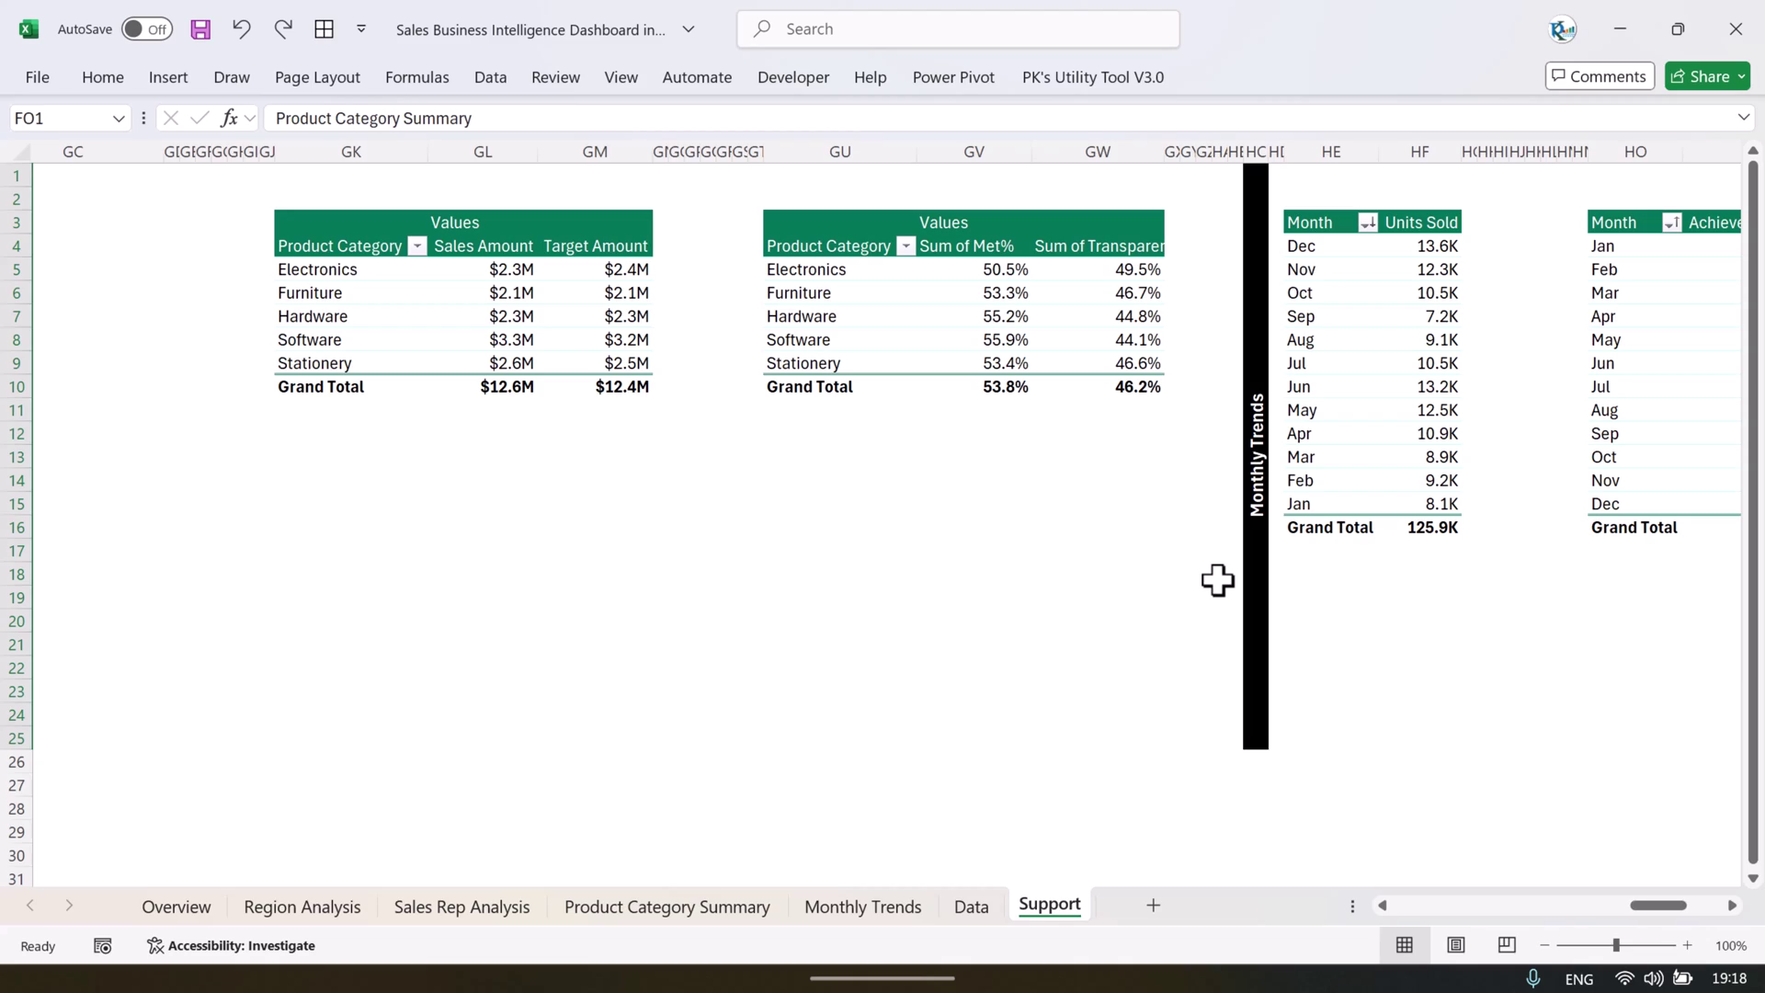
scroll(778, 555, "left", 15)
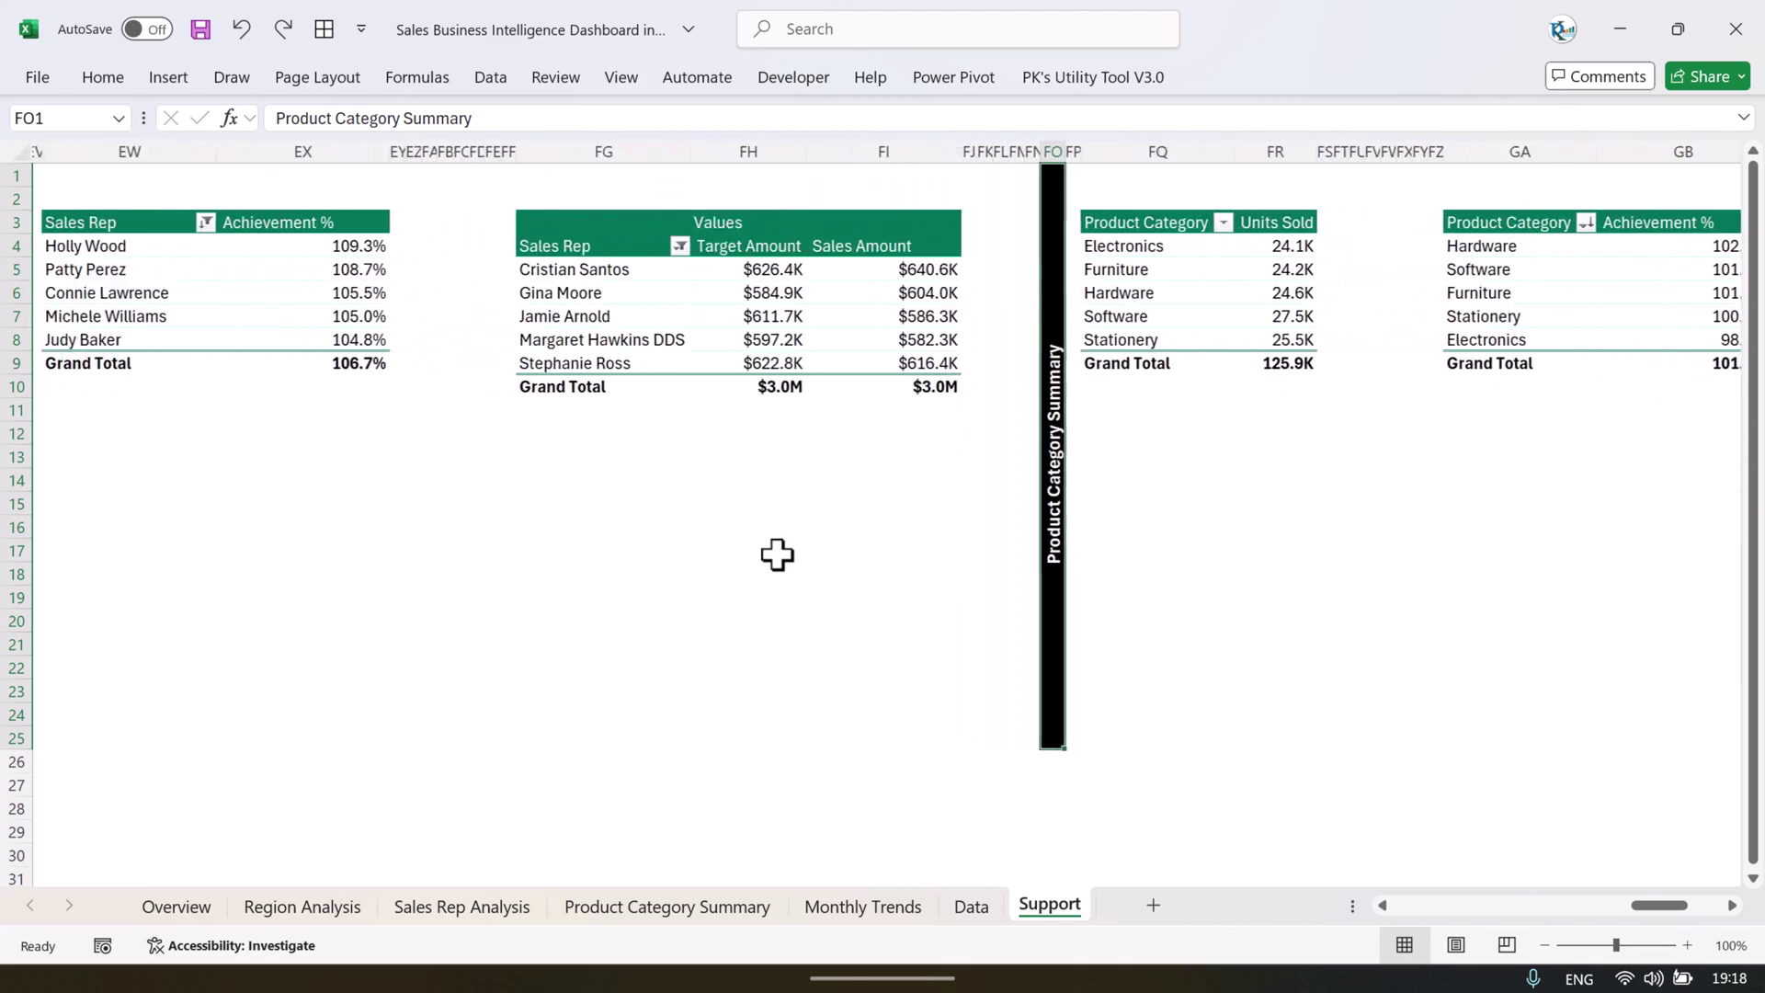
scroll(777, 555, "left", 15)
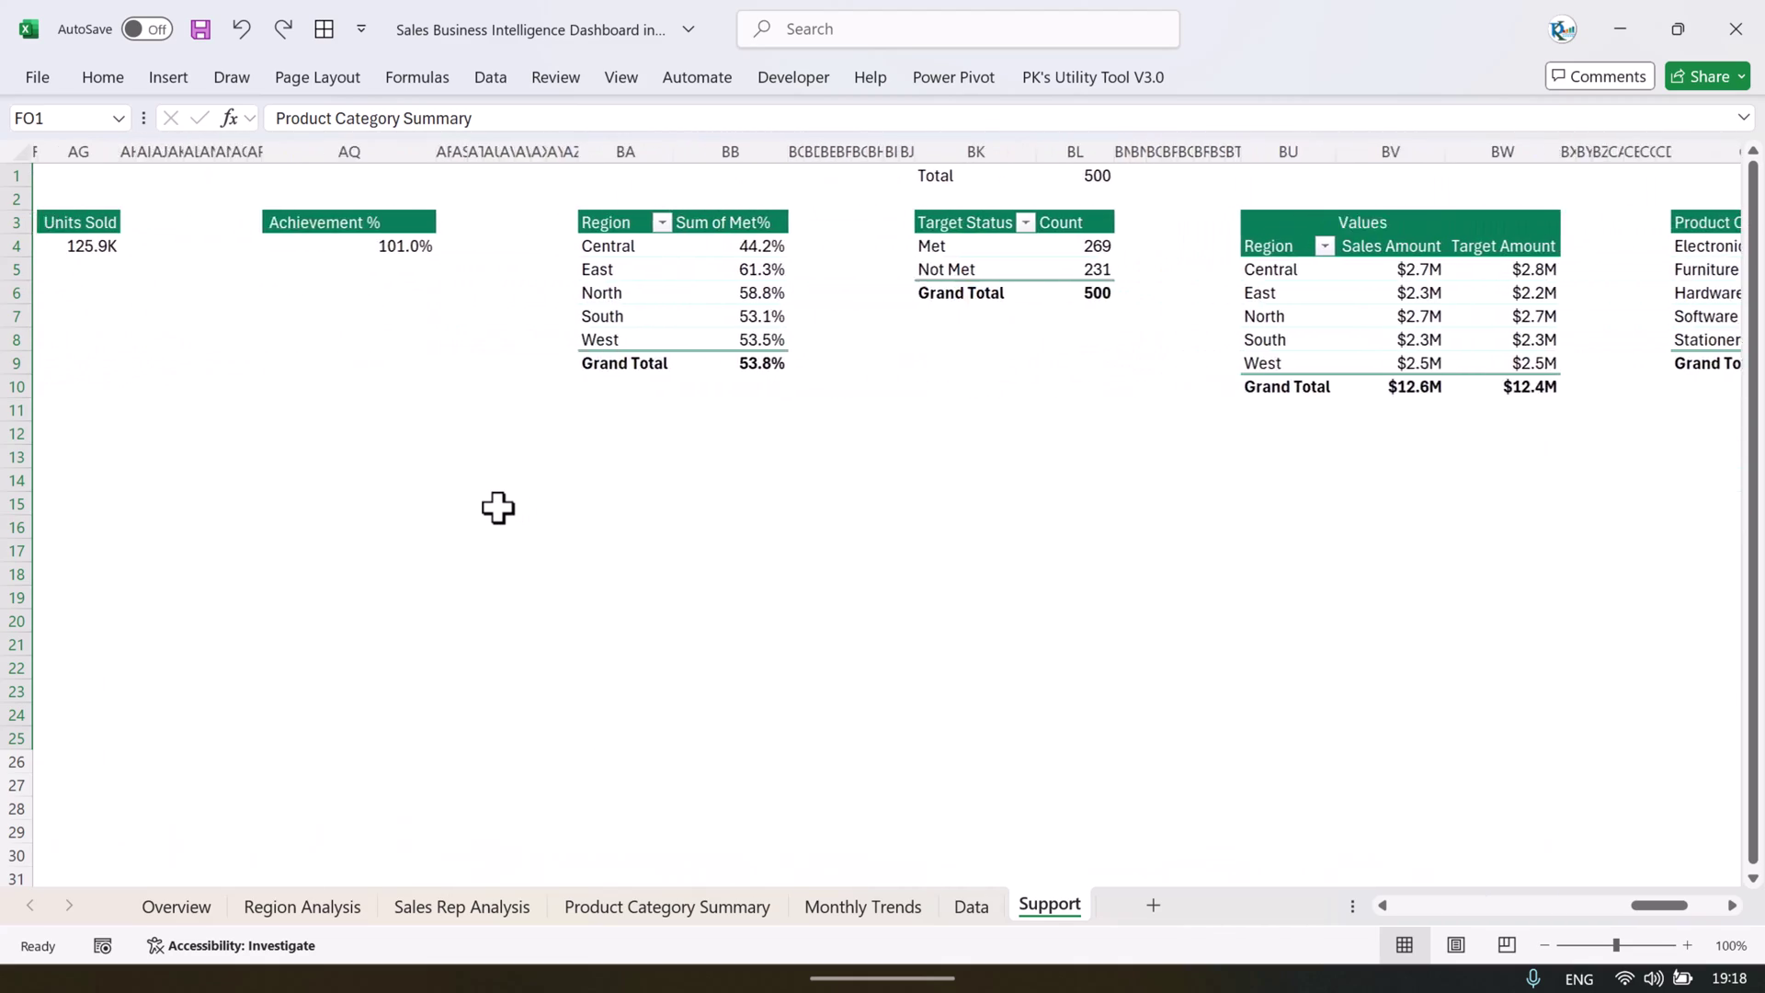
left_click(161, 908)
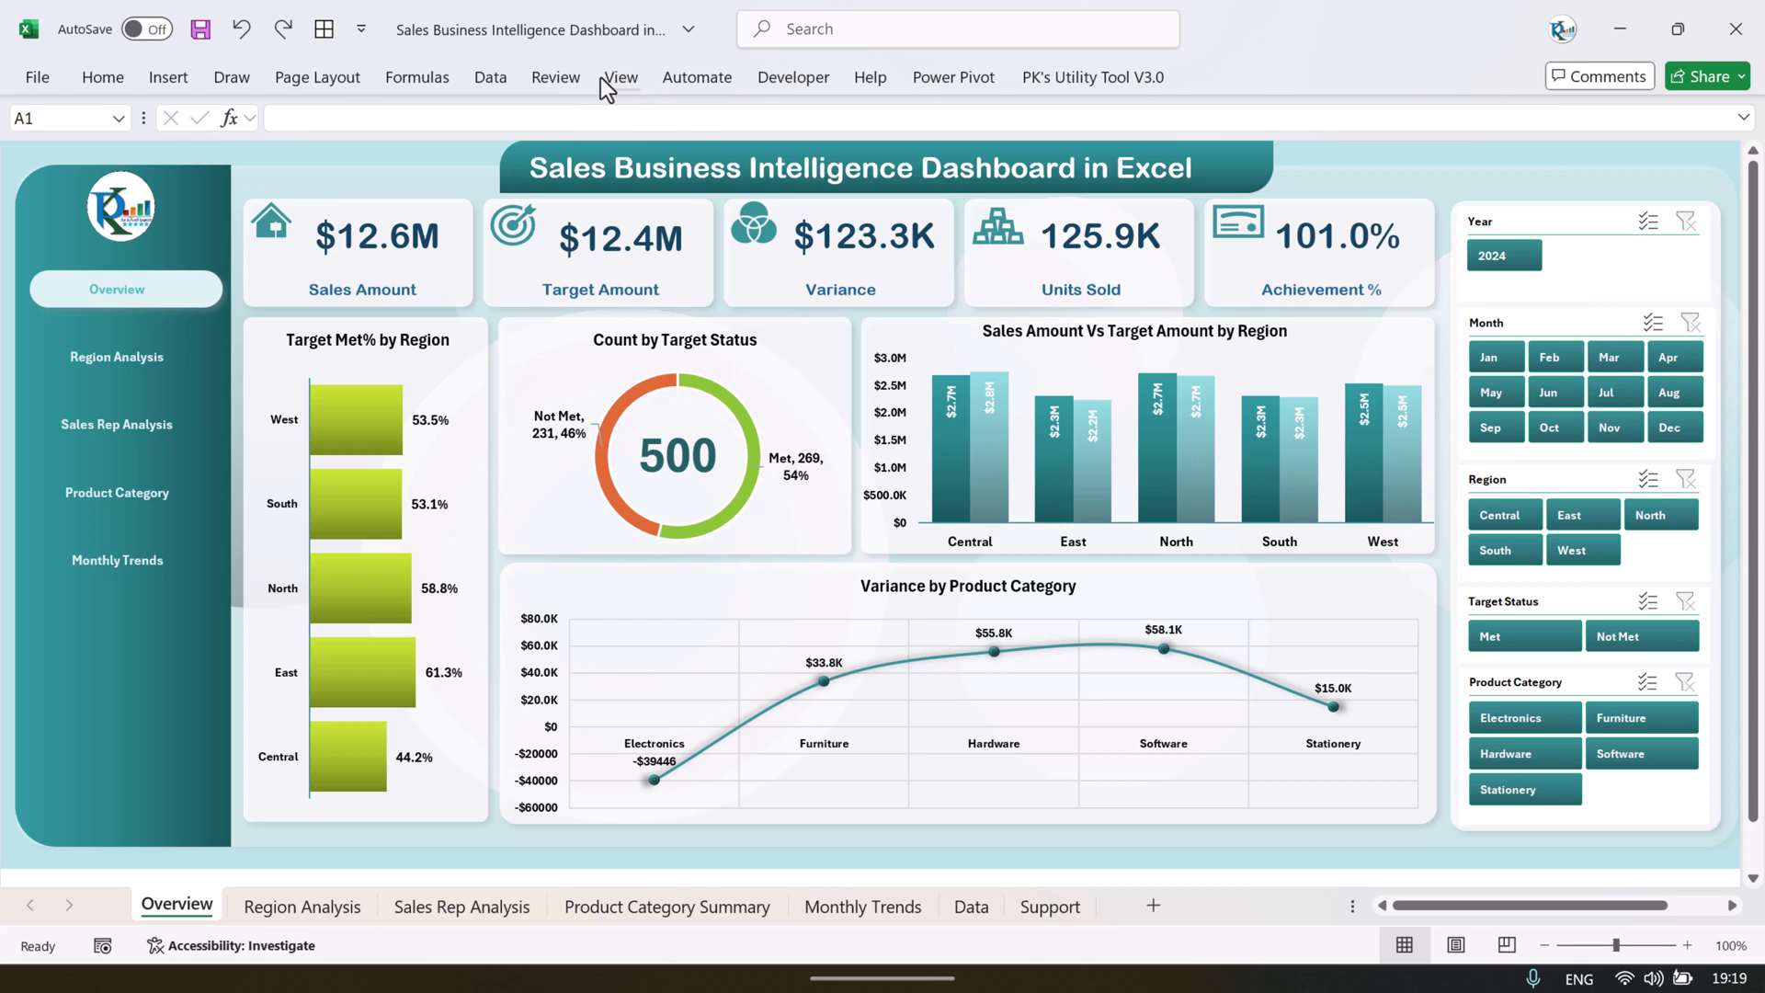
- Unprotect the Overview sheet from the Review tab and collapse the ribbon with Esc
left_click(557, 78)
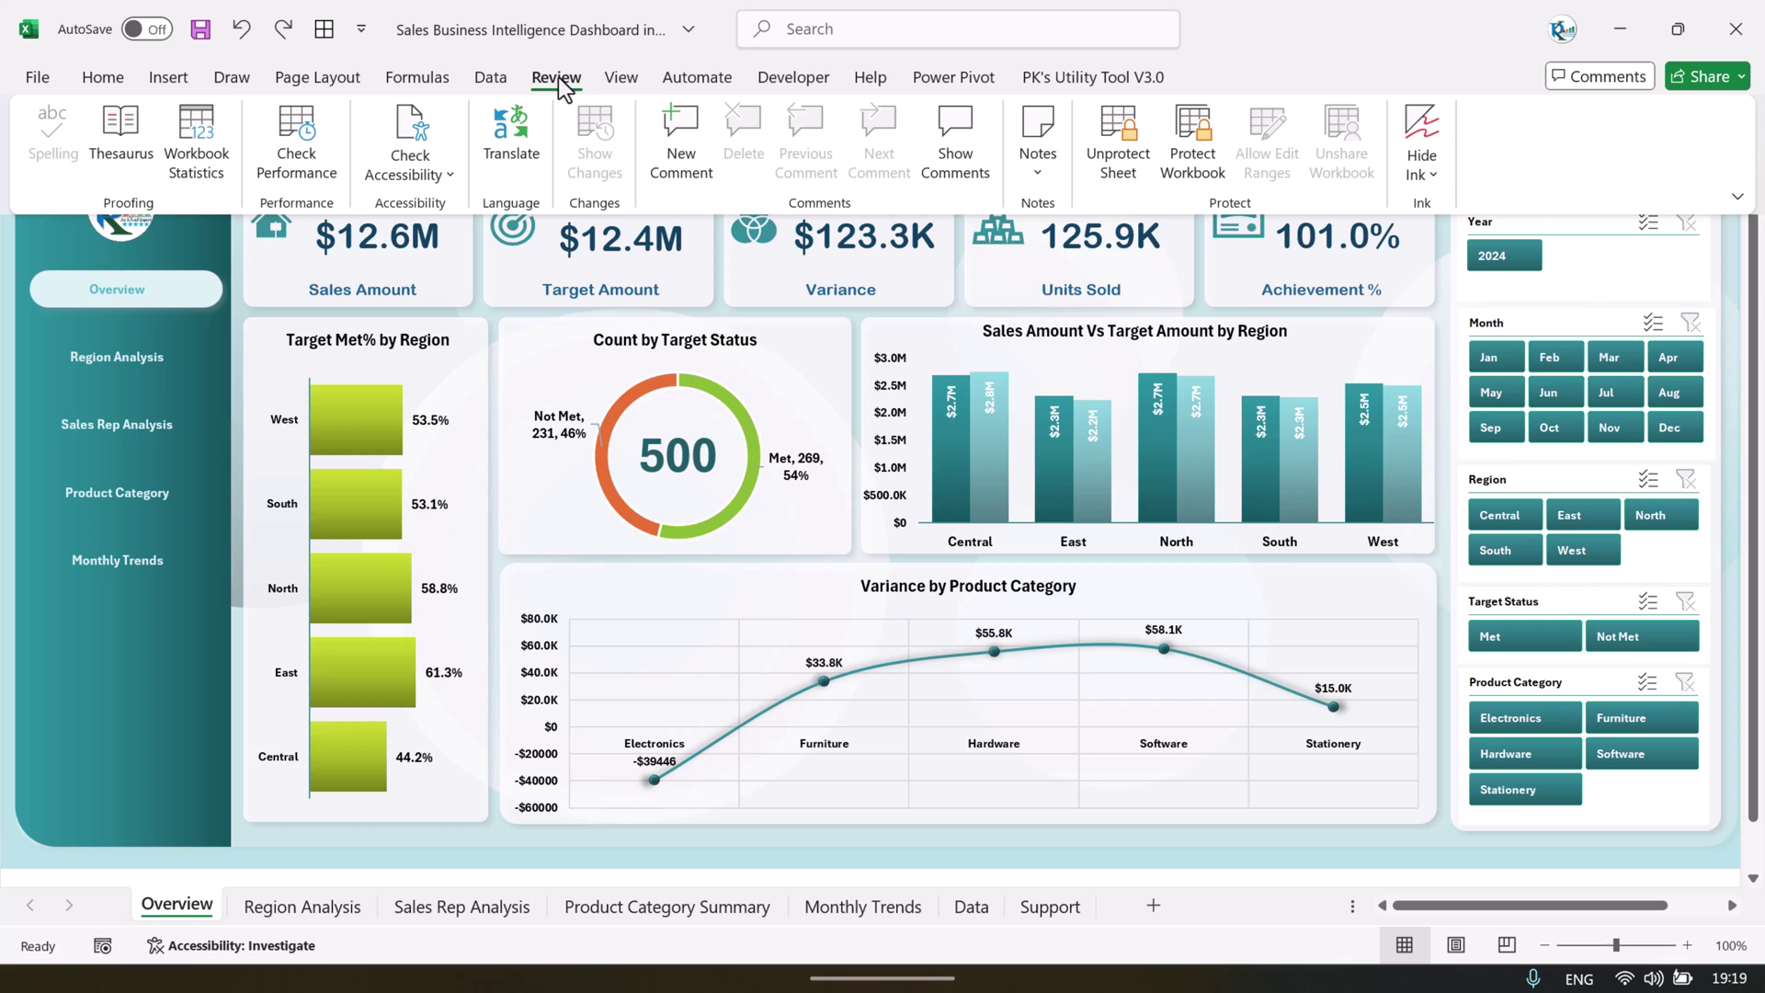
left_click(1140, 173)
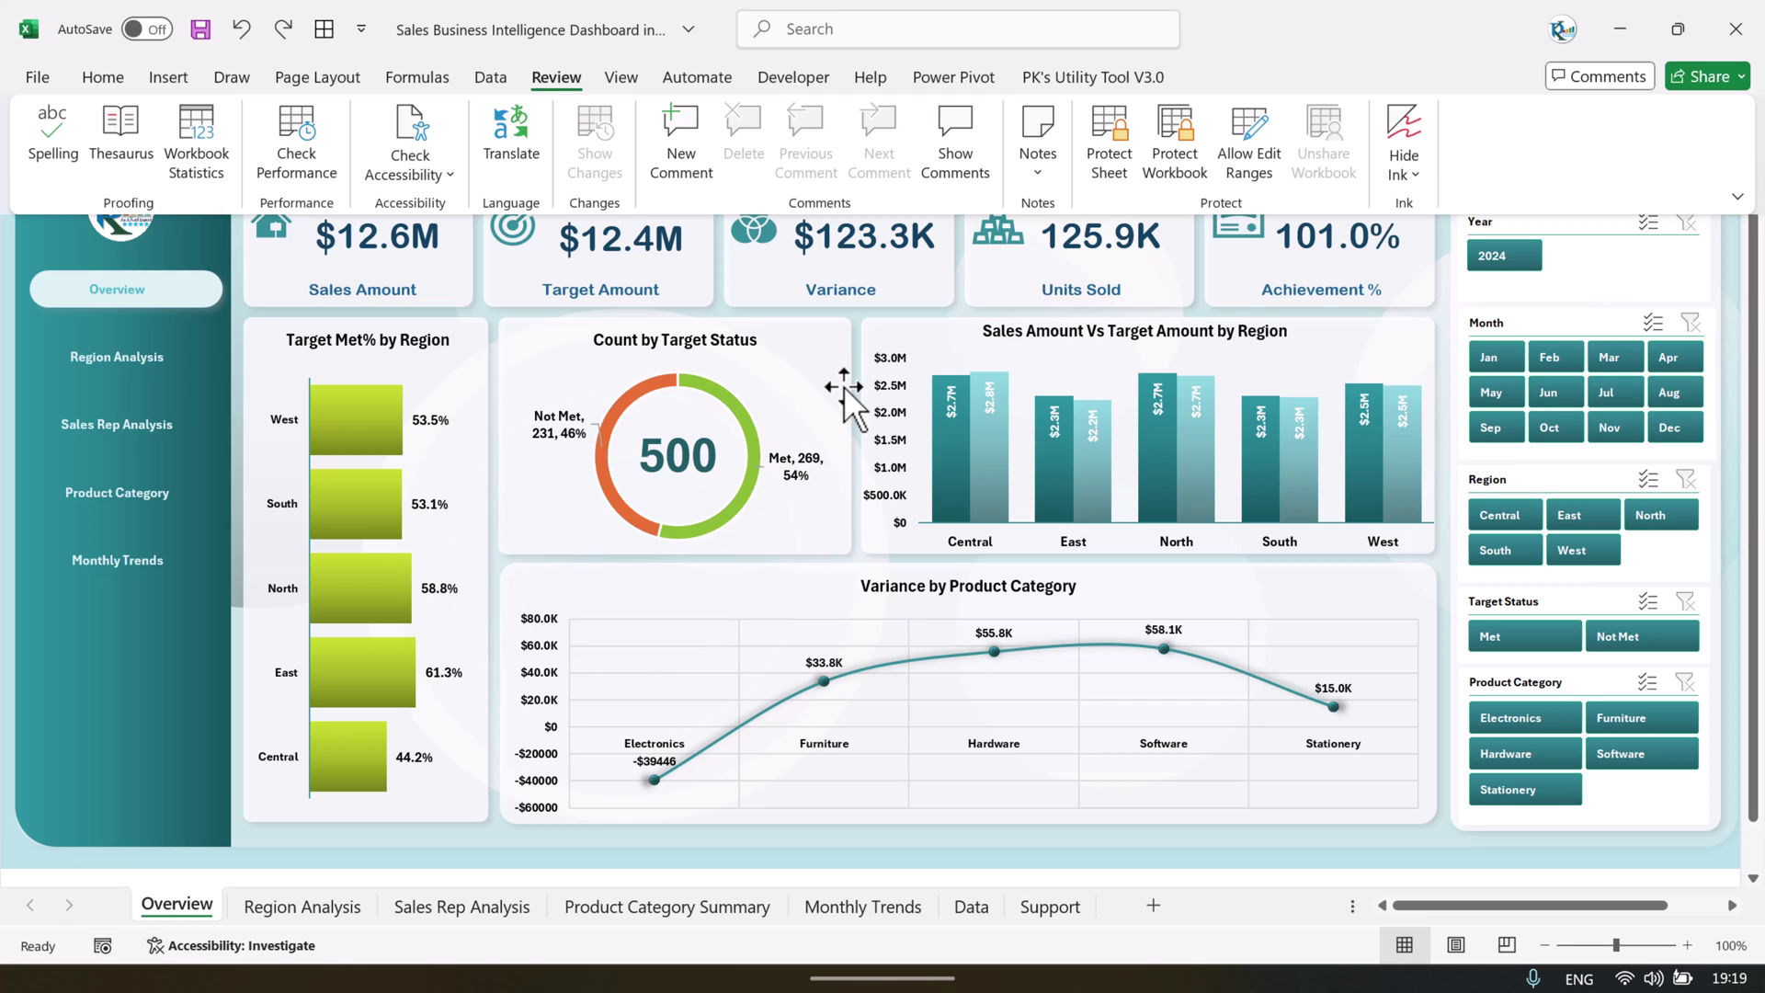
key("Escape")
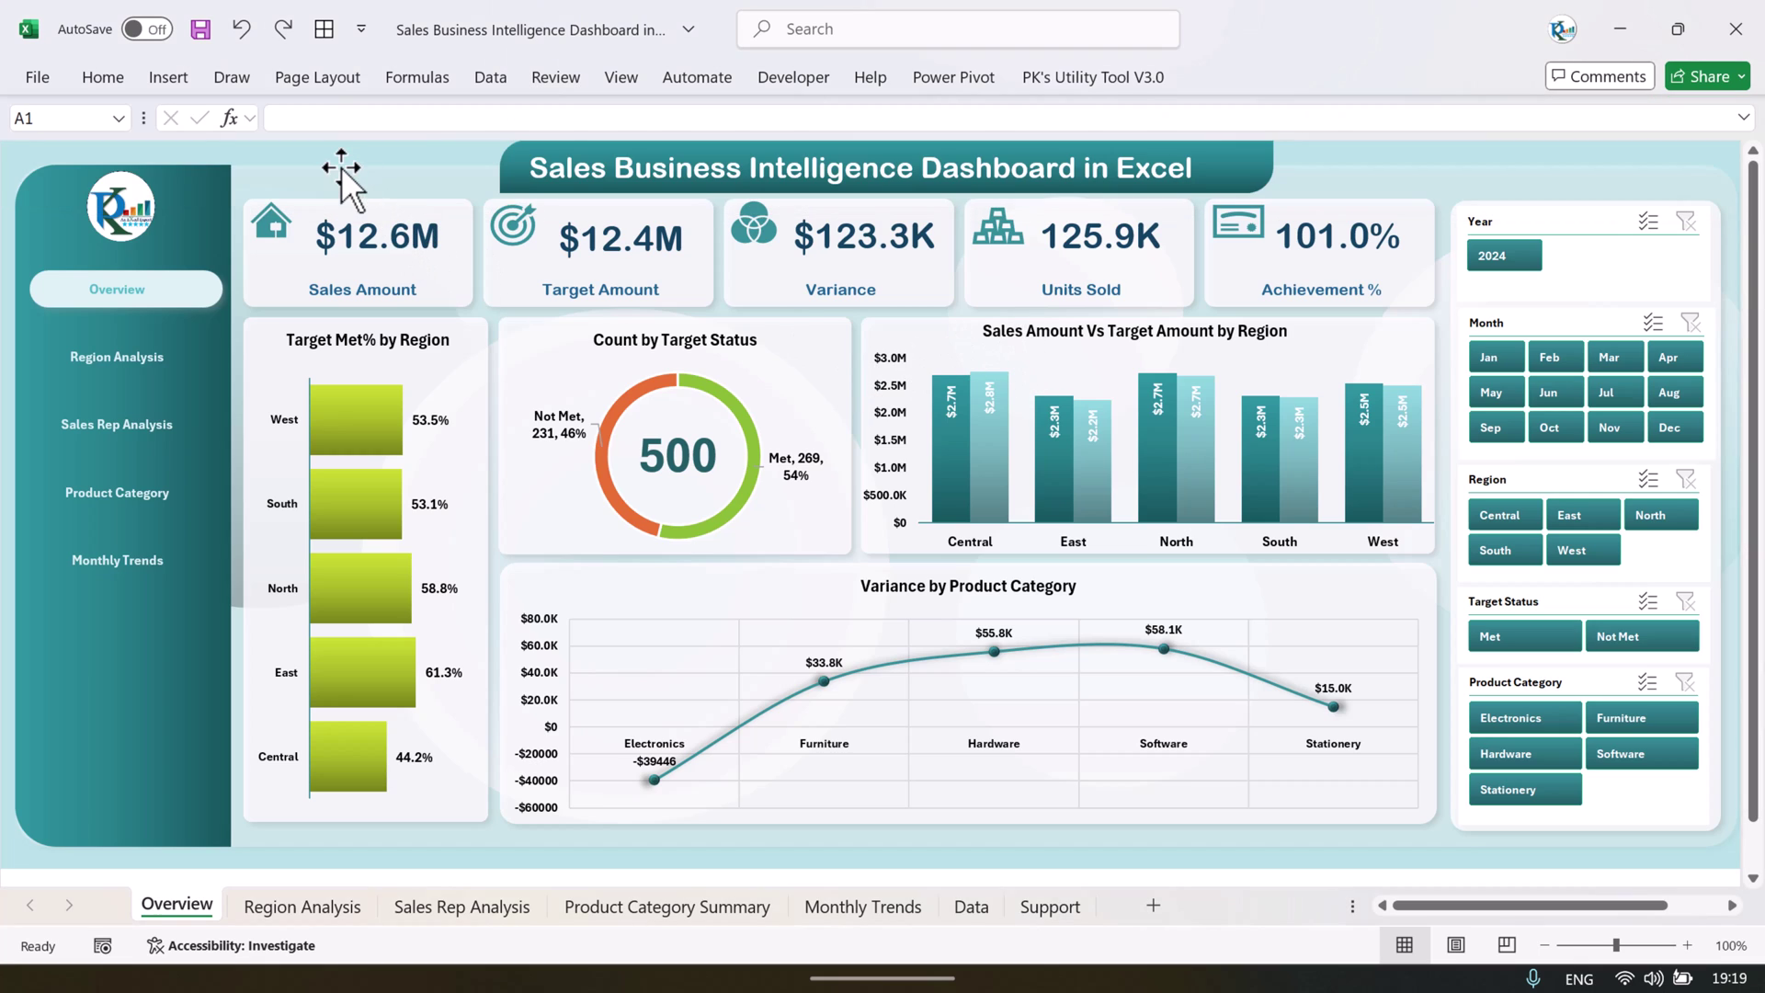
left_click(283, 171)
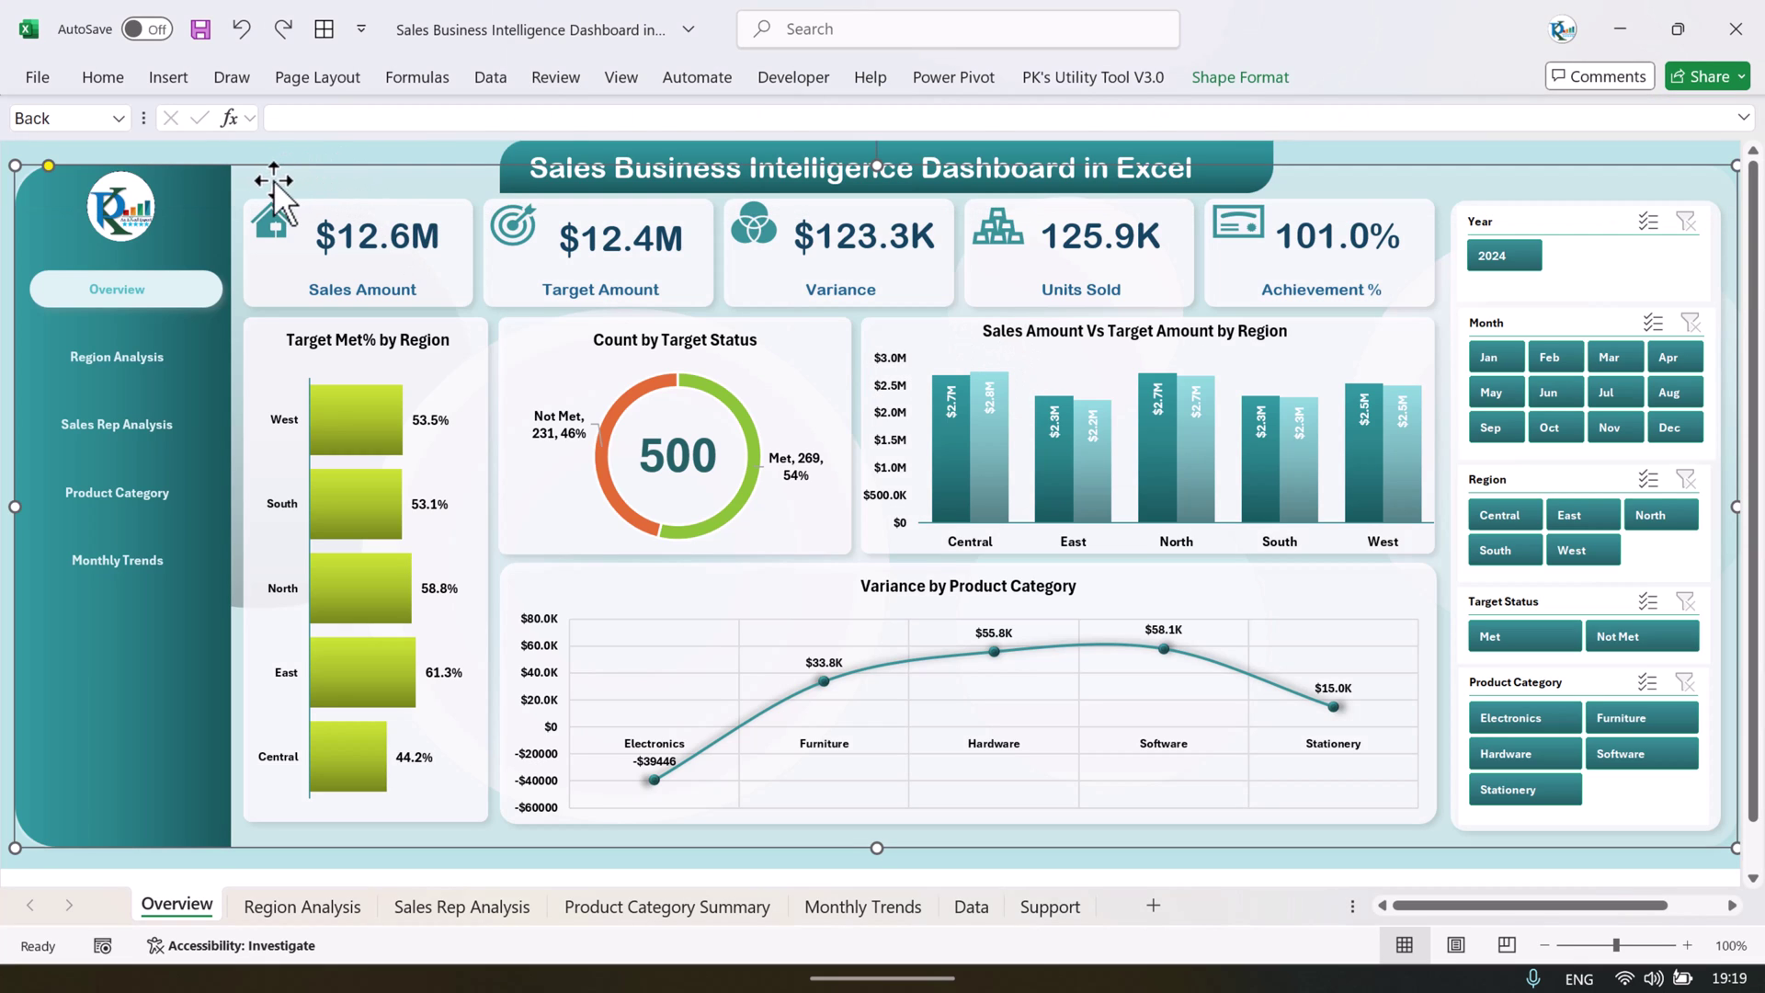
left_click_drag(35, 192, 233, 320)
key("Escape")
left_click(185, 303)
left_click(193, 305)
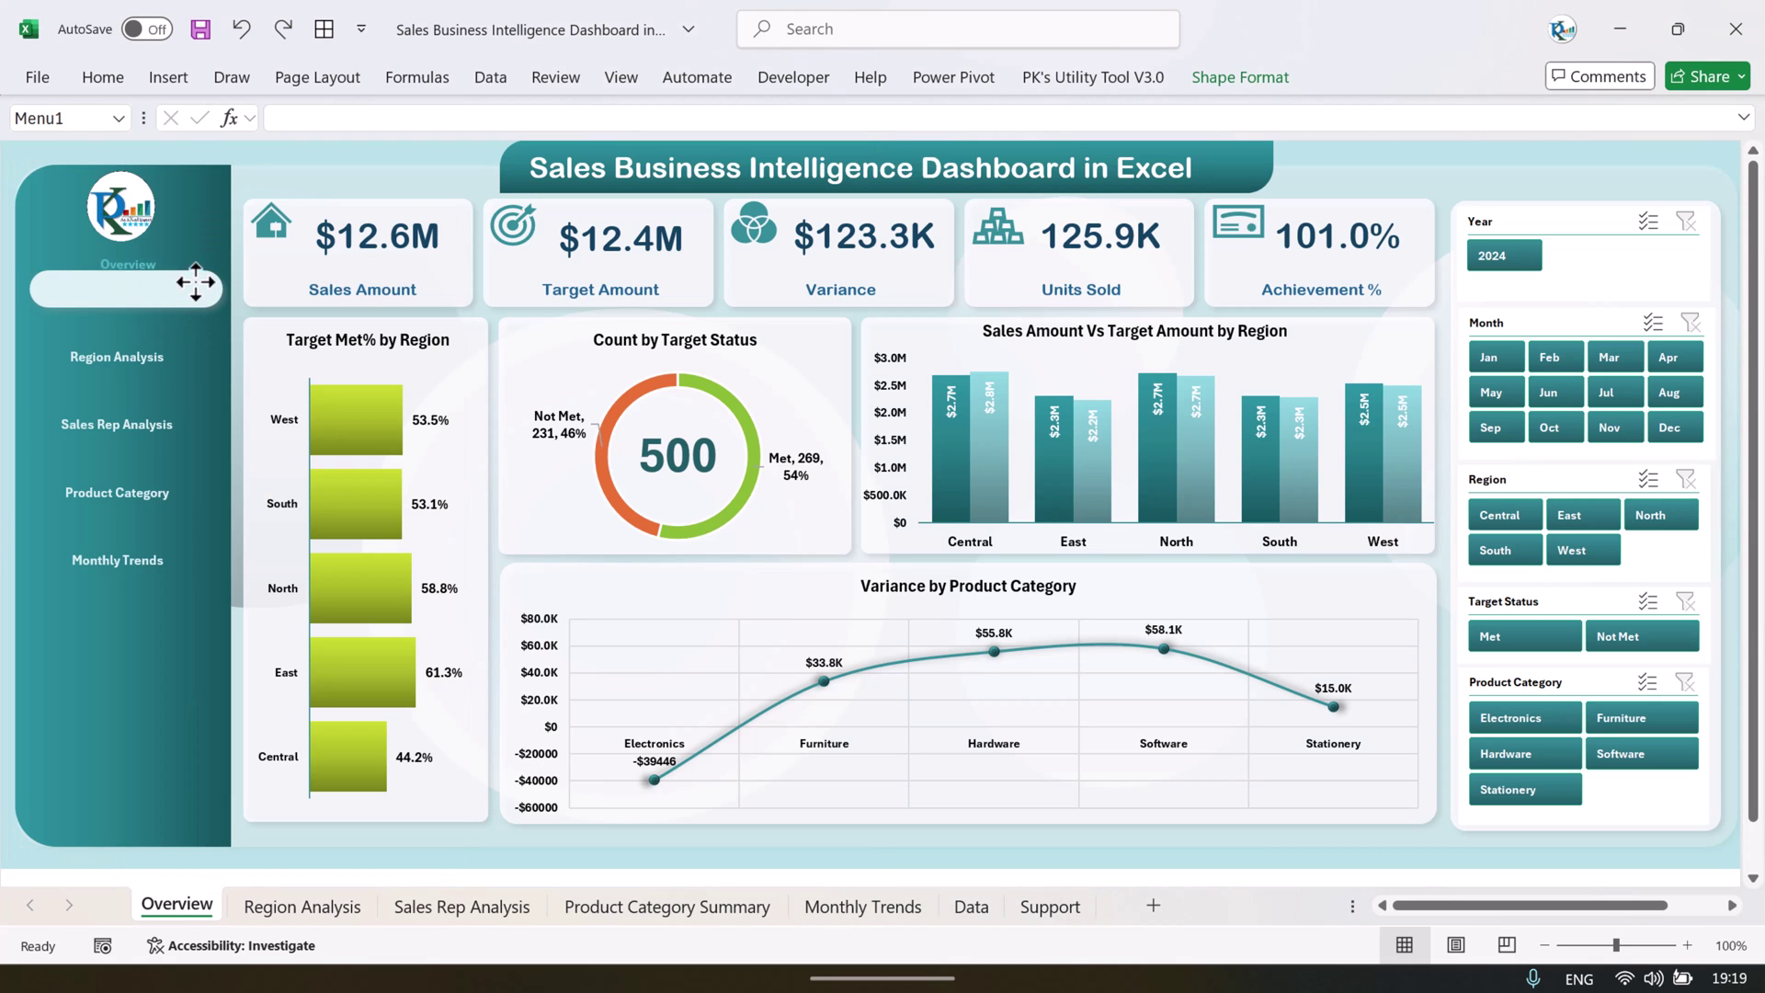
key("Escape")
right_click(32, 291)
key("Escape")
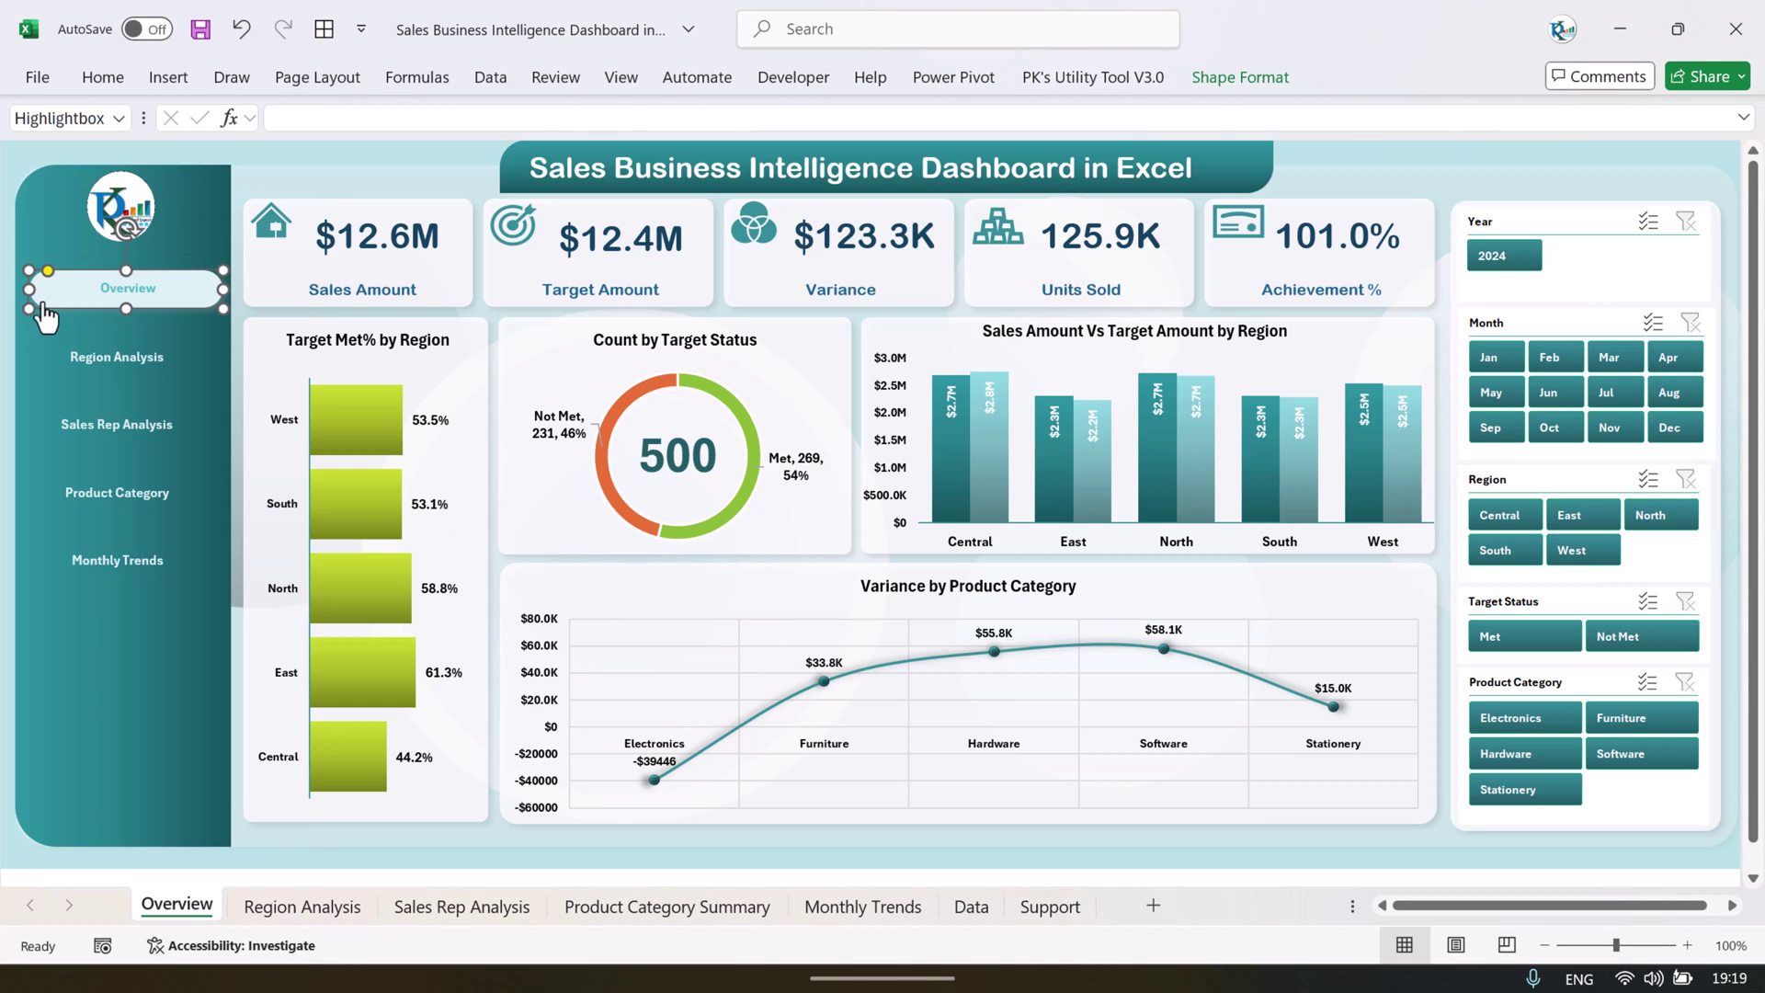
key("Escape")
left_click(202, 327)
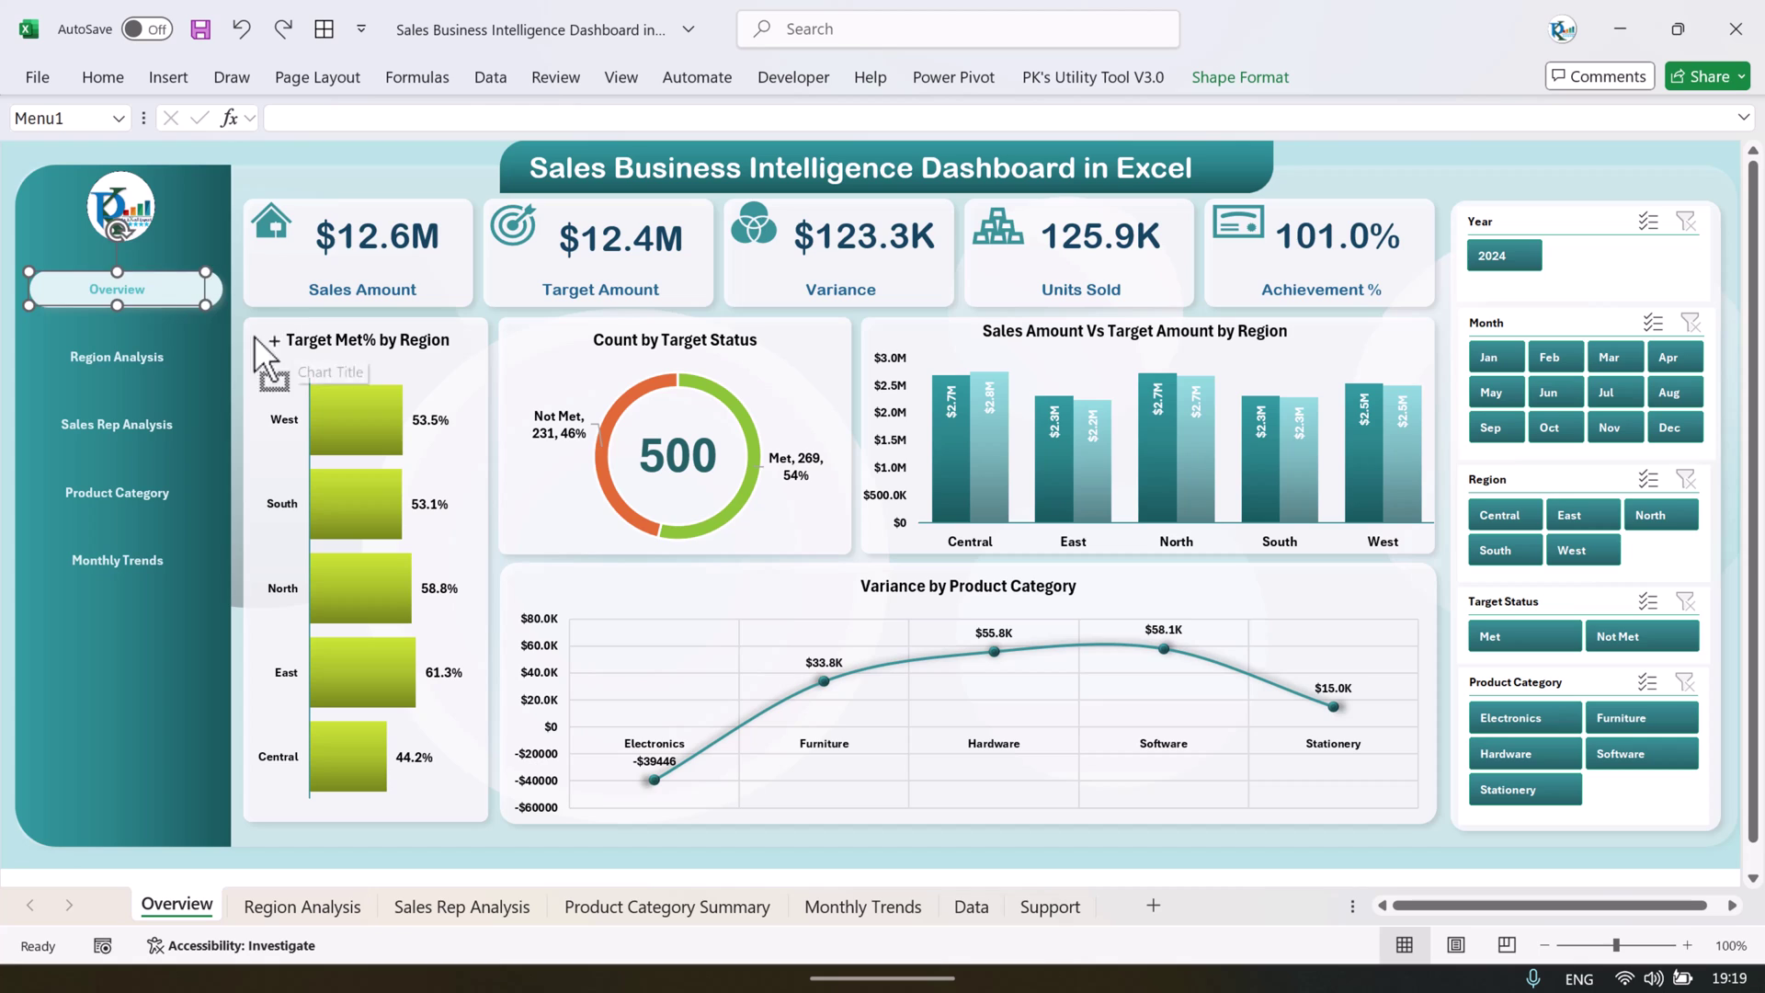
left_click(97, 253)
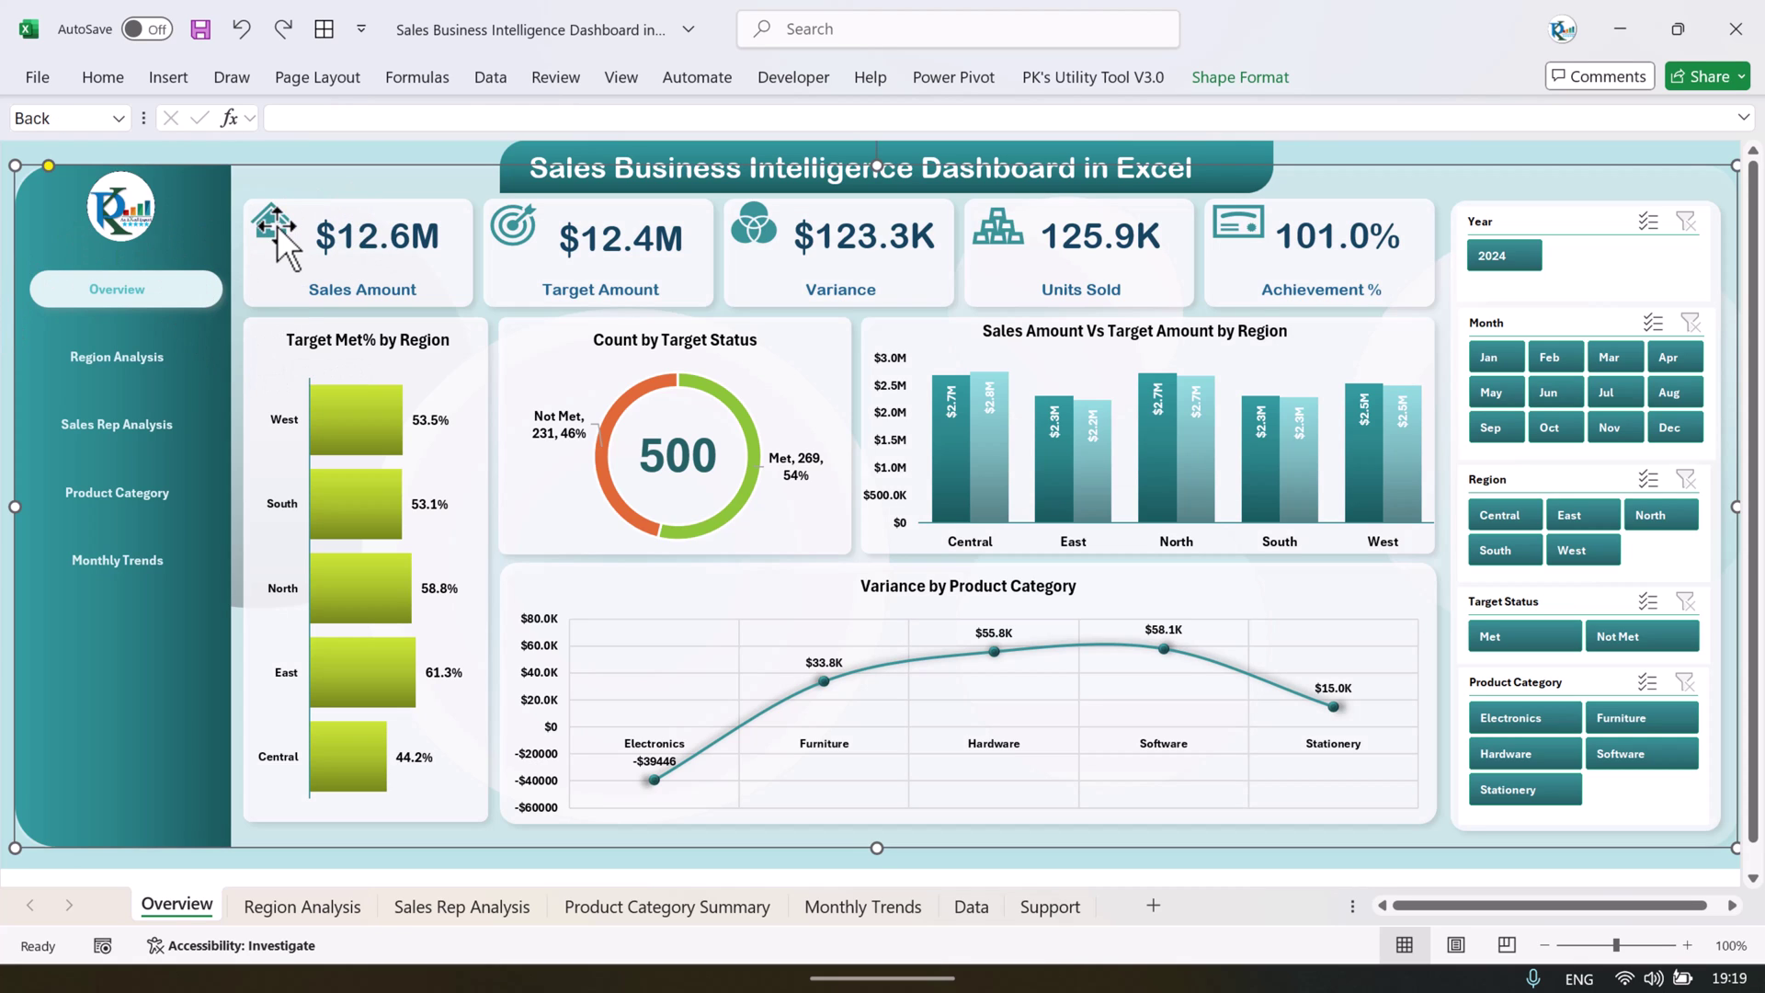
left_click(468, 267)
left_click_drag(471, 294, 479, 269)
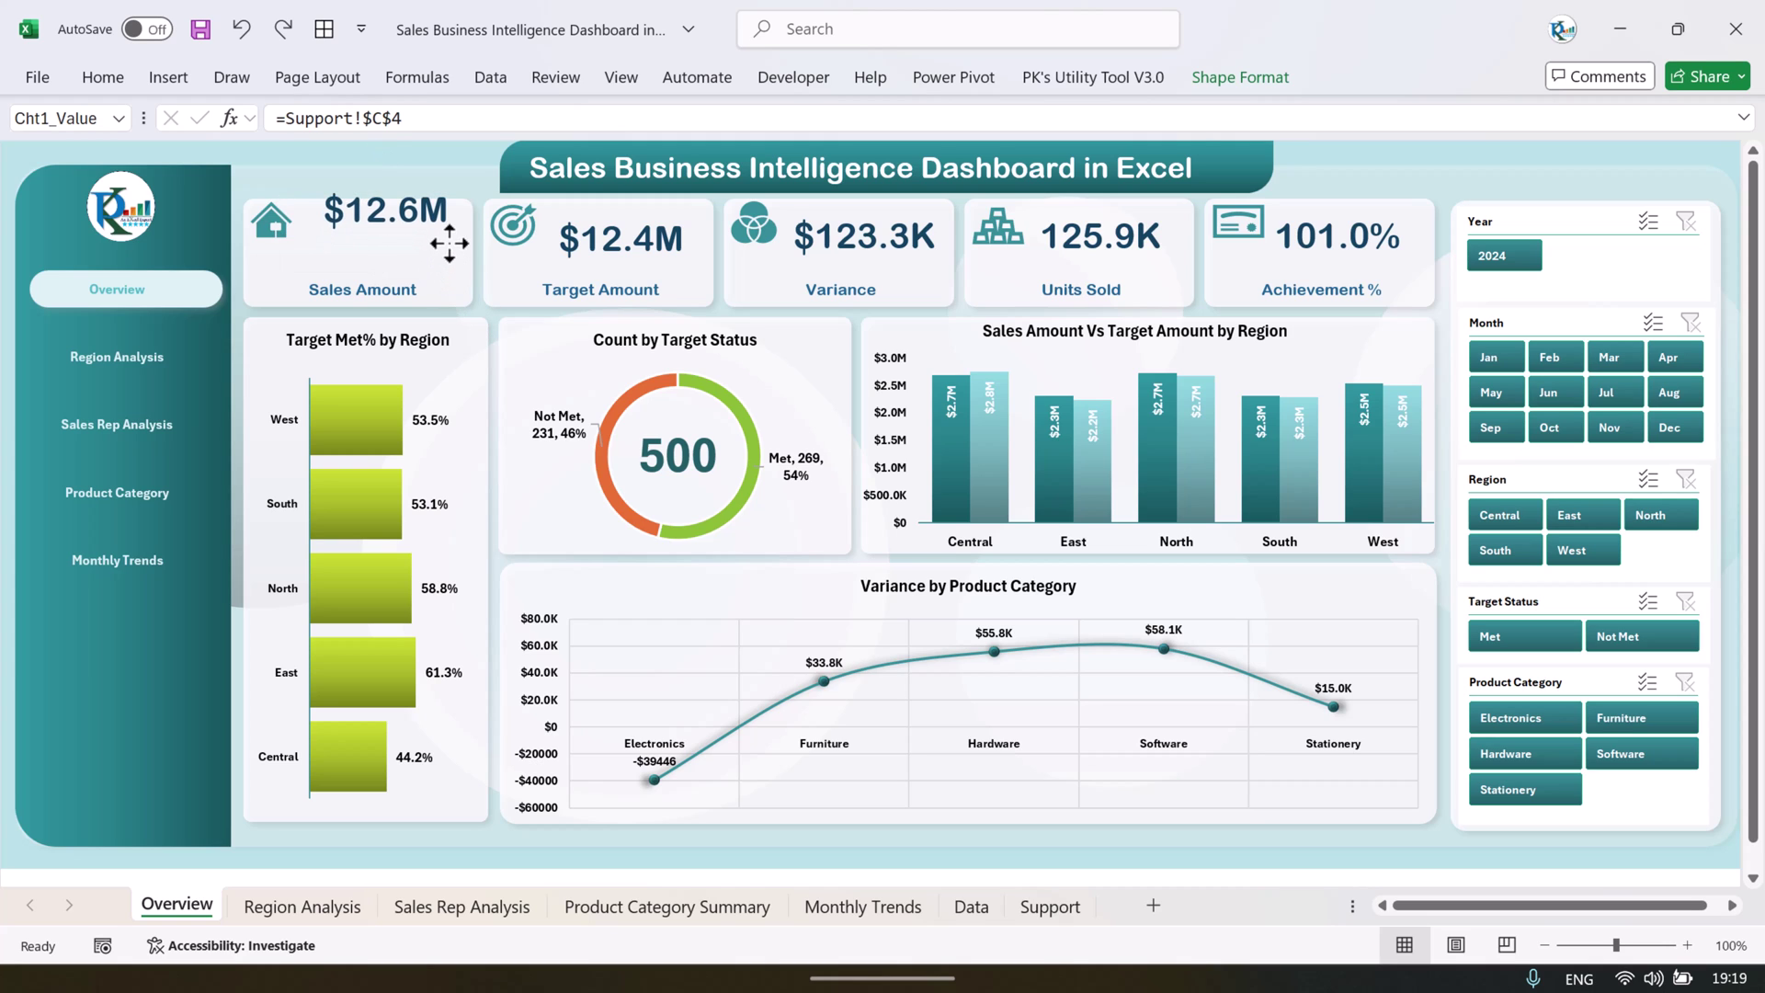
key("ctrl+z")
right_click(259, 228)
left_click(262, 222)
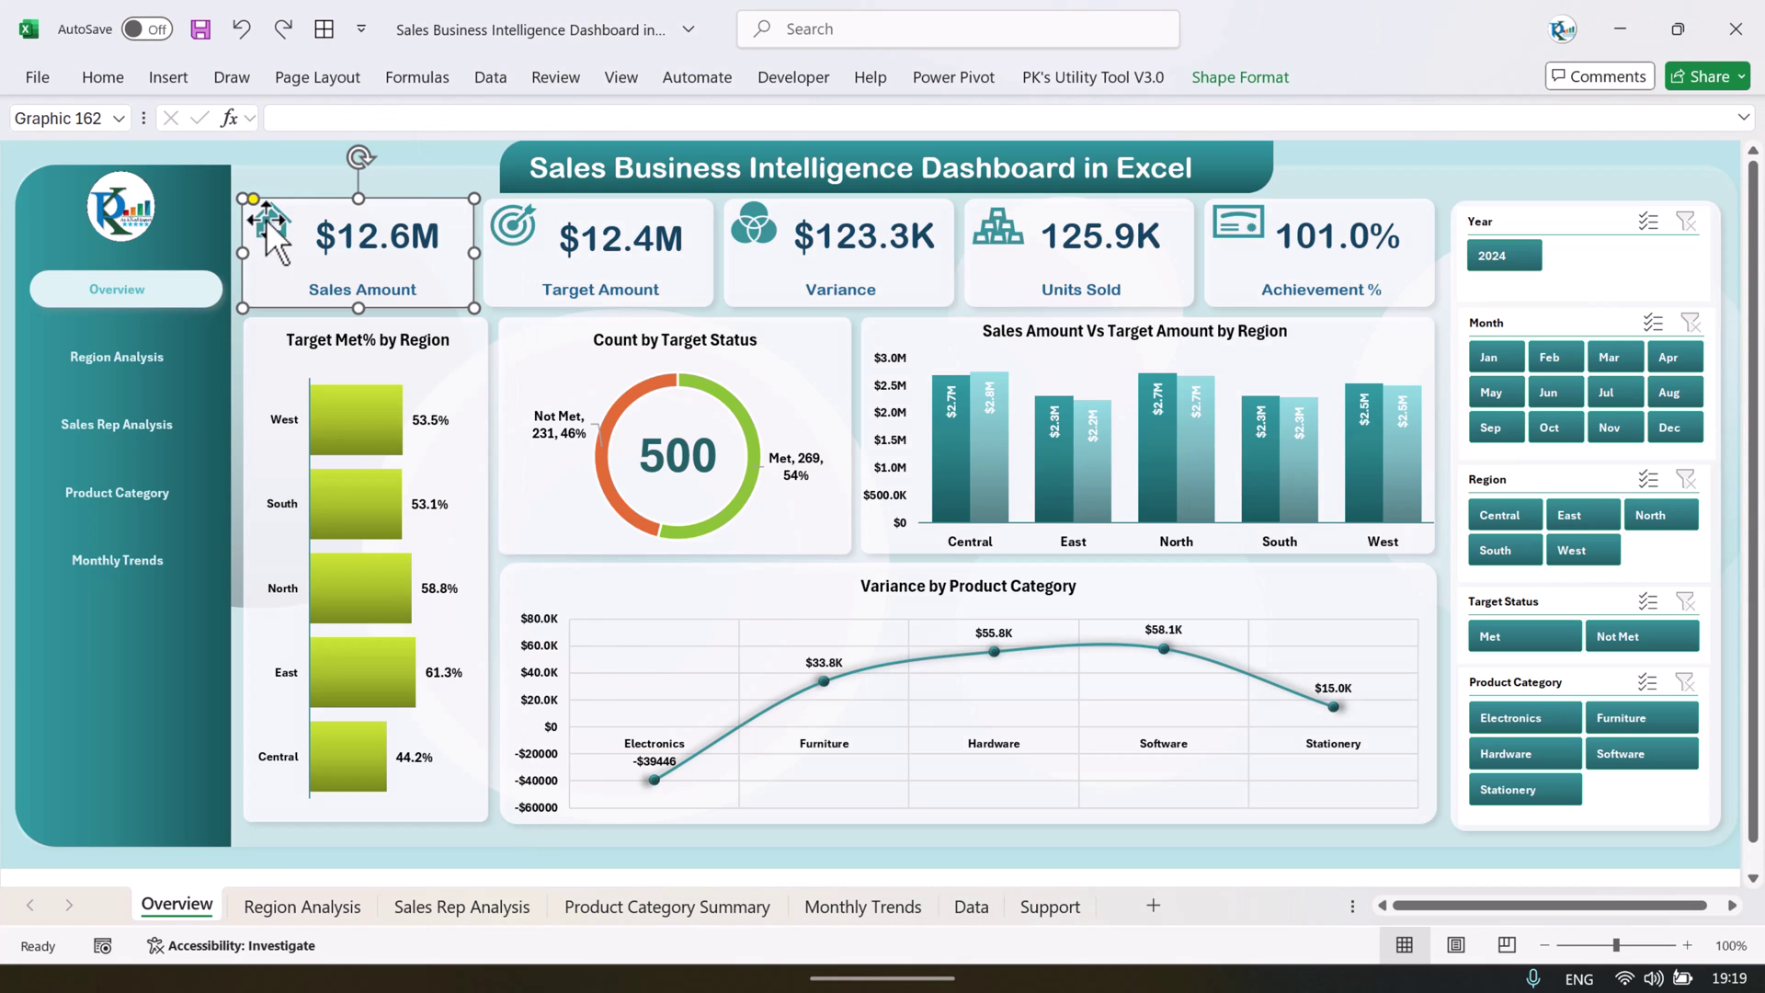
left_click(520, 228)
left_click(520, 228)
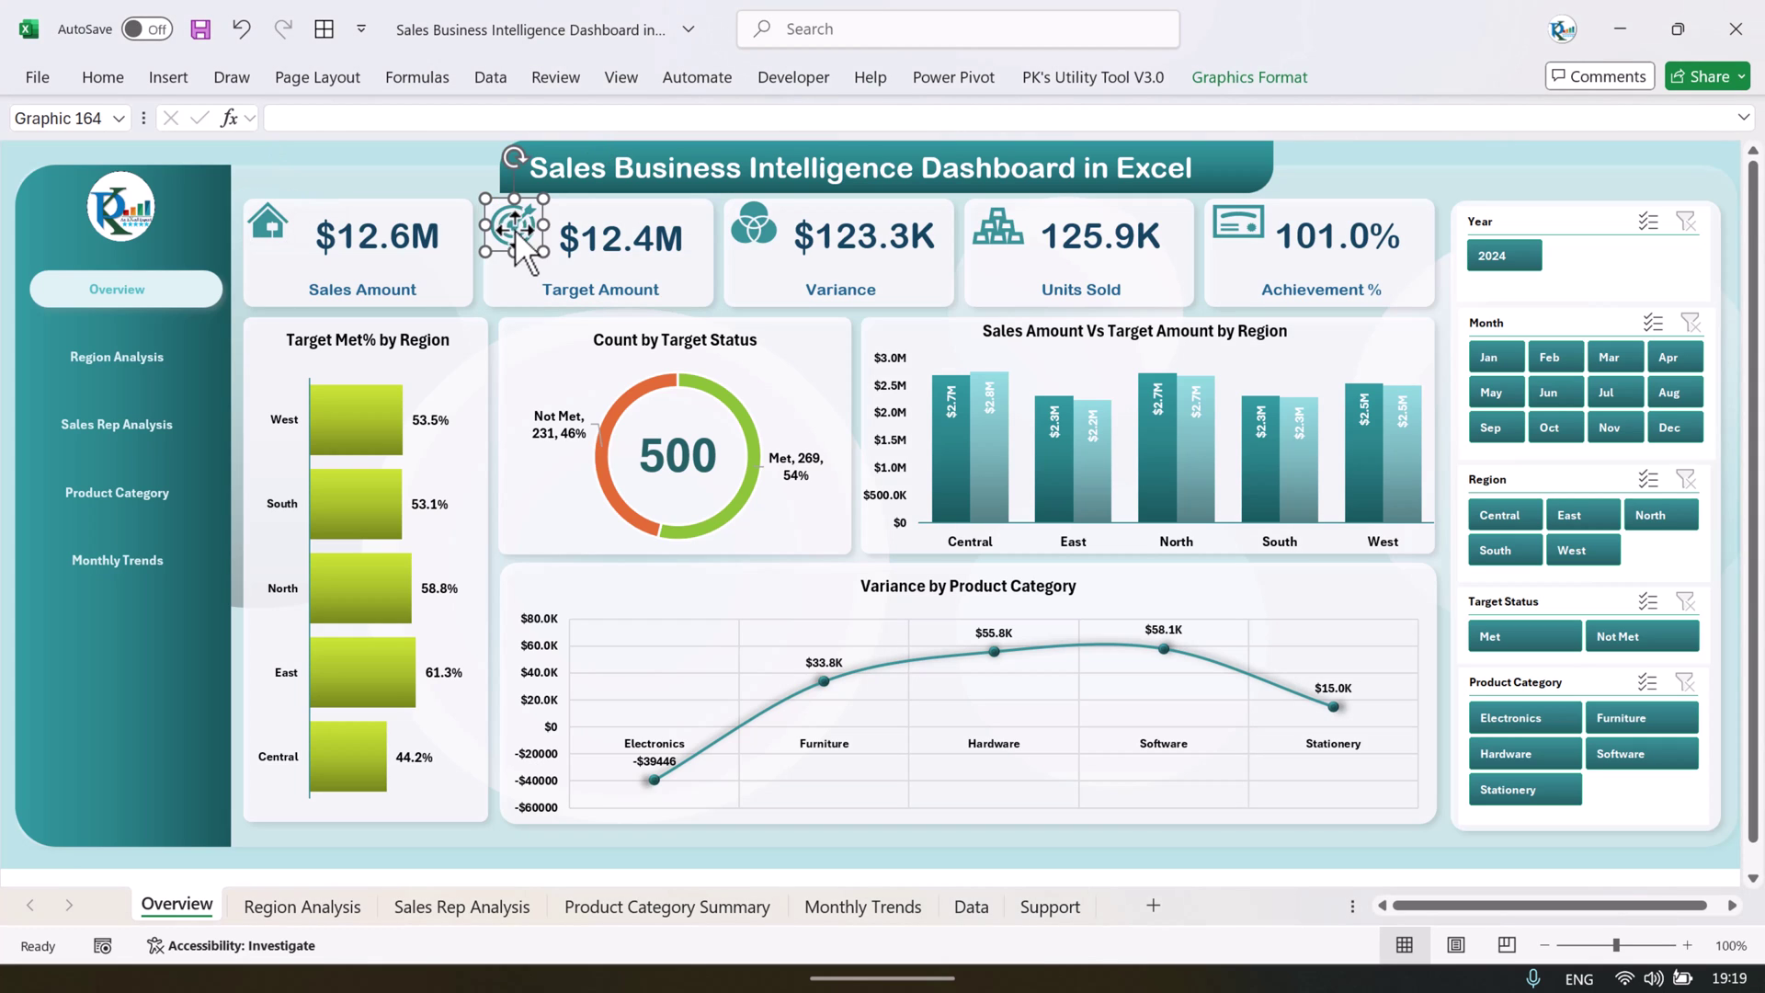
left_click(756, 225)
left_click(1002, 226)
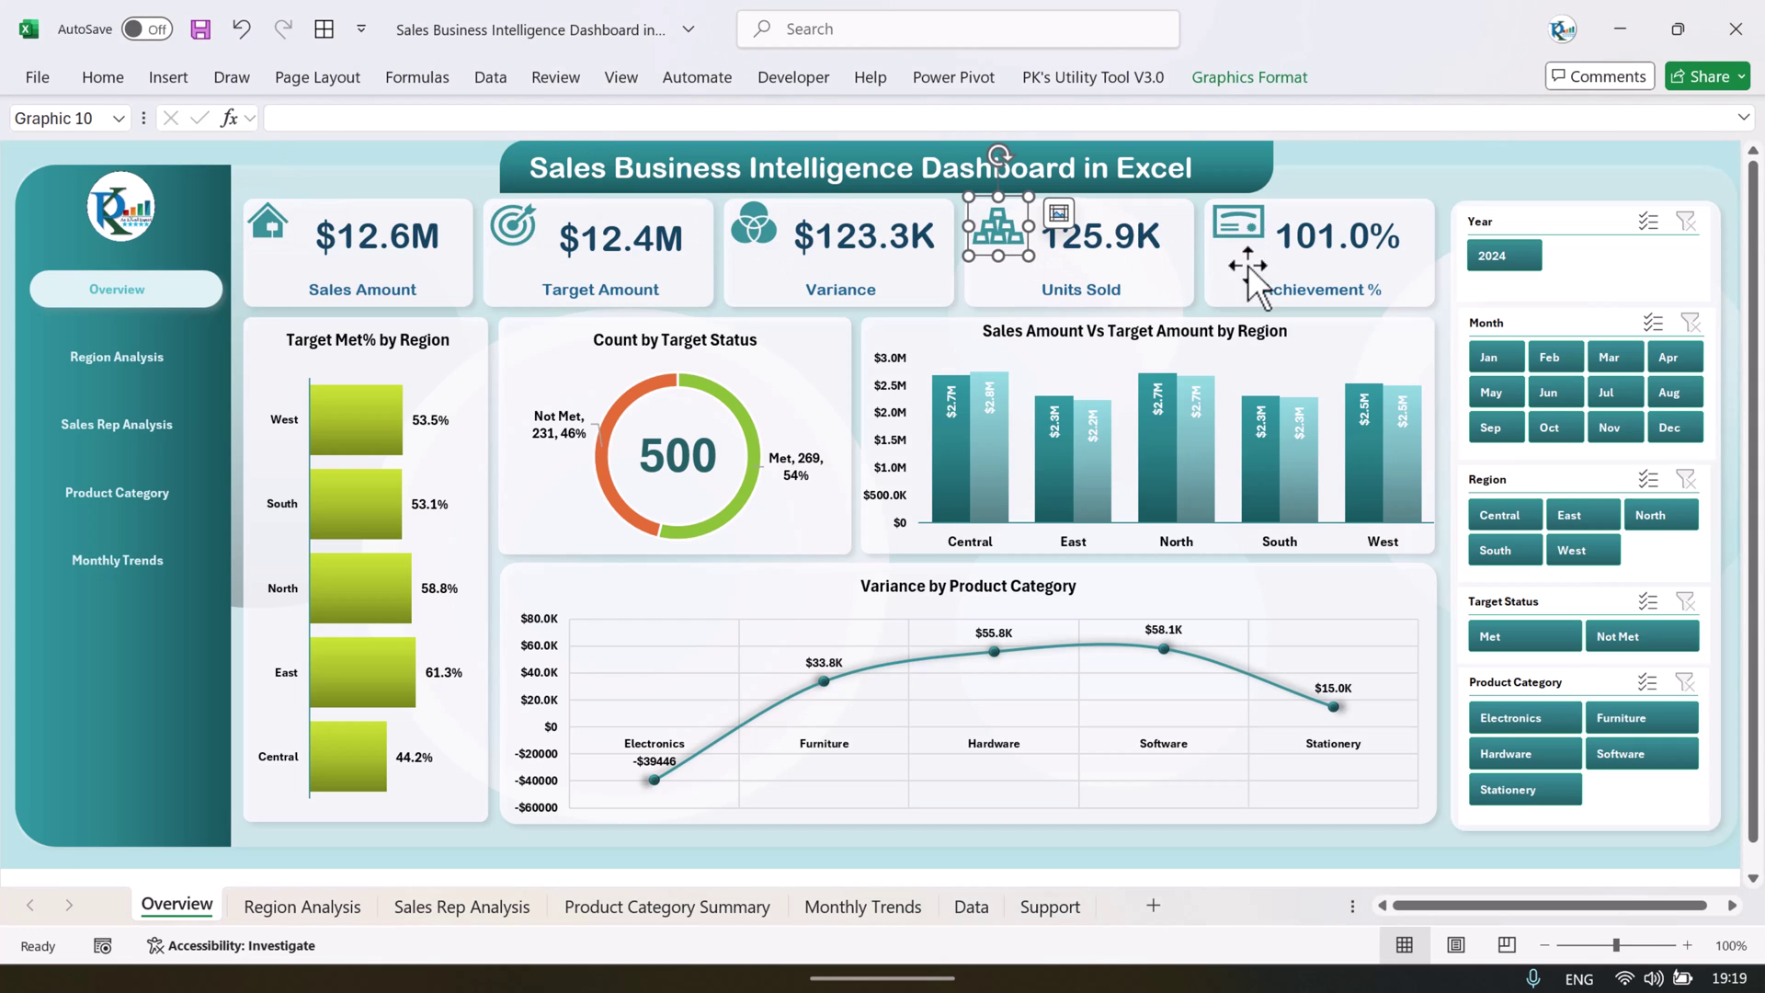
left_click(1060, 288)
right_click(1060, 287)
key("Escape")
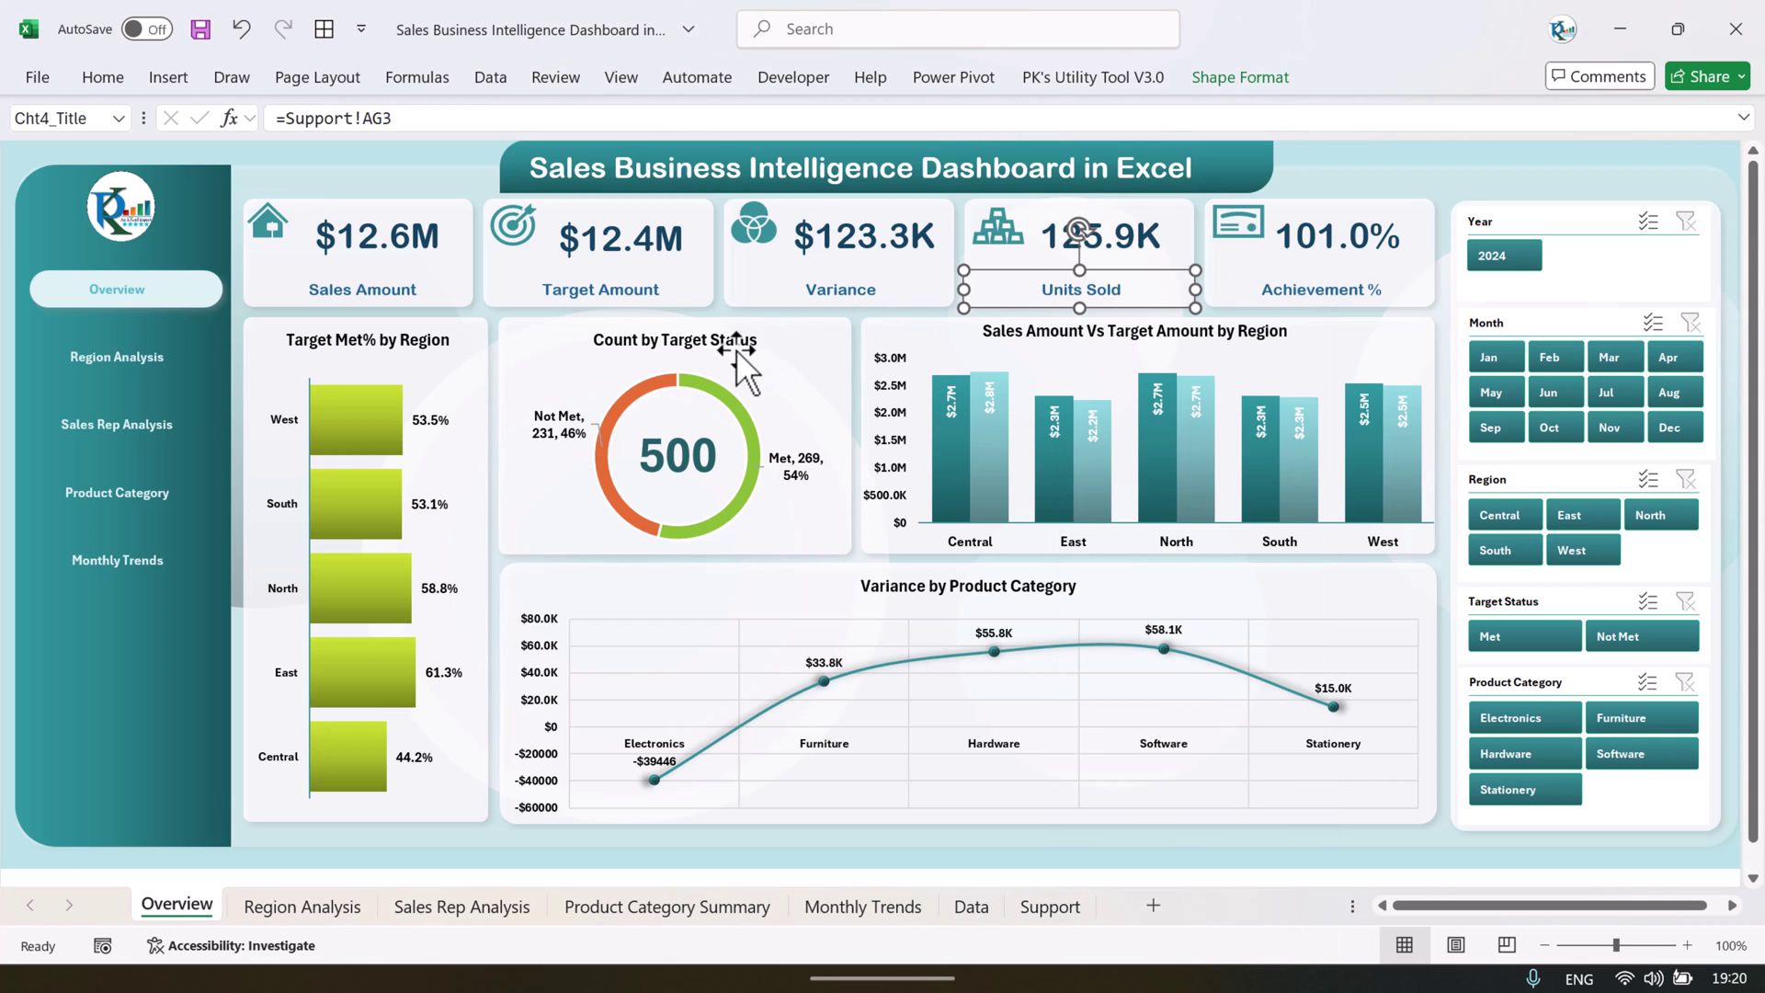
left_click(793, 346)
left_click(816, 331)
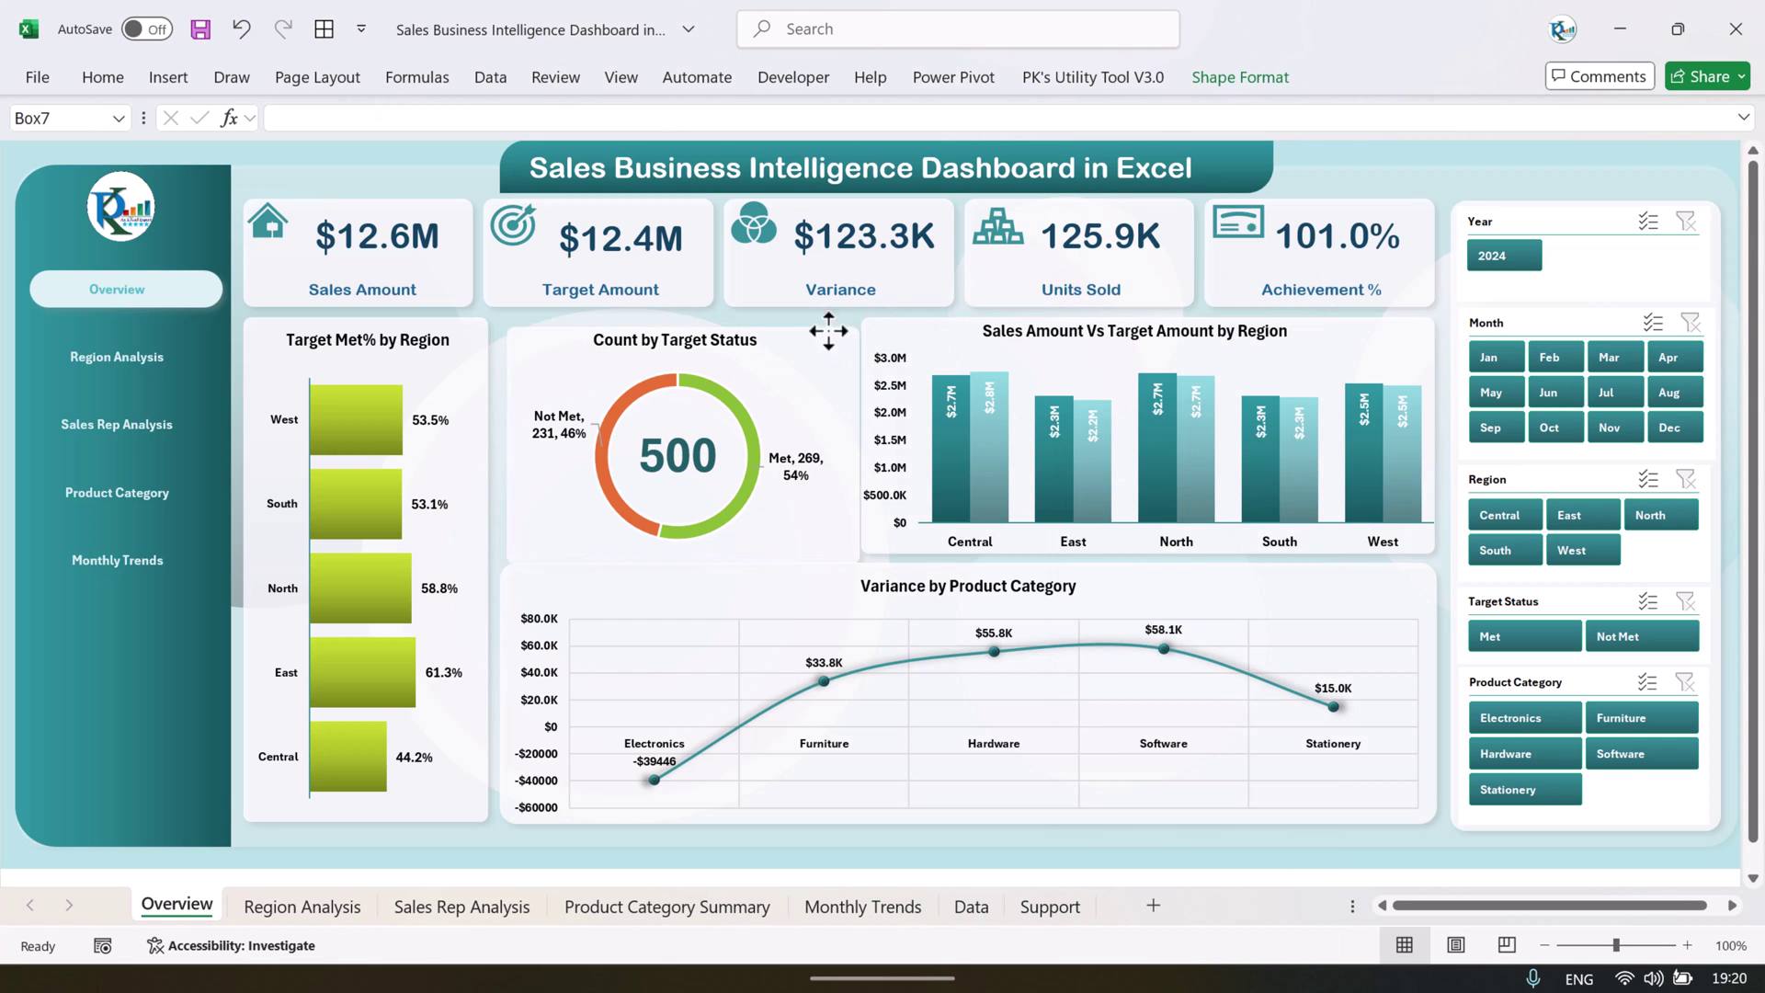
left_click_drag(816, 331, 777, 316)
left_click(721, 394)
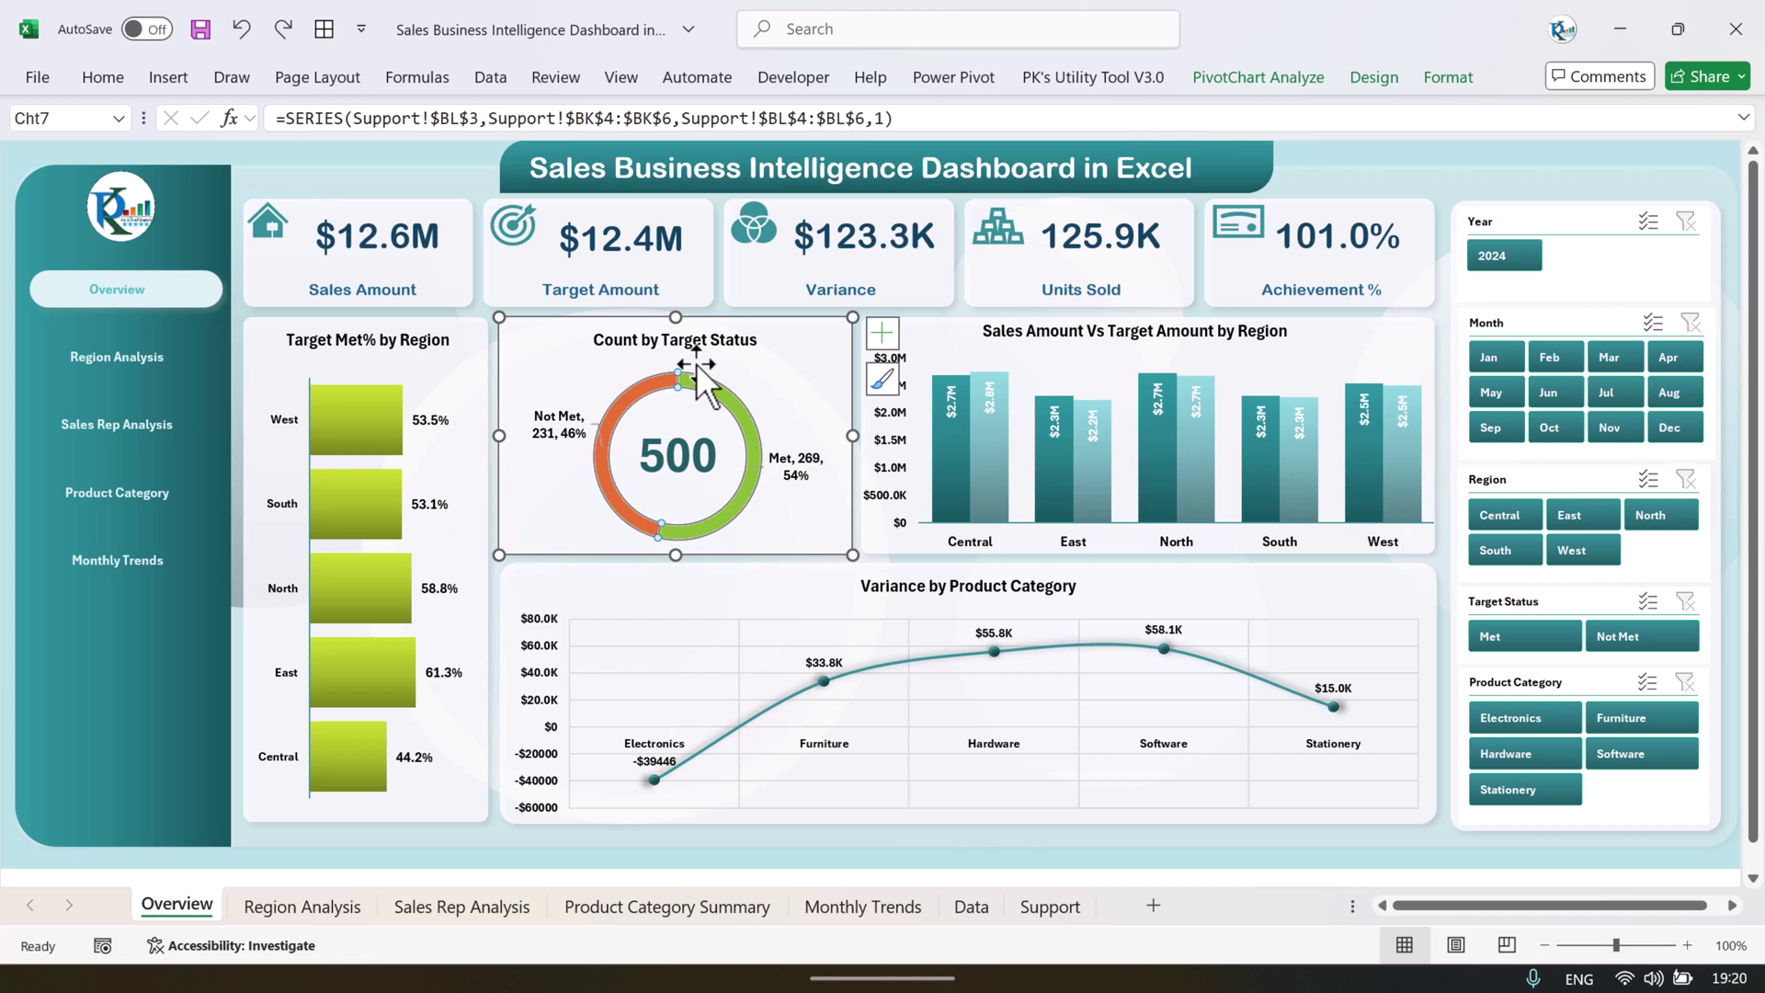
- On Support, select pivot cell BV5 and open PivotTable Analyze's Fields, Items, & Sets
left_click(1051, 916)
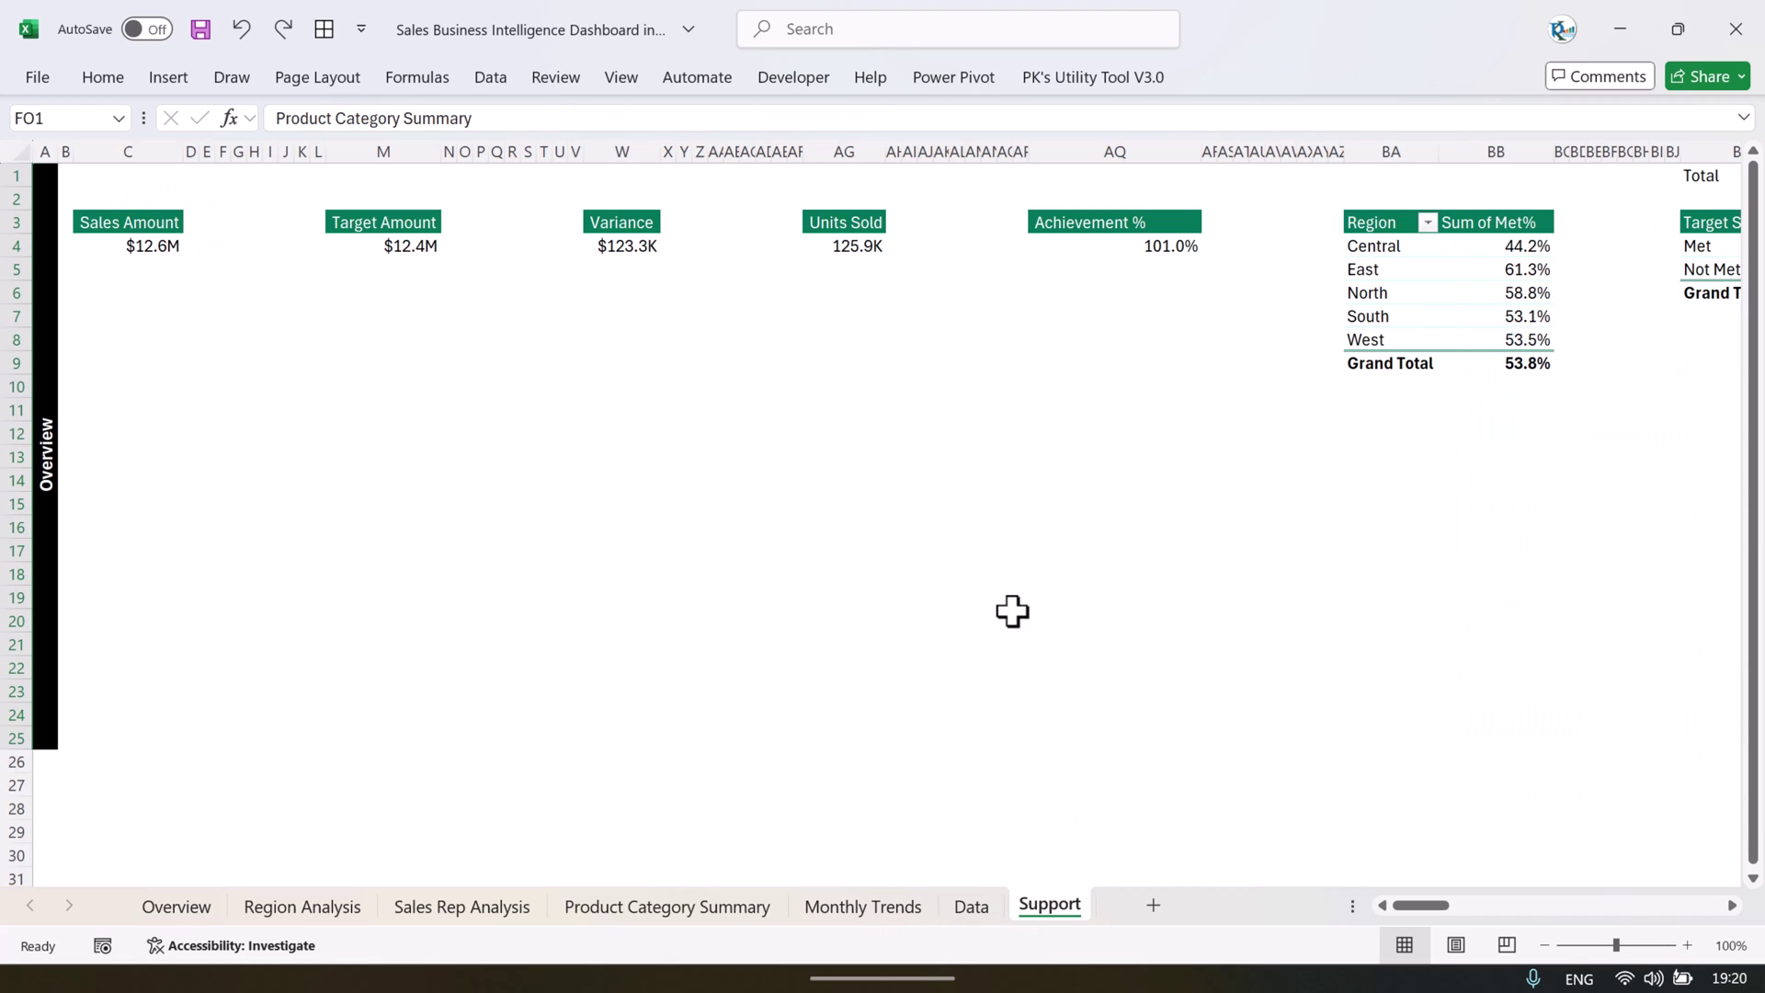
left_click(1497, 314)
scroll(1428, 294, "right", 10)
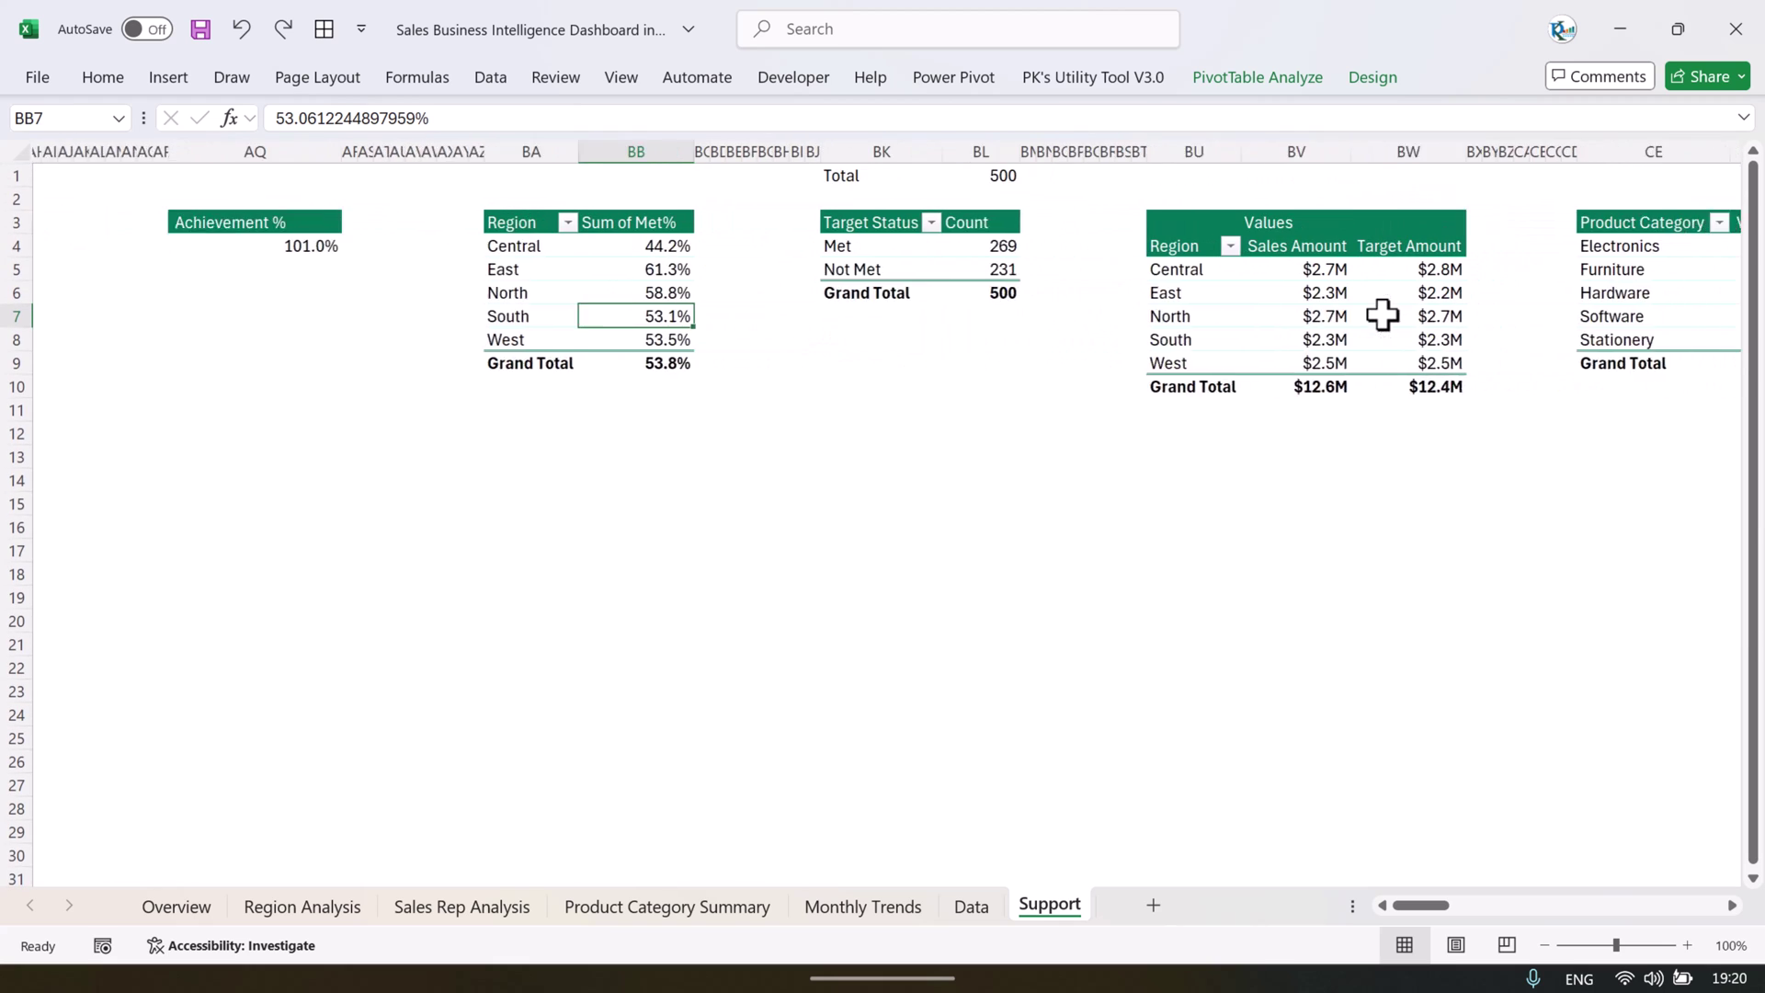
left_click(984, 269)
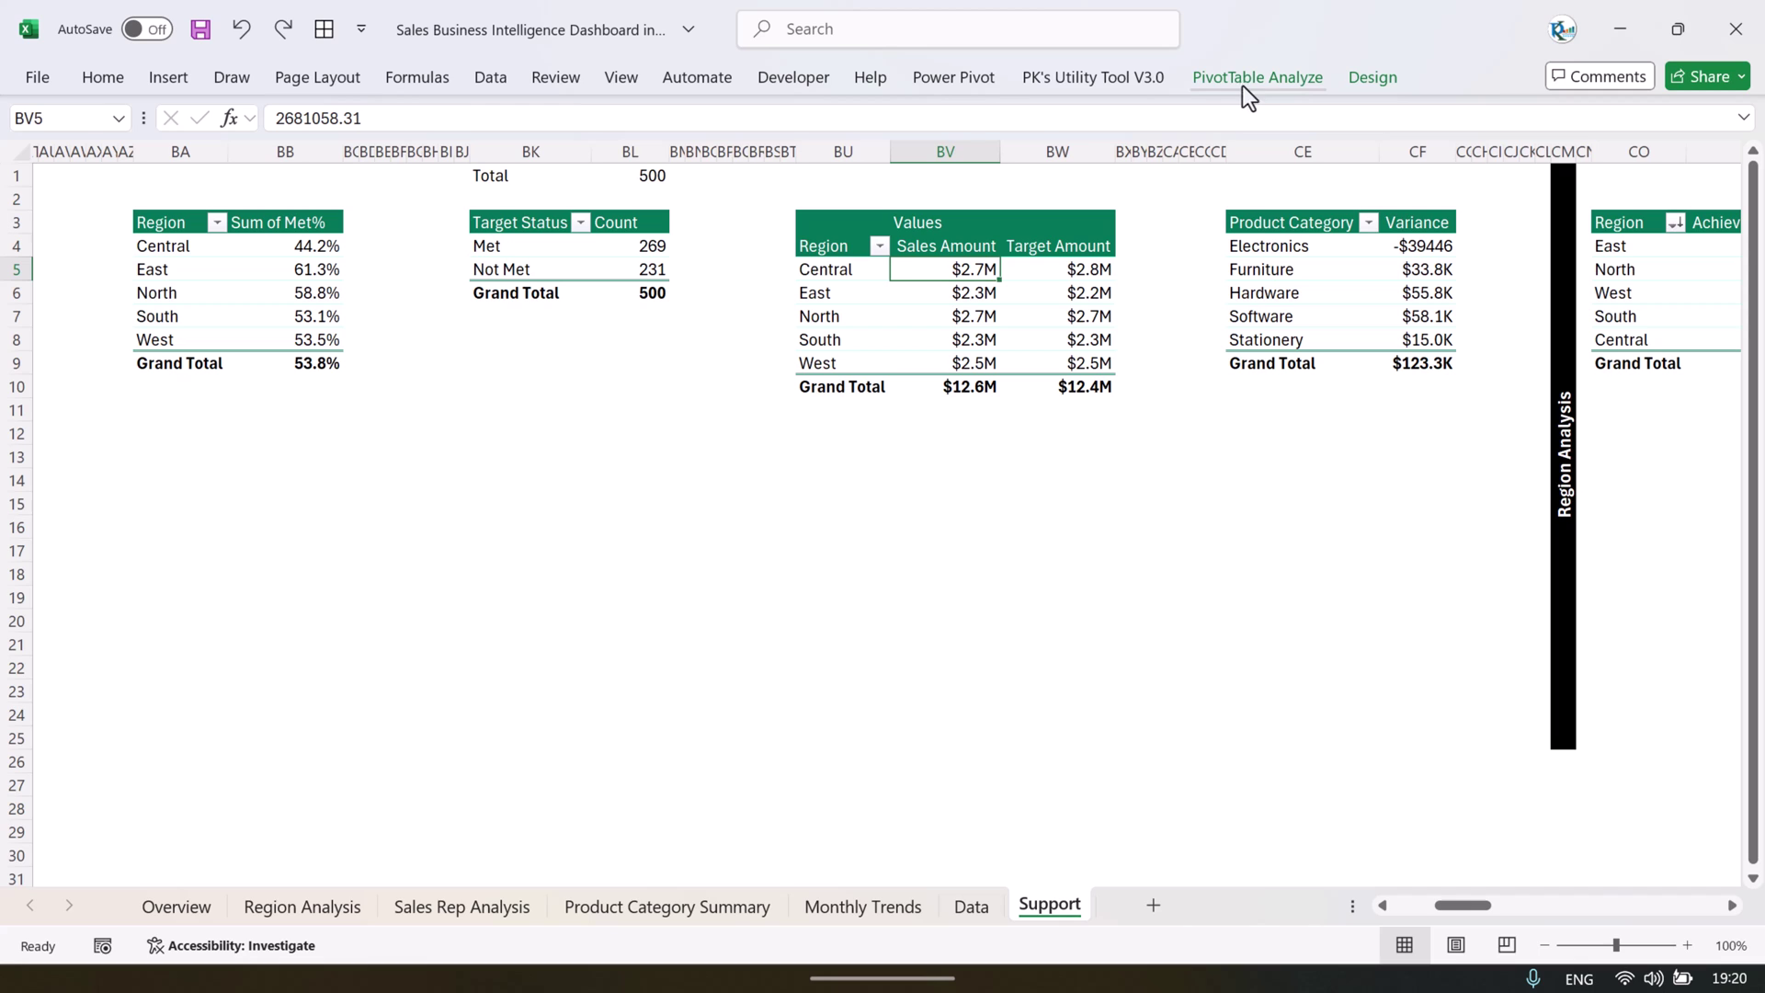
left_click(1288, 79)
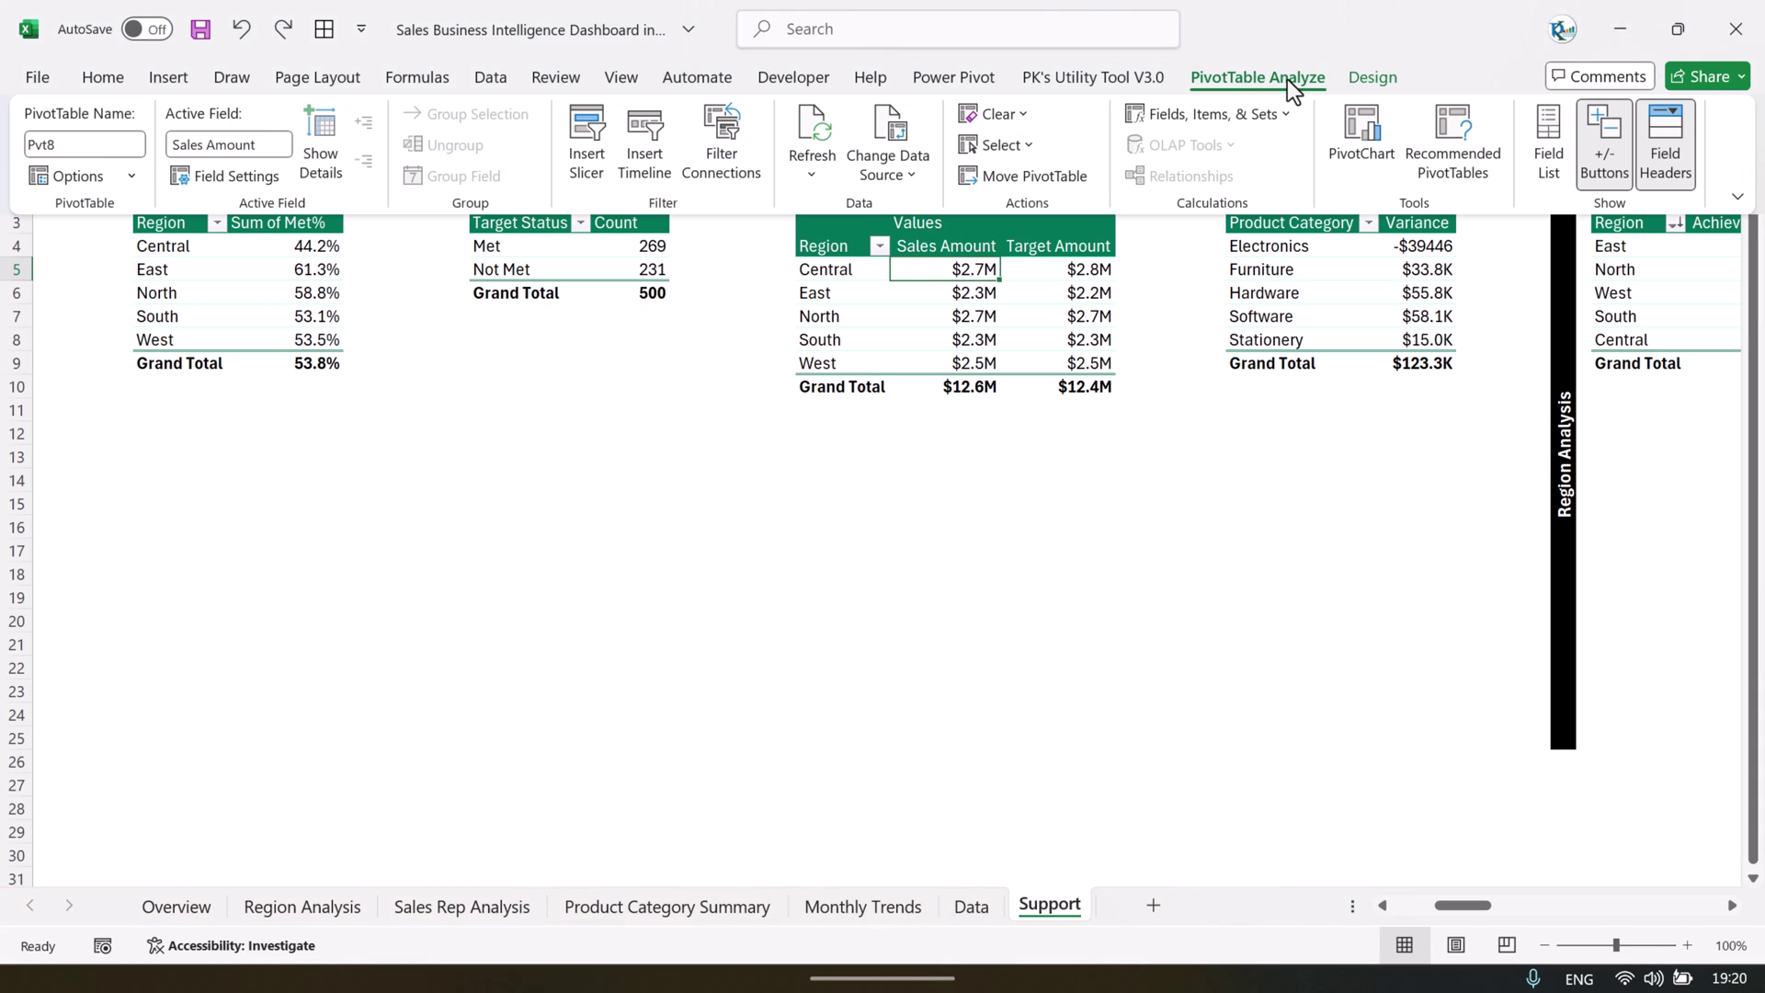
left_click(1252, 118)
- List the pivot's calculated-field formulas on a new sheet and select B3:C8 to review them
left_click(1215, 267)
left_click(224, 217)
left_click_drag(224, 218, 398, 339)
left_click_drag(225, 221, 397, 316)
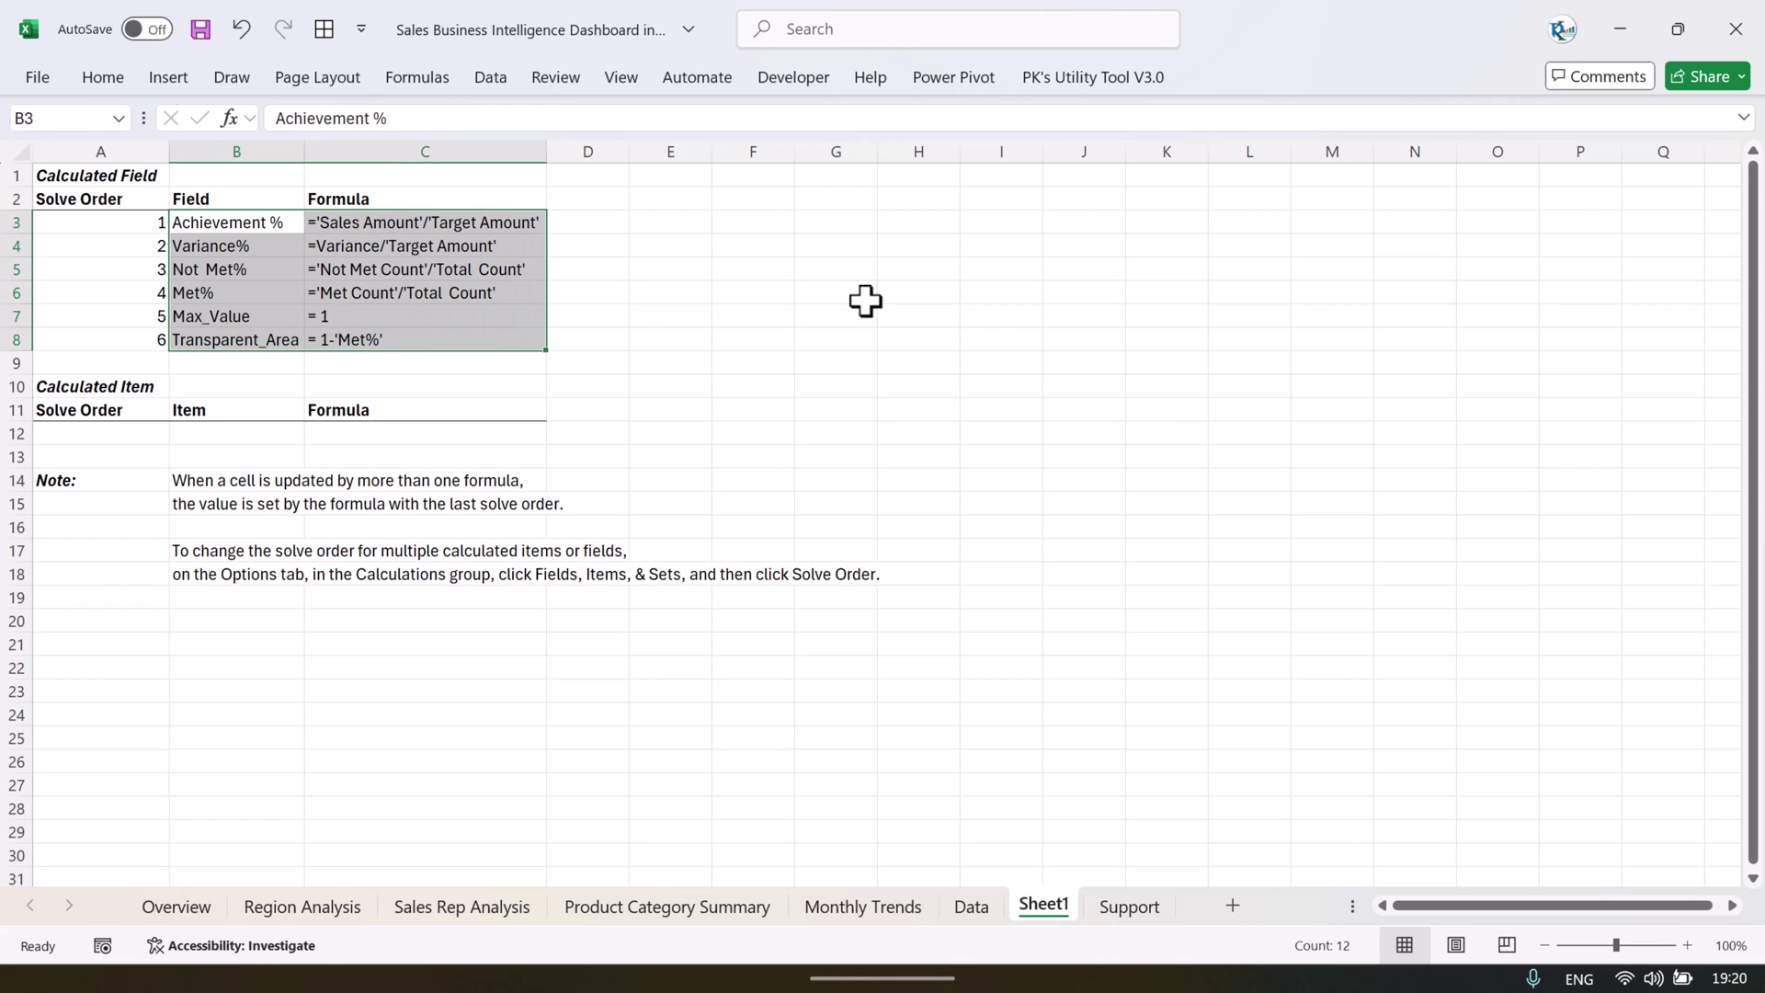
- Delete the temporary formula list sheet (Sheet1)
key("alt+h")
key("d")
key("s")
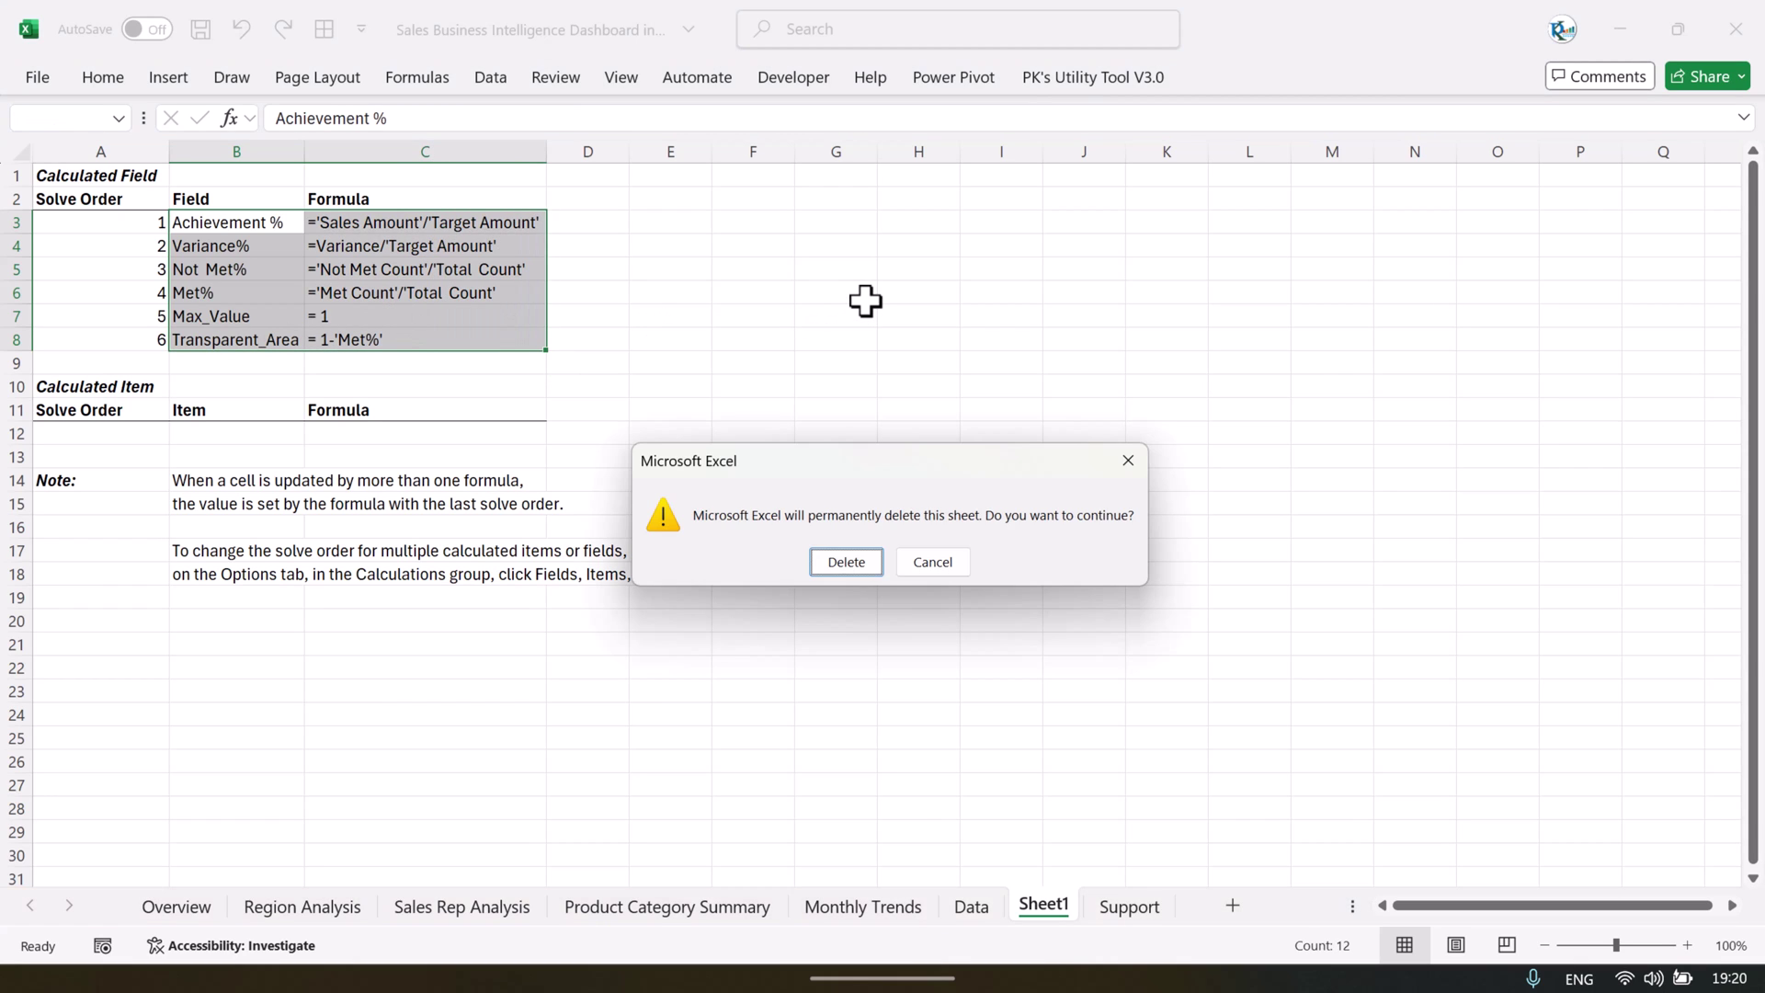
key("Return")
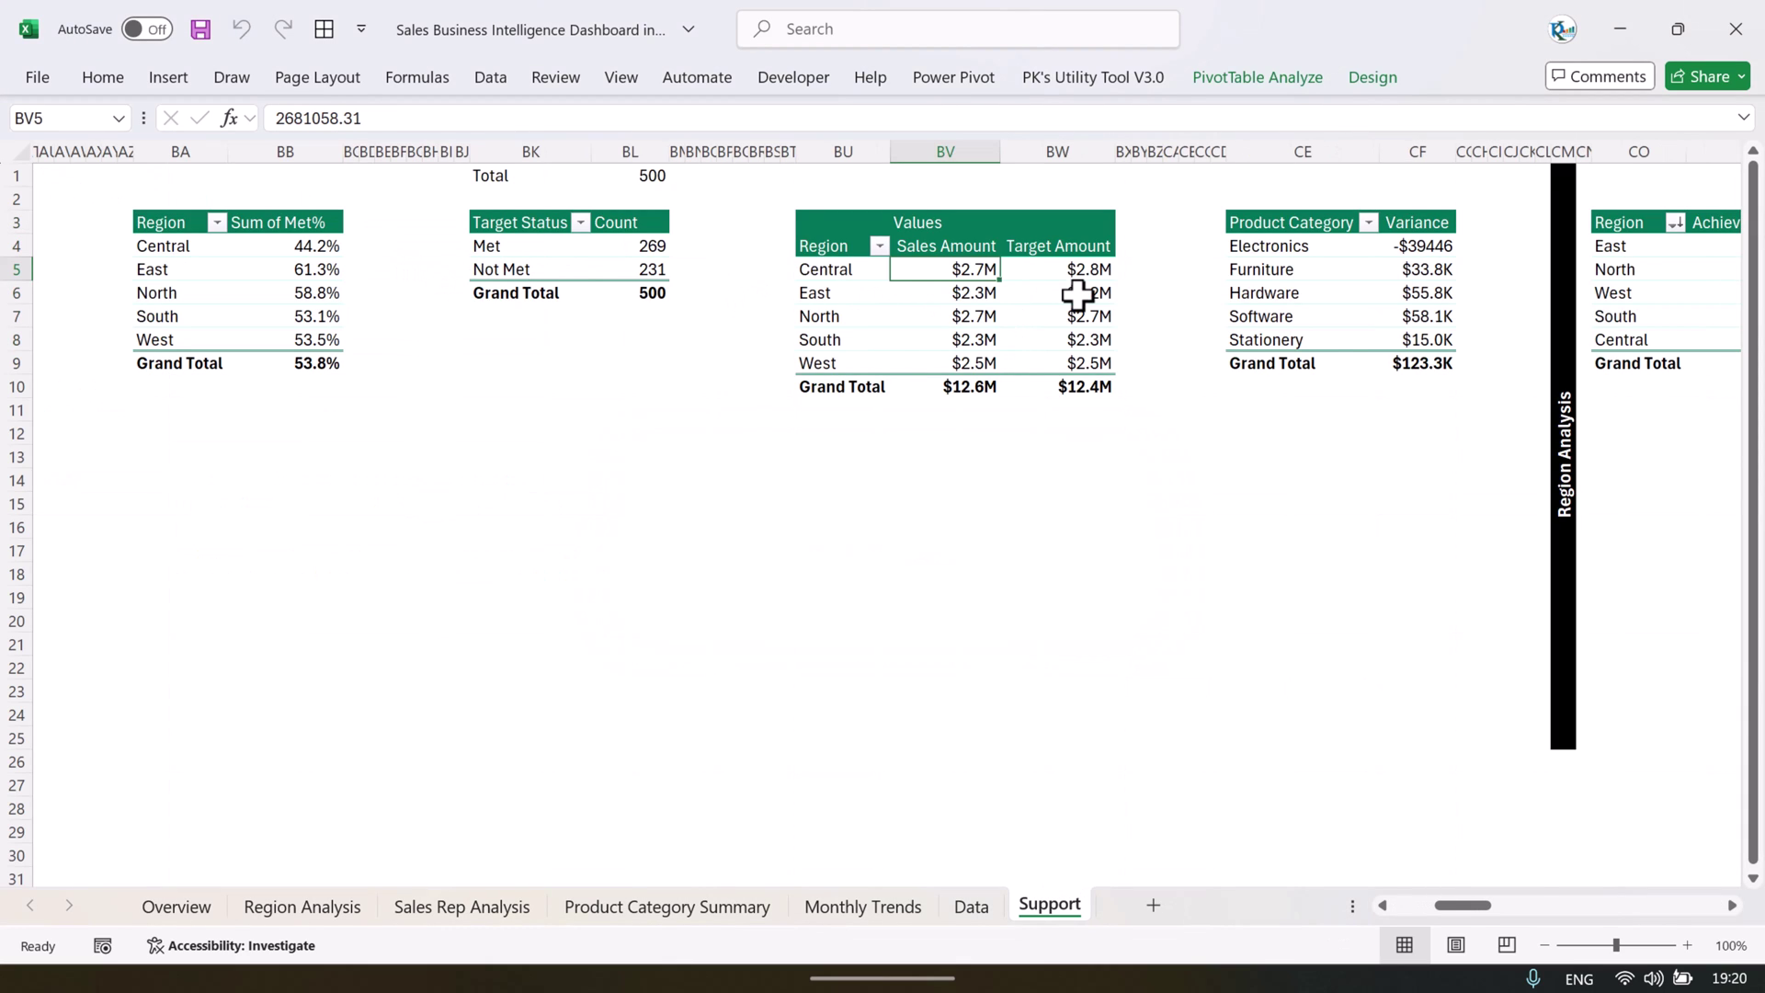
scroll(1149, 299, "right", 3)
scroll(1030, 298, "right", 1)
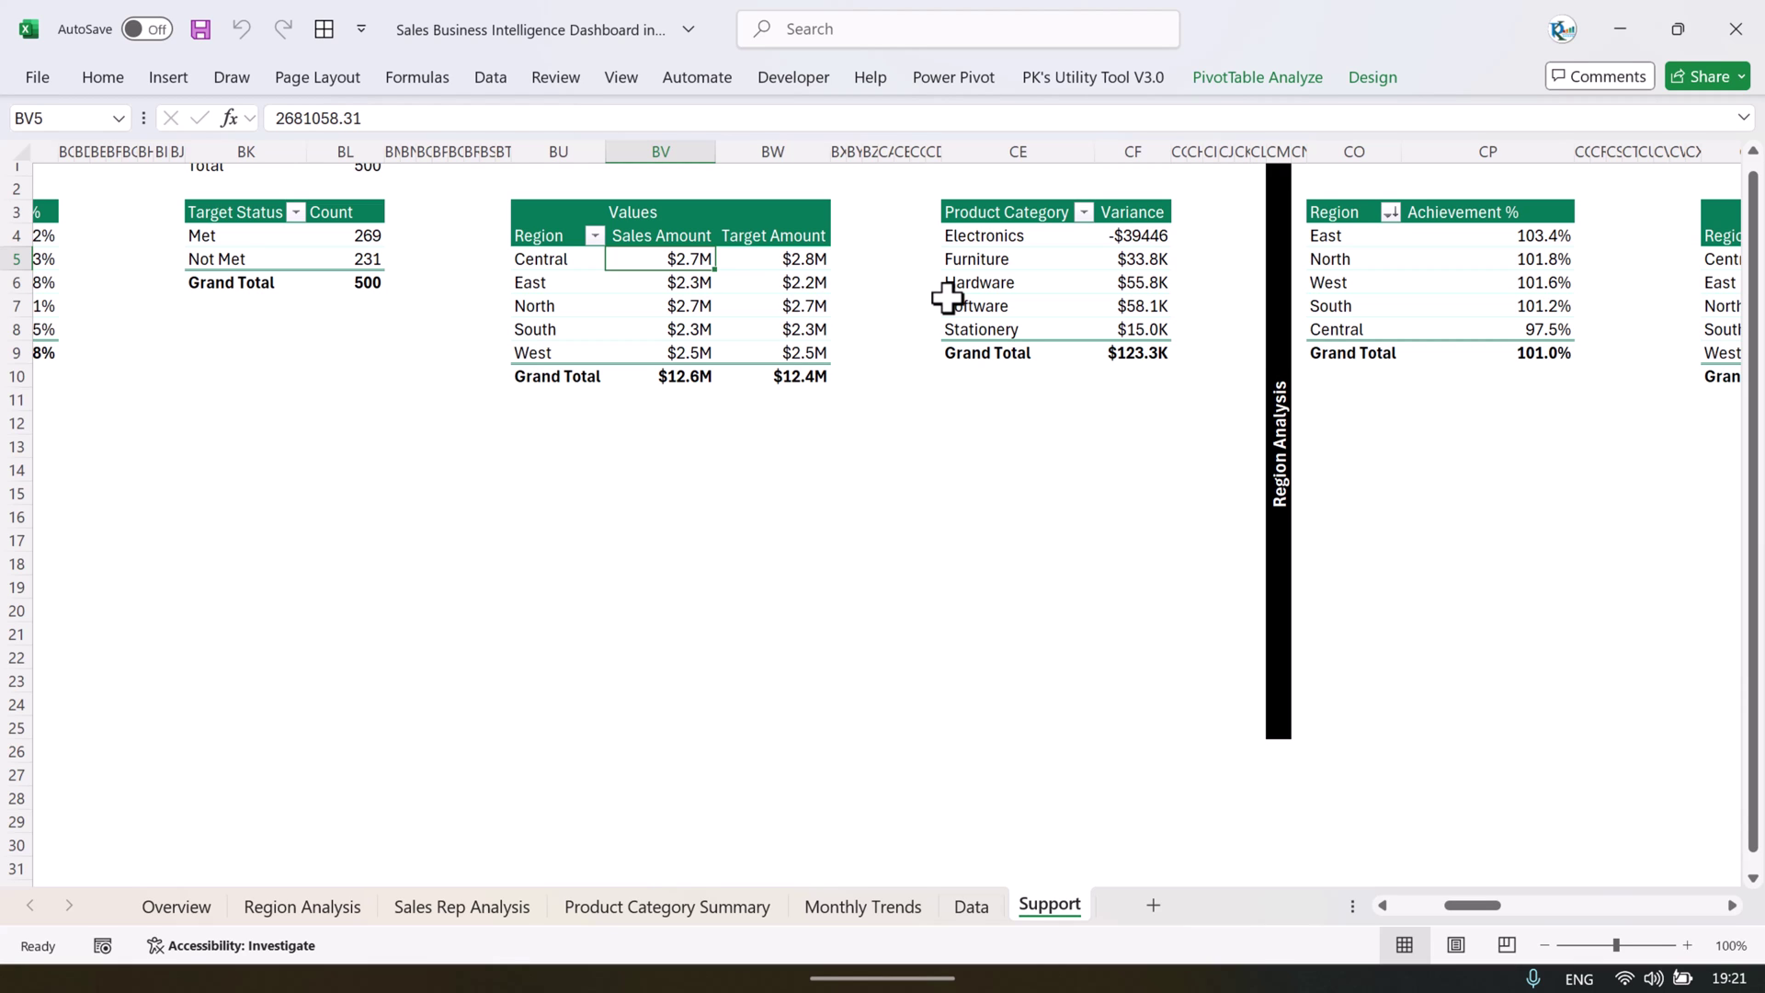
- Preview the Sales Rep Analysis, Region Analysis and Product Category Summary dashboards, then return to Support's Region Analysis pivot
left_click(440, 905)
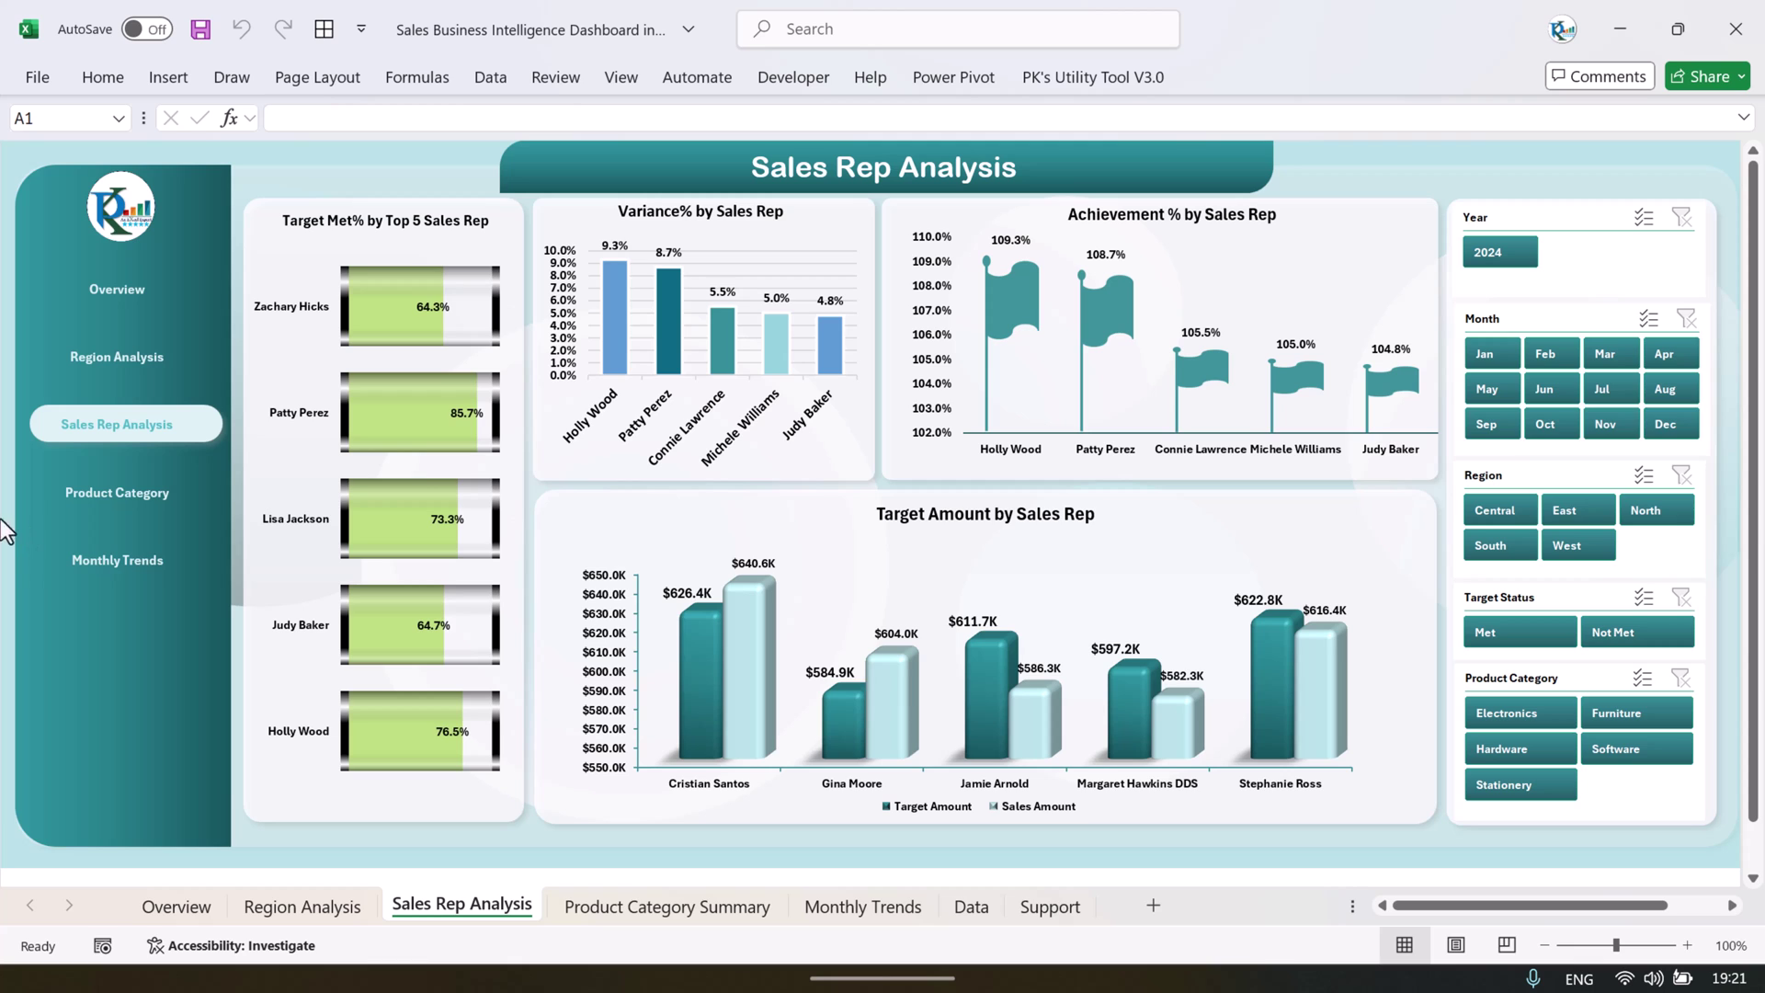
left_click(364, 906)
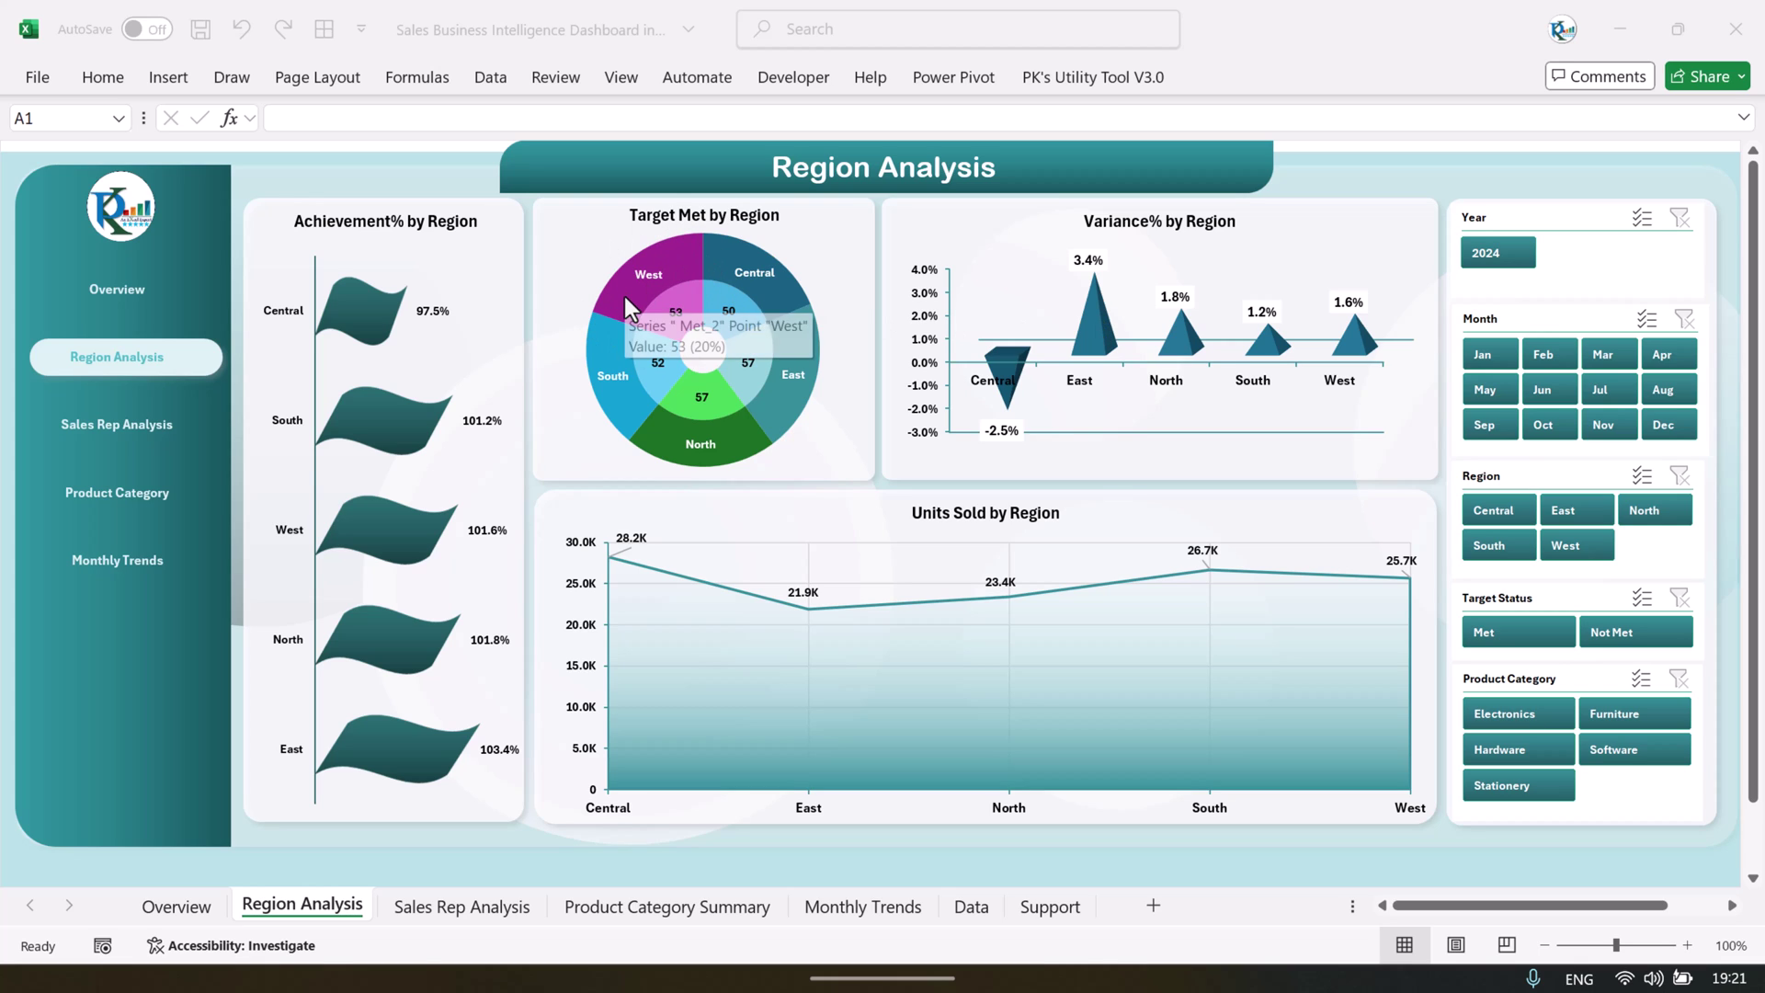
left_click(1040, 912)
left_click(1048, 912)
left_click(818, 474)
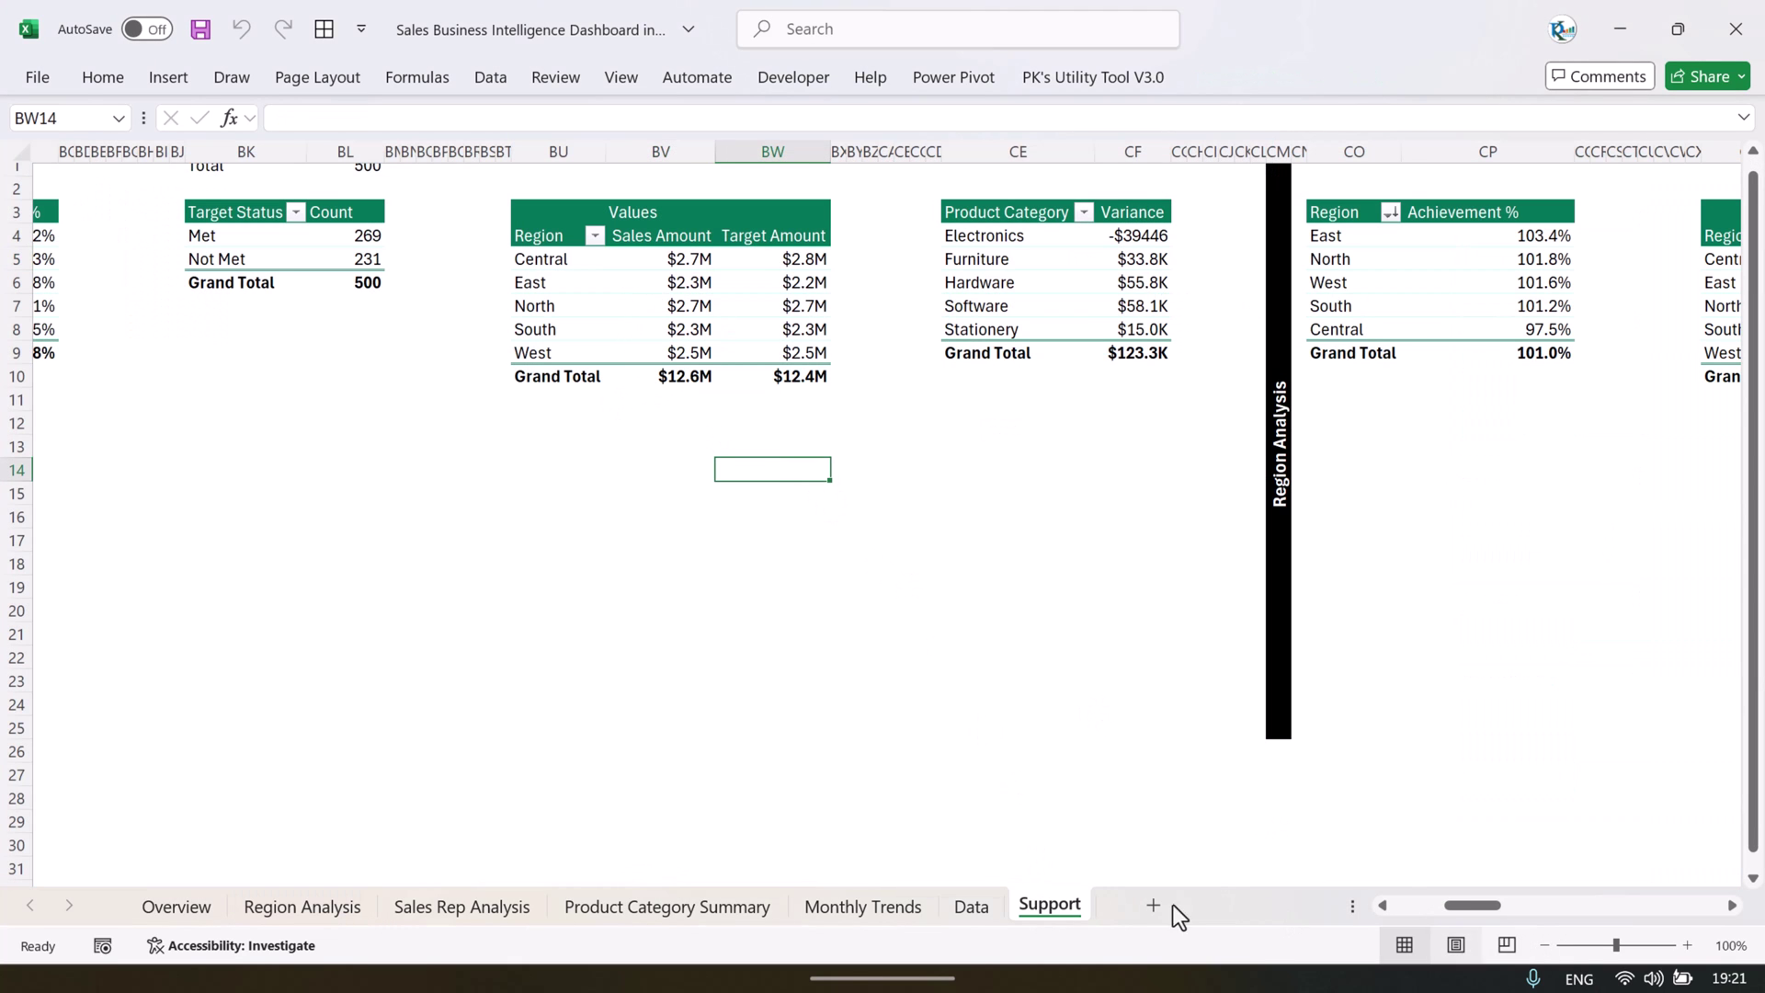
left_click(454, 909)
left_click(602, 904)
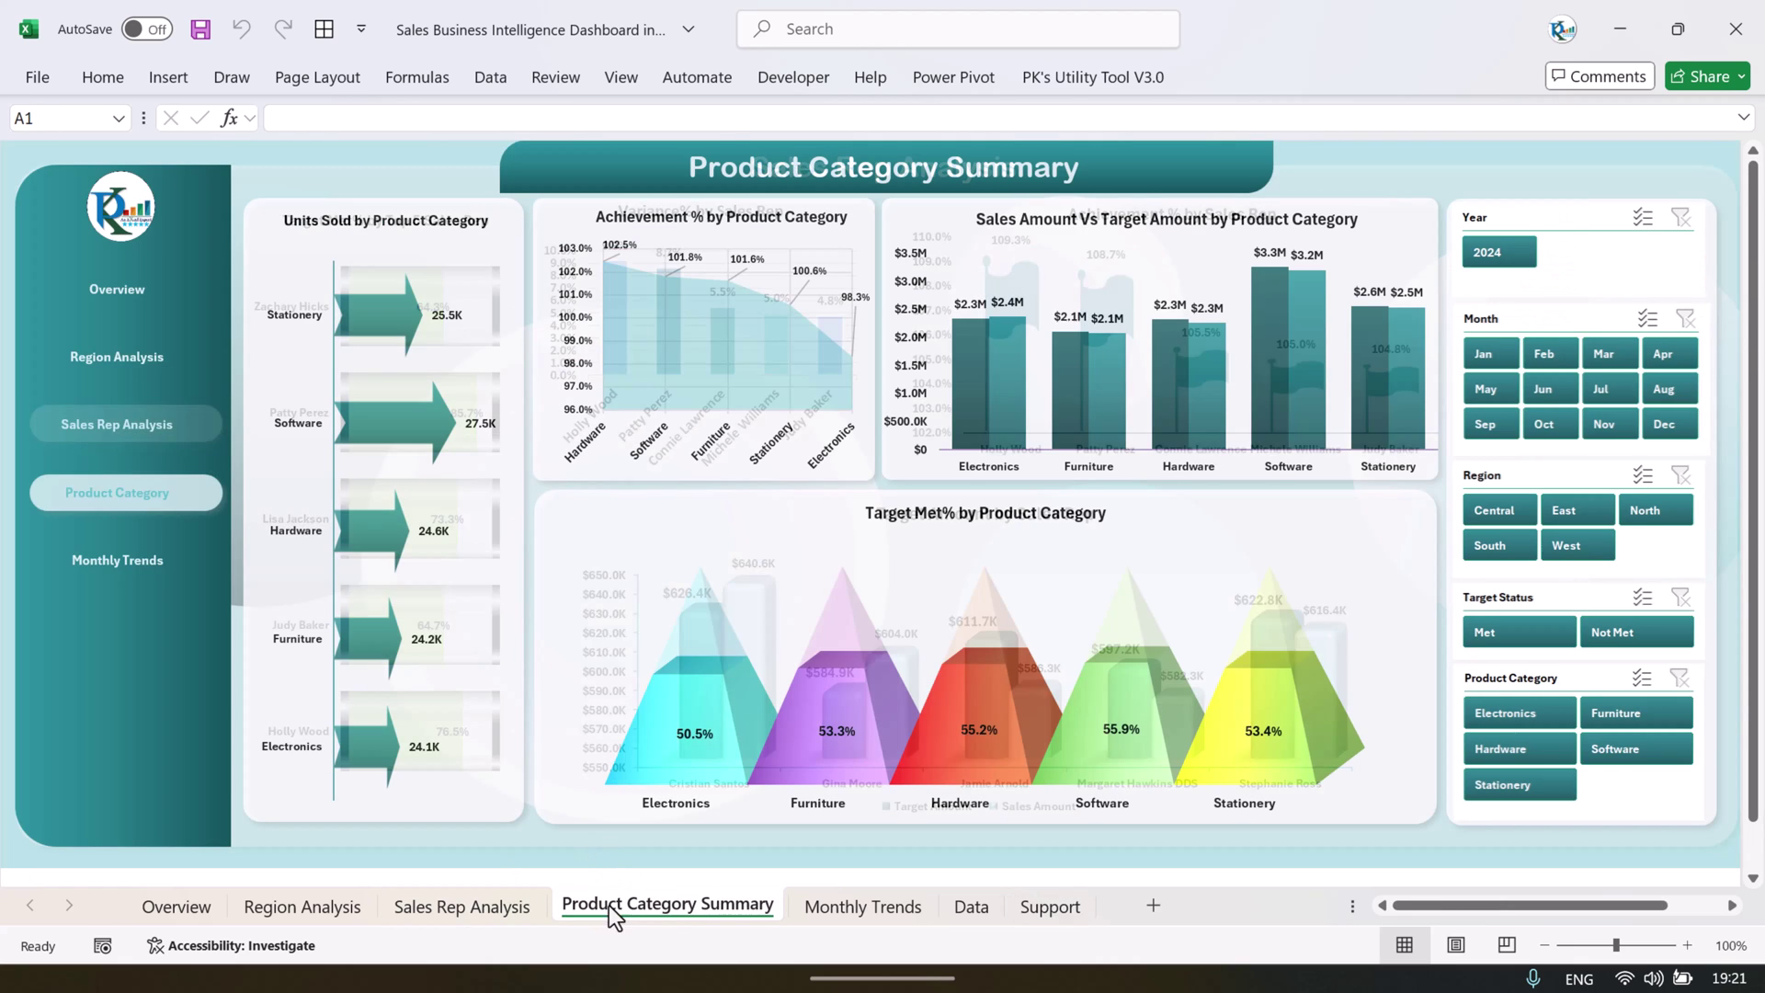
left_click(333, 914)
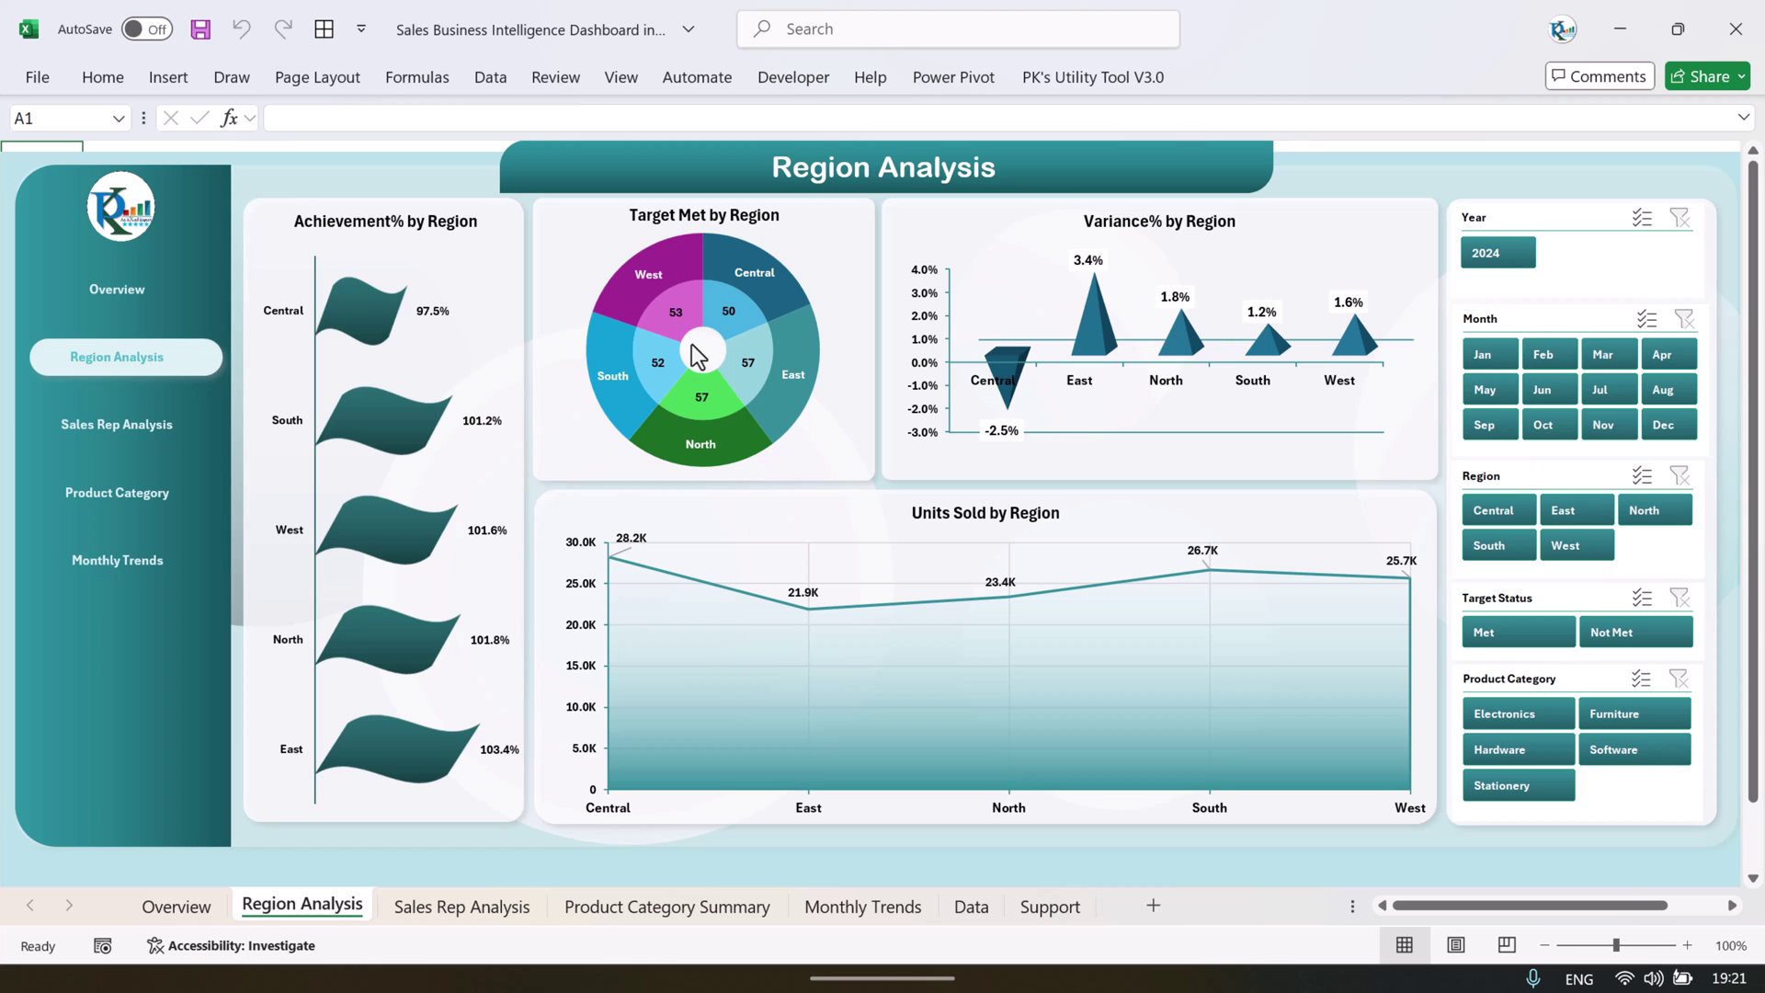
left_click(1061, 914)
mouse_move(1493, 917)
left_mouse_down()
mouse_move(1296, 913)
mouse_move(1478, 909)
left_mouse_up()
left_click(832, 416)
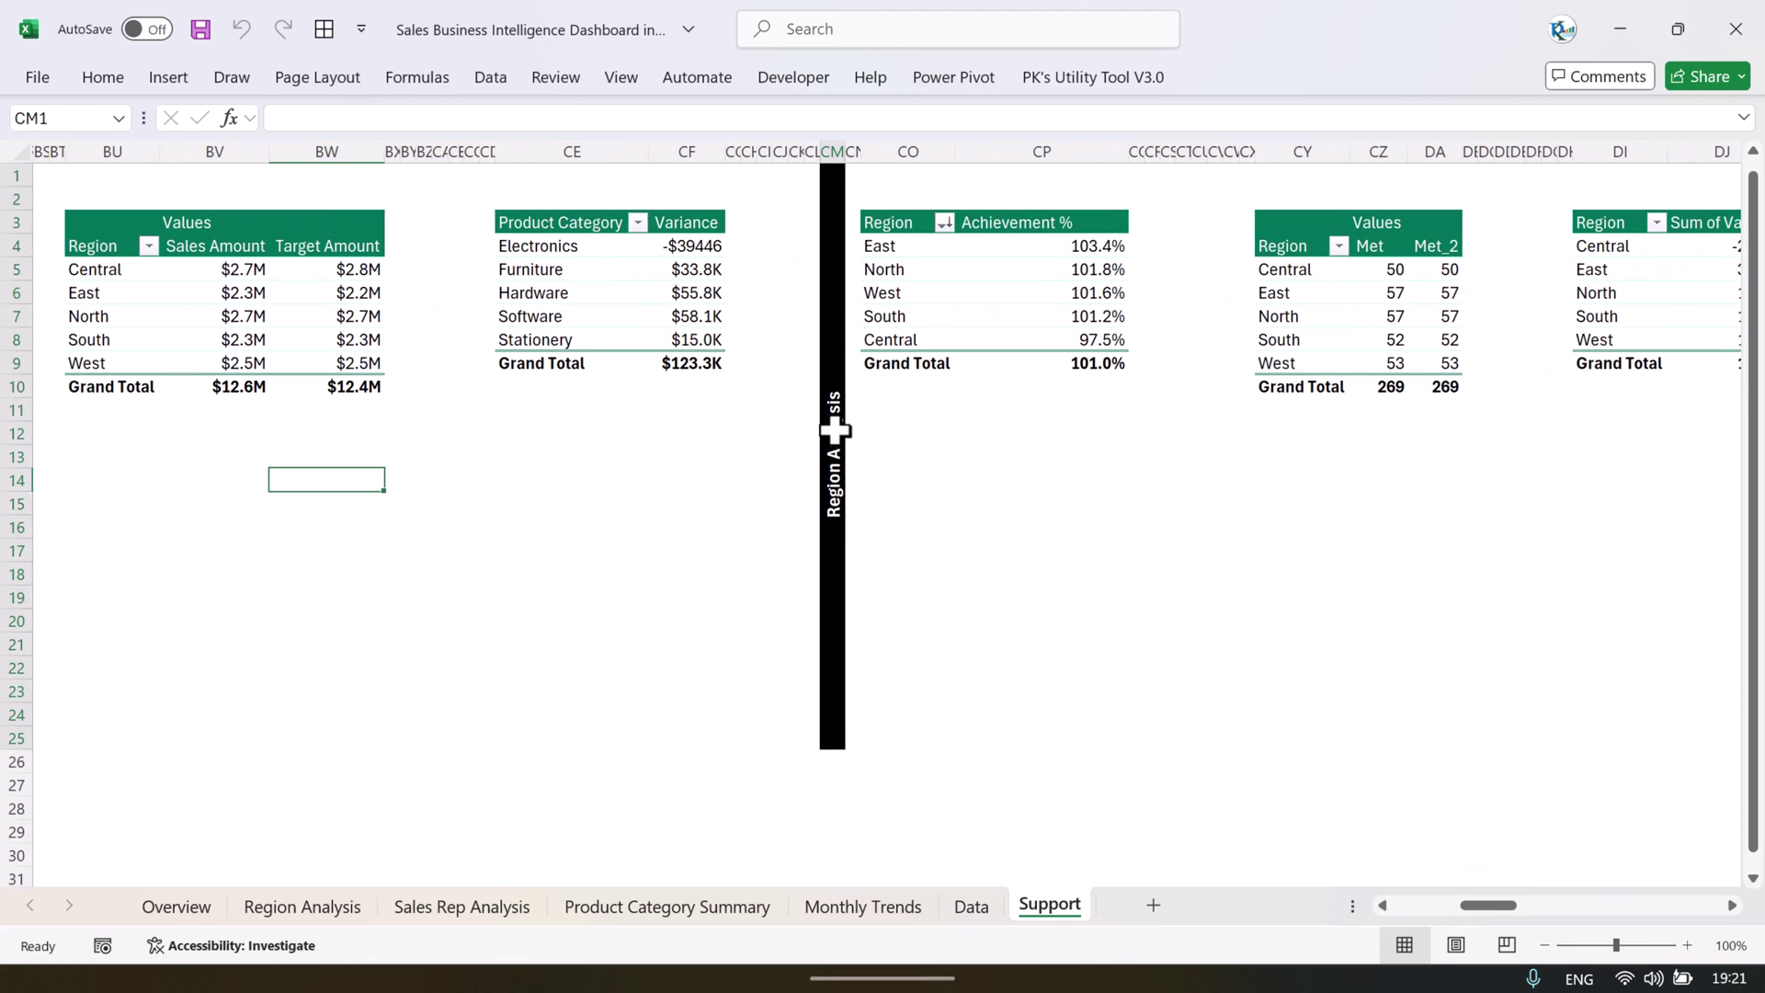
scroll(1391, 269, "right", 3)
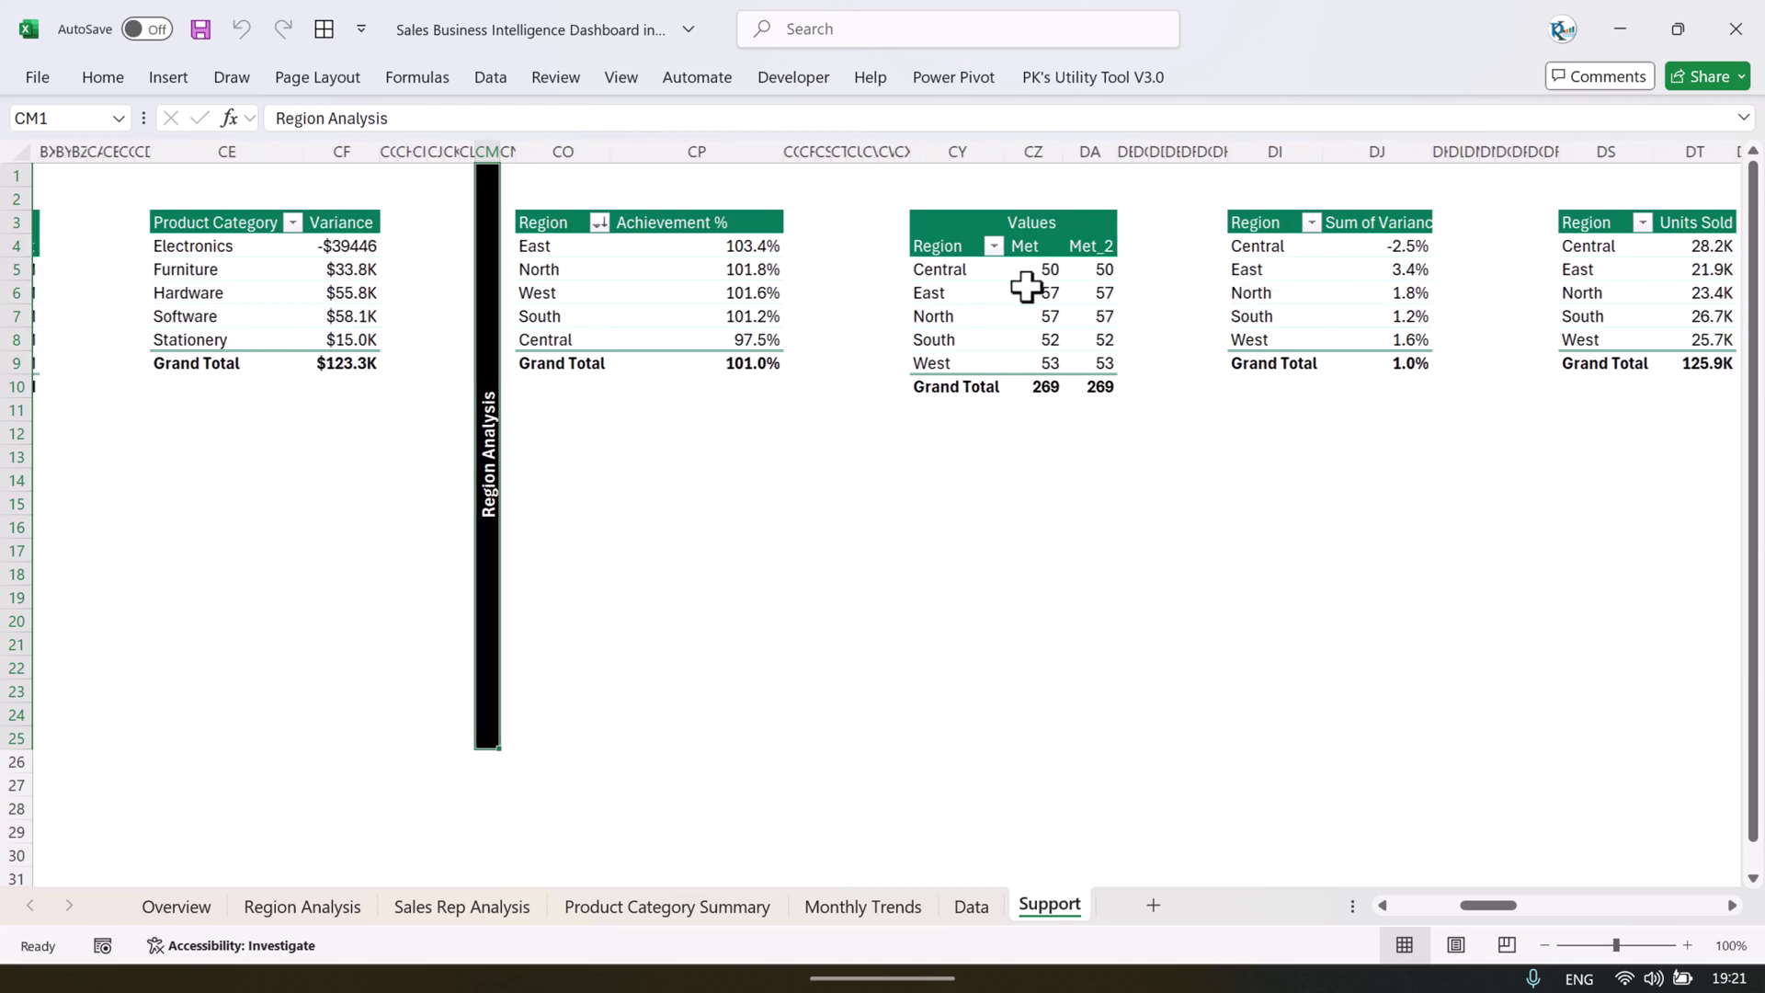
key("Right")
key("Right")
key("Right")
key("Right")
key("Right")
key("Right")
key("Right")
key("Right")
key("Right")
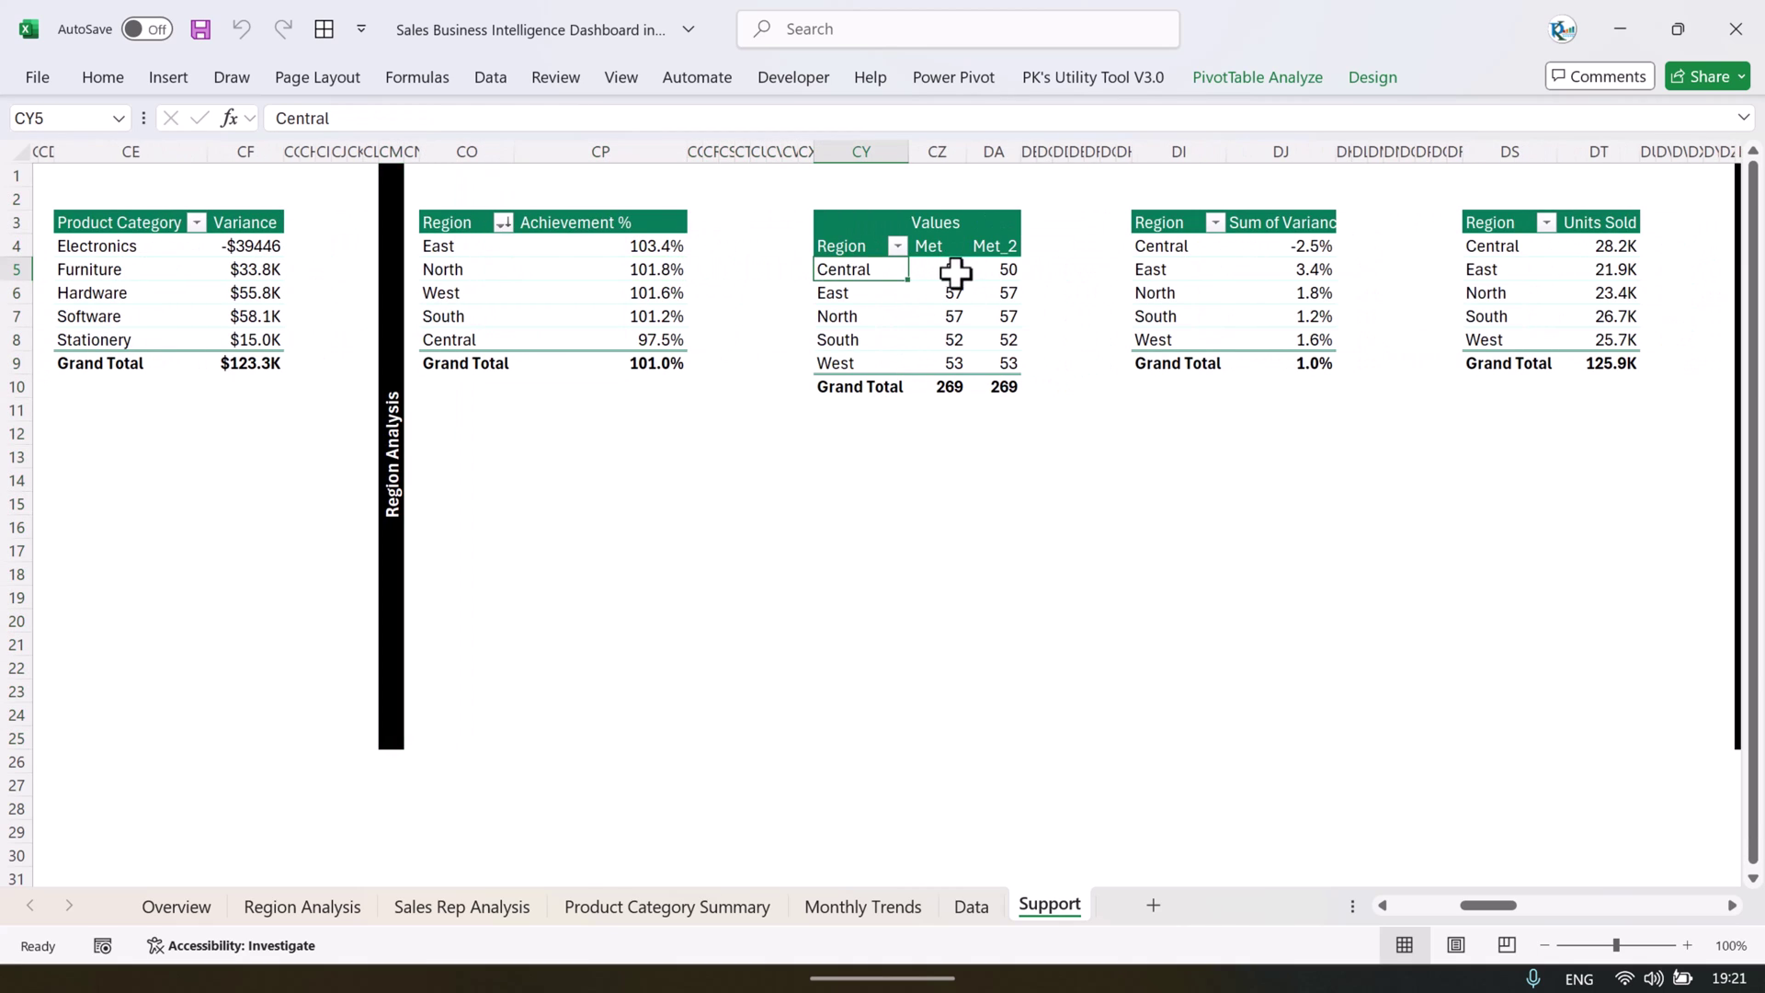
key("Down")
key("Down")
key("Up")
key("Up")
key("Up")
key("Right")
key("Right")
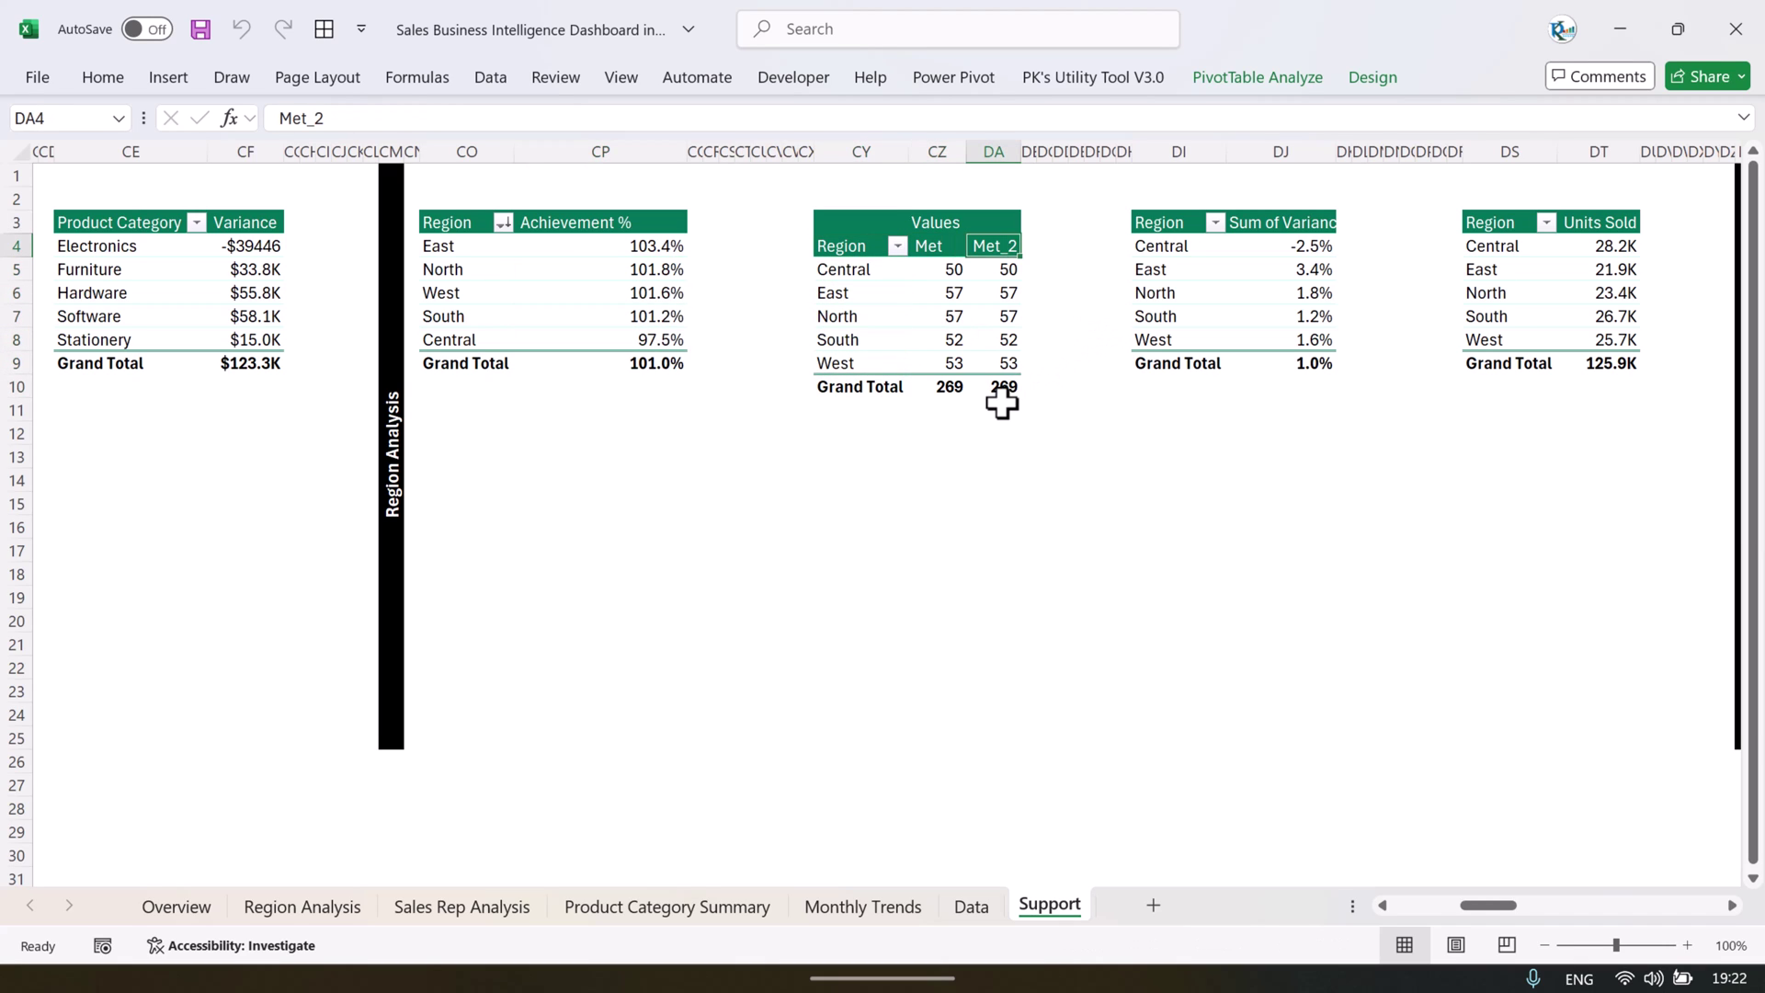
key("Down")
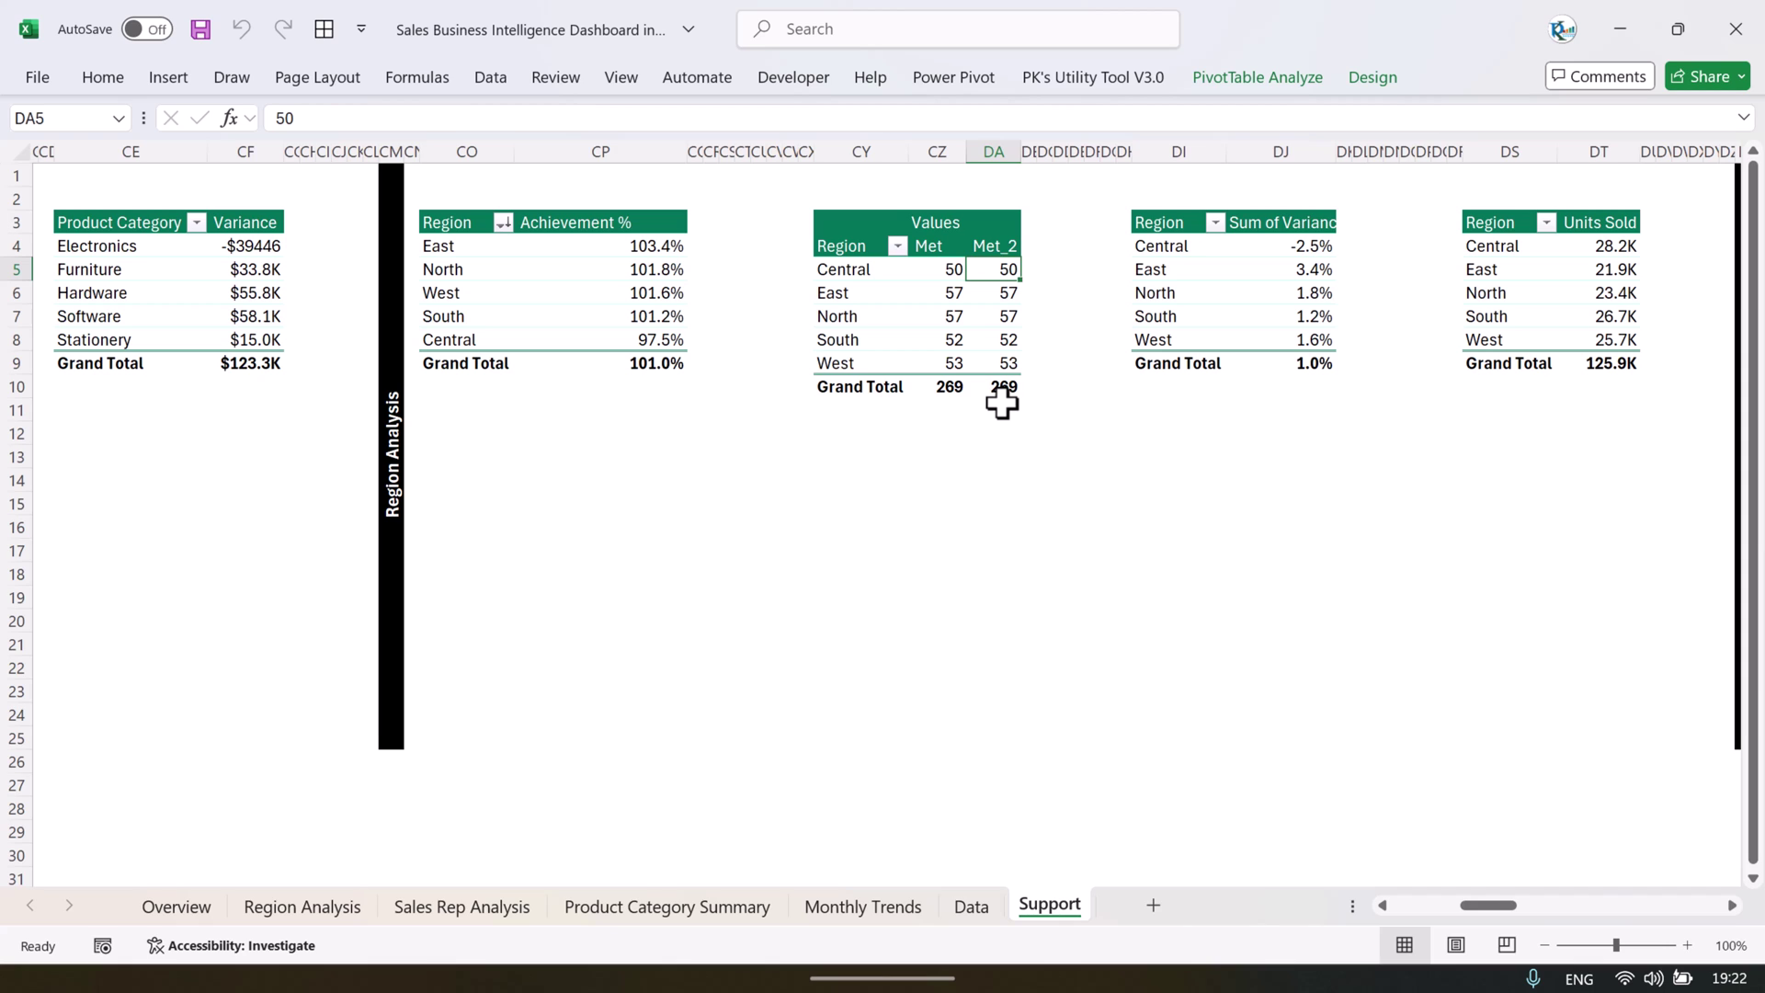
right_click(1005, 276)
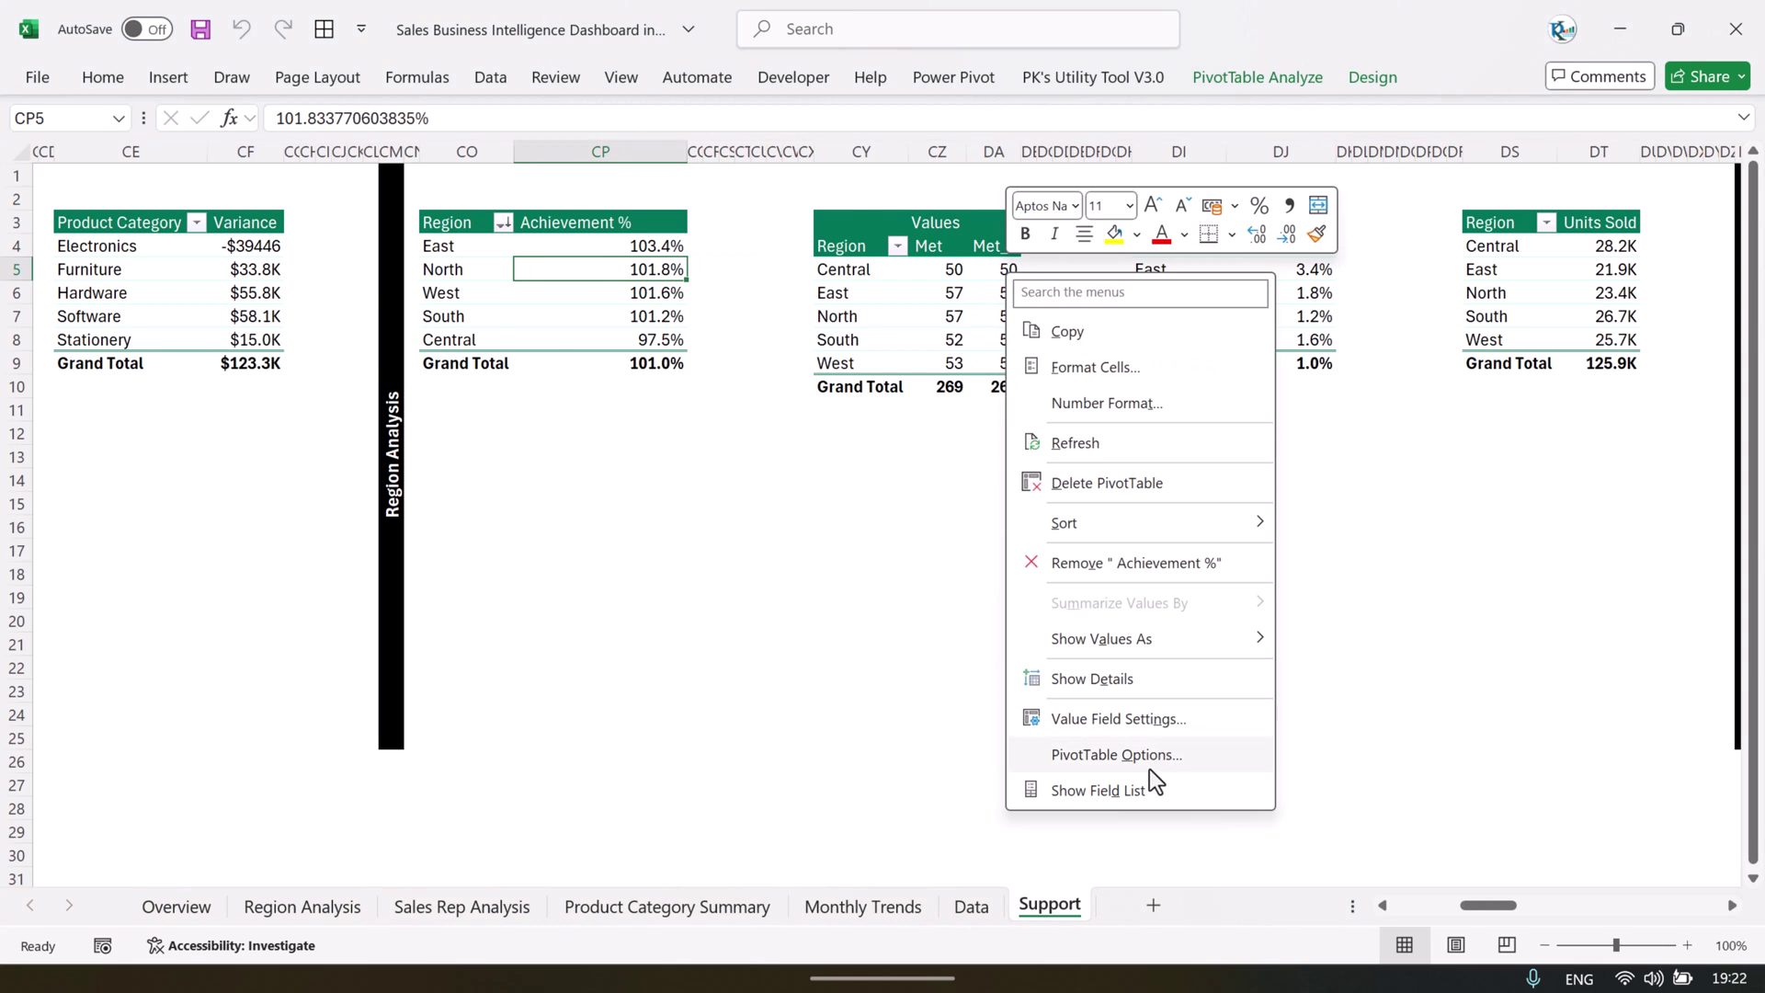
left_click(1098, 790)
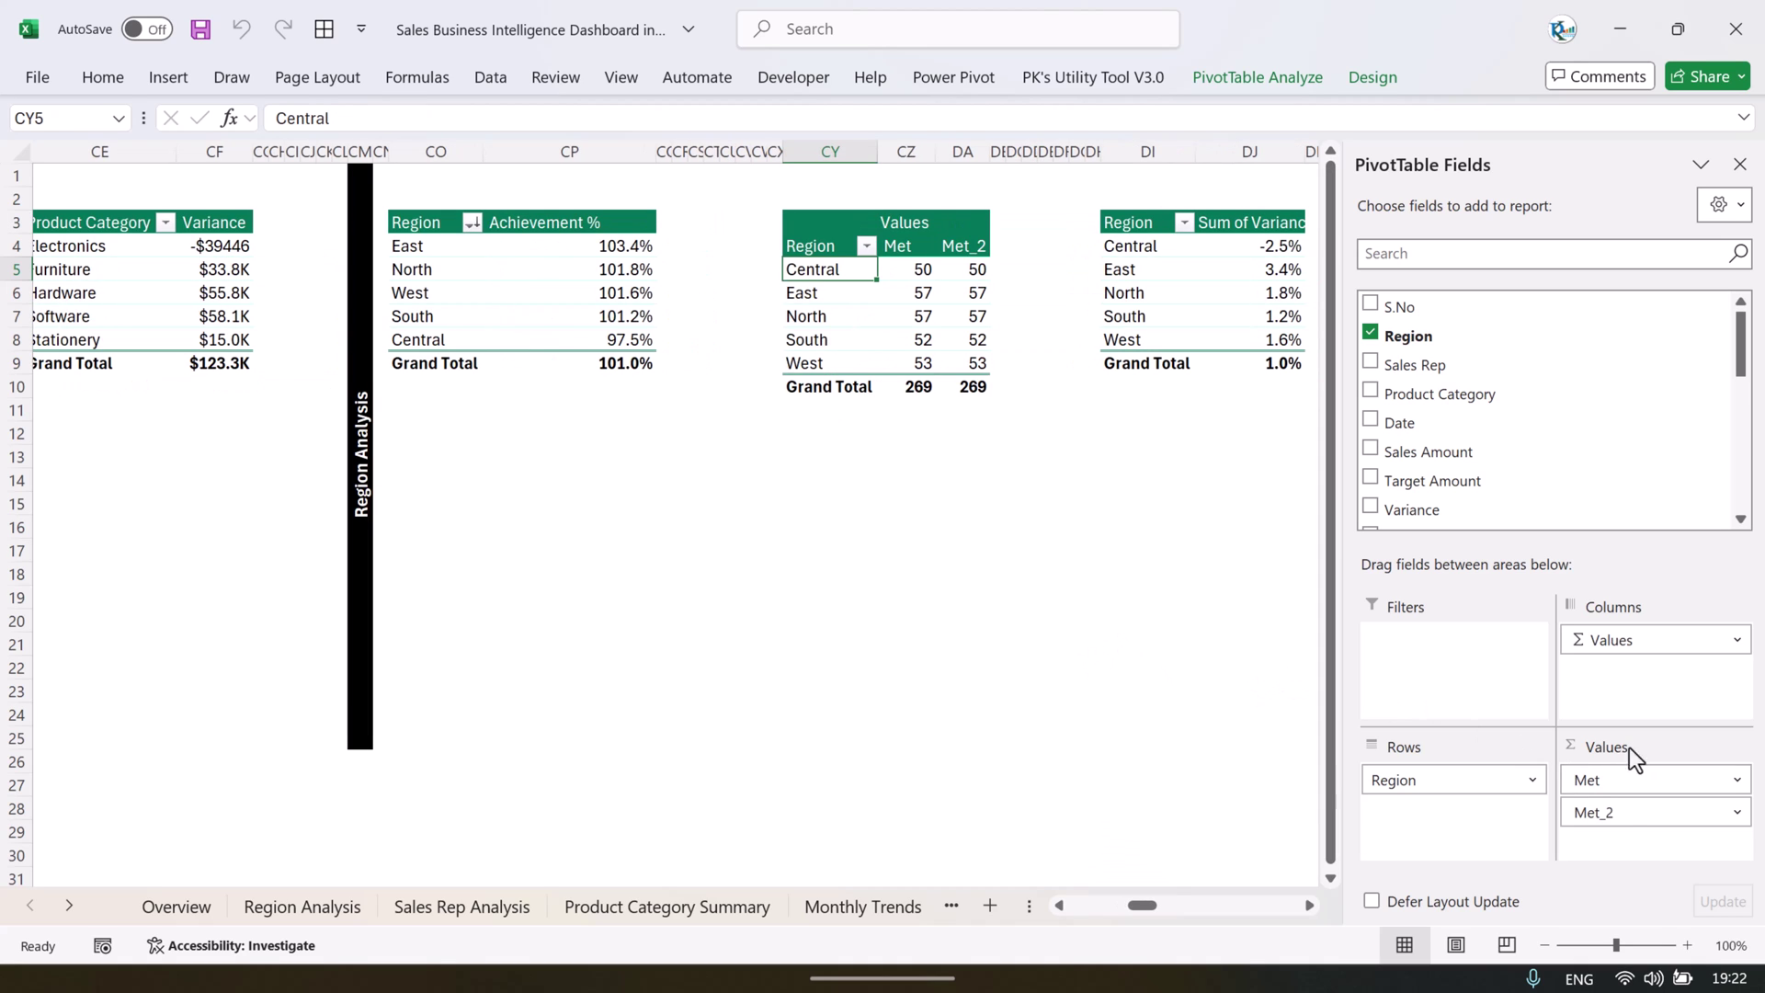
left_click_drag(1740, 337, 1740, 425)
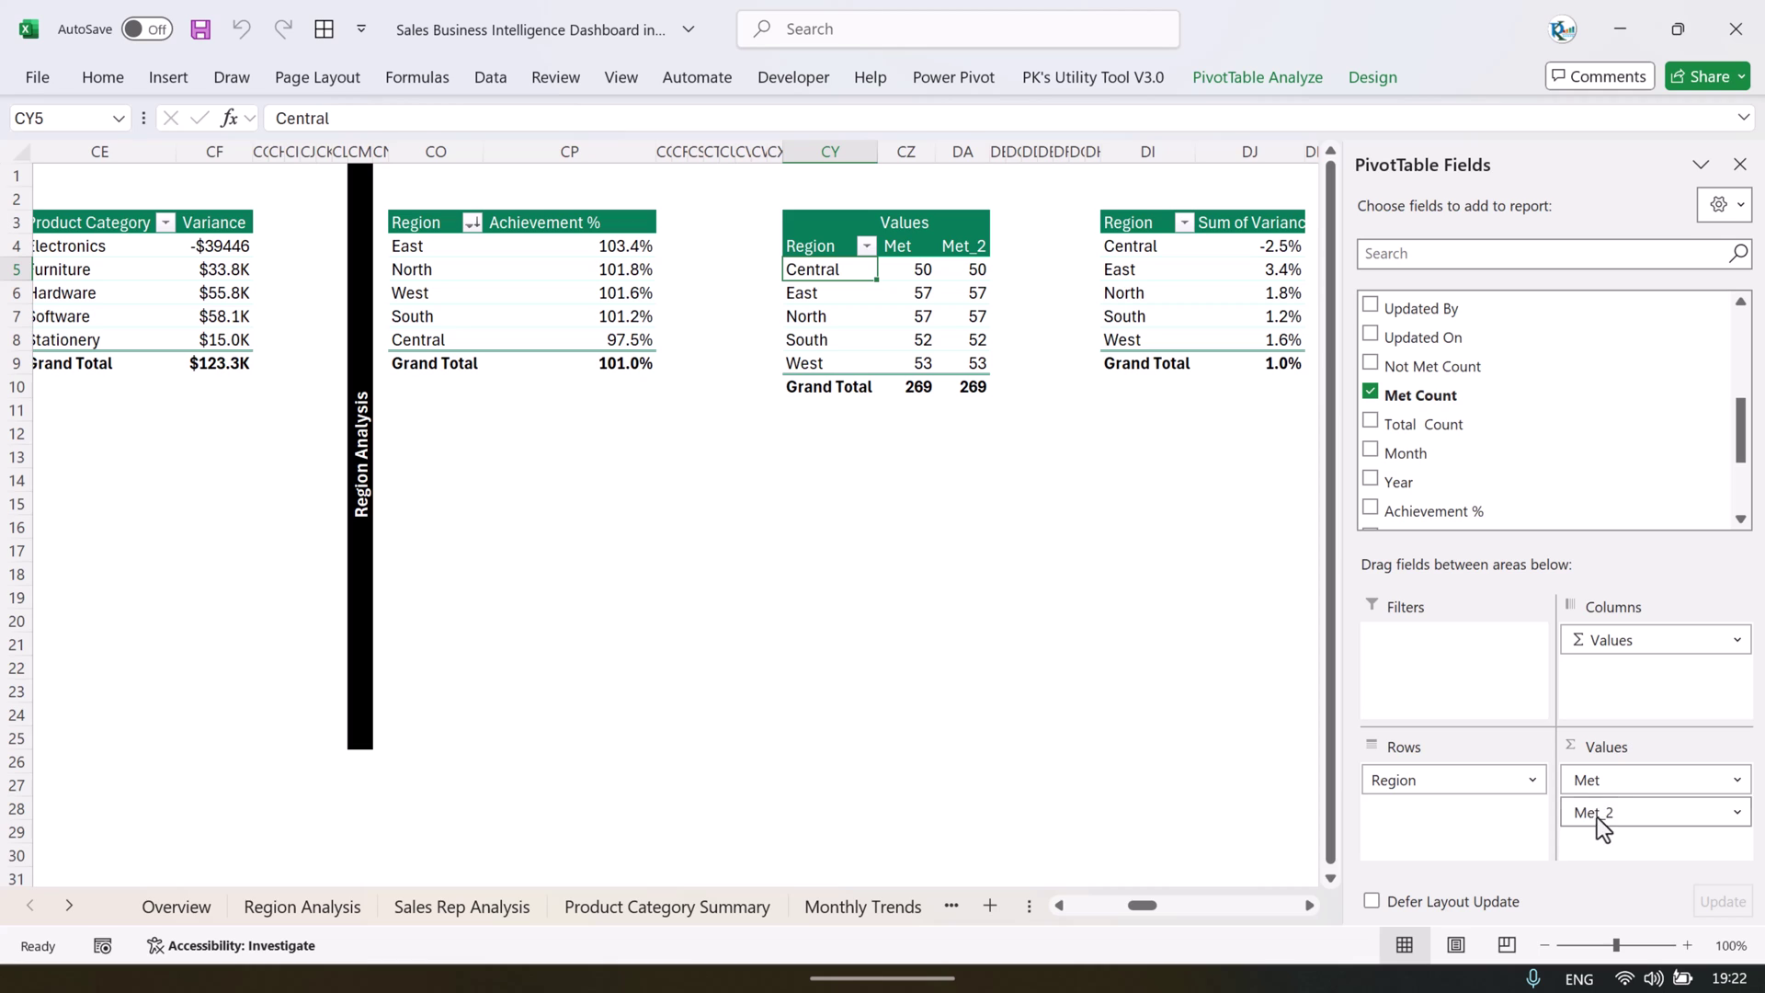
left_click(1743, 170)
left_click(920, 270)
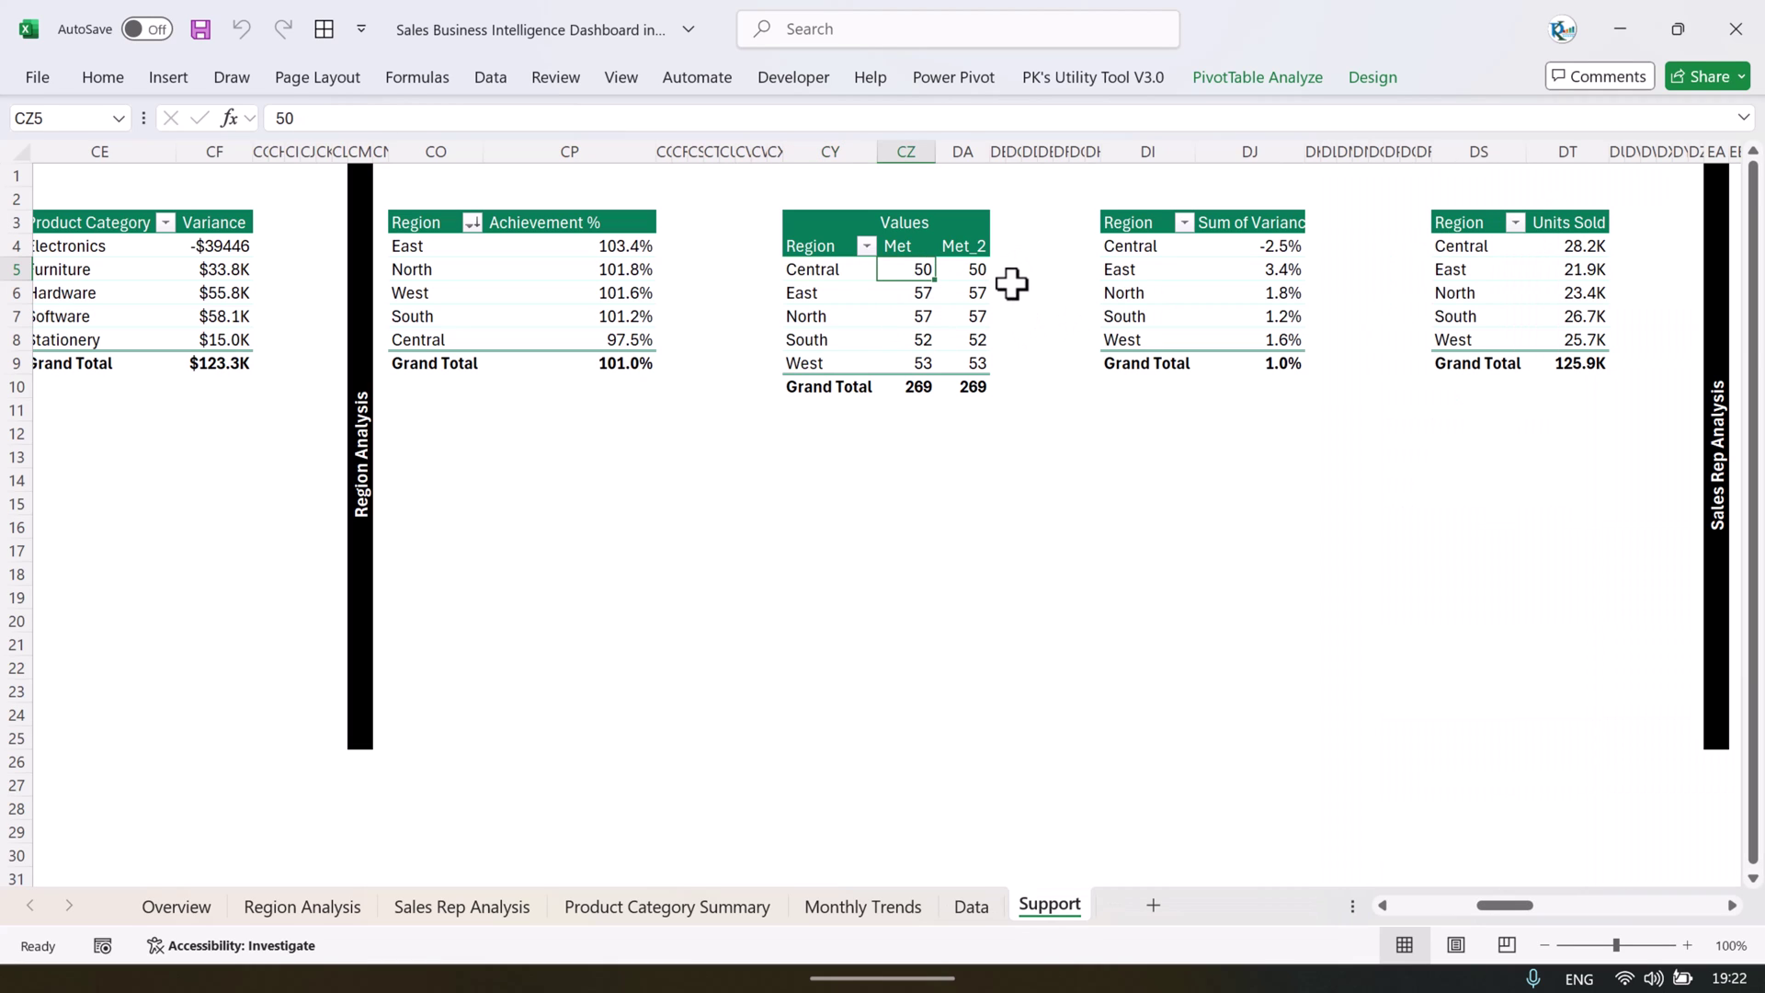
- Insert a doughnut PivotChart of the Met pivot table and place it below the table
left_click(152, 78)
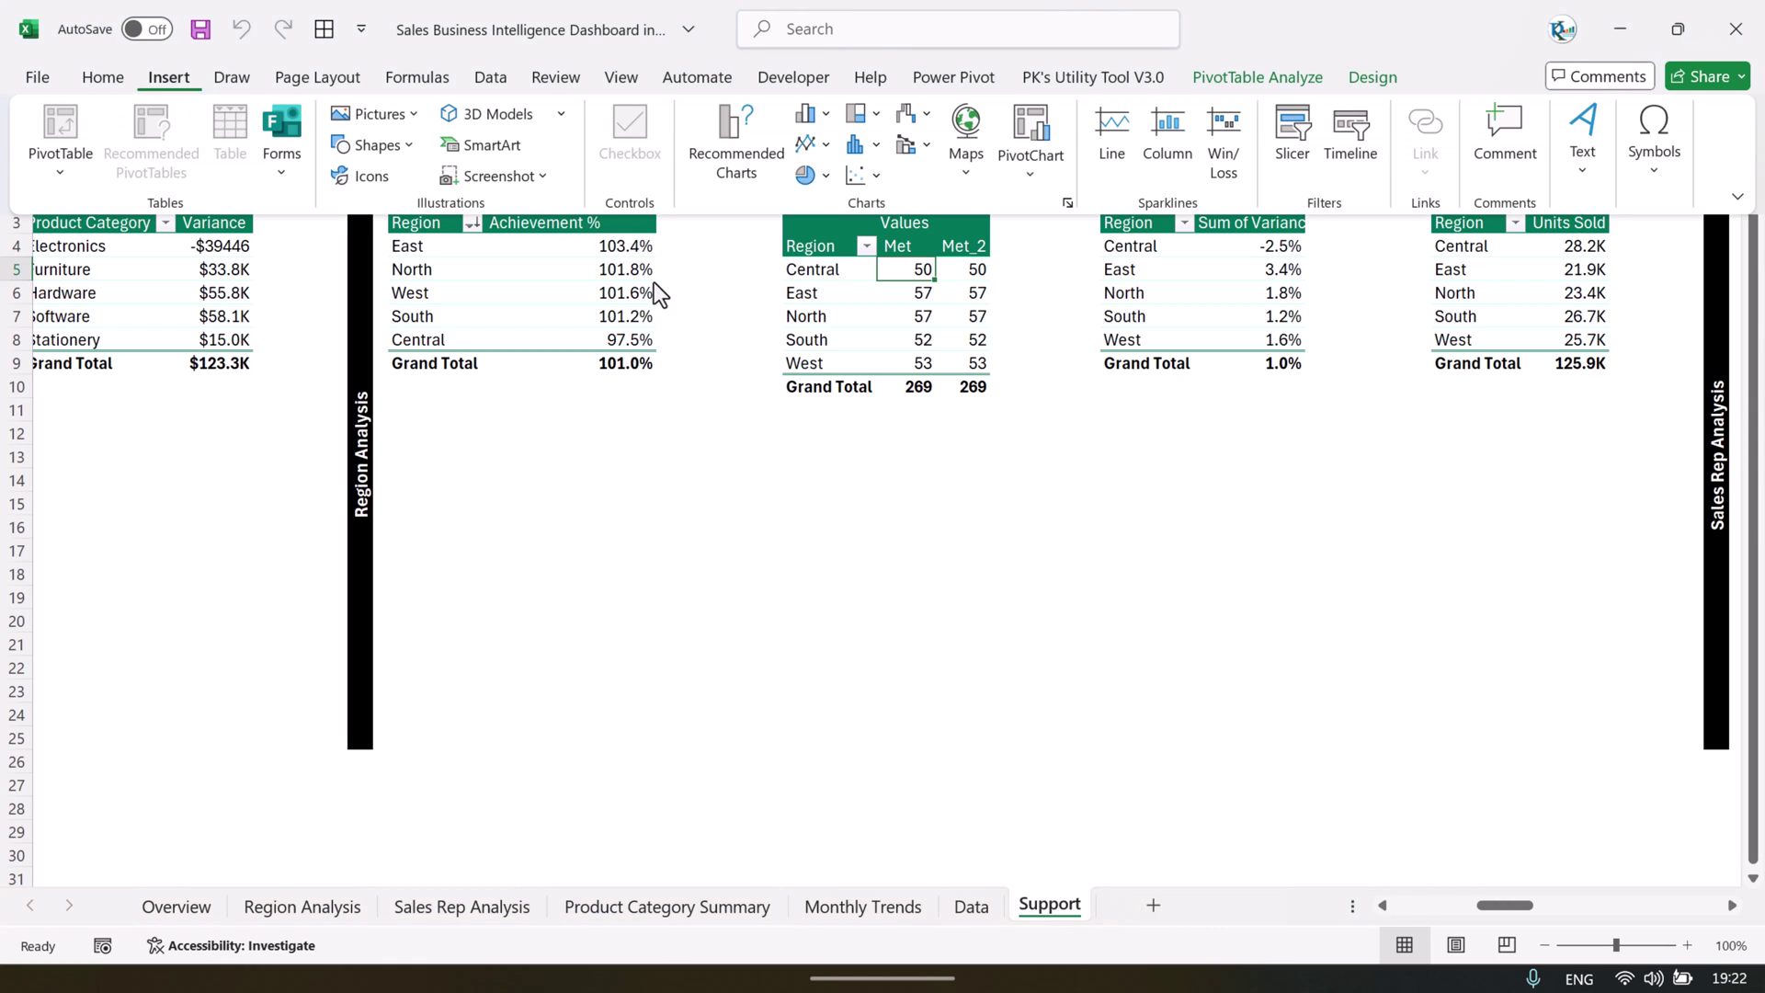
left_click(811, 174)
left_click(825, 490)
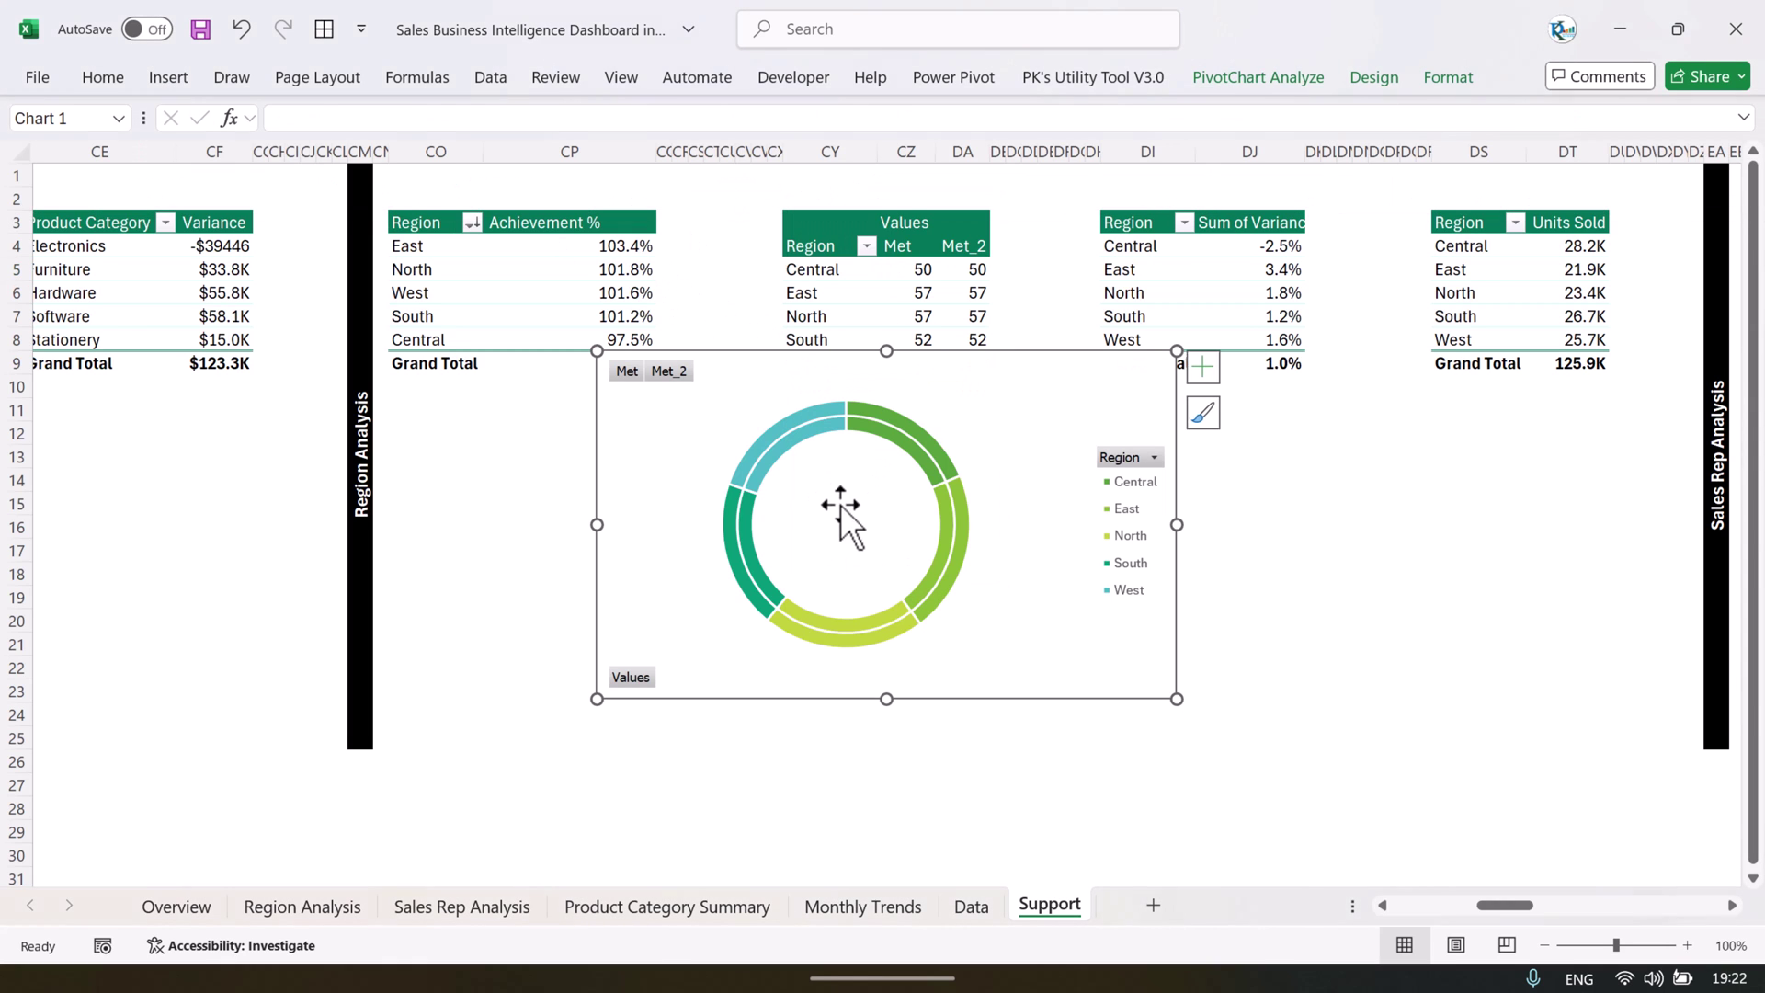
left_click_drag(1004, 359, 983, 438)
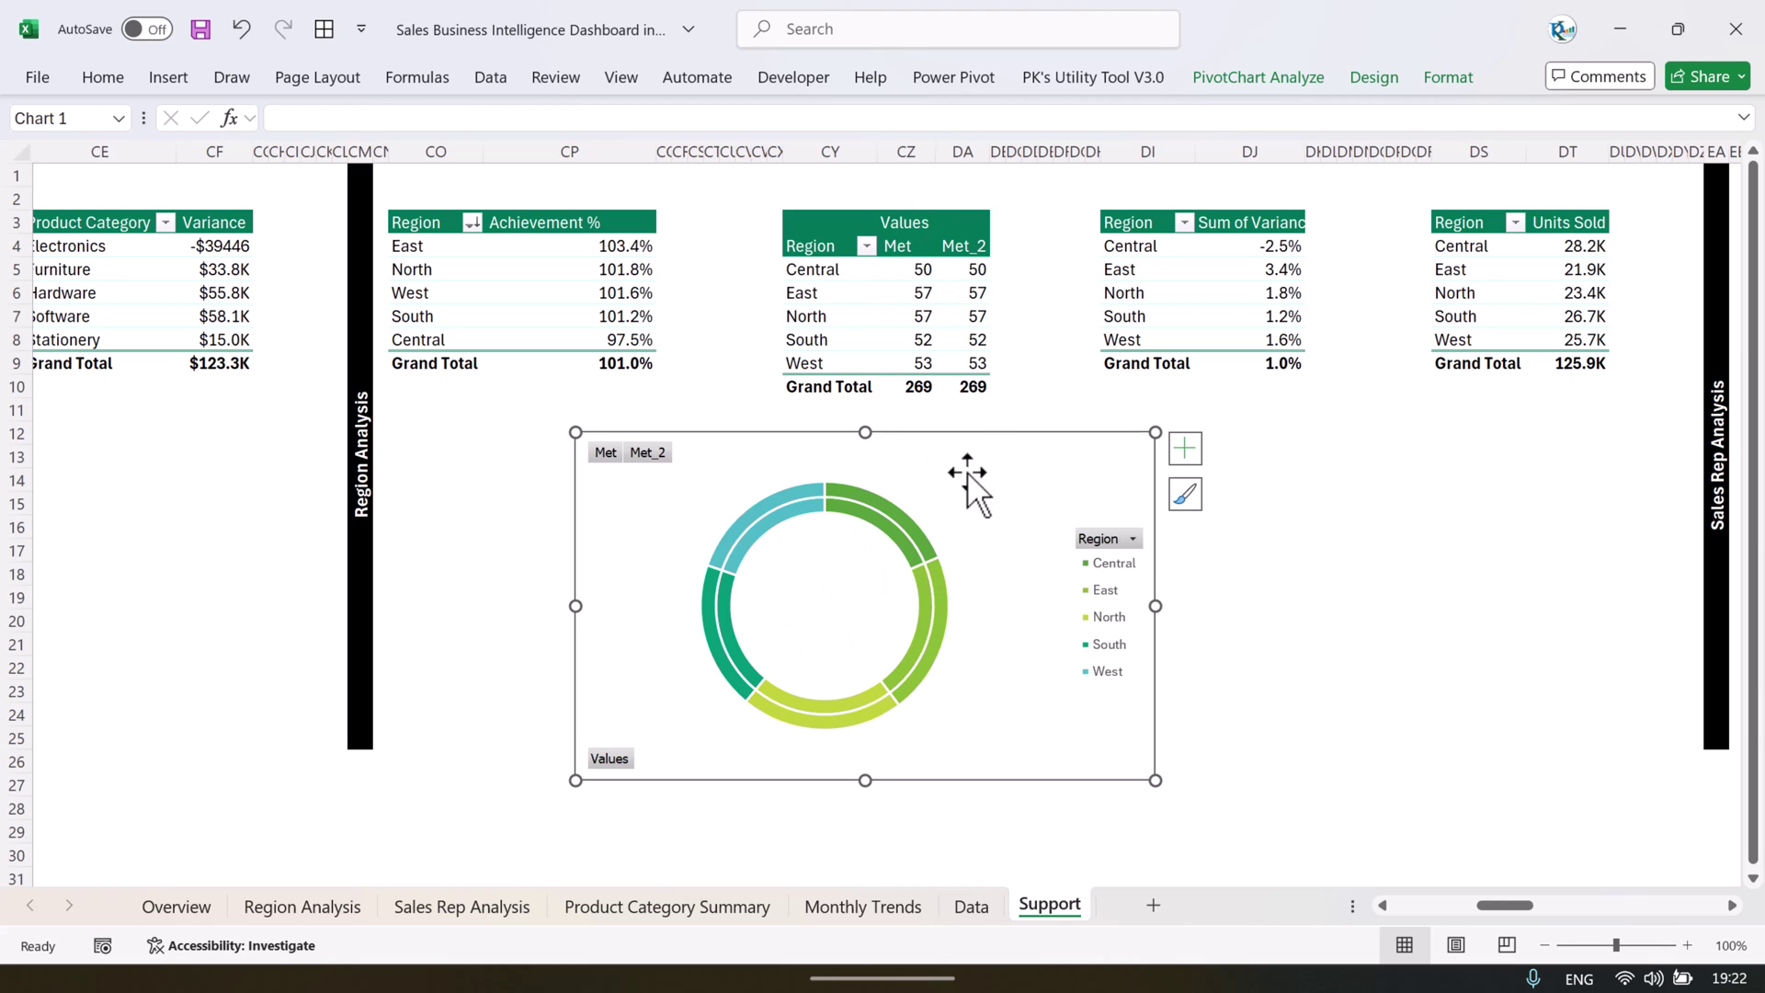
- Hide all field buttons on the doughnut chart and delete its region legend
left_click(1275, 83)
left_click(1409, 181)
left_click(1446, 394)
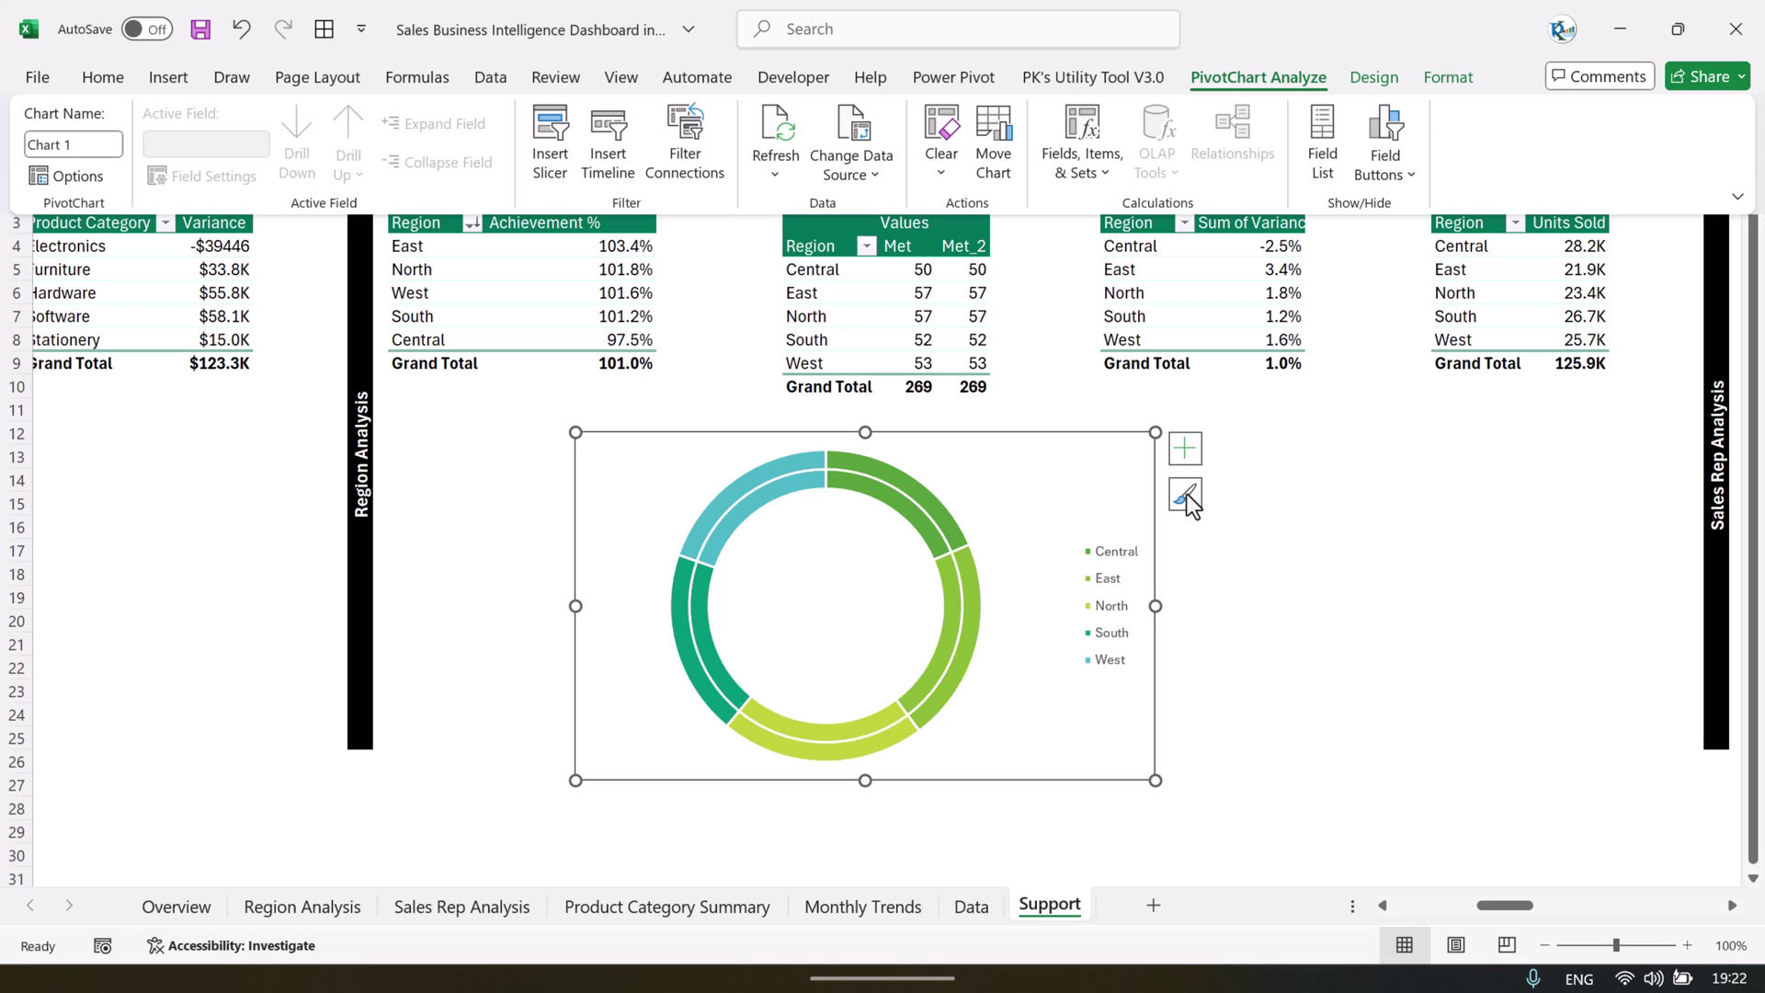
left_click(1125, 579)
left_click(1111, 581)
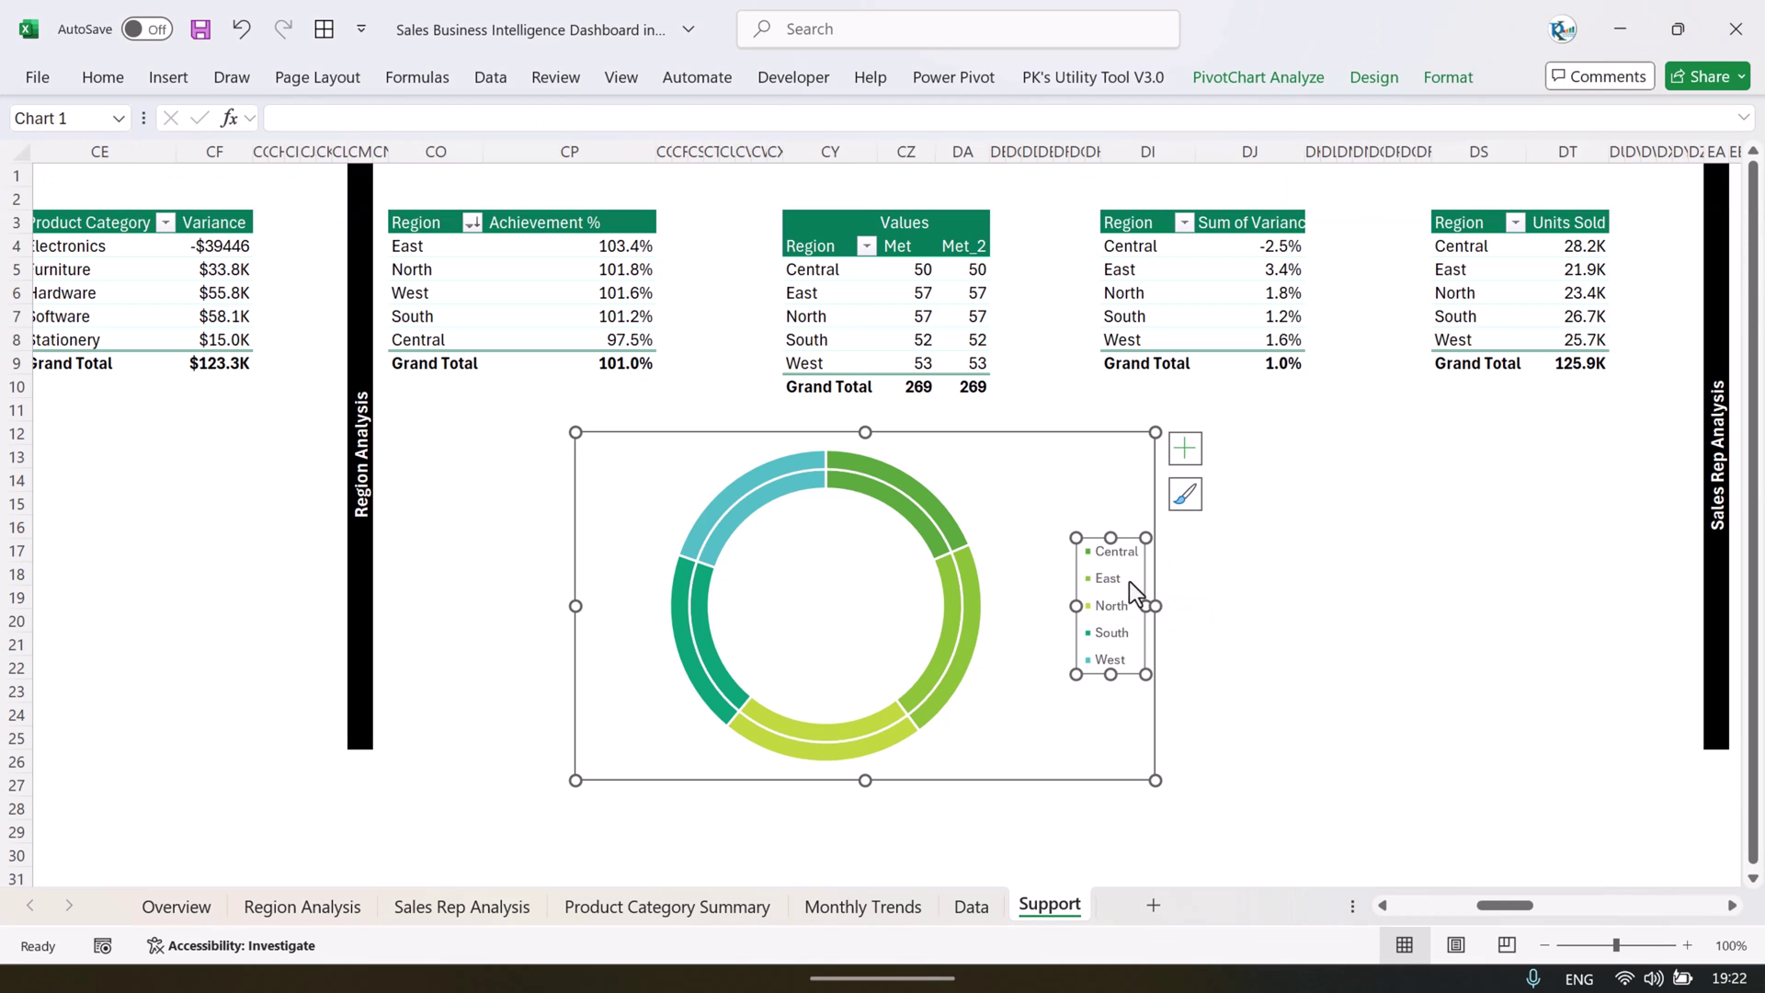
key("Delete")
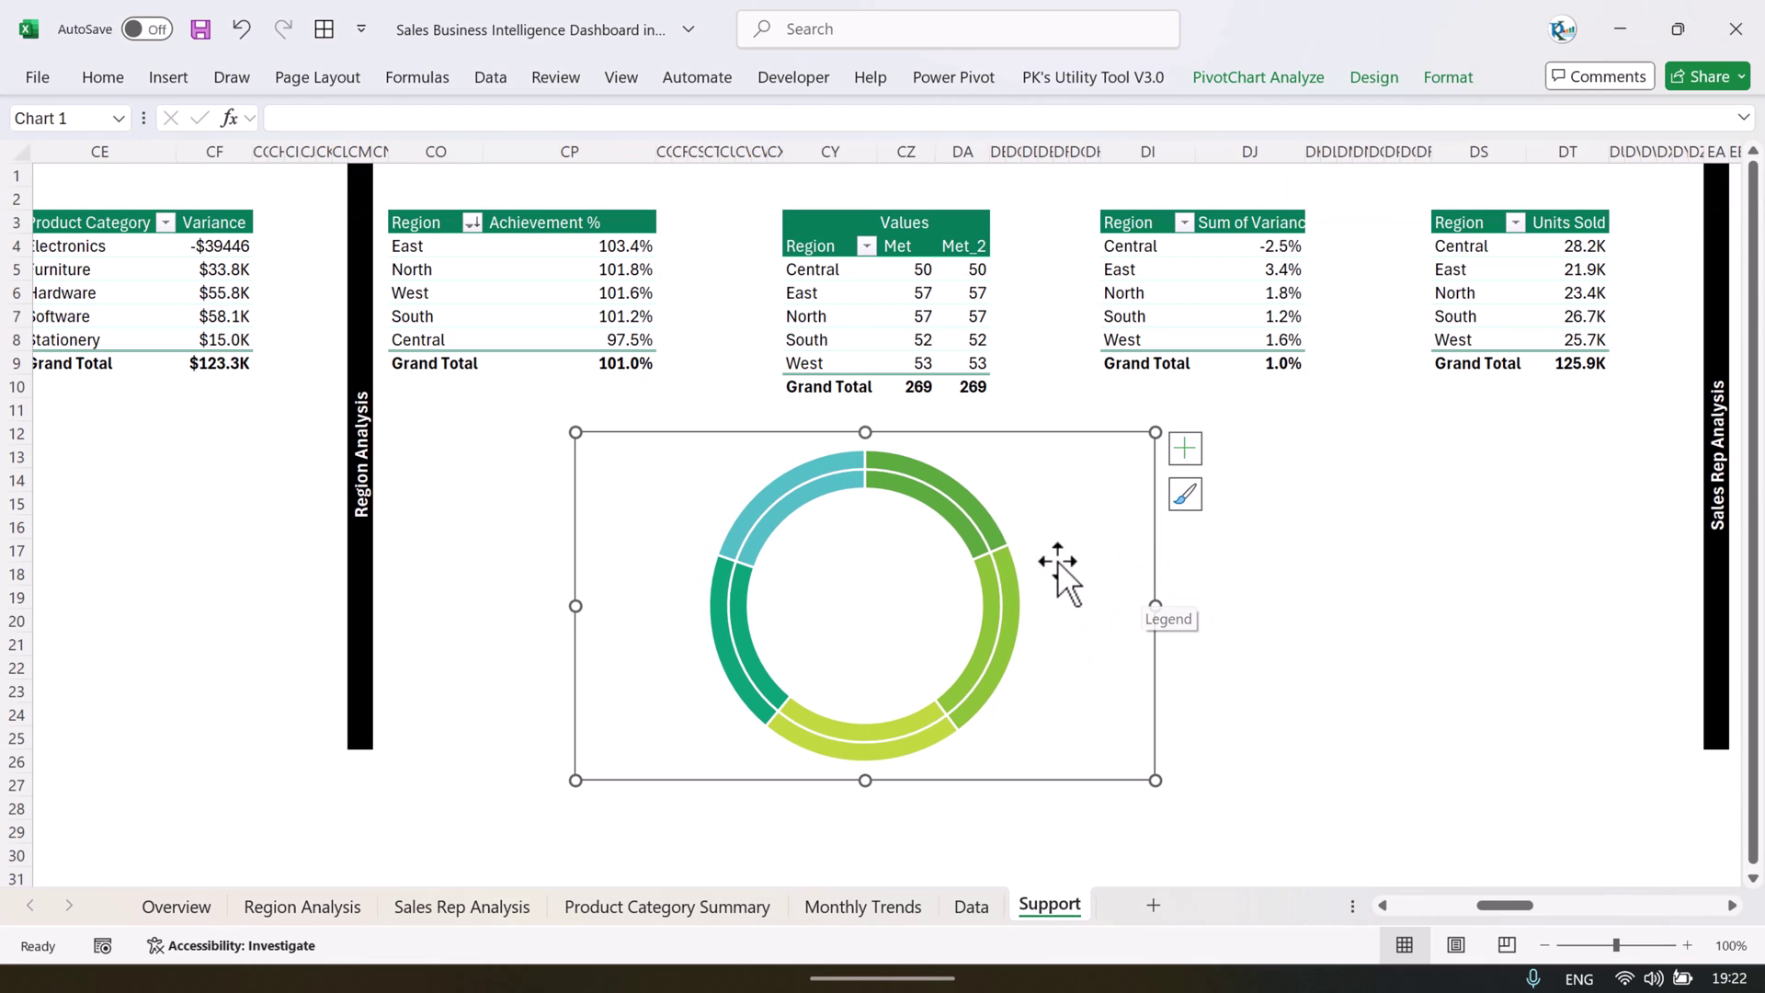
left_click(958, 521)
- Adjust the doughnut hole size and give the outer Met_2 ring no outline
right_click(958, 521)
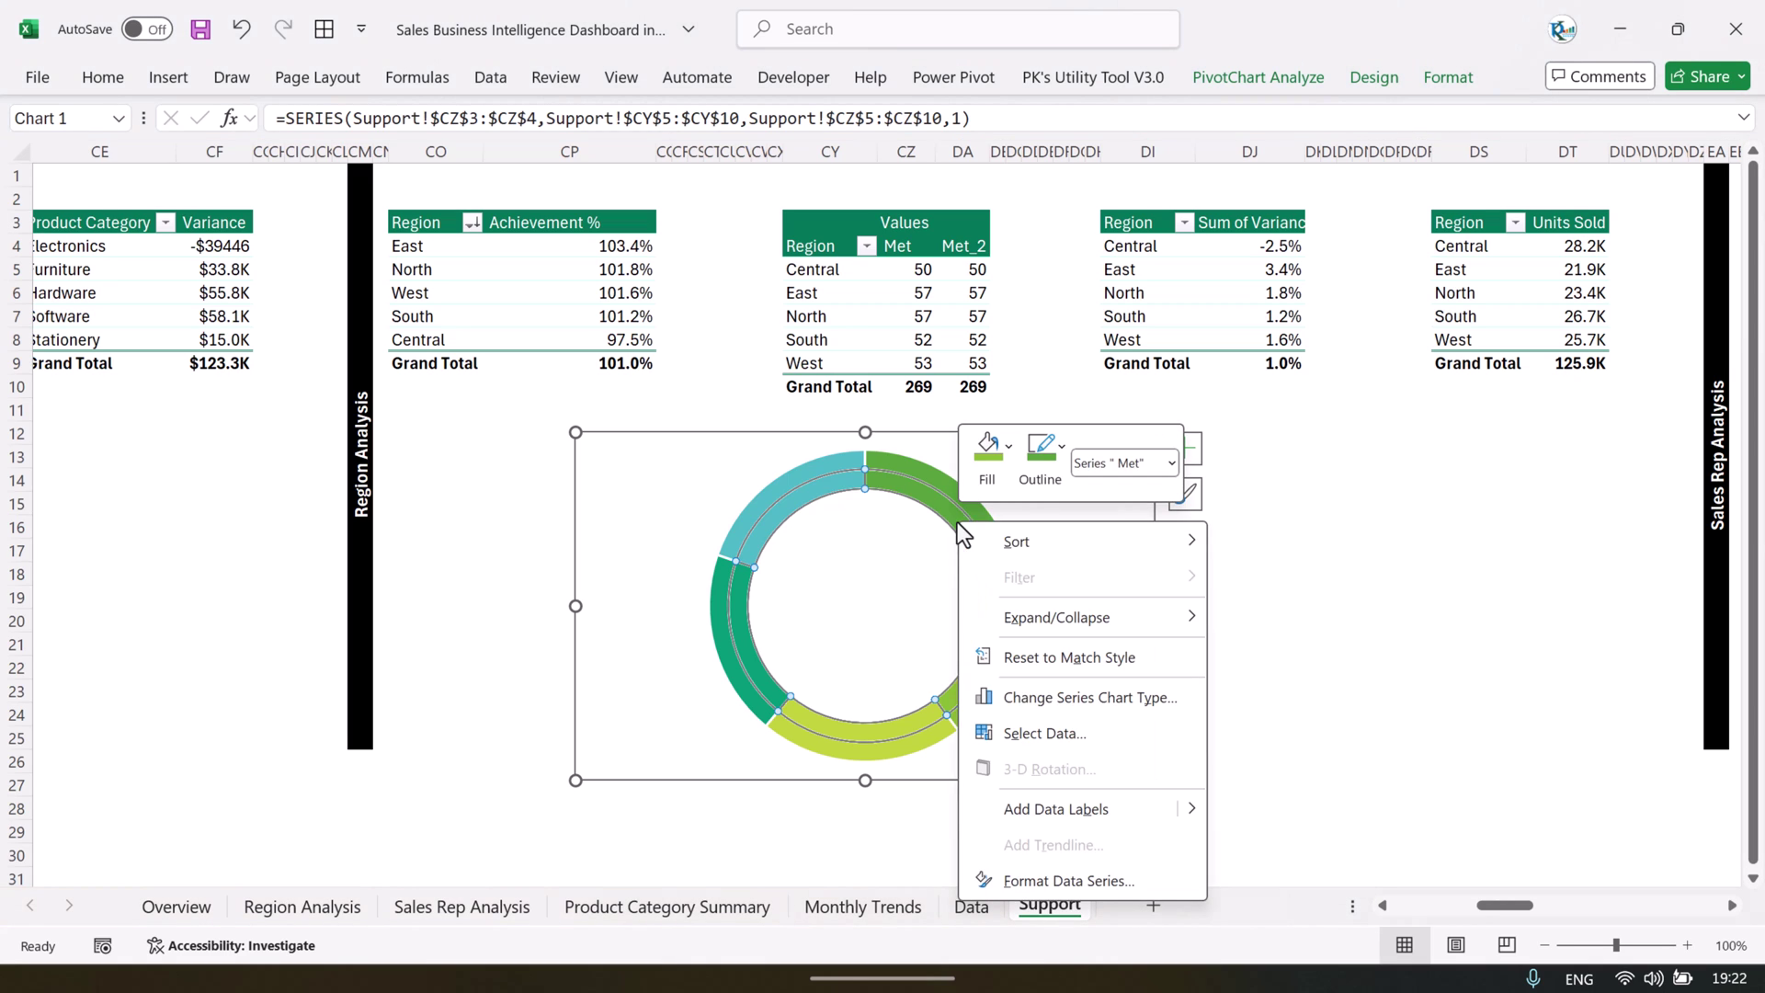
left_click(1129, 879)
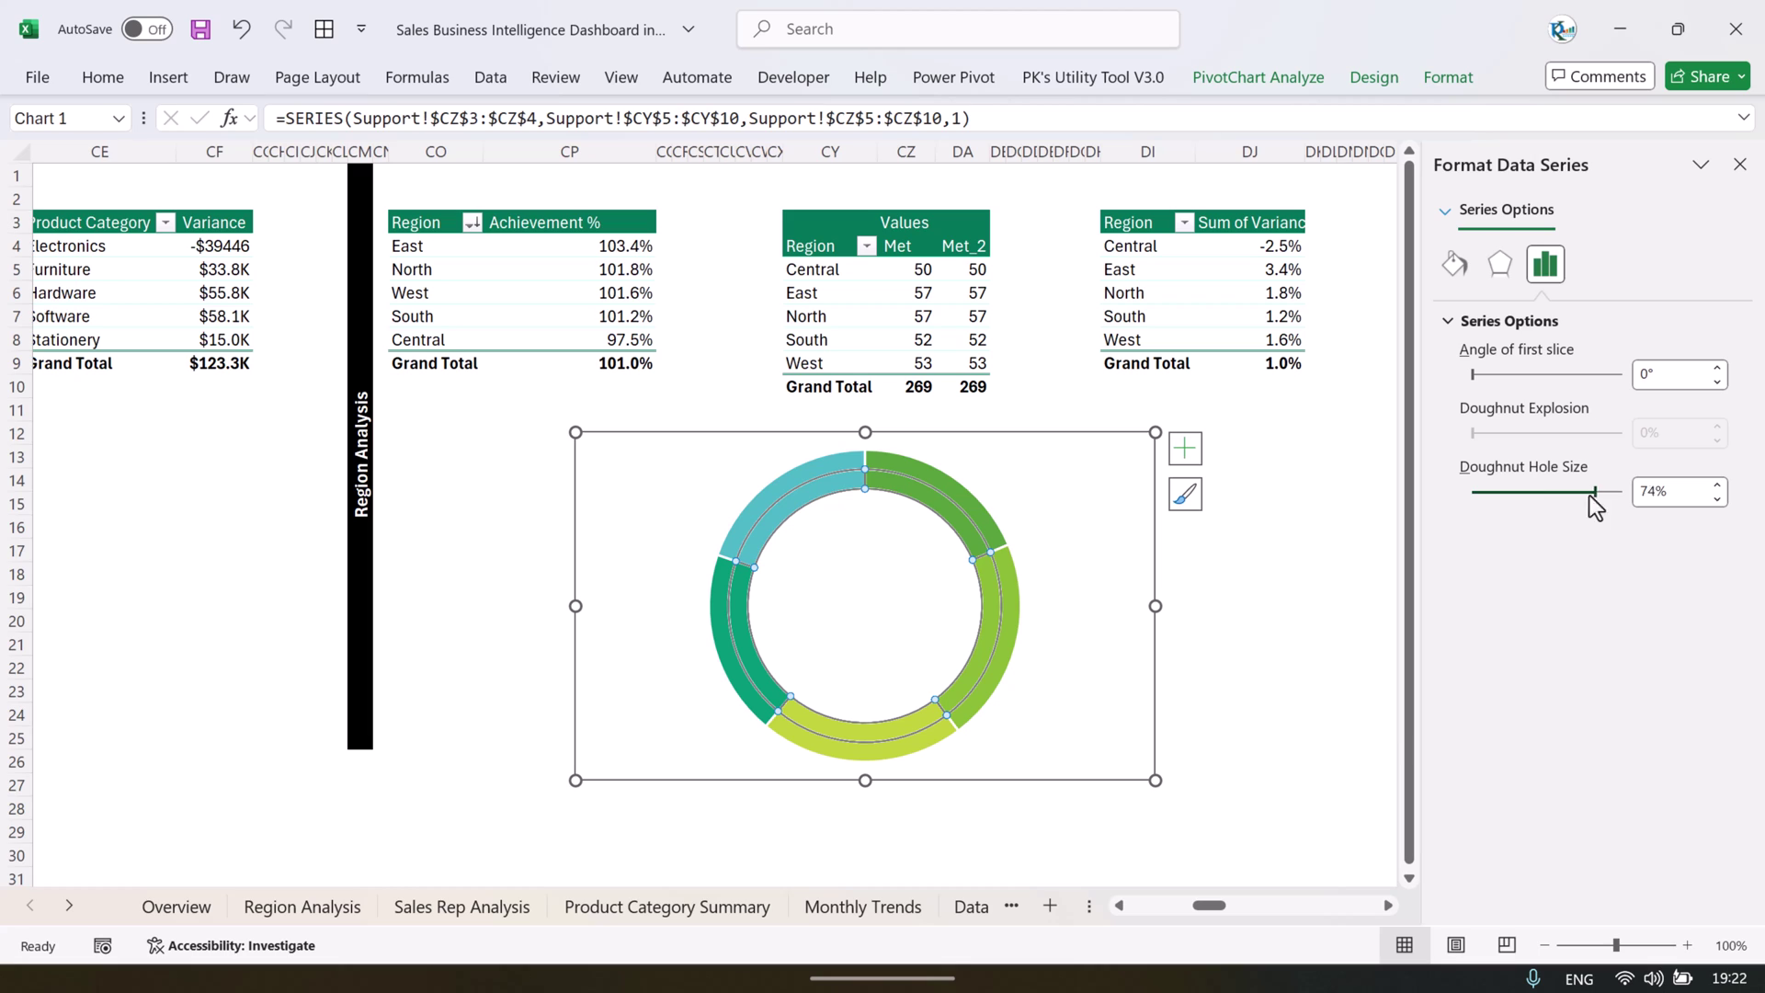
left_click_drag(1549, 495, 1562, 504)
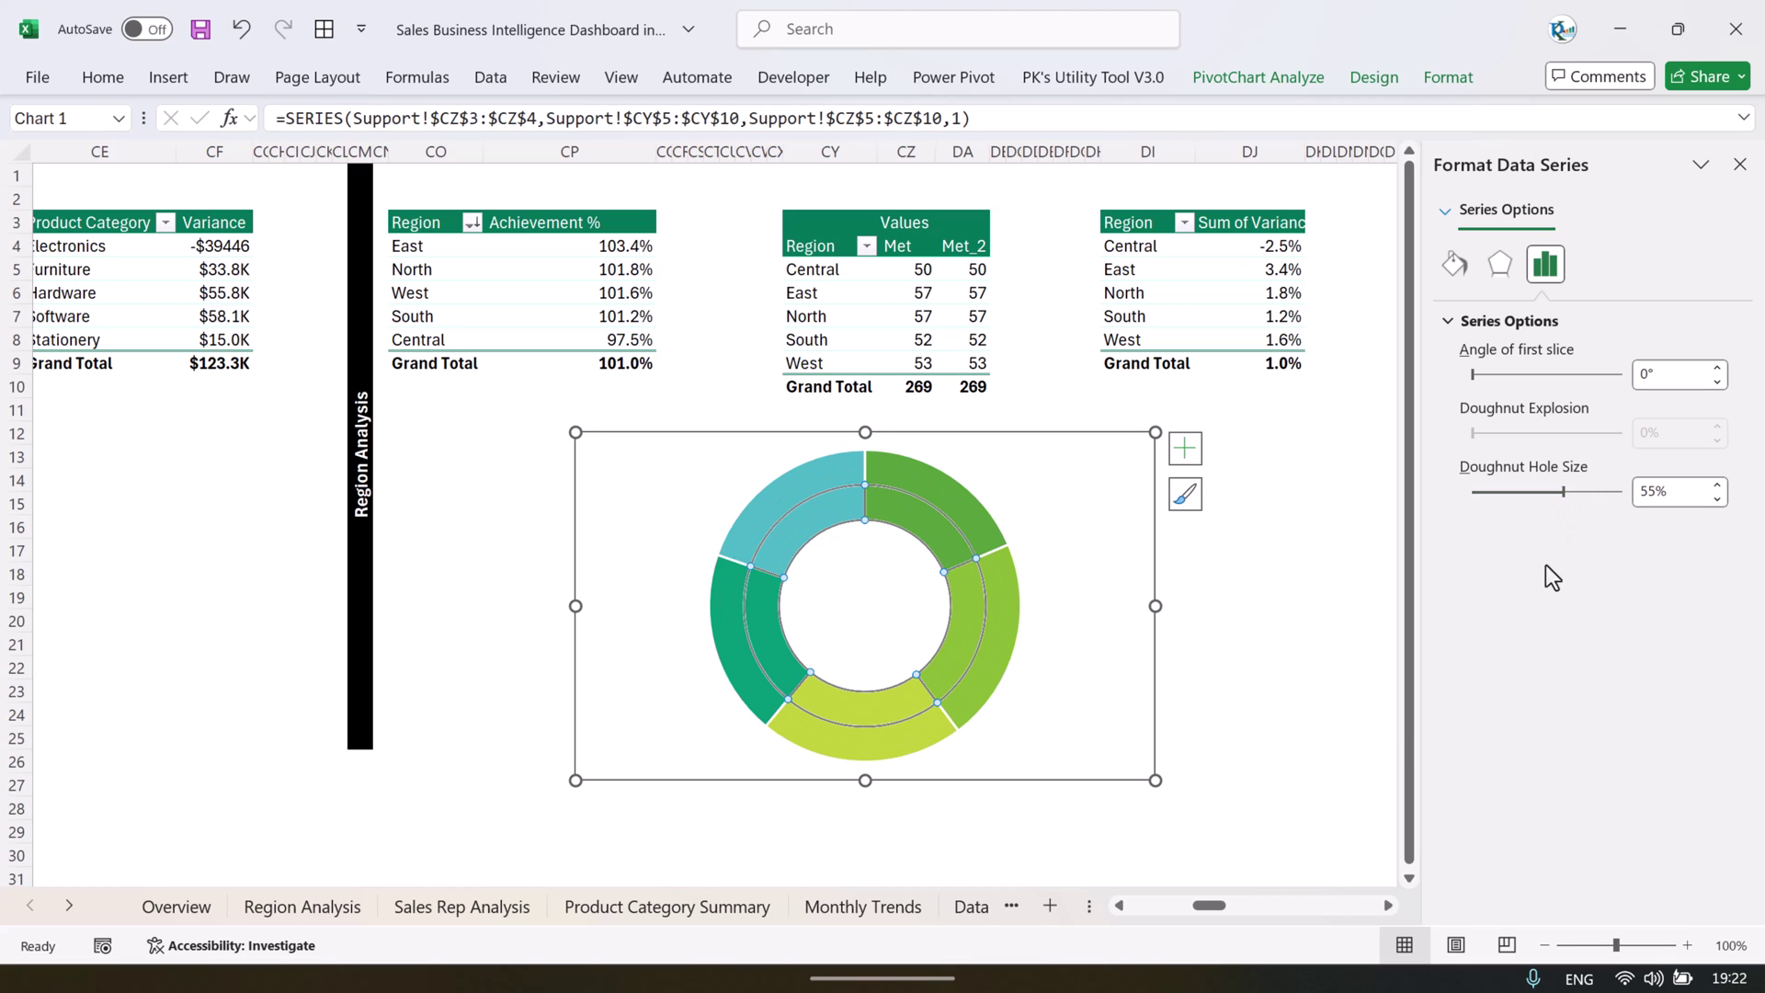
left_click(1083, 484)
left_click(945, 487)
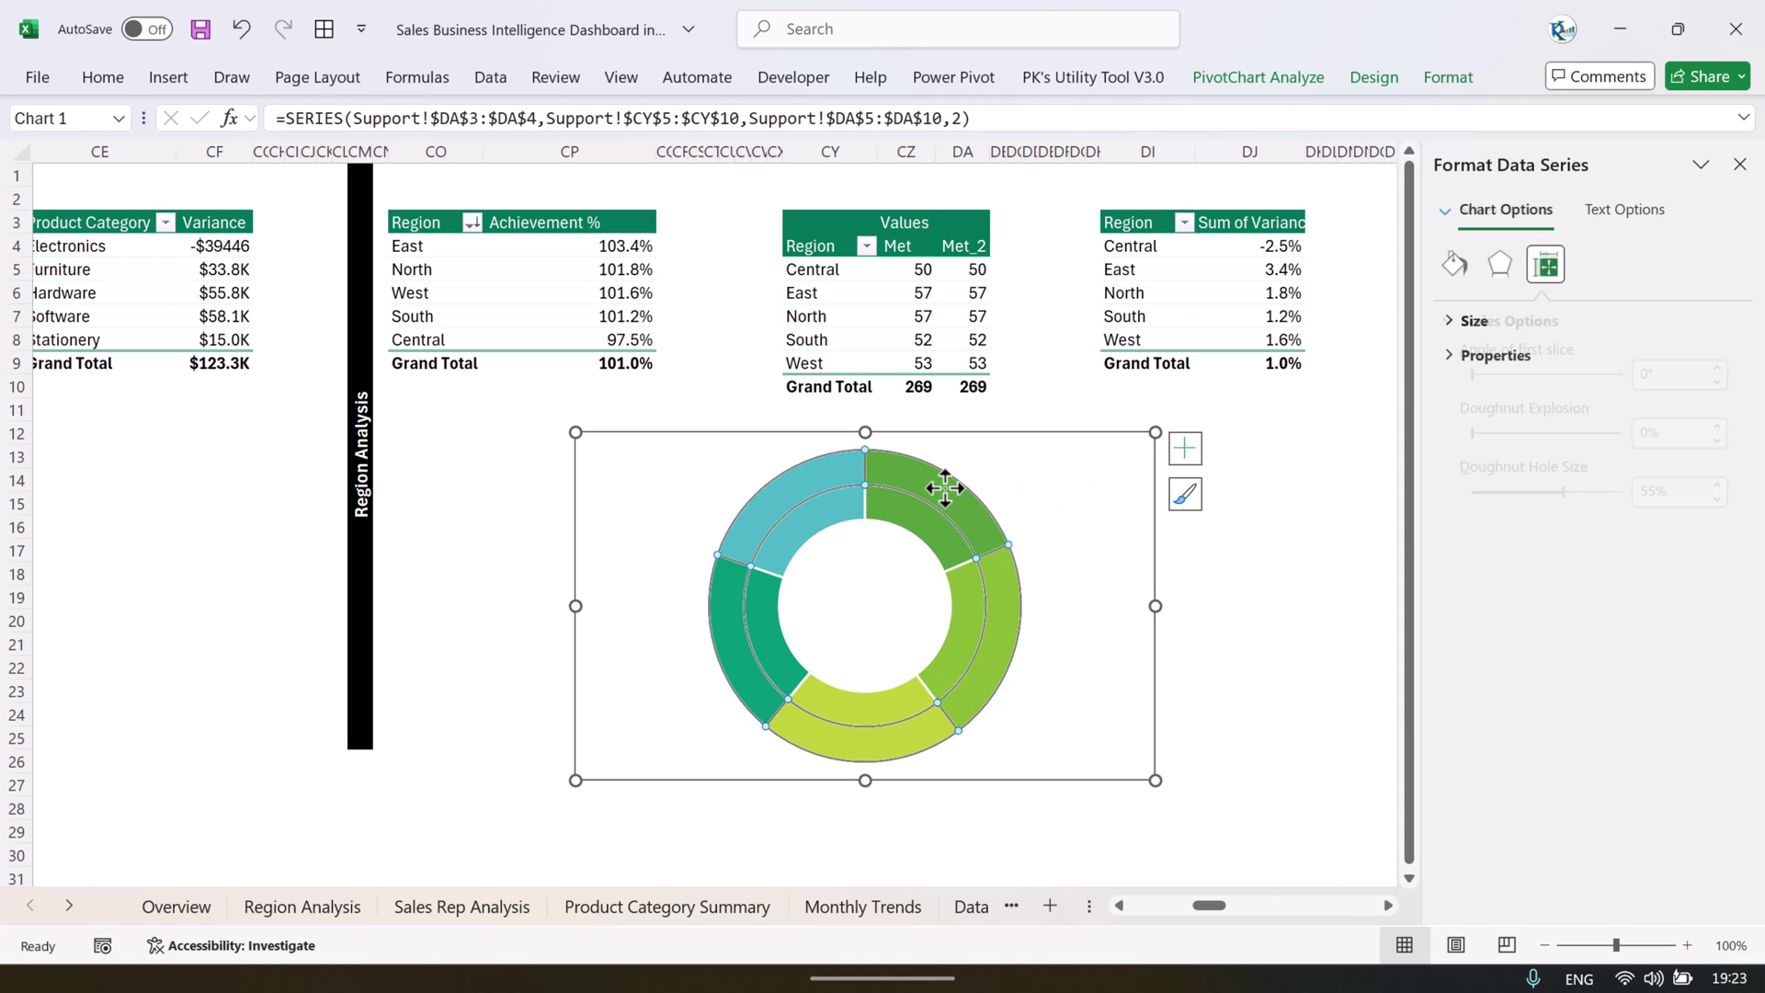
left_click(1449, 81)
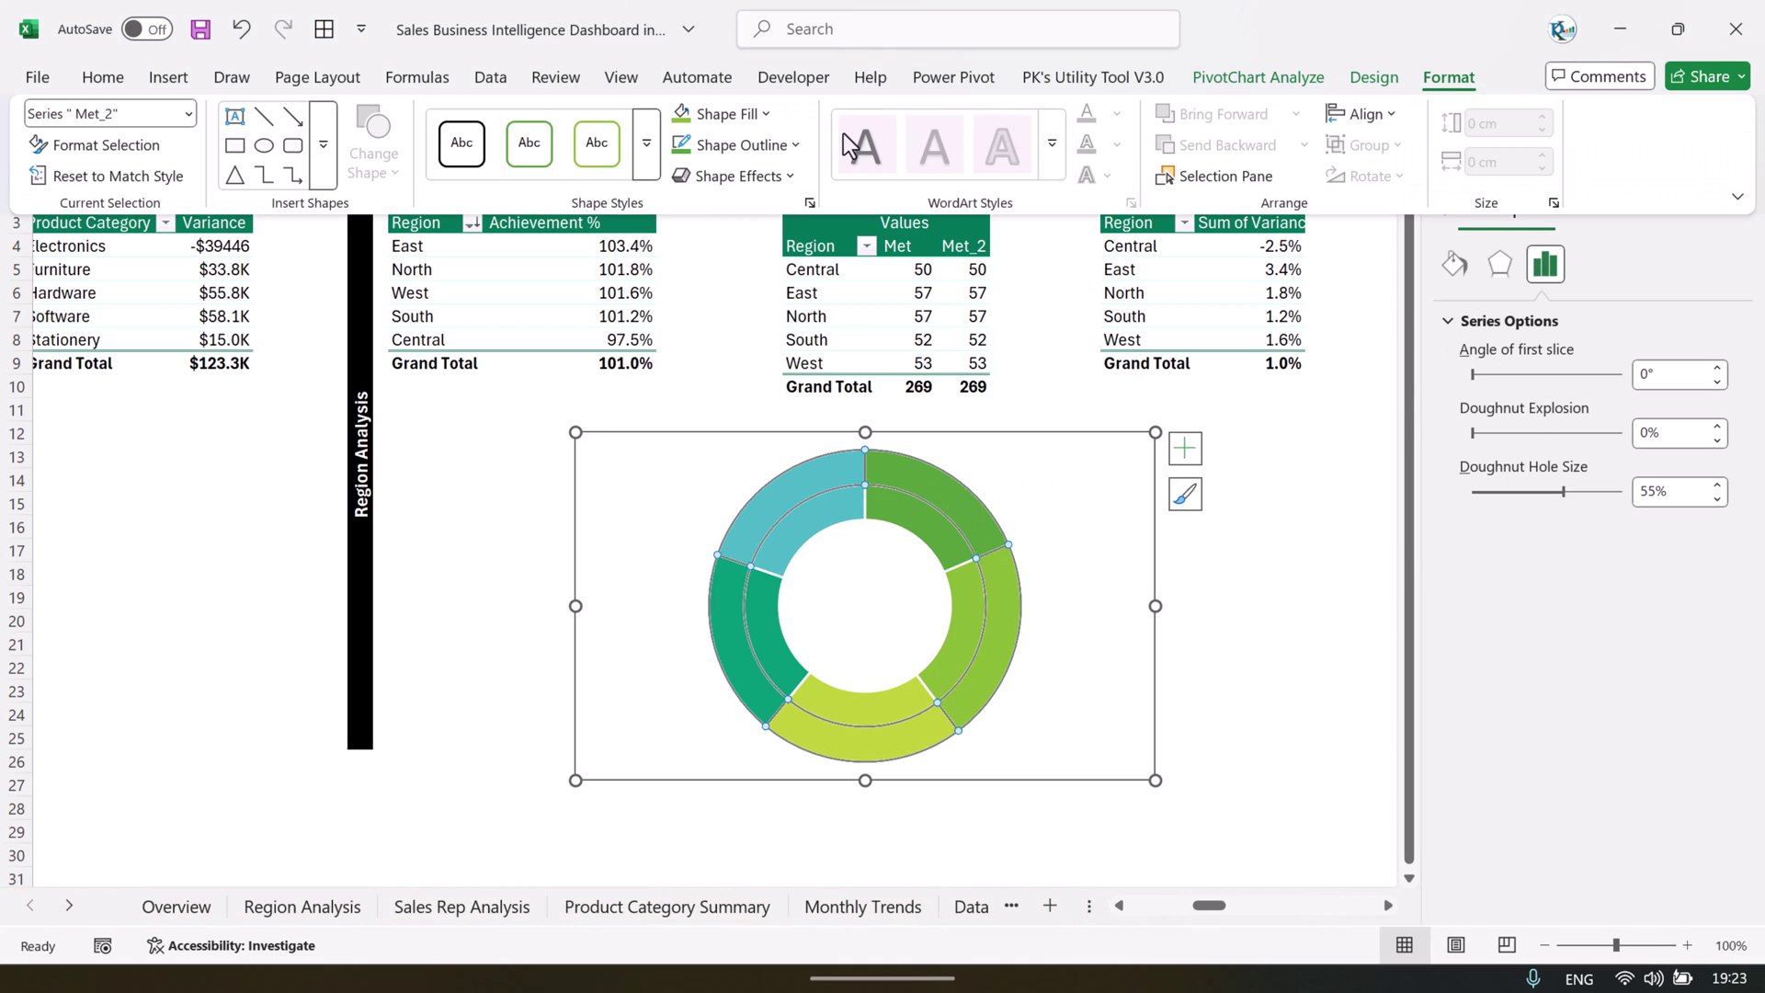
left_click(749, 145)
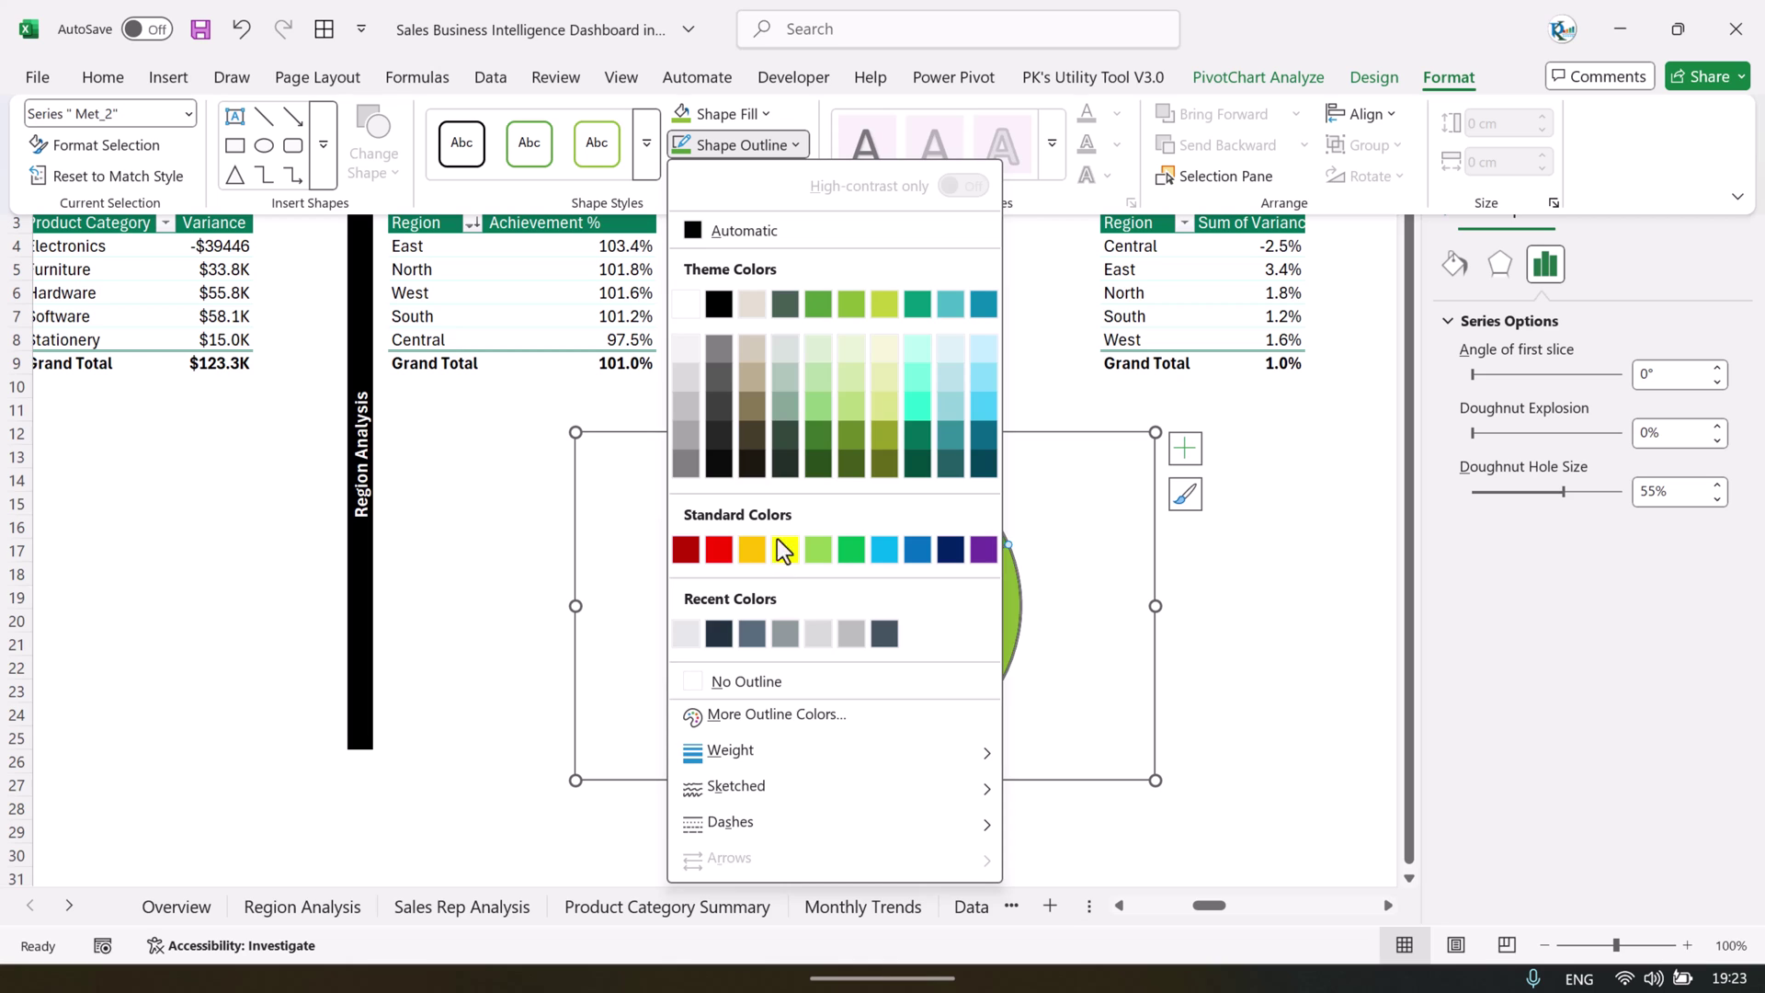
left_click(746, 681)
- Give the inner Met ring no outline and select its Central slice
left_click(917, 538)
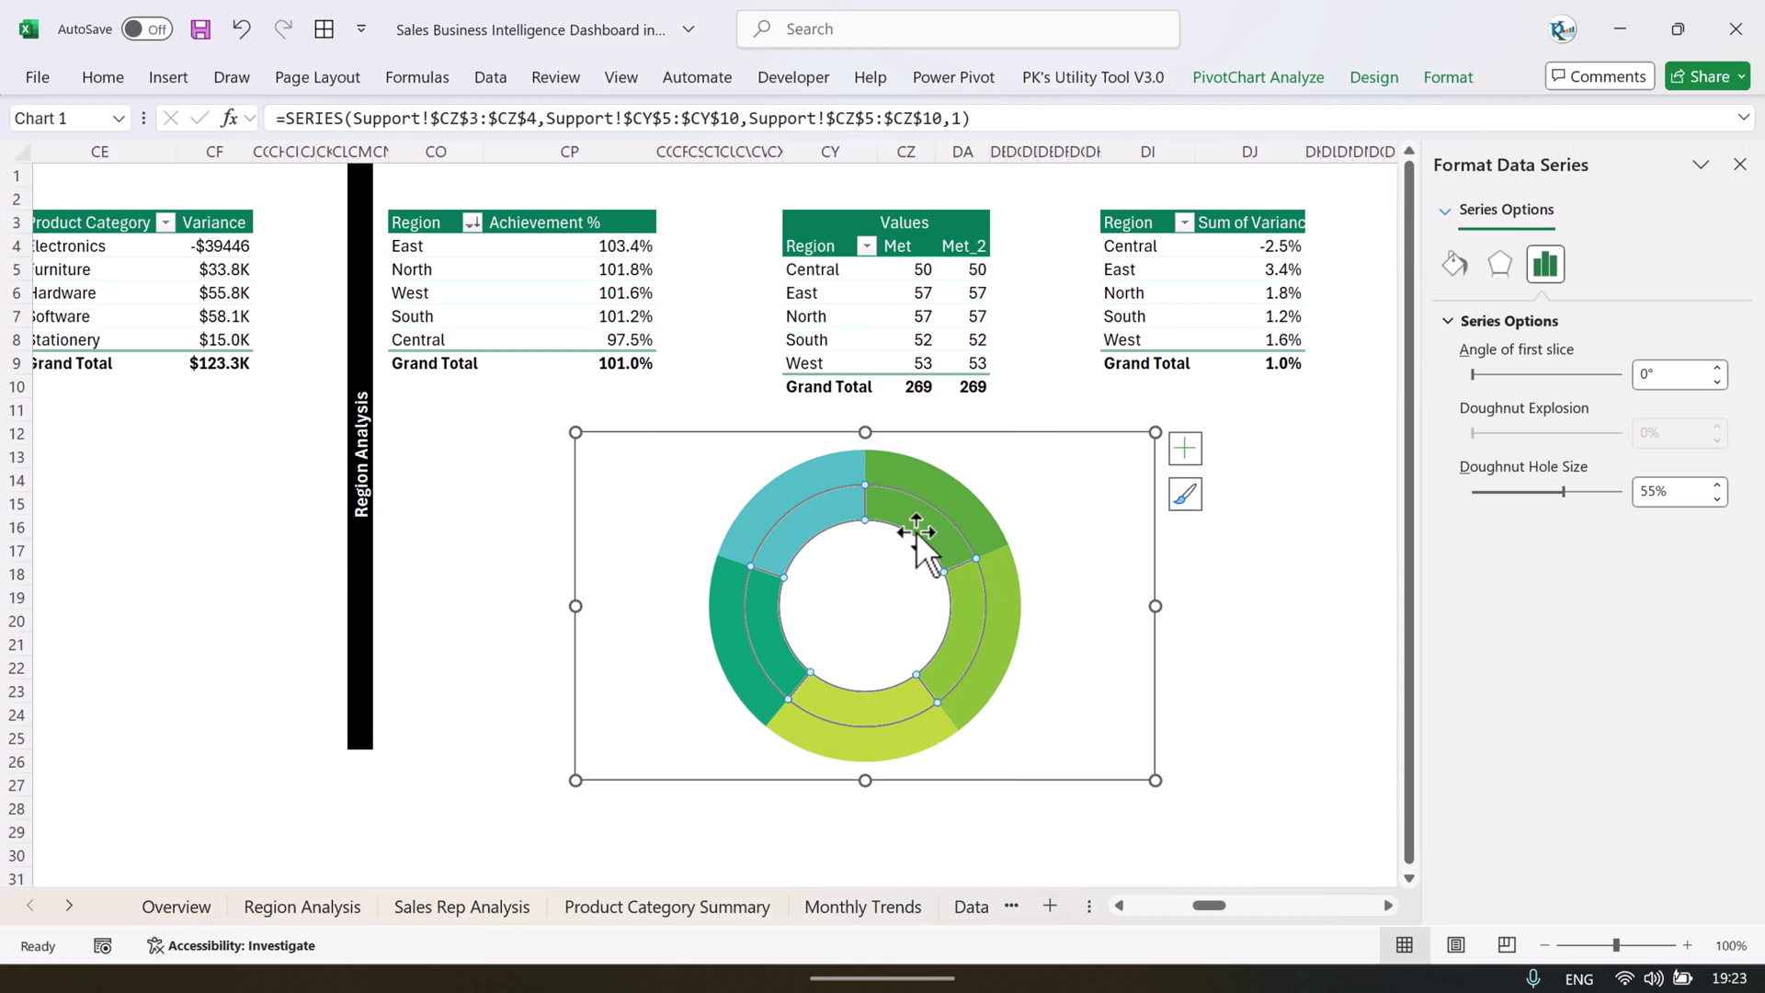
left_click(1449, 77)
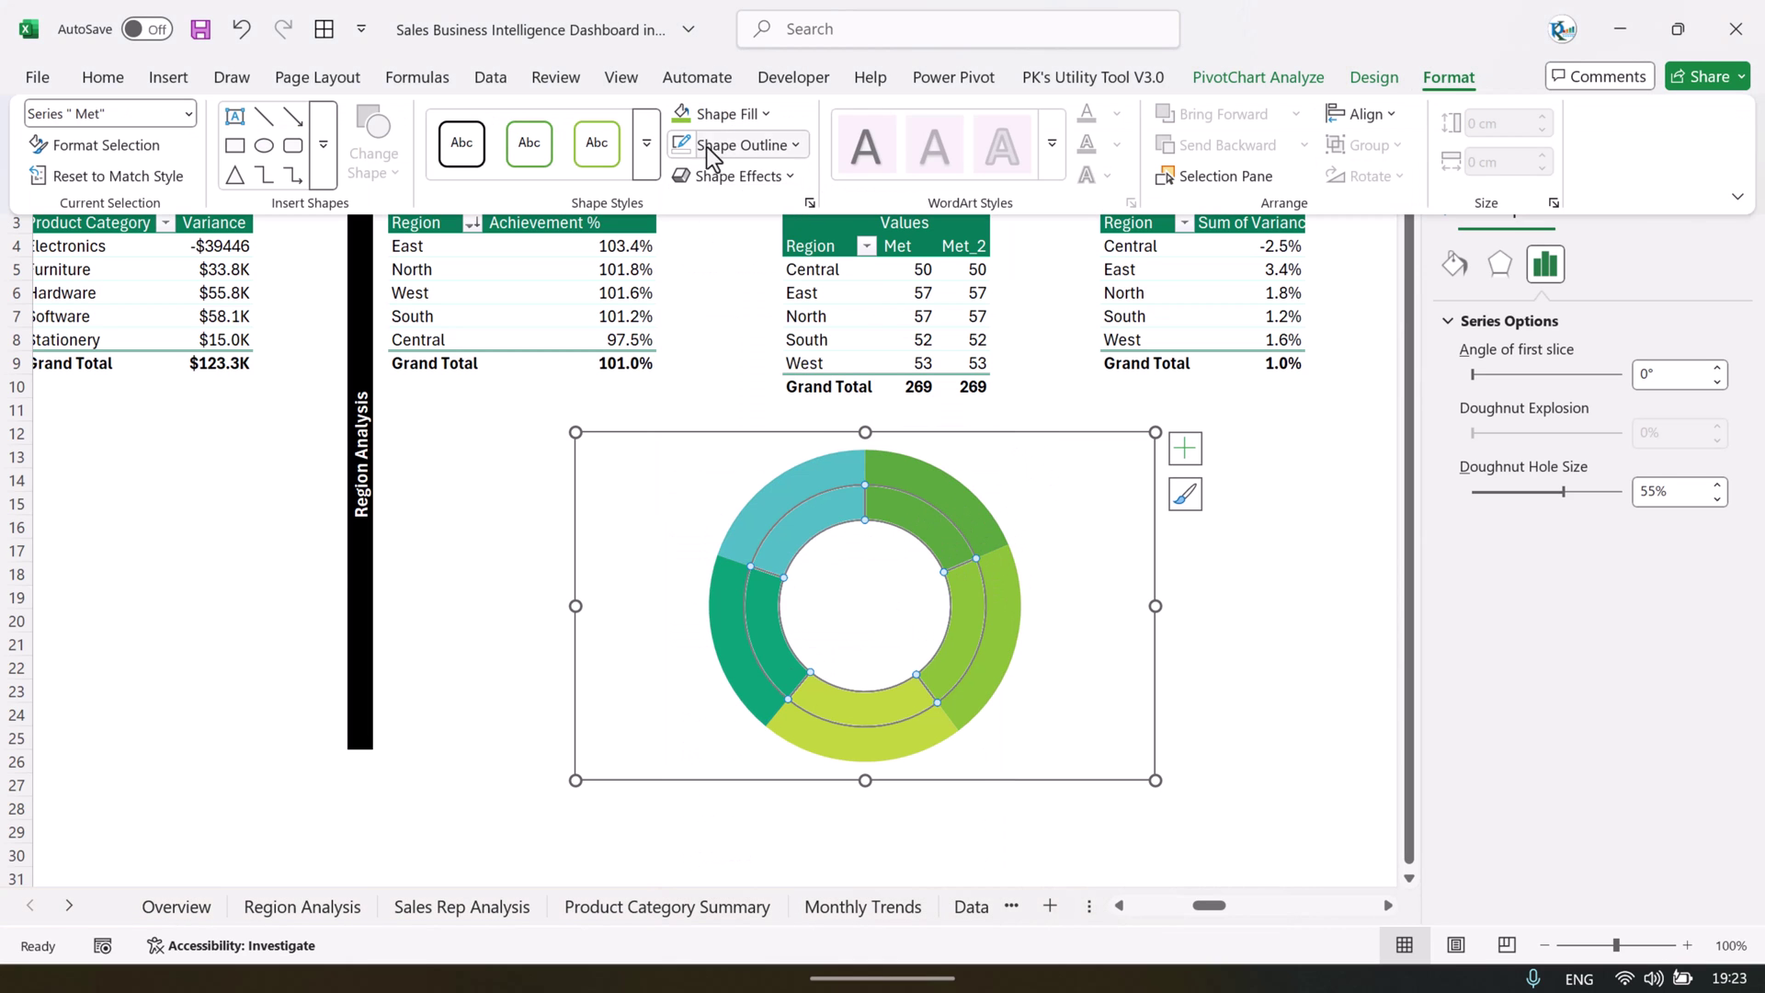
left_click(706, 147)
left_click(768, 680)
left_click(1099, 471)
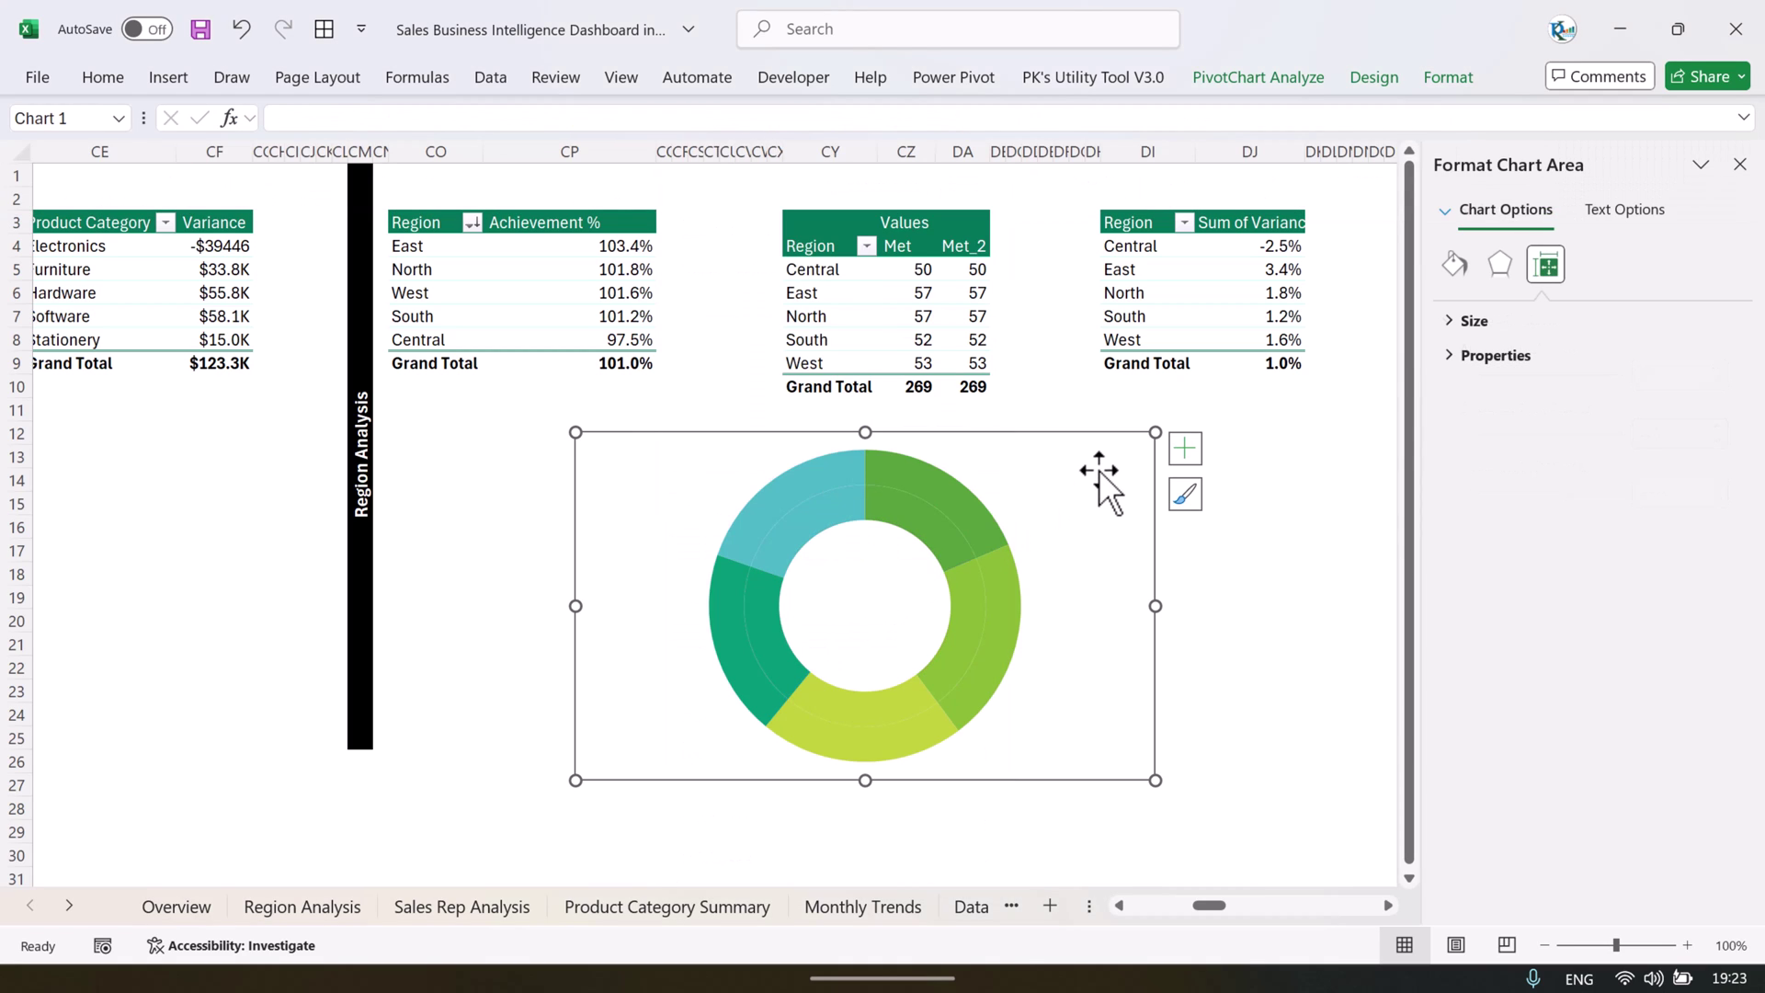
left_click(923, 523)
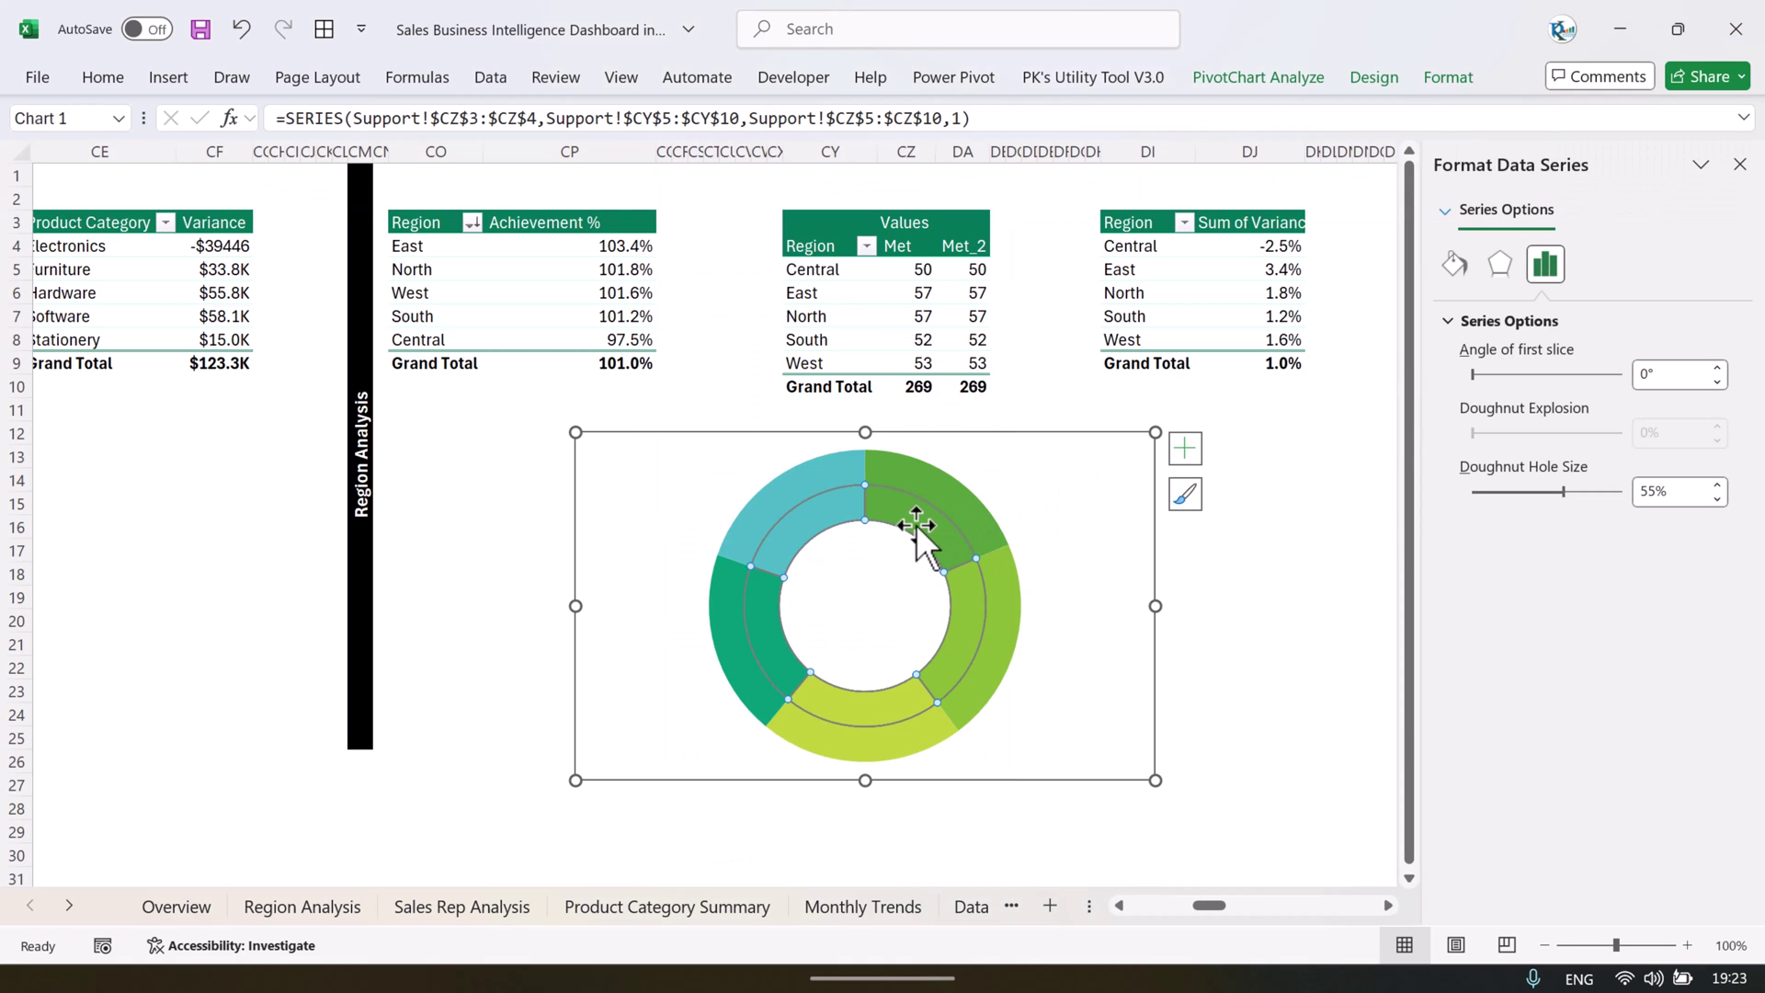
left_click(919, 524)
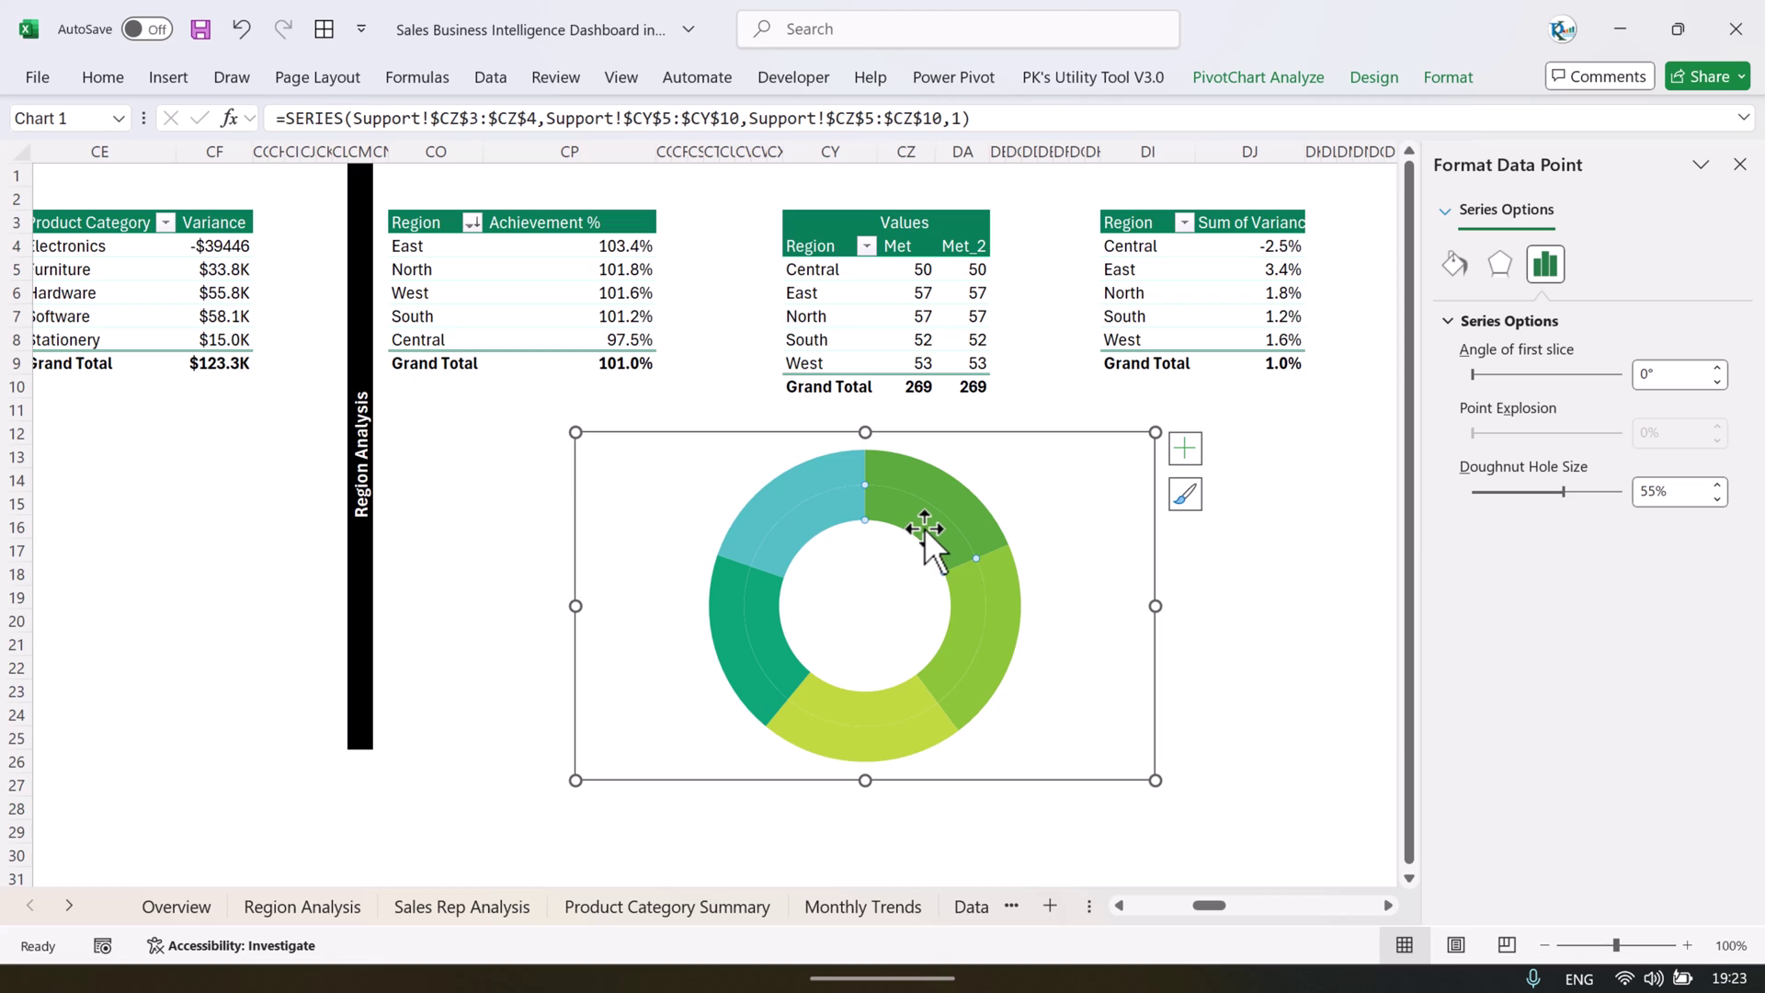
- Fill the inner Central, East and North slices with pale tints of their matching greens
left_click(1456, 83)
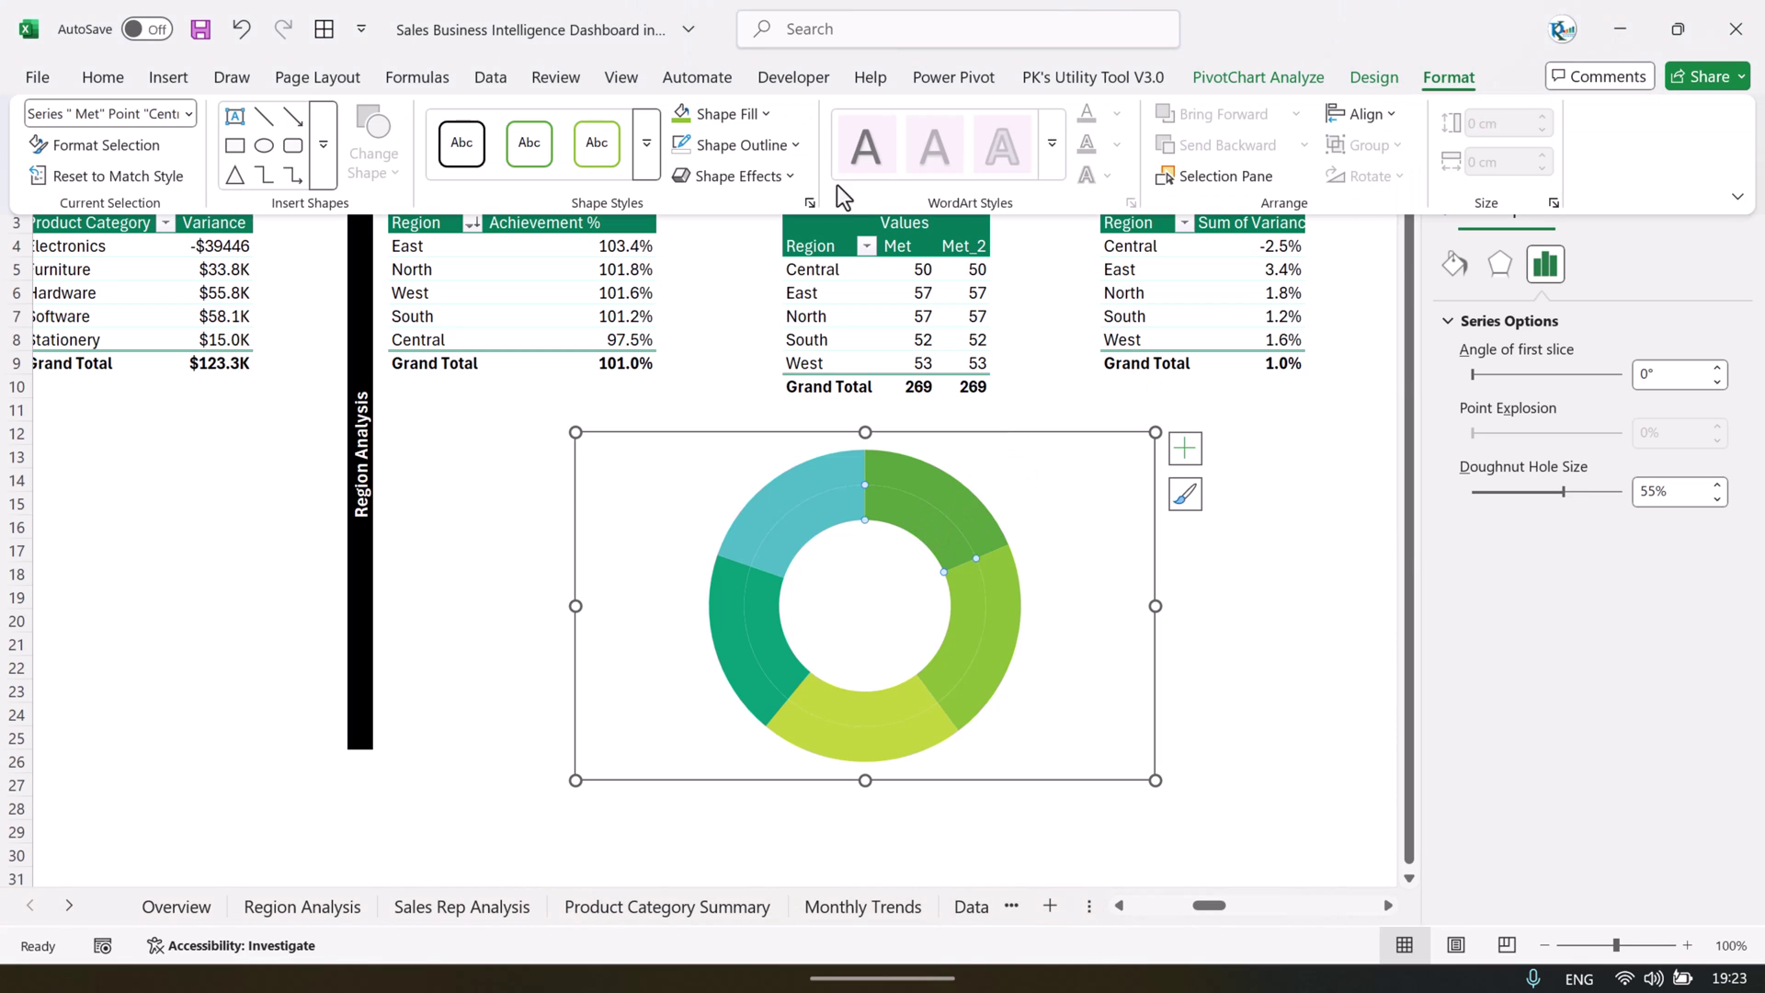
left_click(763, 118)
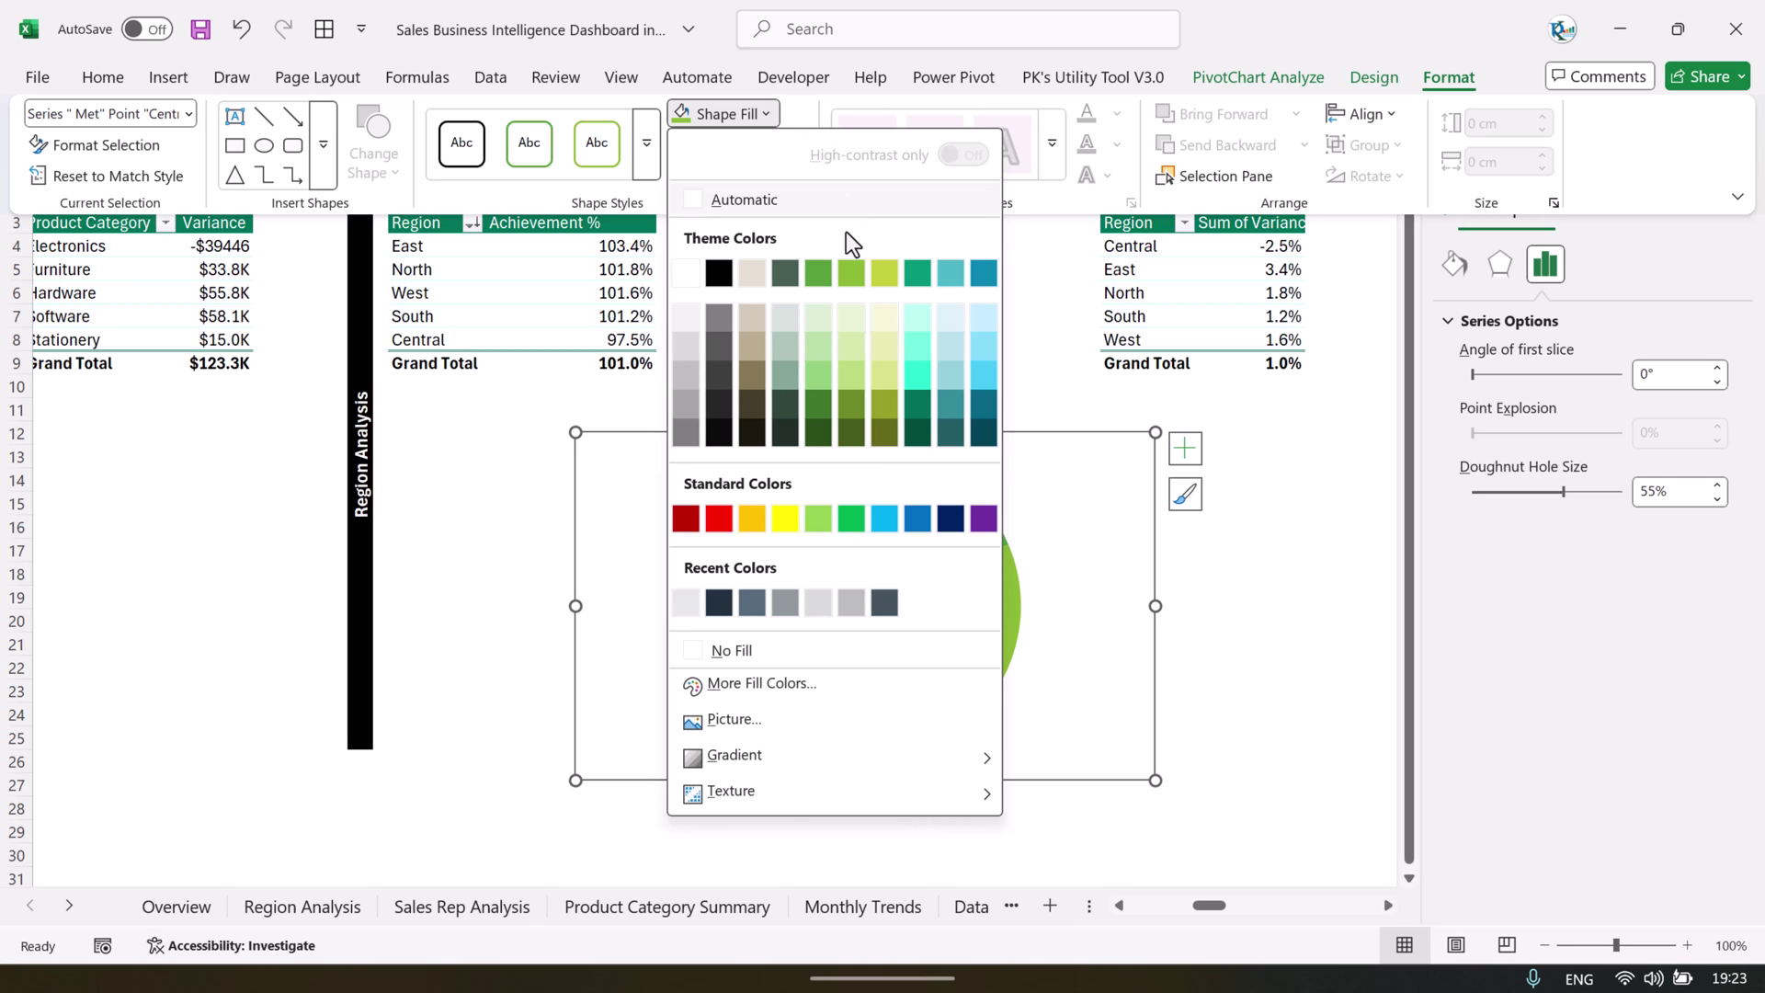
left_click(817, 317)
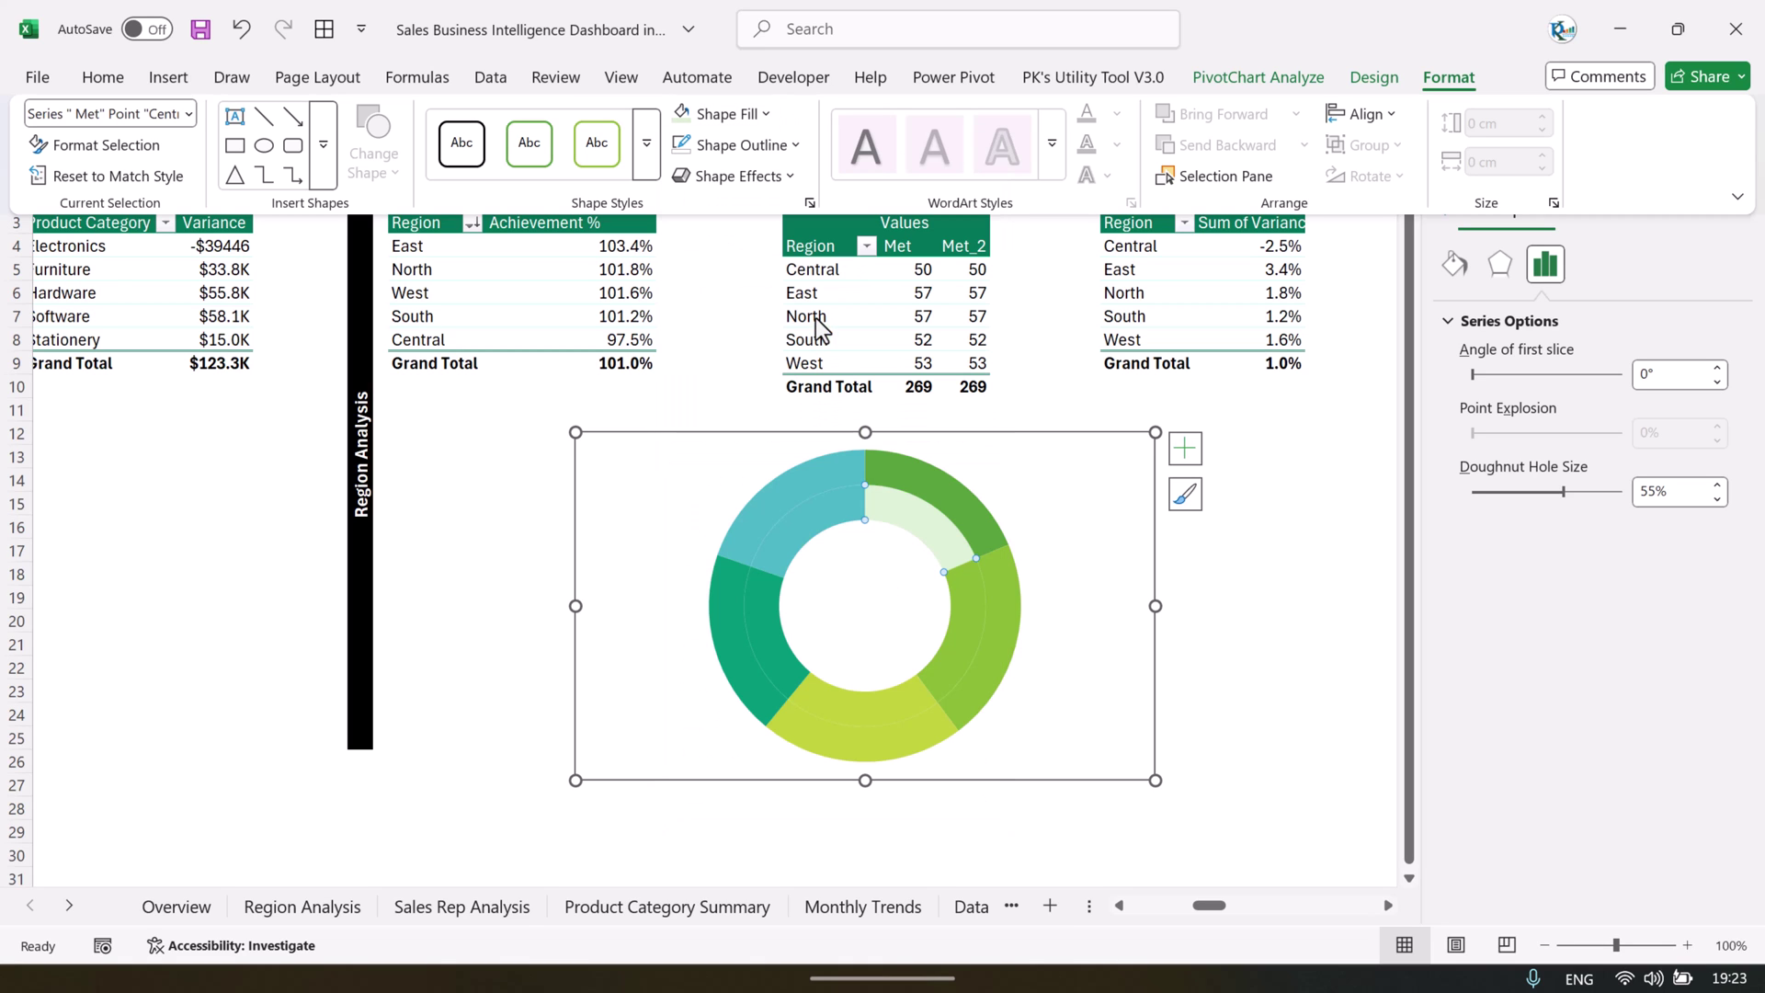
left_click(958, 638)
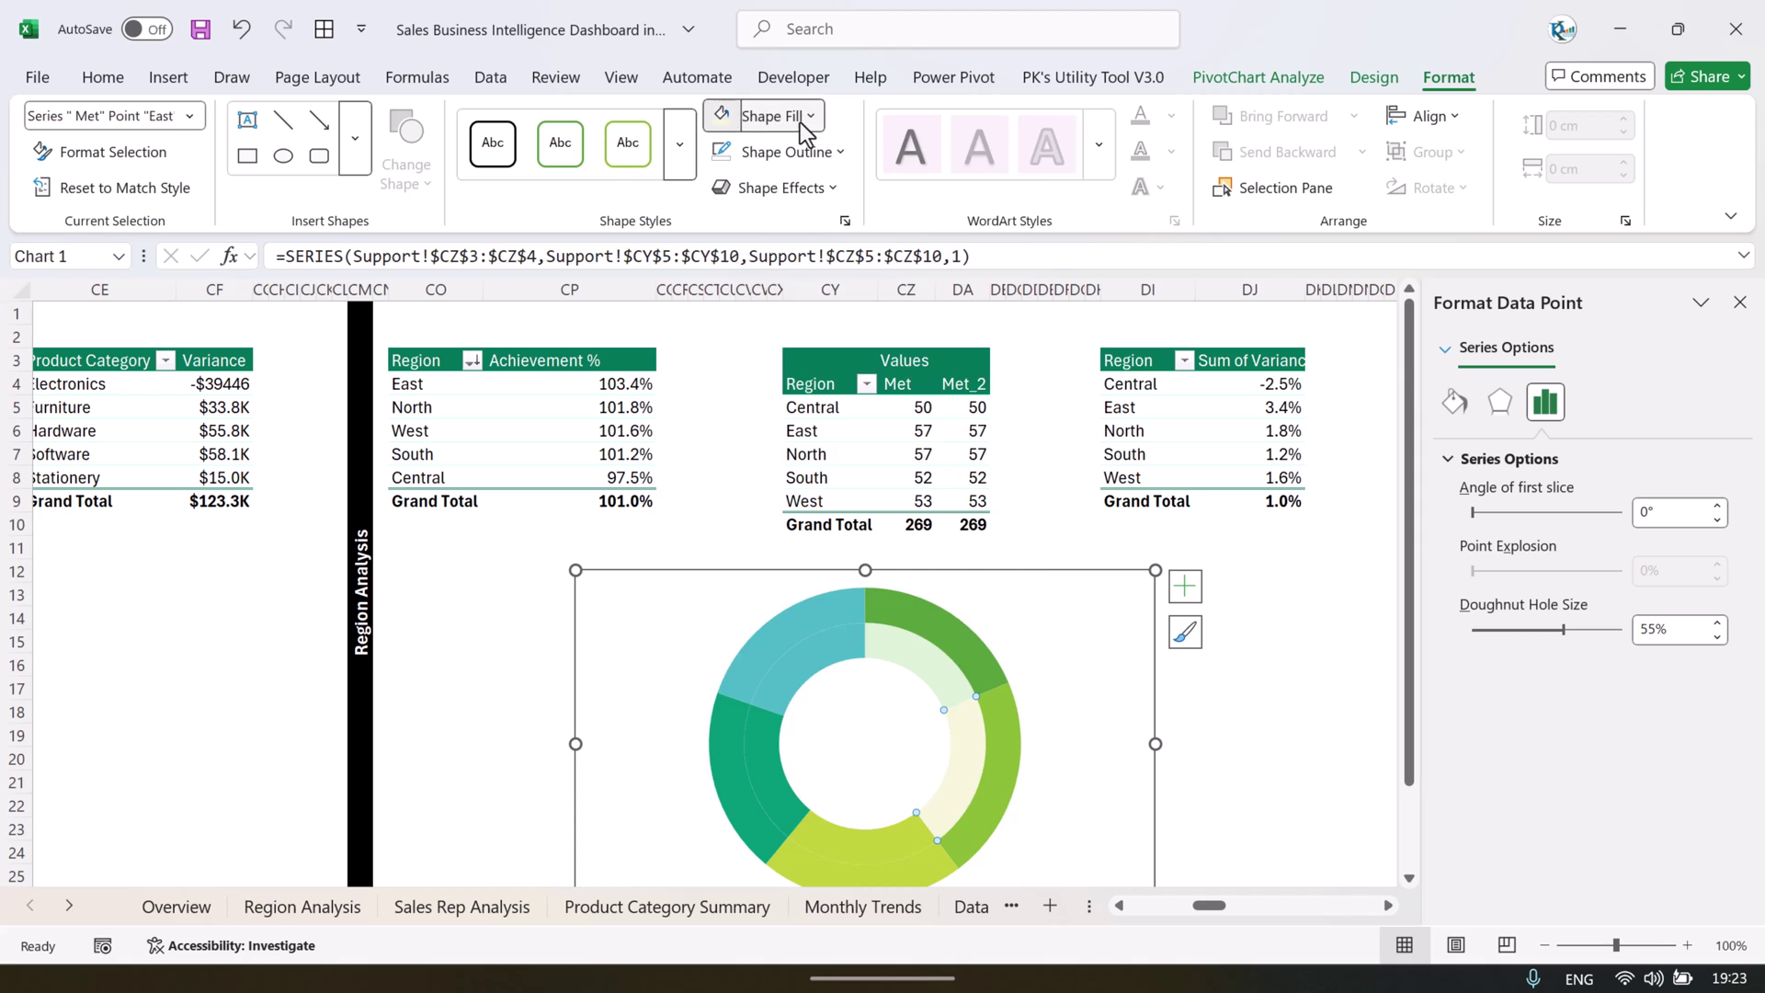
left_click(809, 118)
left_click(890, 327)
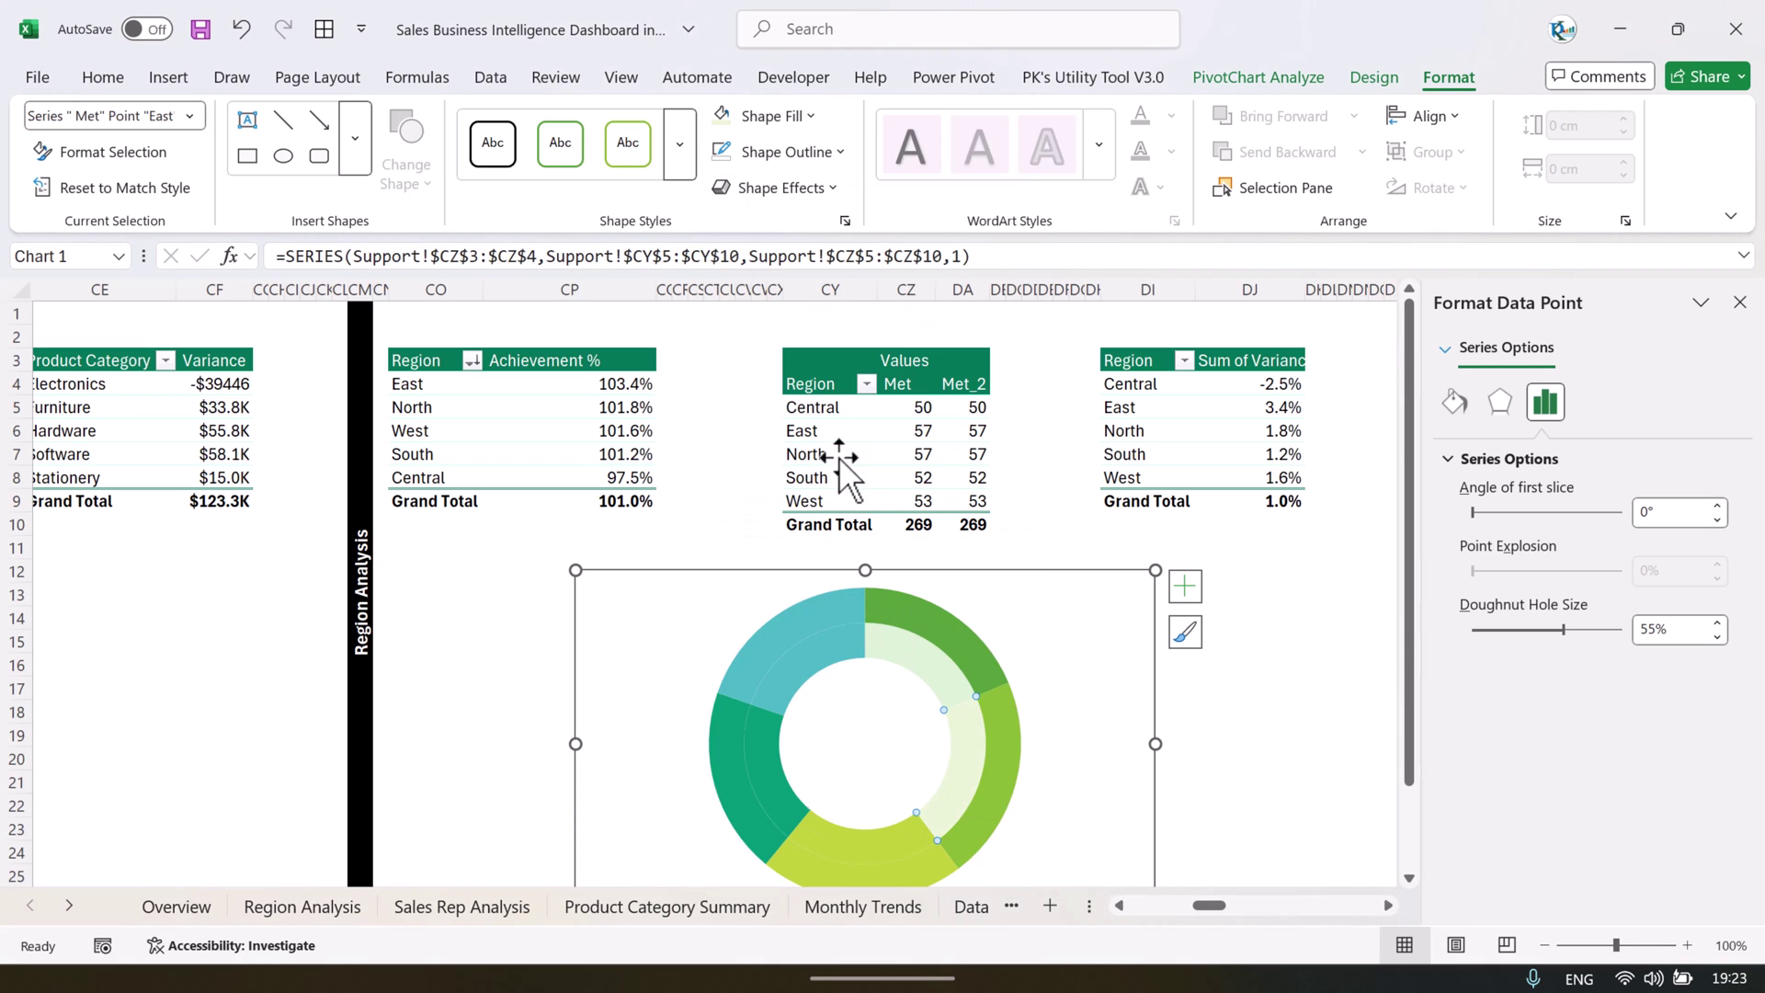
key("Right")
left_click(802, 118)
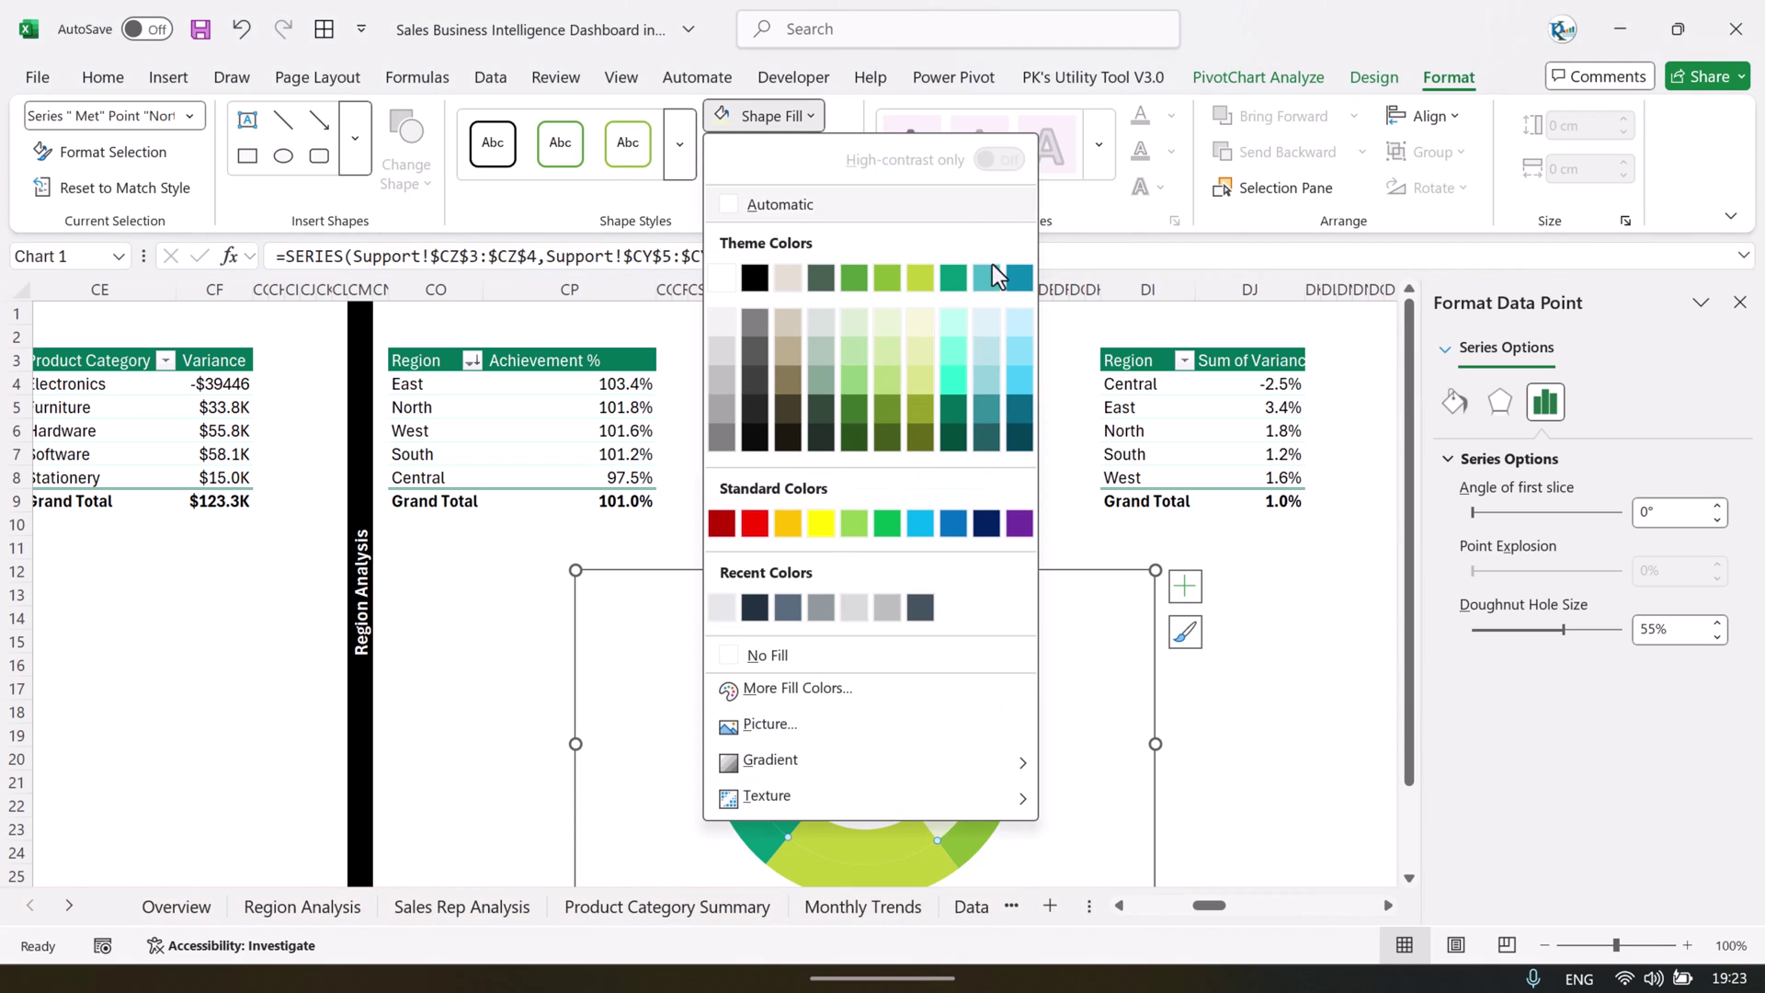
left_click(930, 351)
- Give the inner West slice a light teal fill and the South slice a light tint
key("Right")
key("Right")
left_click(802, 115)
left_click(816, 357)
left_click(782, 120)
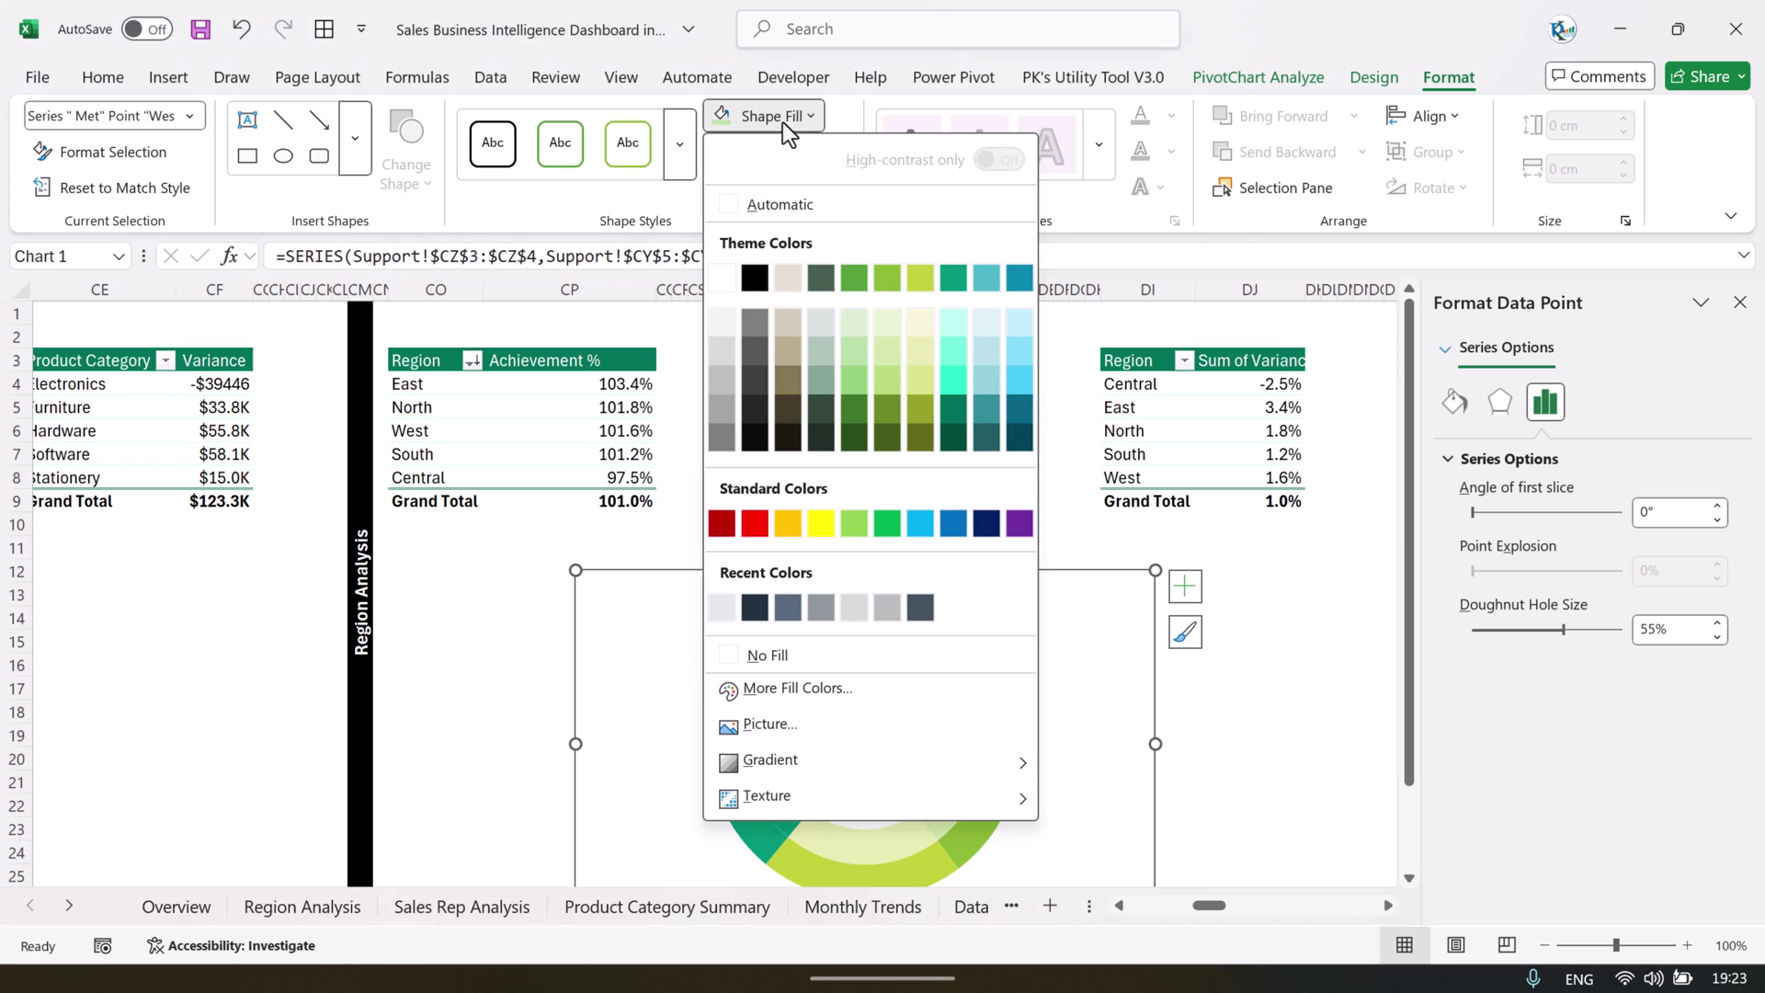
left_click(987, 351)
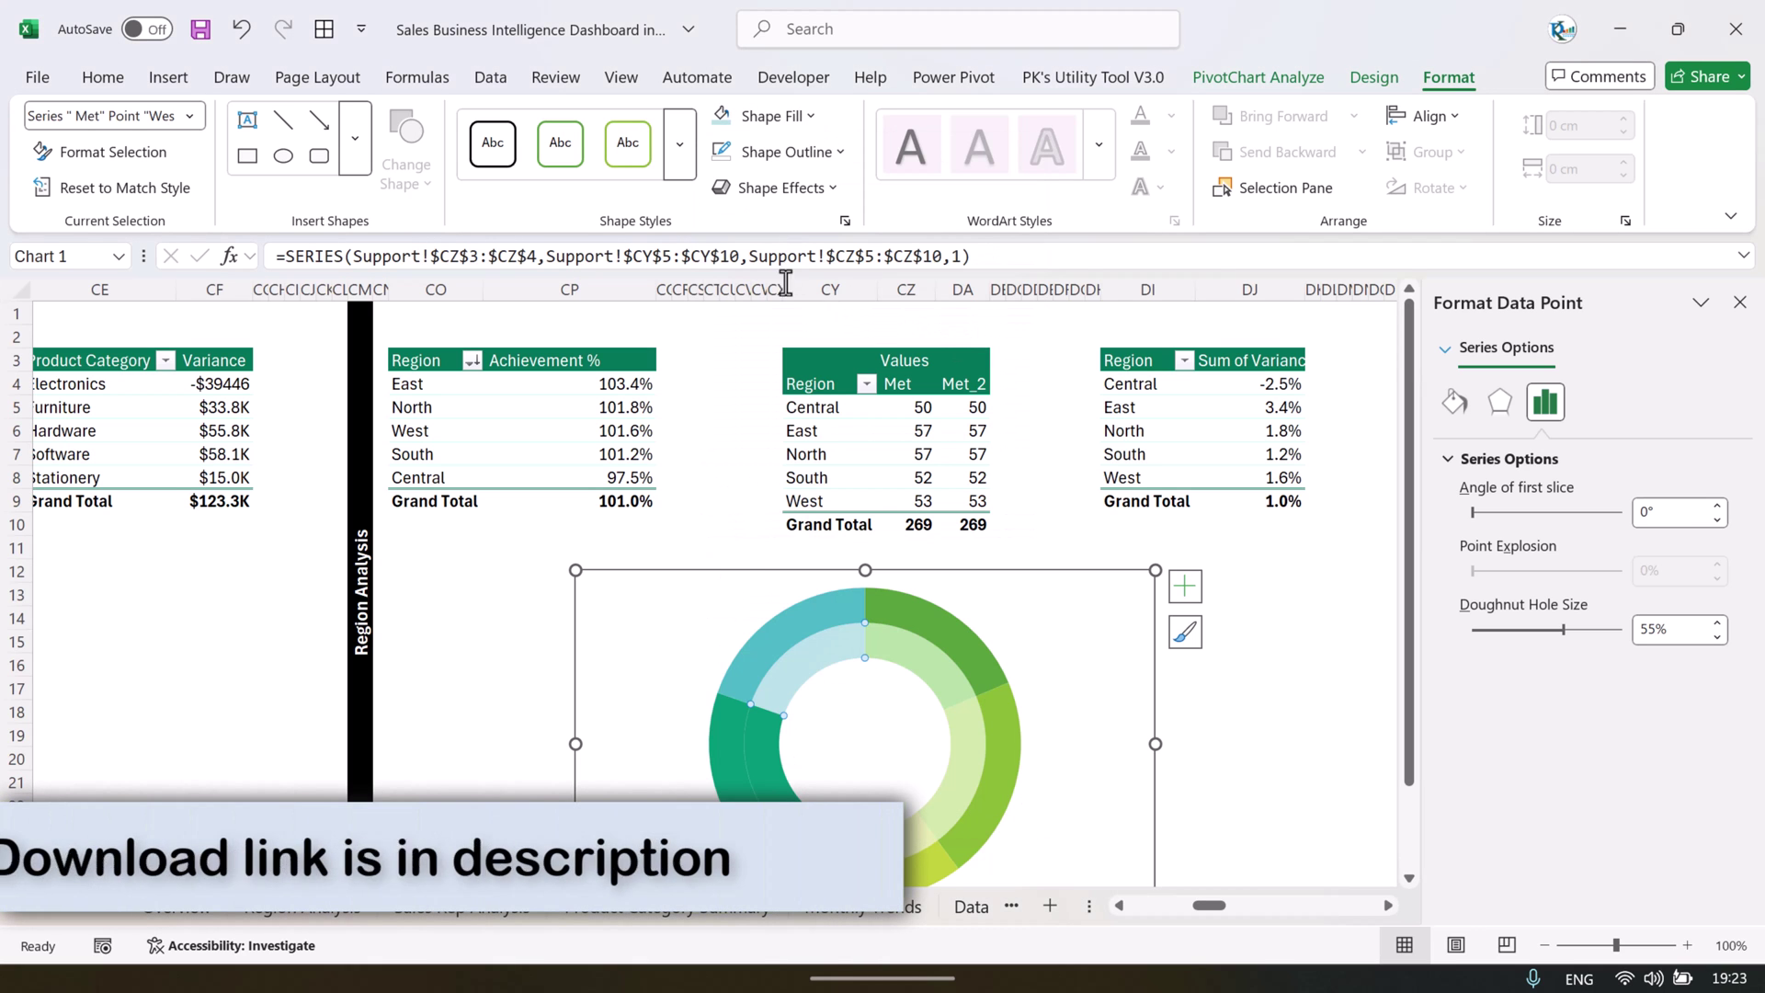
left_click(785, 746)
left_click(781, 116)
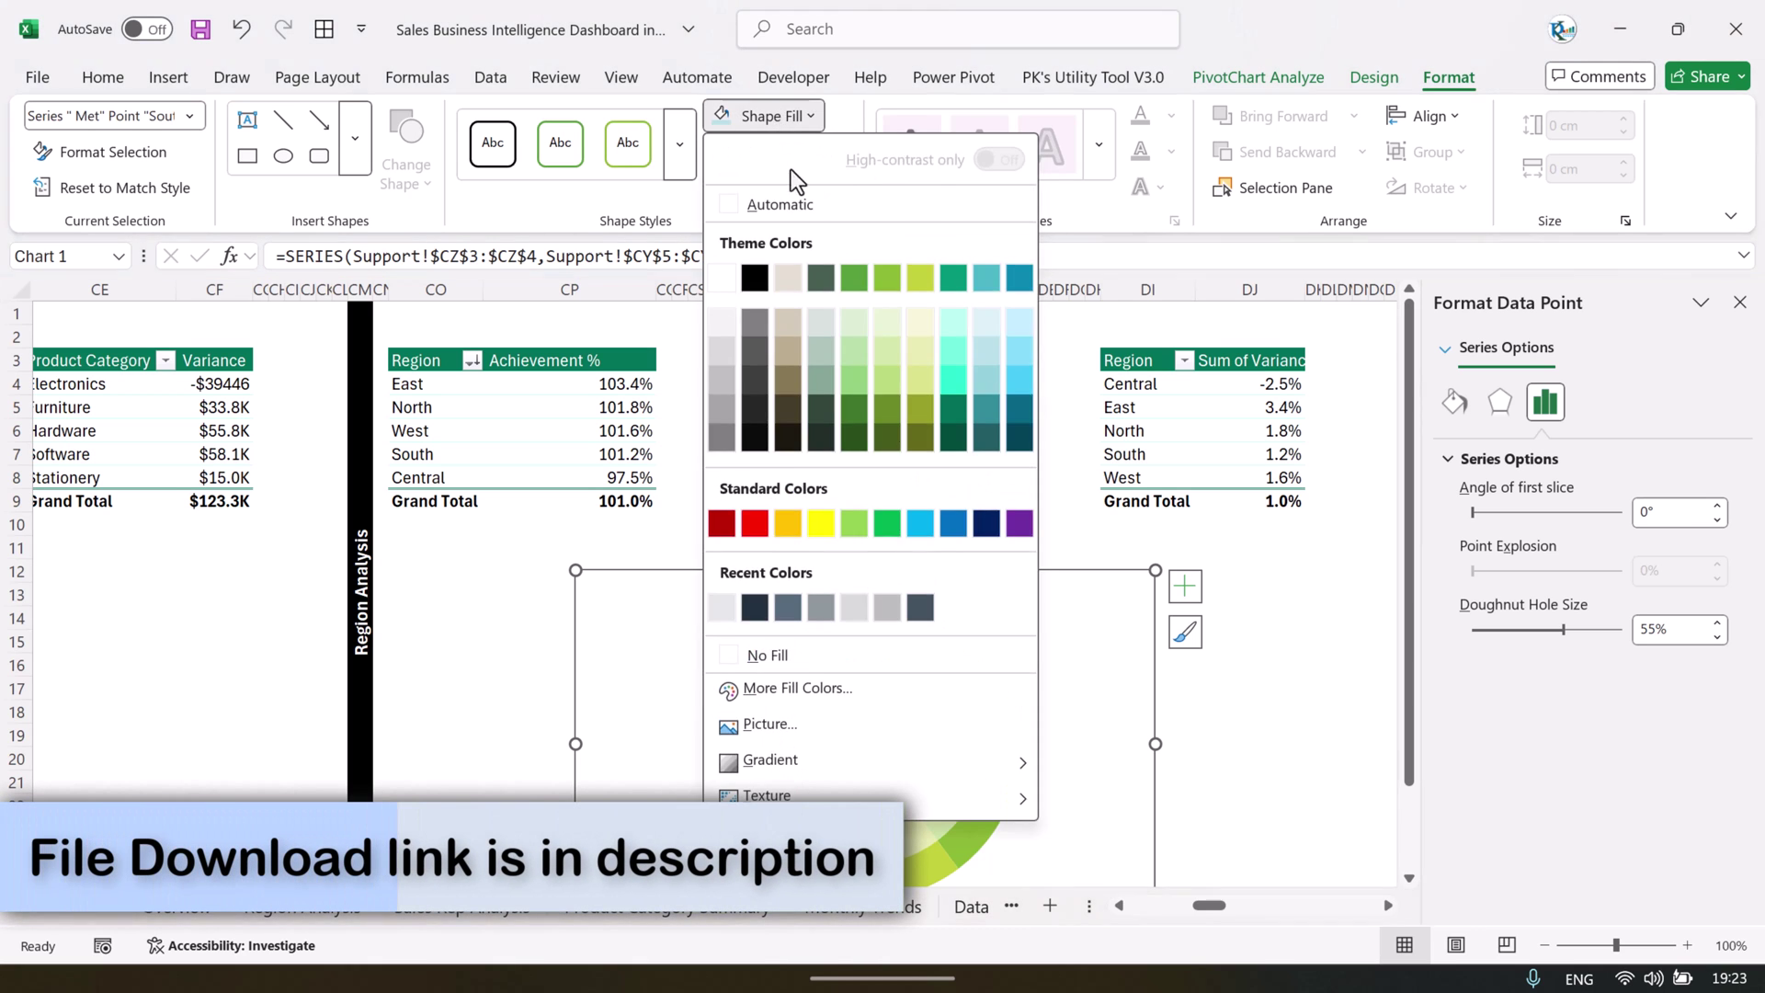
left_click(779, 128)
key("Left")
left_click(780, 129)
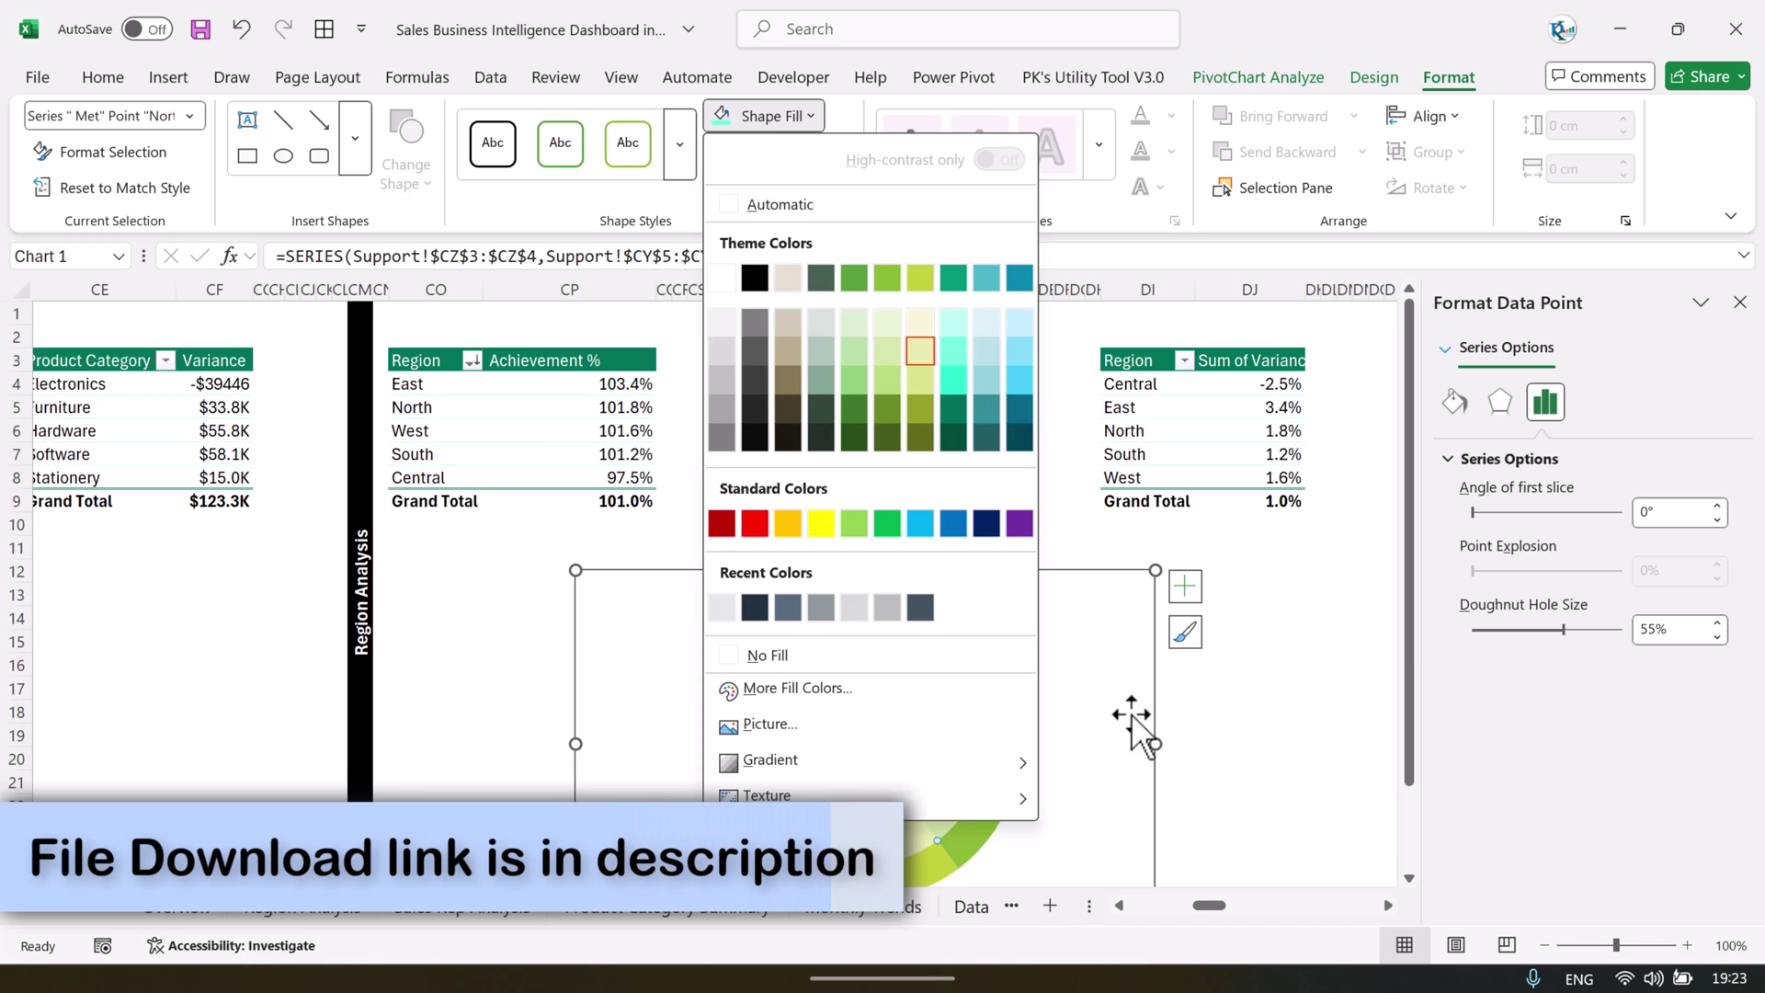
left_click(1110, 671)
scroll(1109, 660, "down", 2)
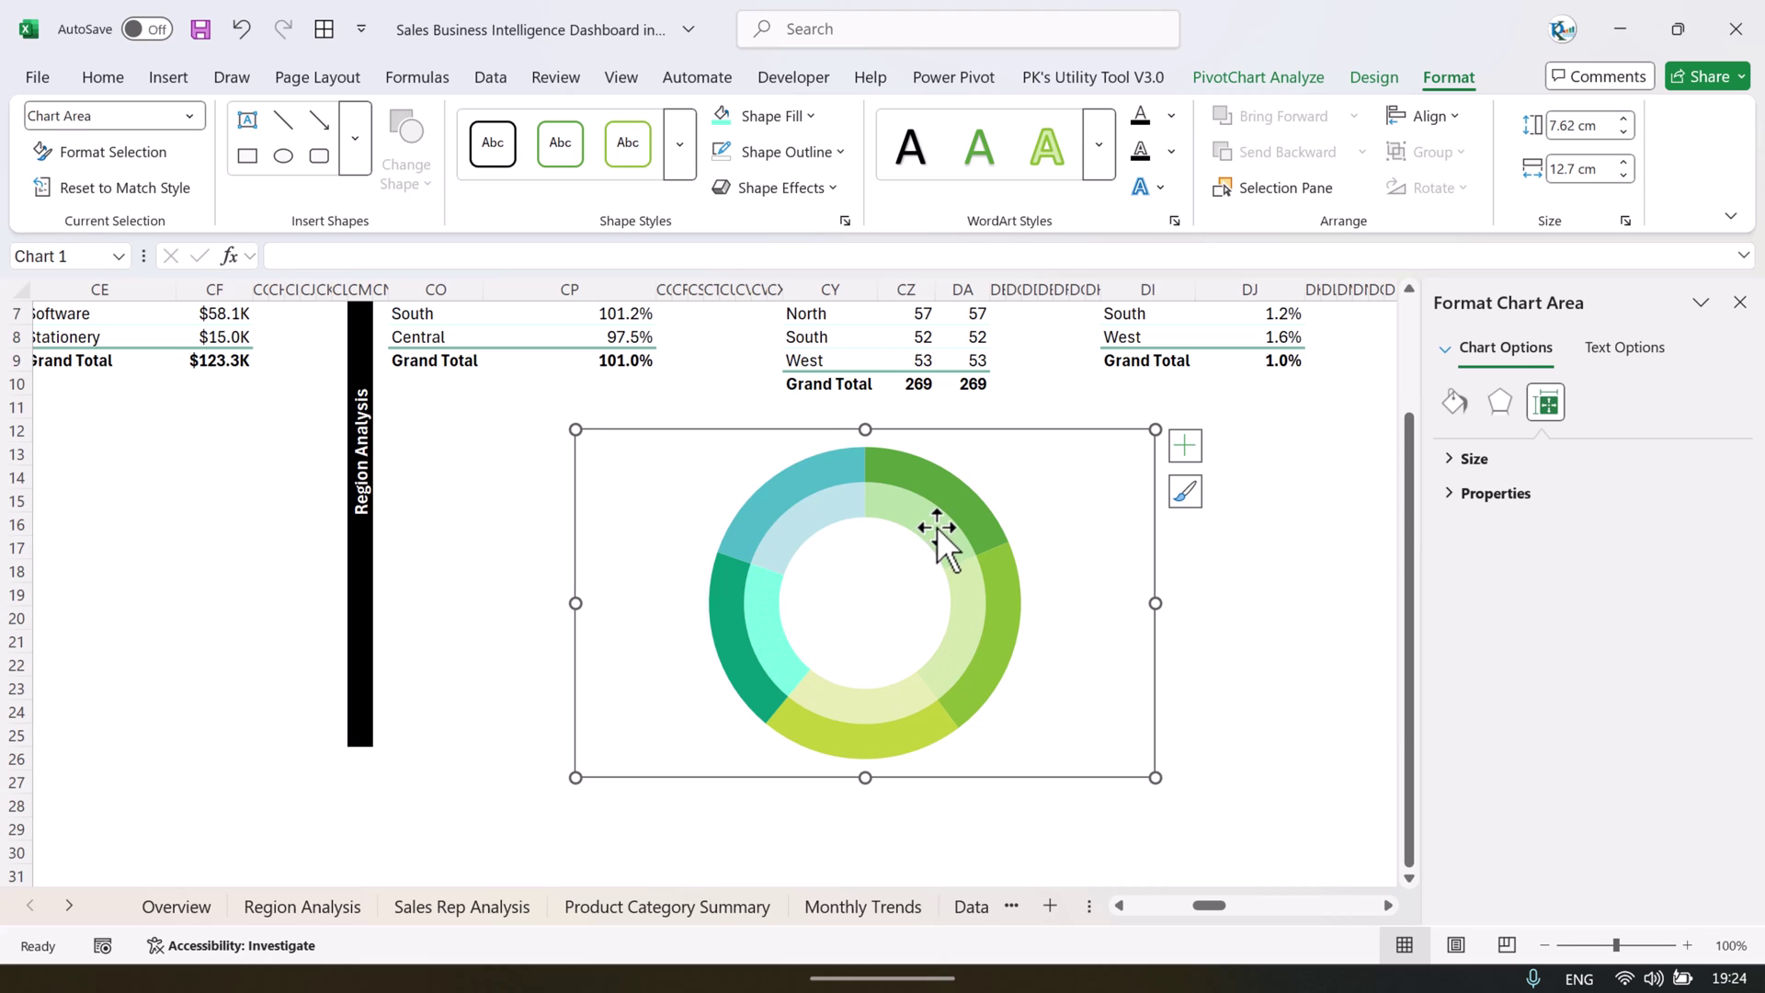
- Add data labels to both rings and make the inner-ring labels black, bold, size 8
left_click(1186, 449)
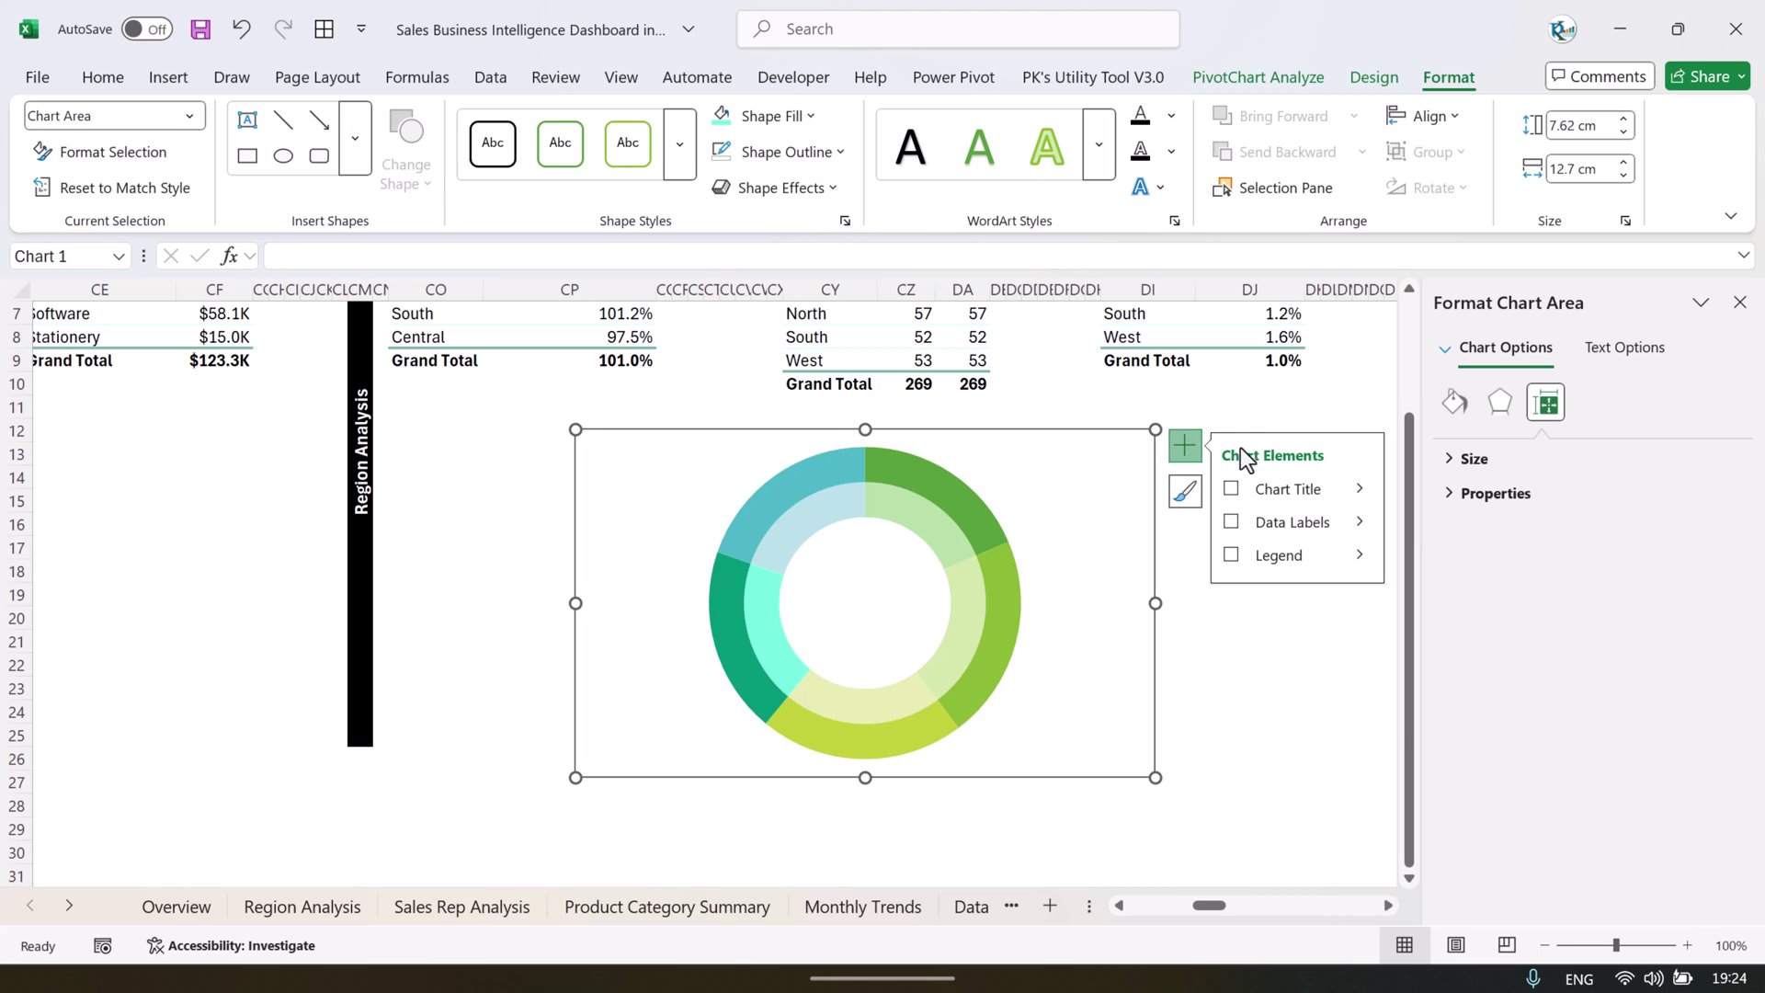
left_click(1232, 522)
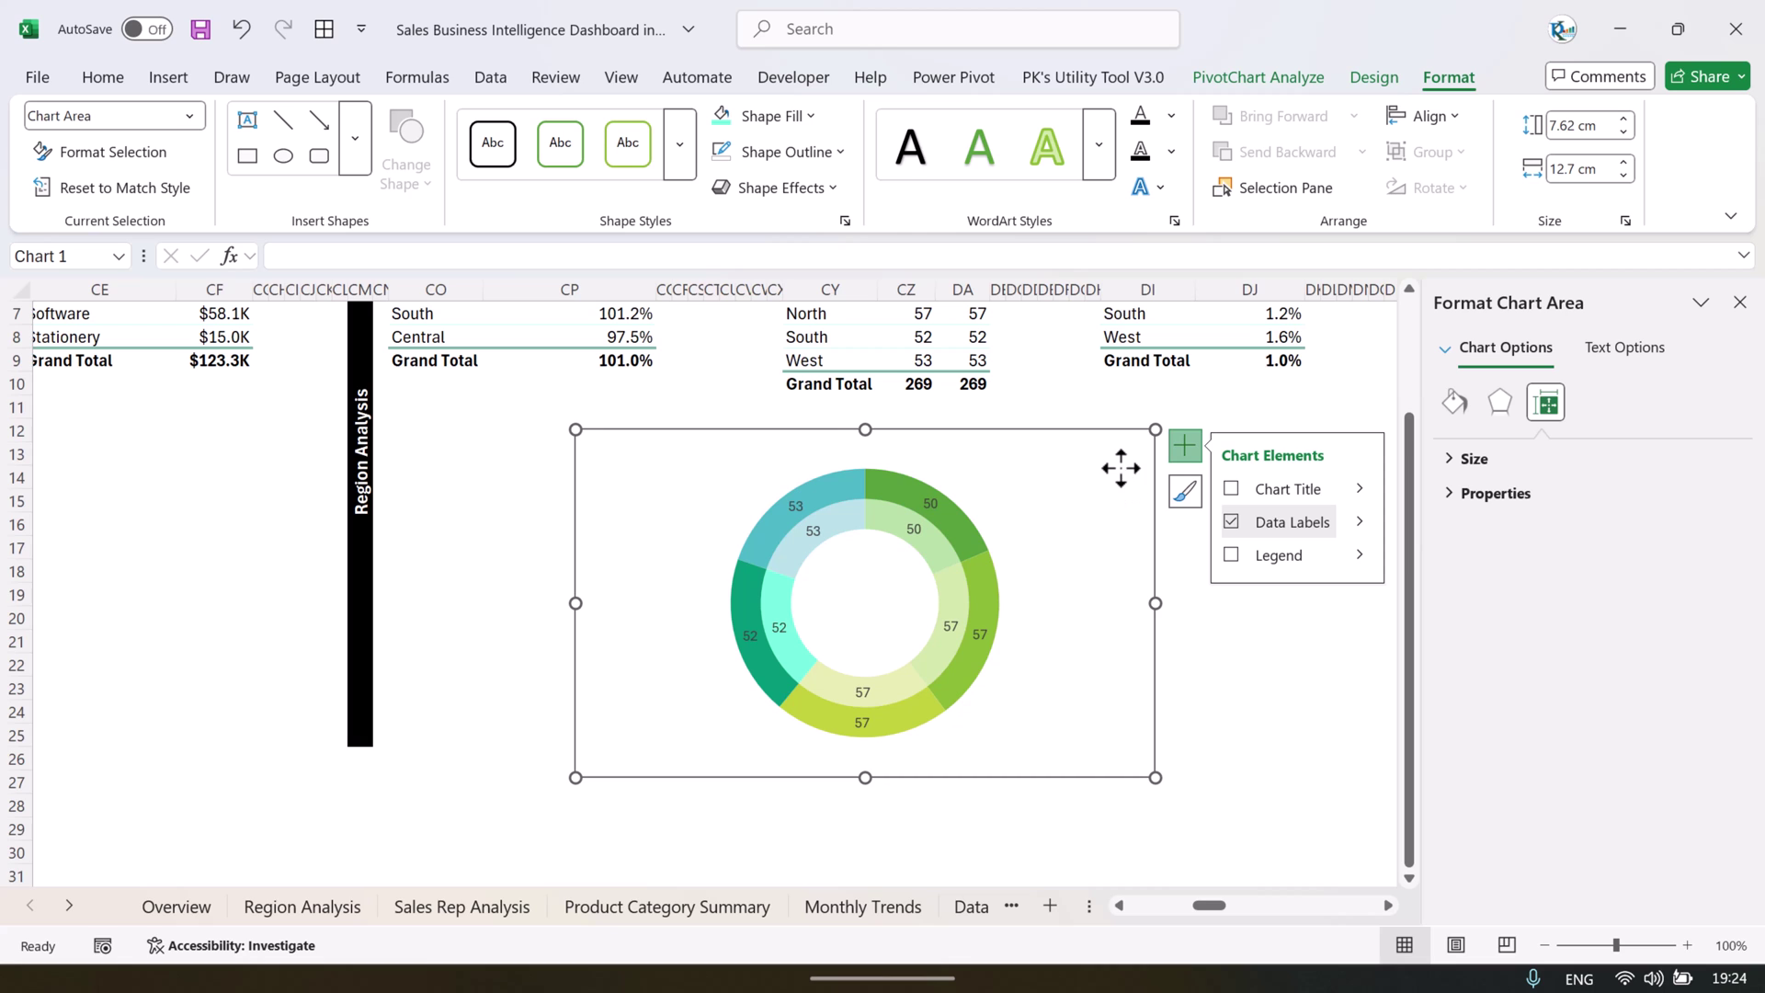
left_click(914, 528)
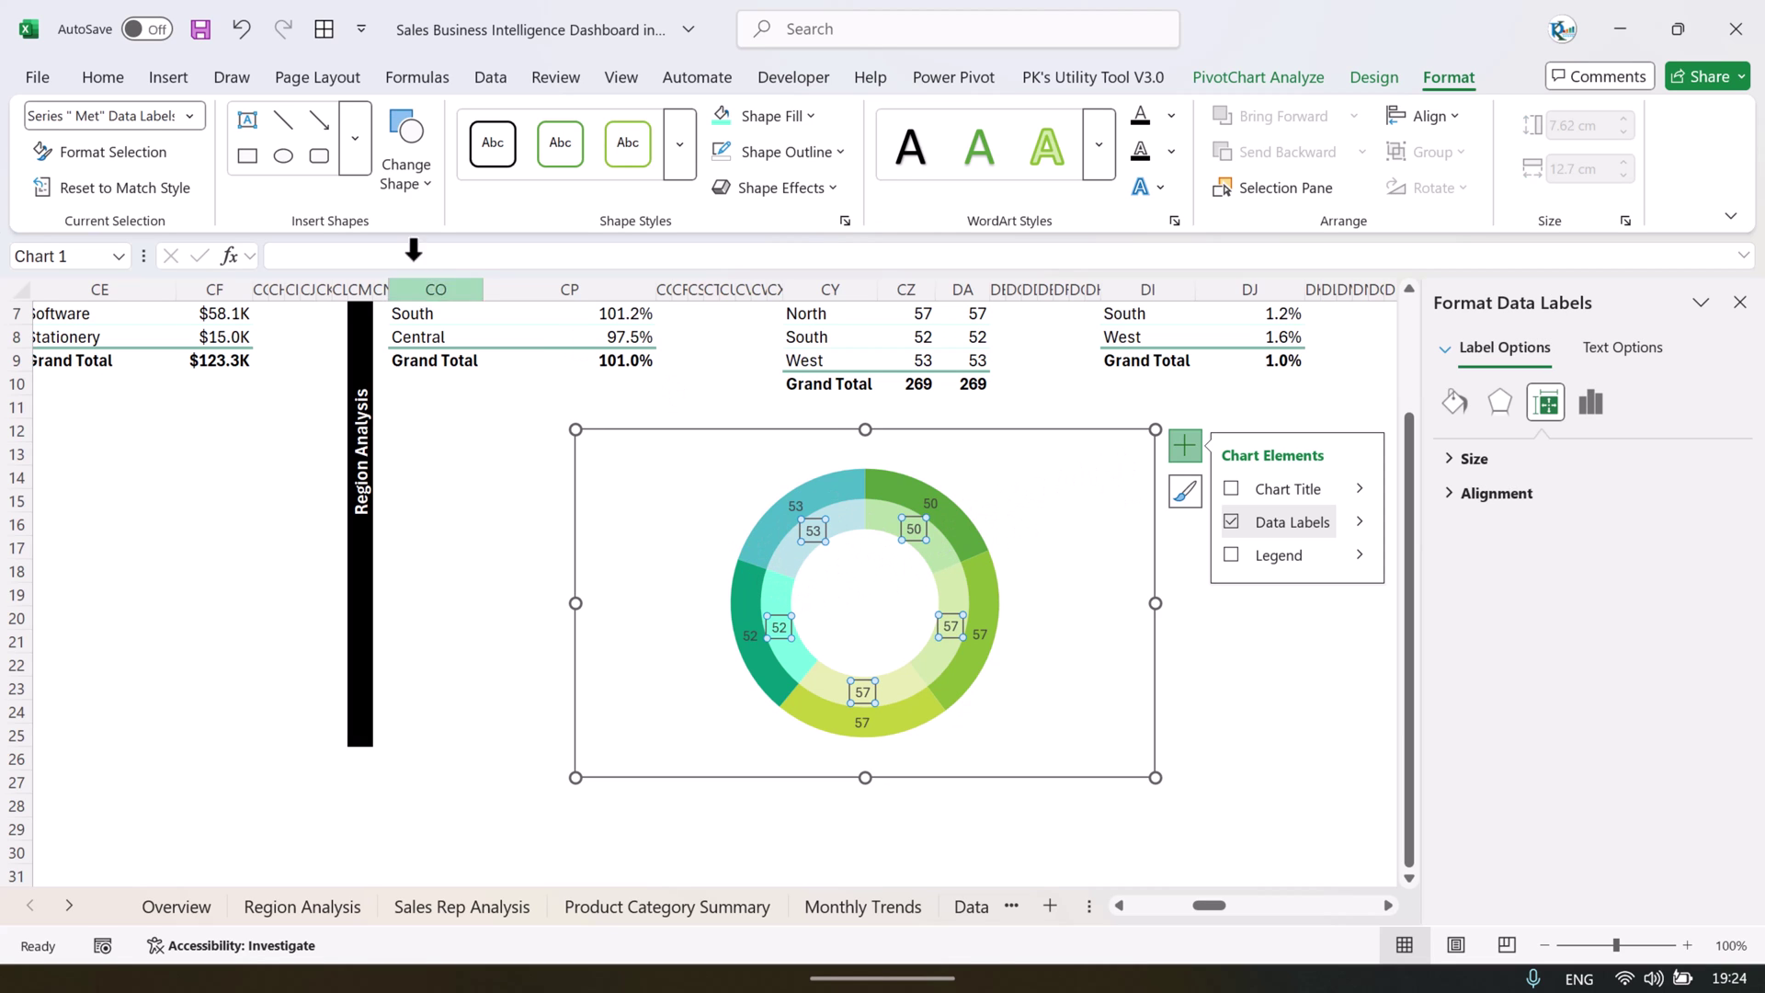
left_click(118, 85)
left_click(513, 168)
left_click(507, 330)
left_click(185, 168)
left_click(504, 124)
- Make the outer-ring labels black, bold, size 8 and open their Format Data Labels settings
left_click(938, 501)
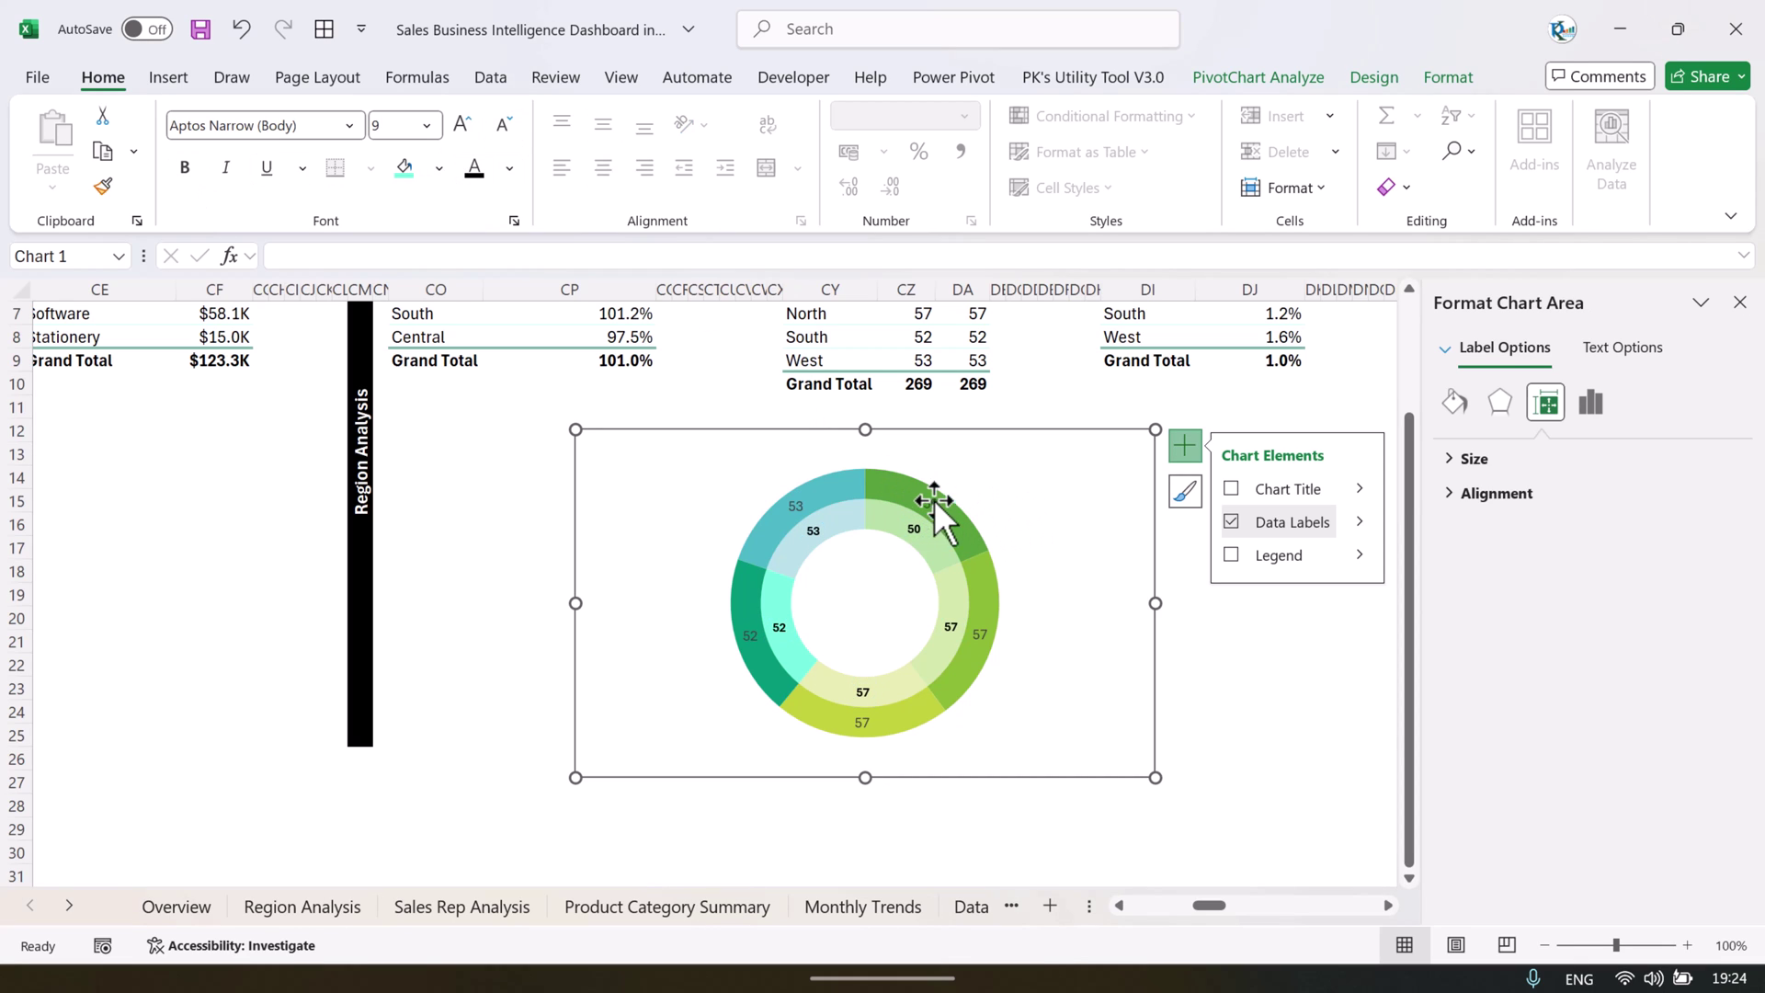
left_click(474, 168)
left_click(185, 168)
left_click(504, 124)
right_click(942, 505)
left_click(1085, 828)
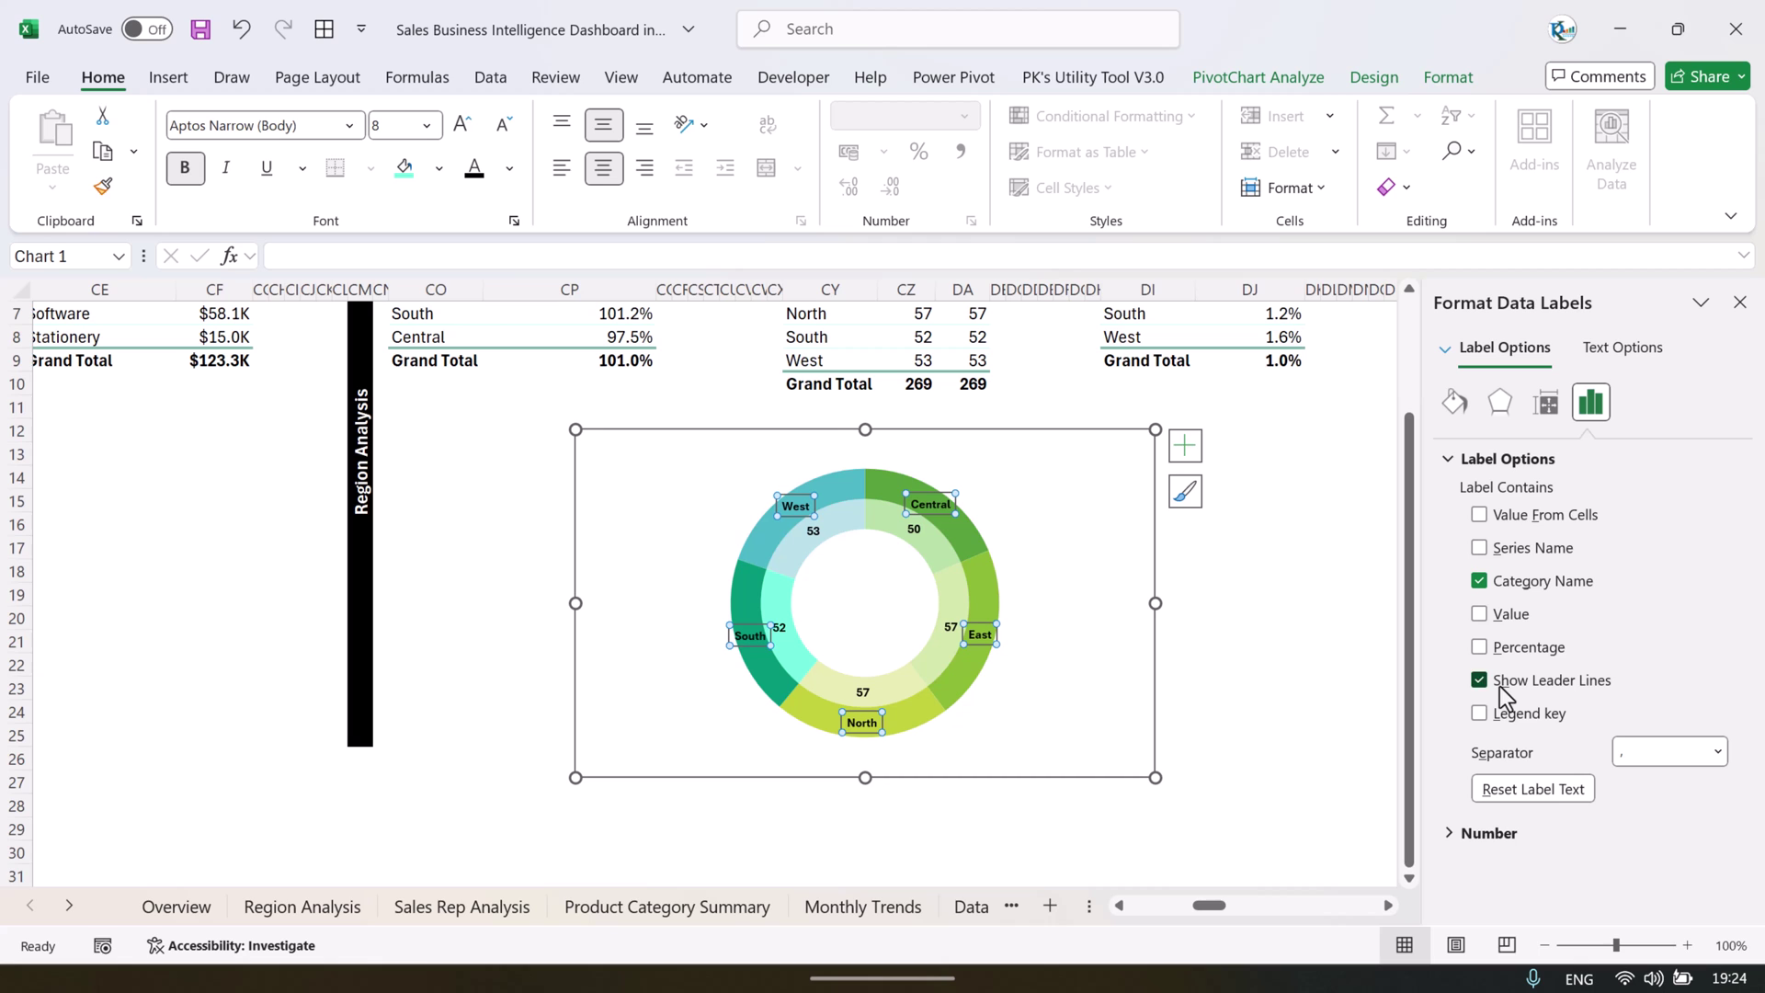
- Shrink the doughnut hole to roughly 33% so the rings are thicker
left_click(1021, 521)
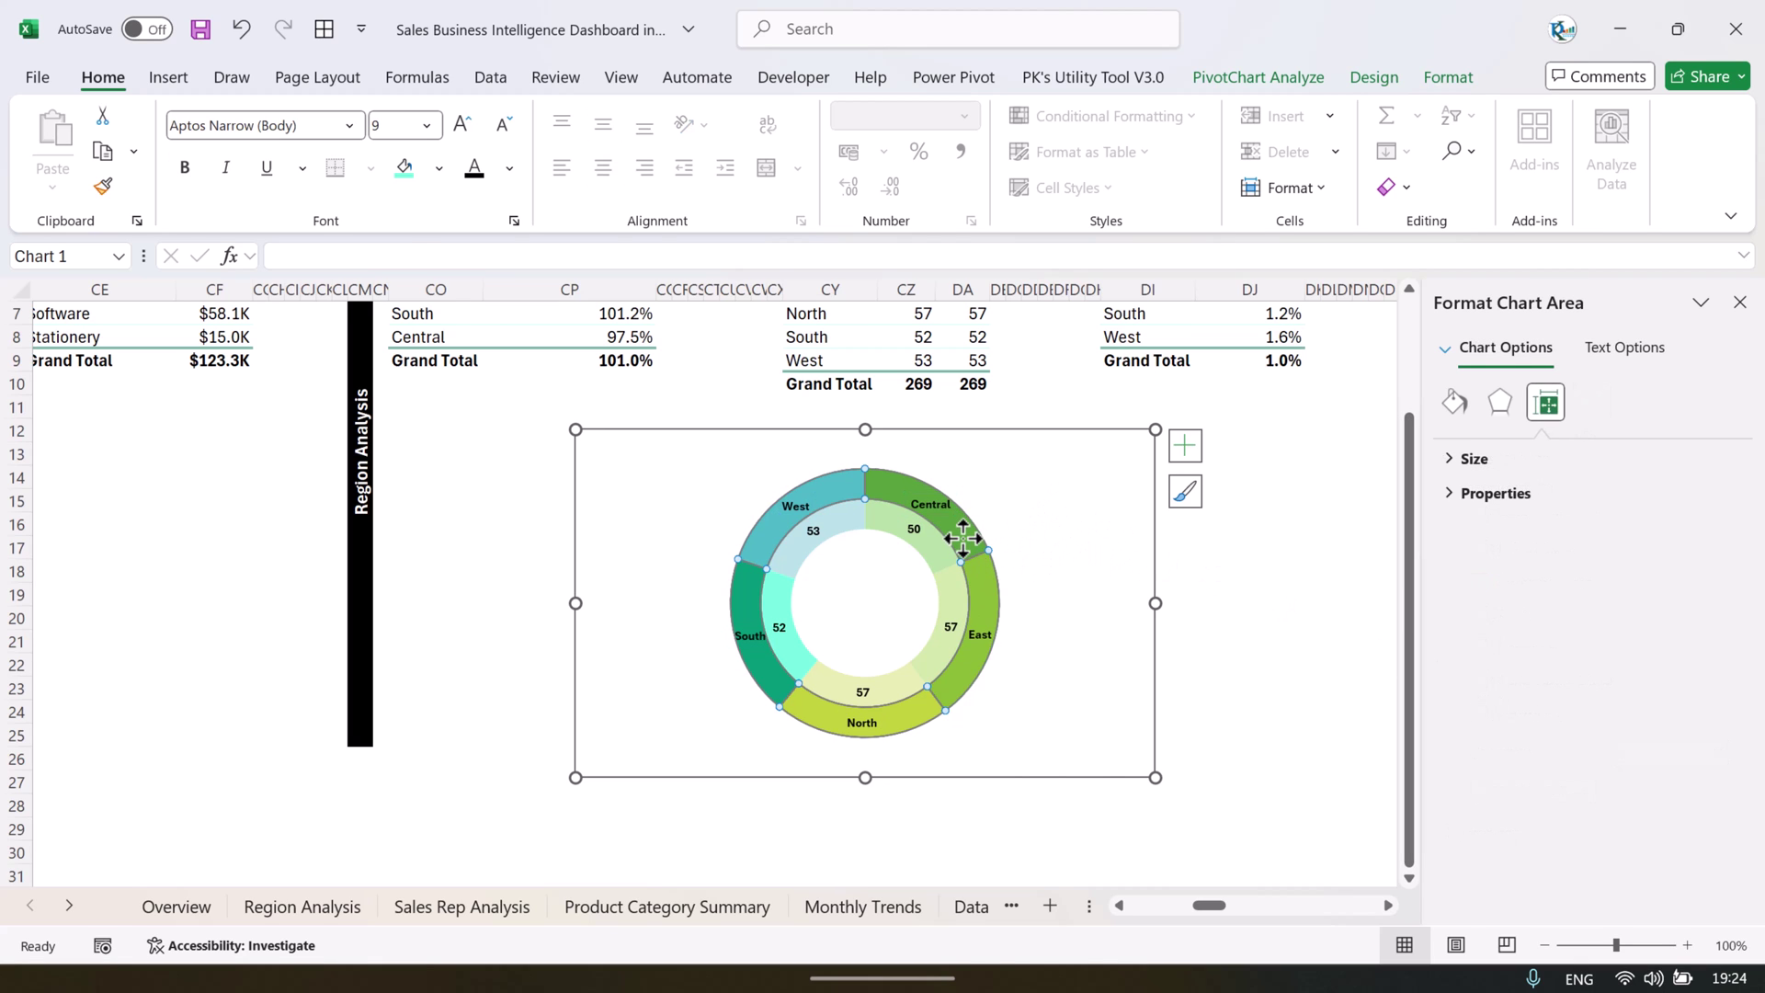
right_click(962, 536)
left_click(1092, 898)
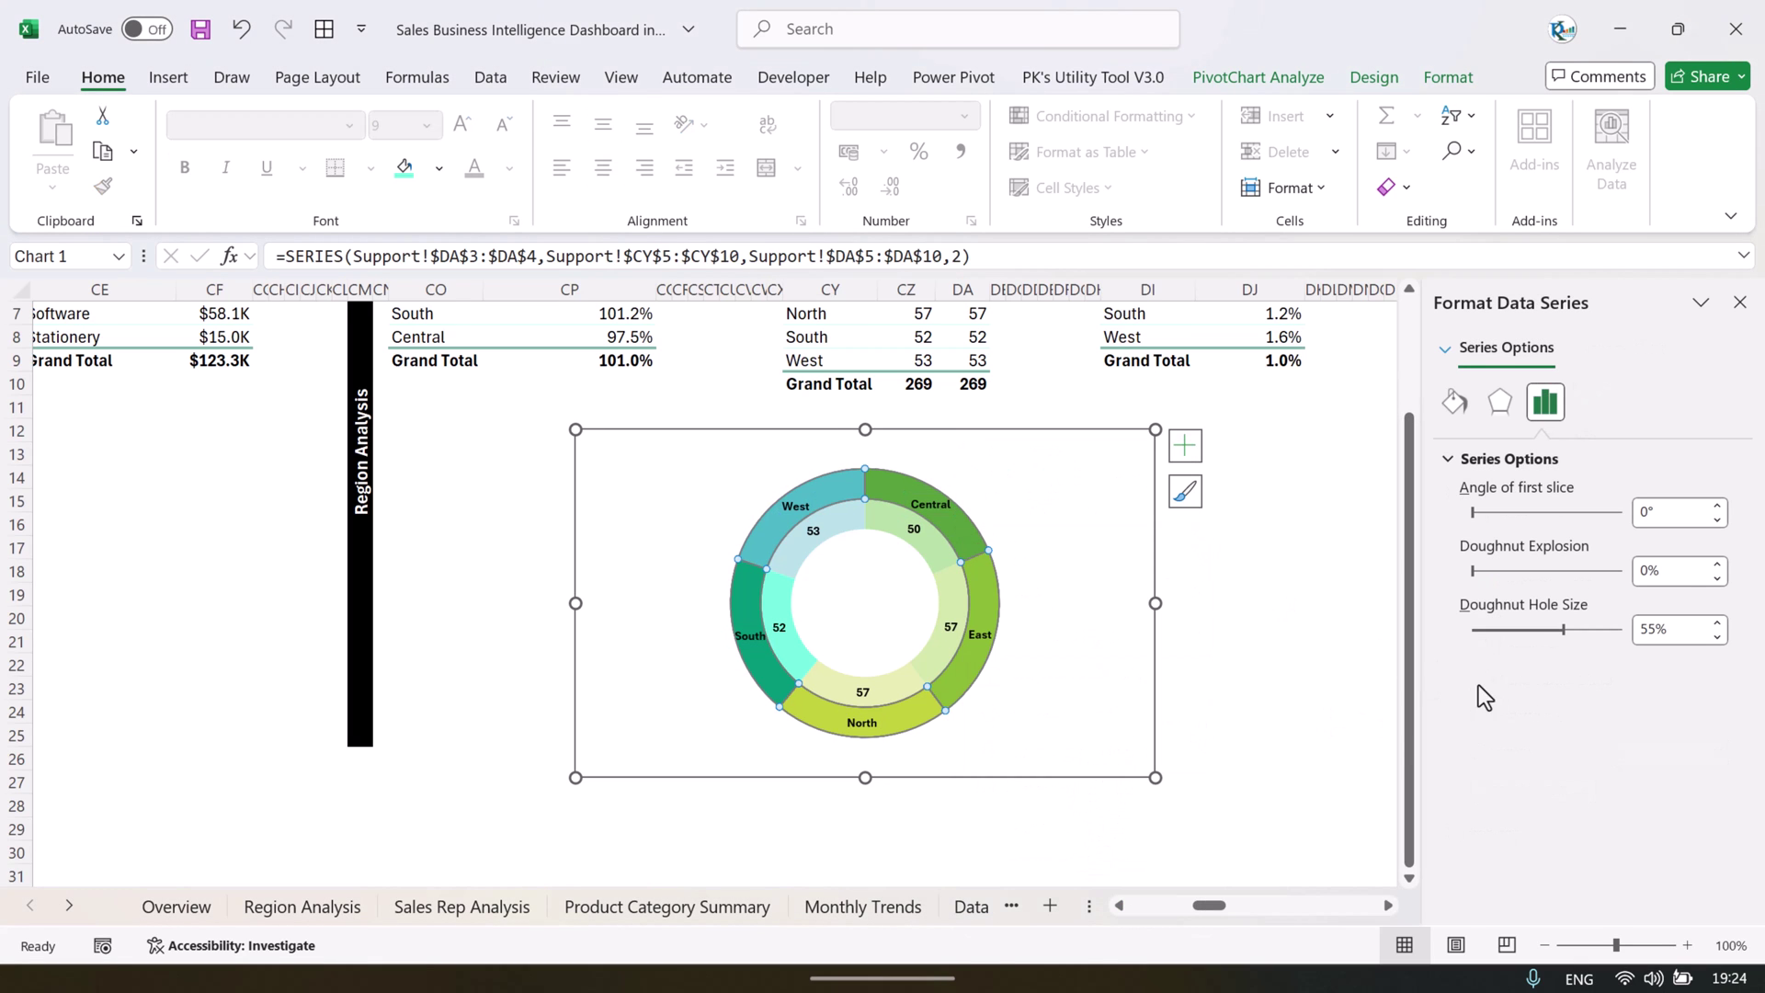
left_click_drag(1565, 638, 1537, 632)
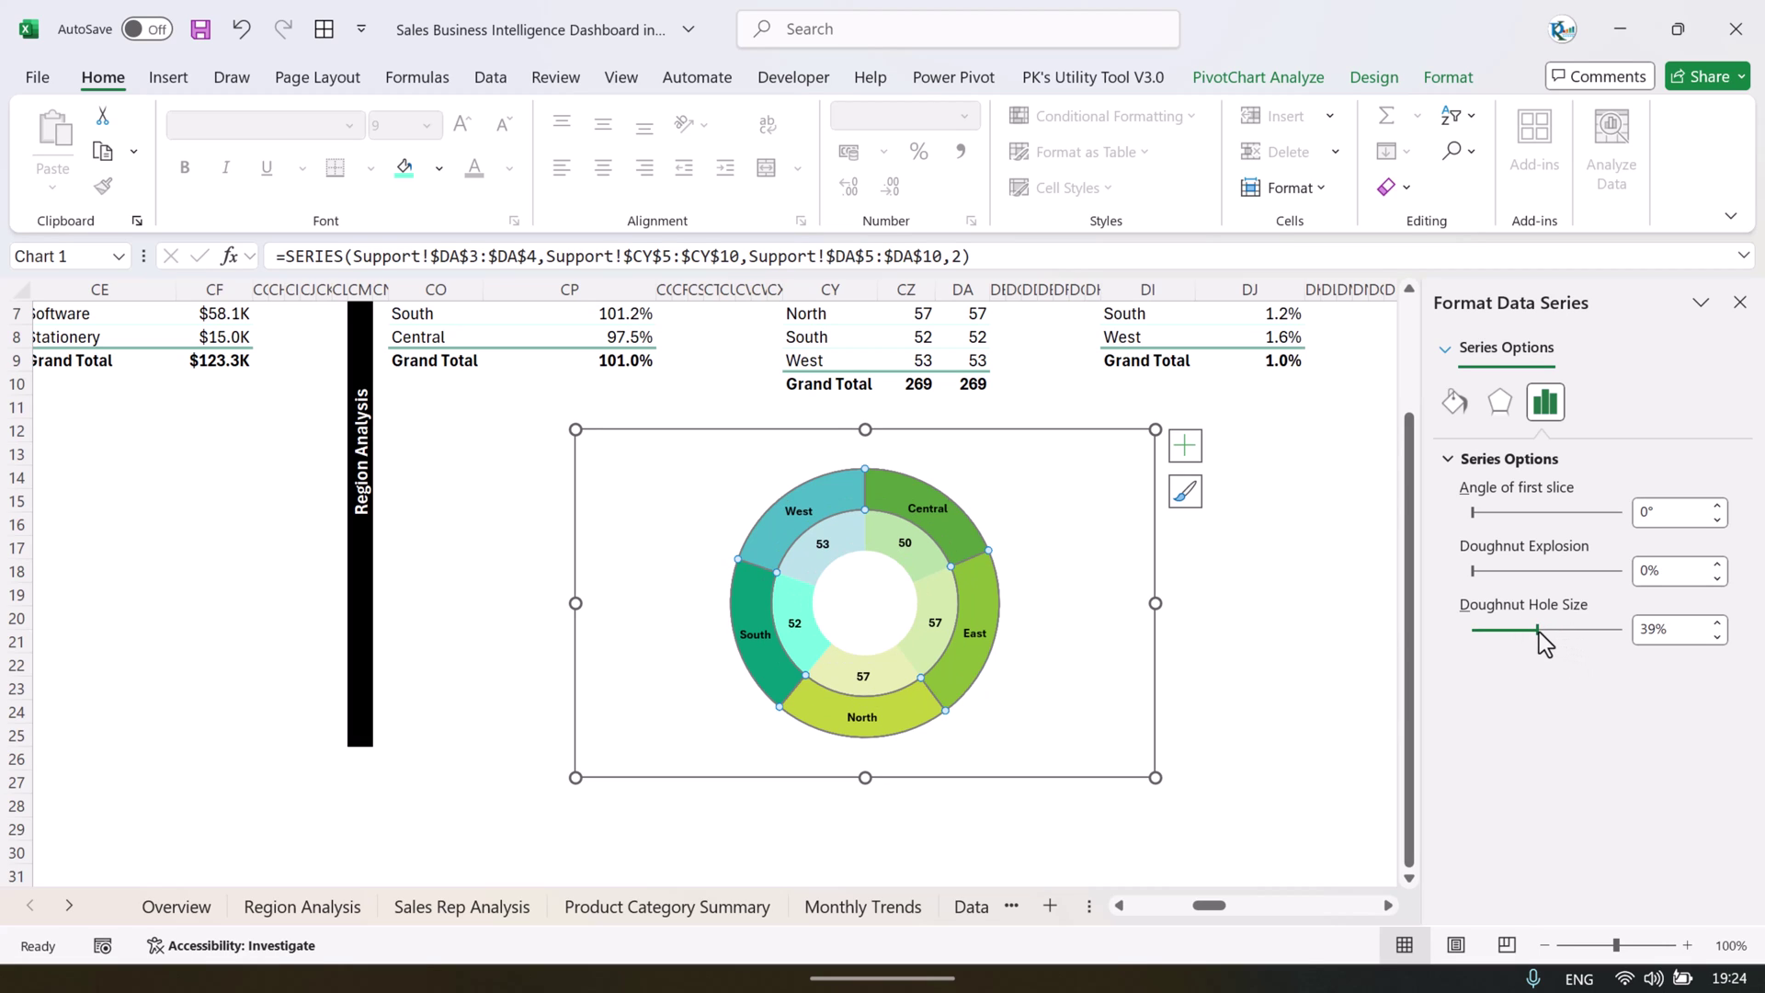
left_click_drag(1530, 632, 1522, 633)
- Turn the outer-ring region labels white
left_click(1105, 593)
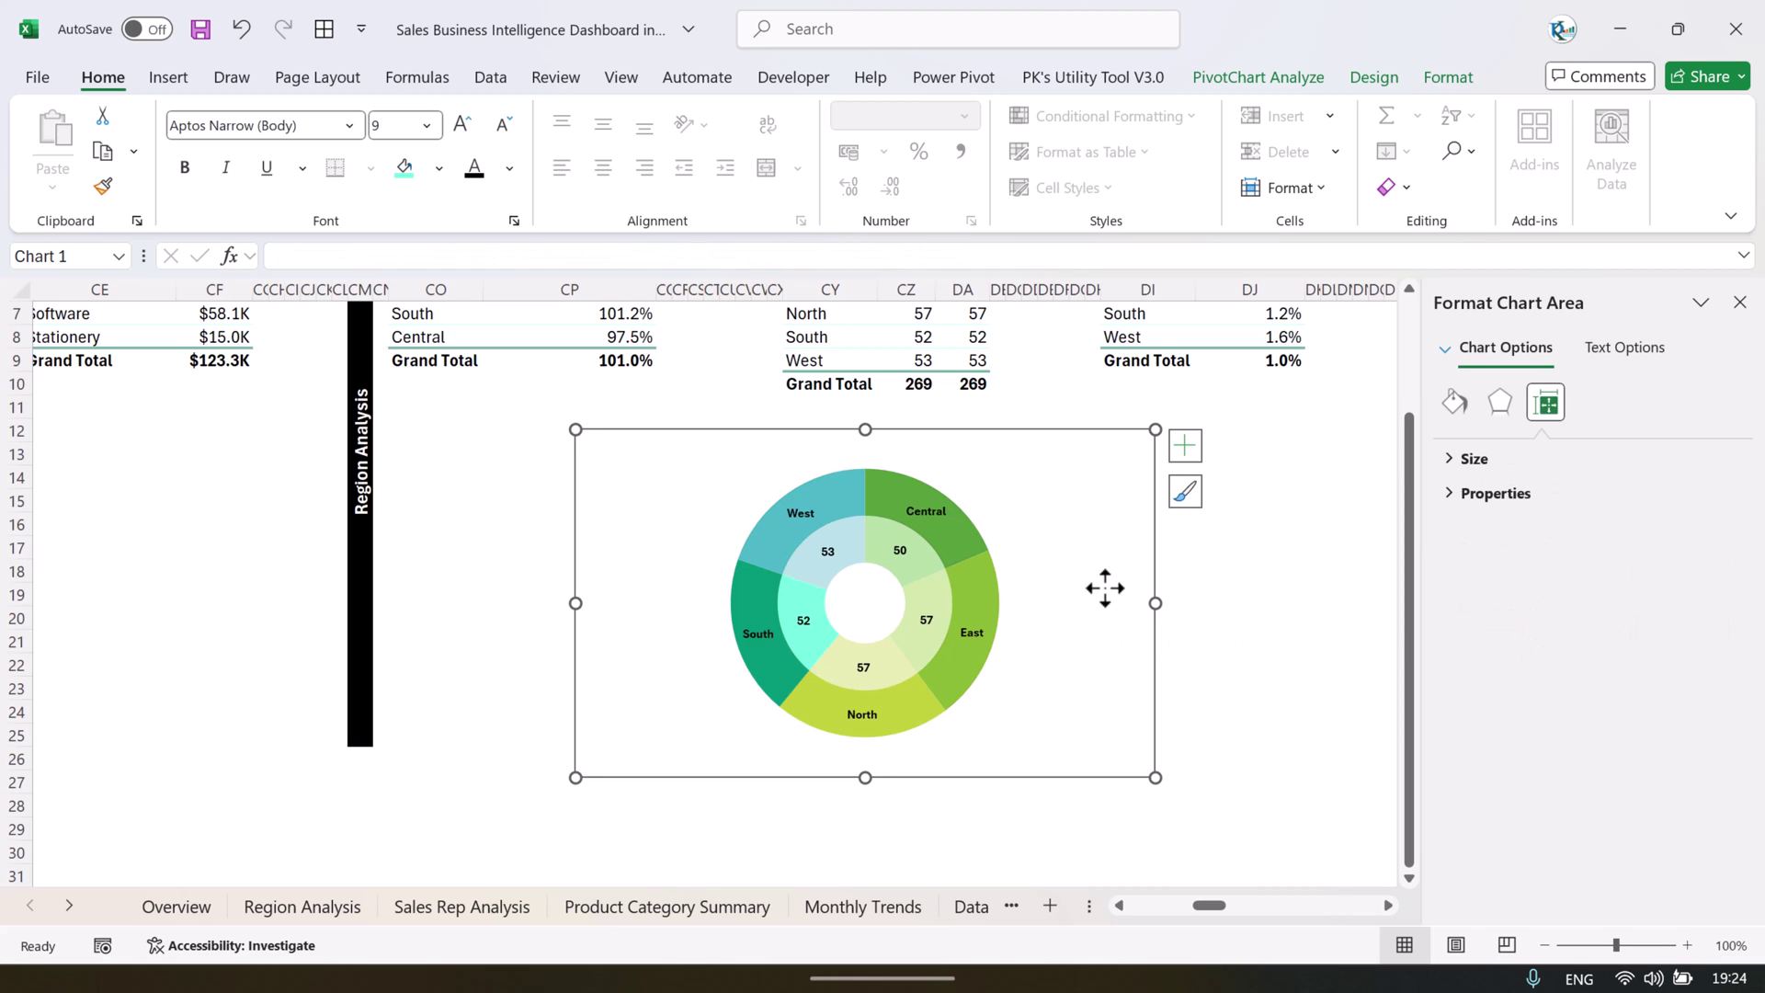
left_click(935, 515)
left_click(505, 171)
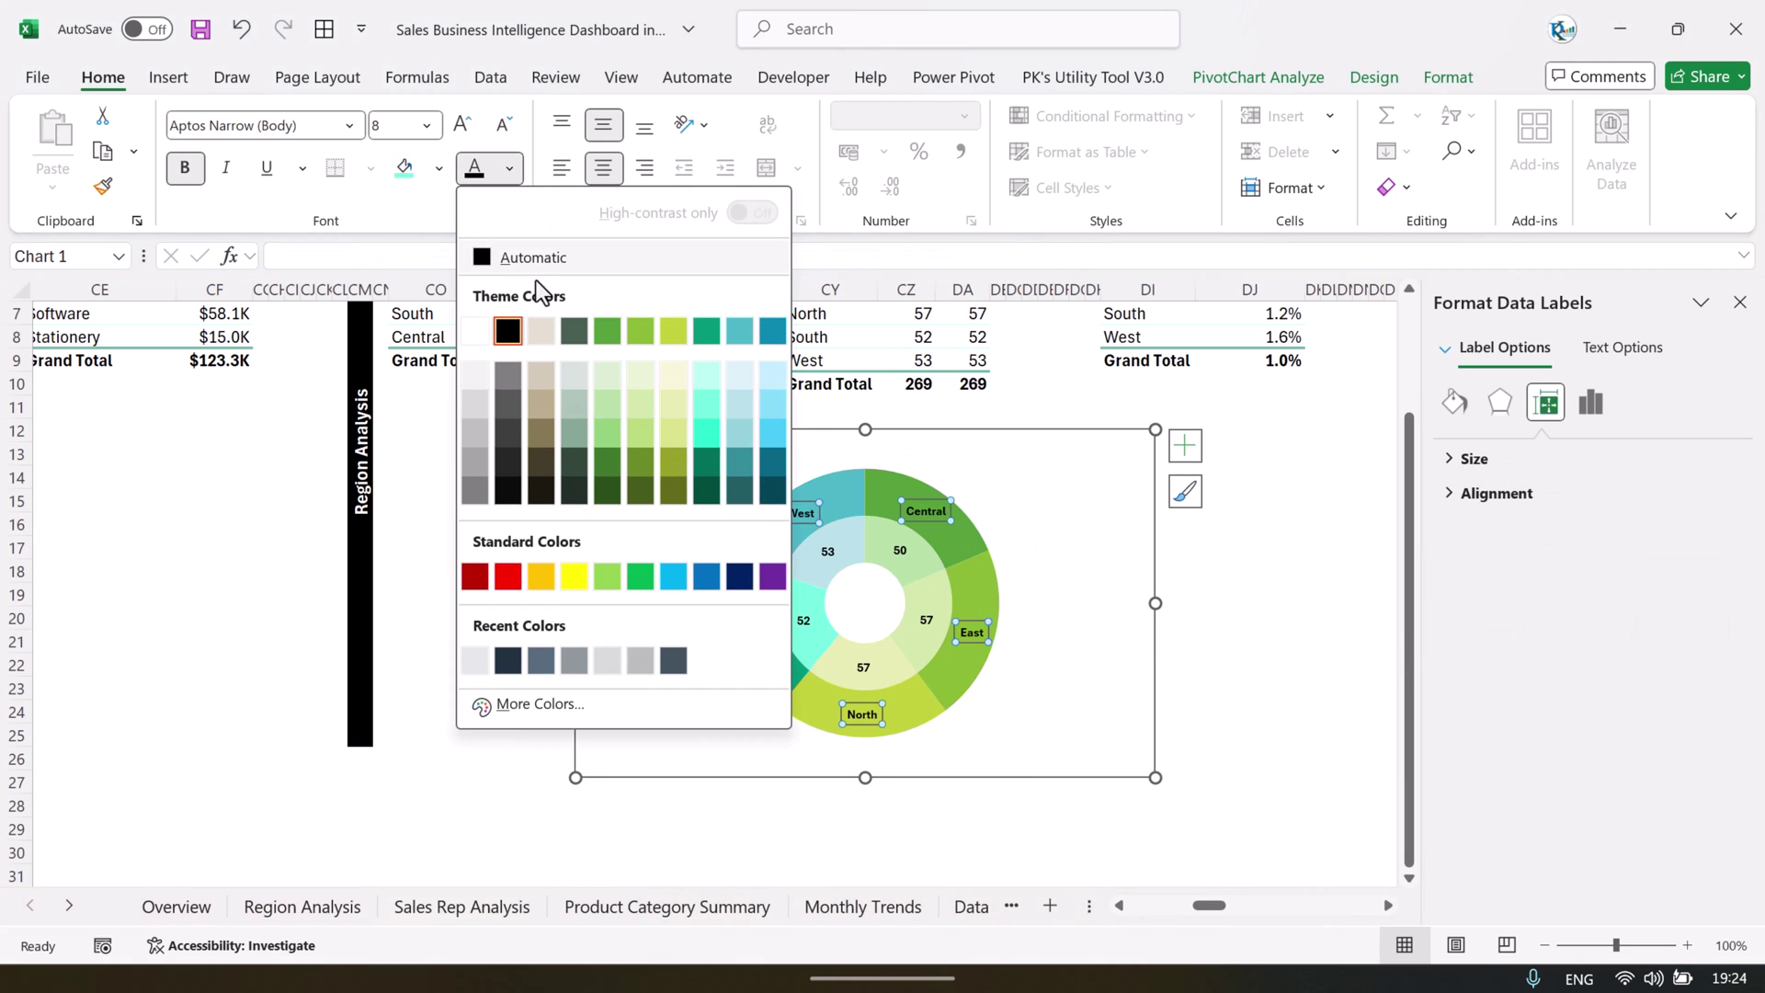
left_click(469, 332)
left_click(1057, 456)
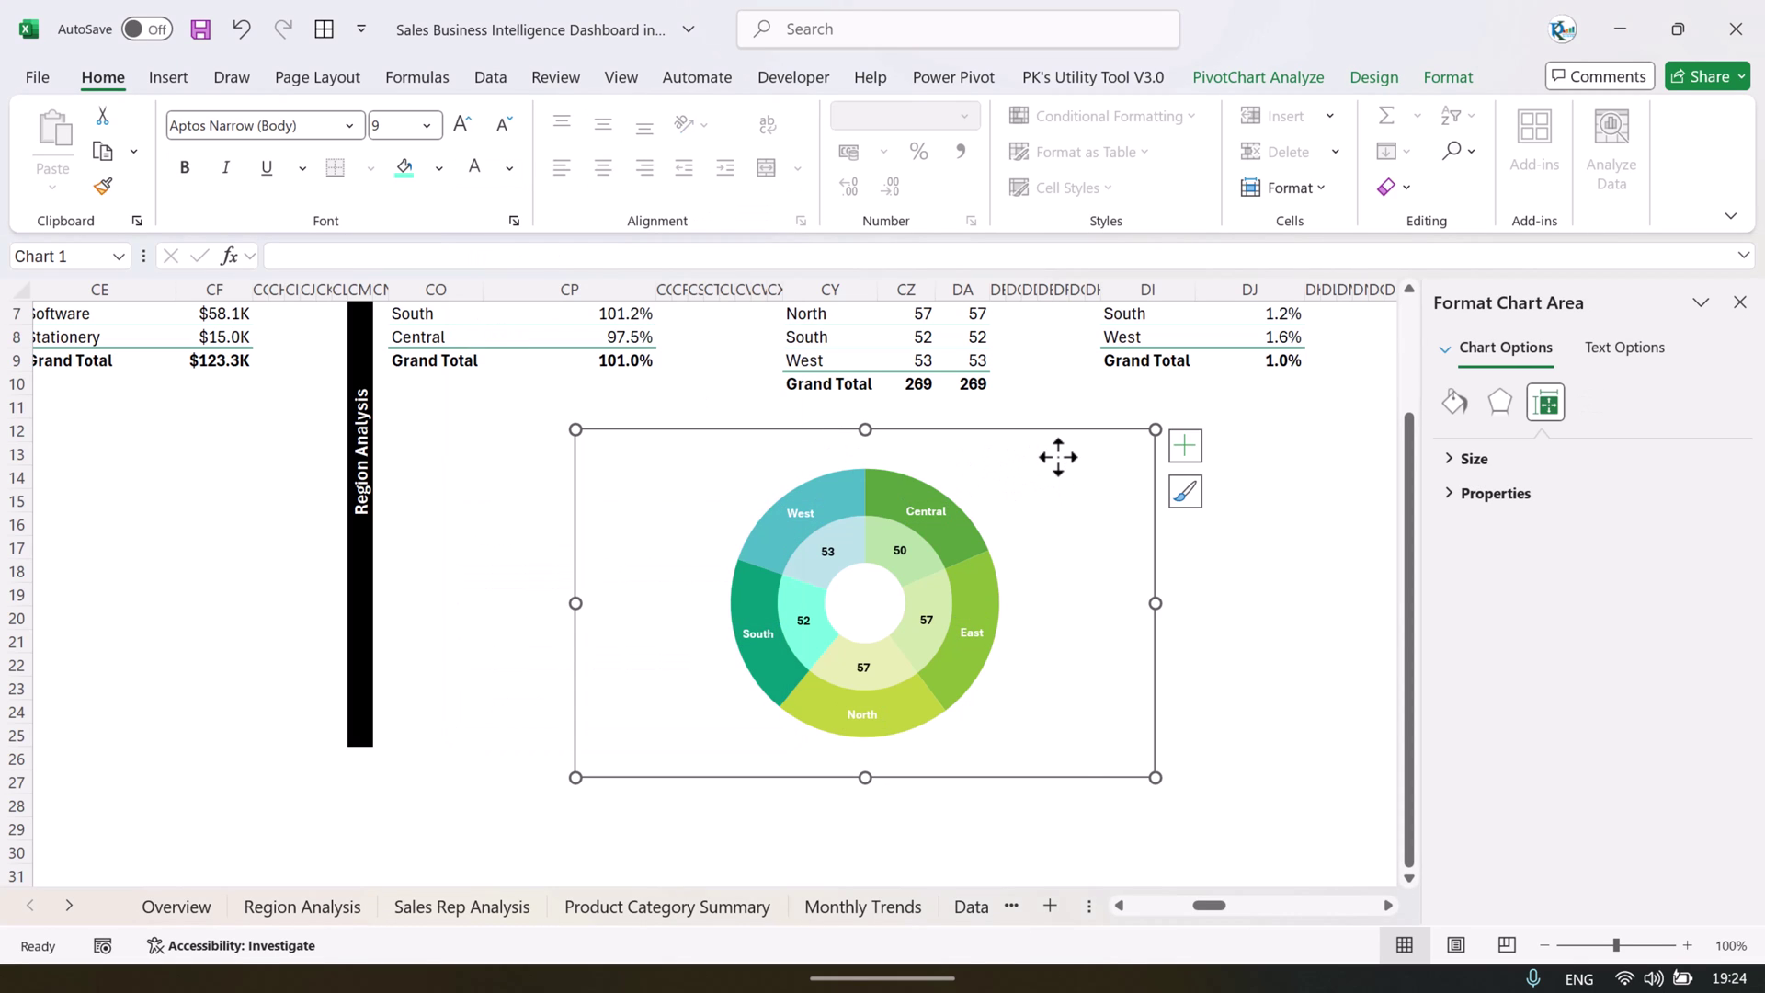